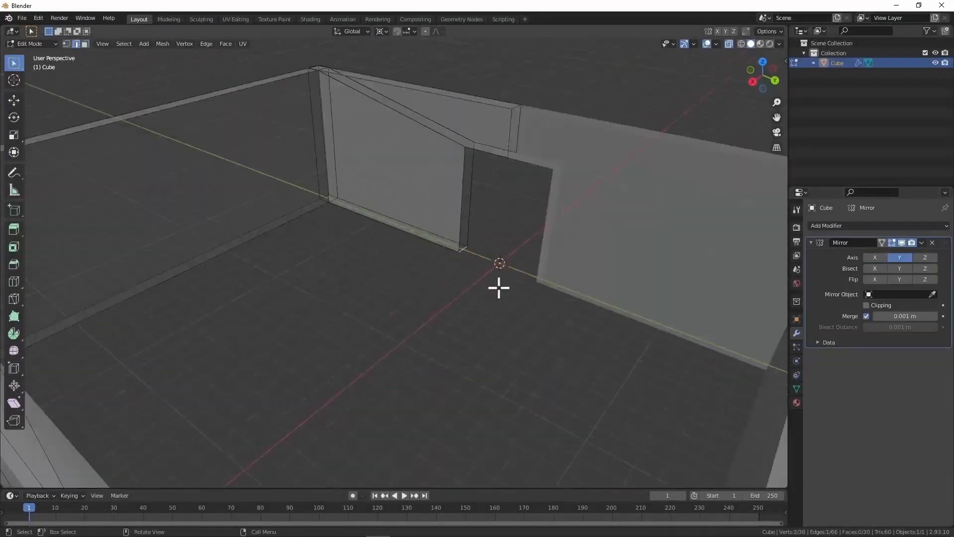
- Look over the room model, then the coin, coin slot and door objects in the Unity scene
middle_drag(475, 270, 371, 315)
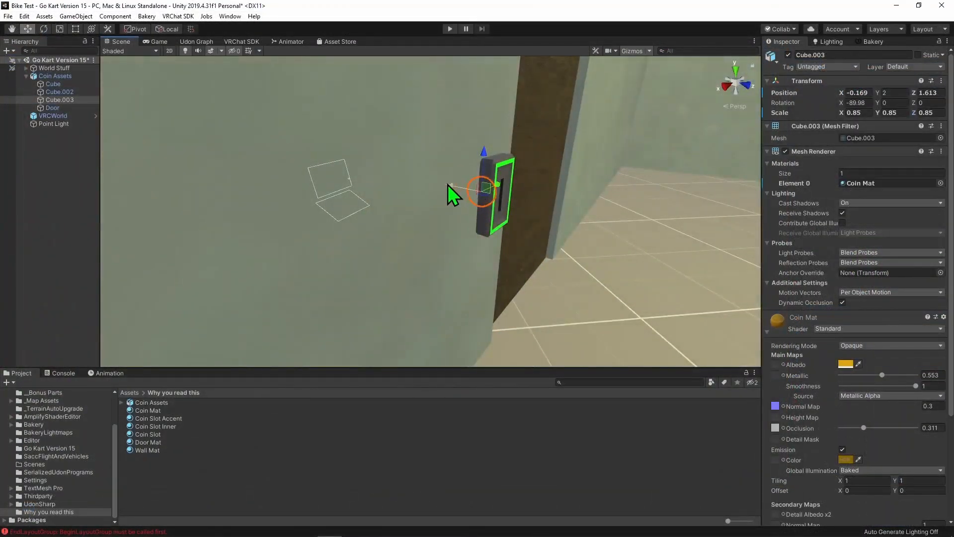
right_drag(626, 323, 477, 303)
right_drag(650, 304, 635, 305)
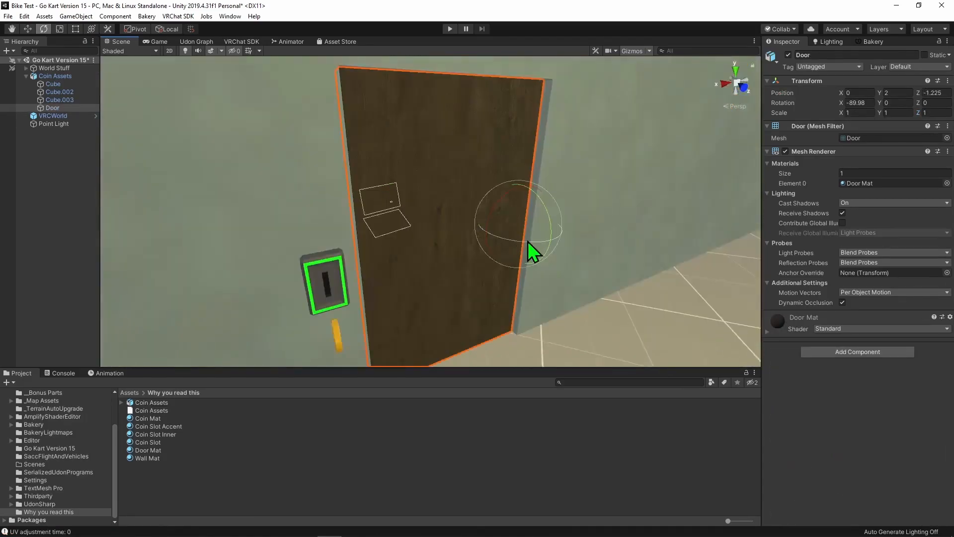
drag(533, 252, 596, 308)
right_drag(596, 309, 508, 194)
click(508, 194)
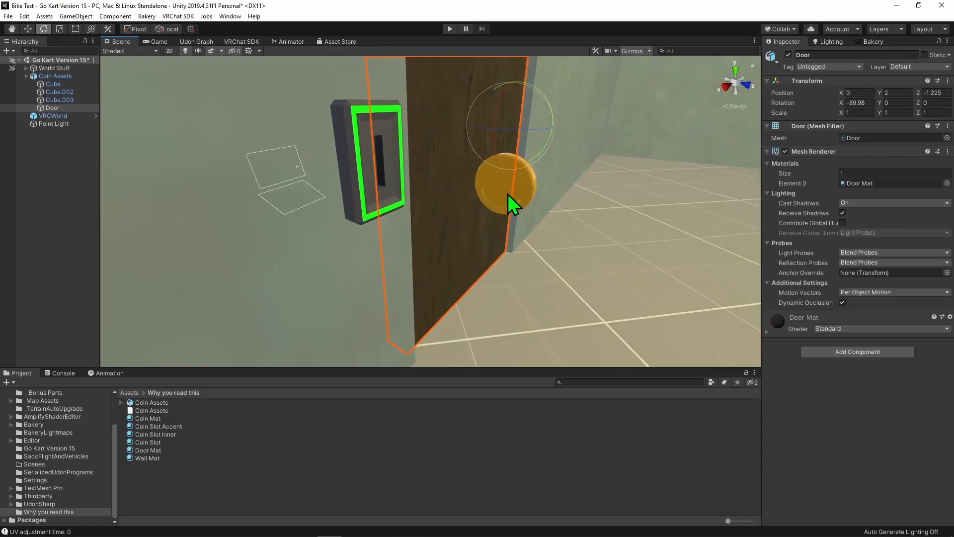
click(363, 218)
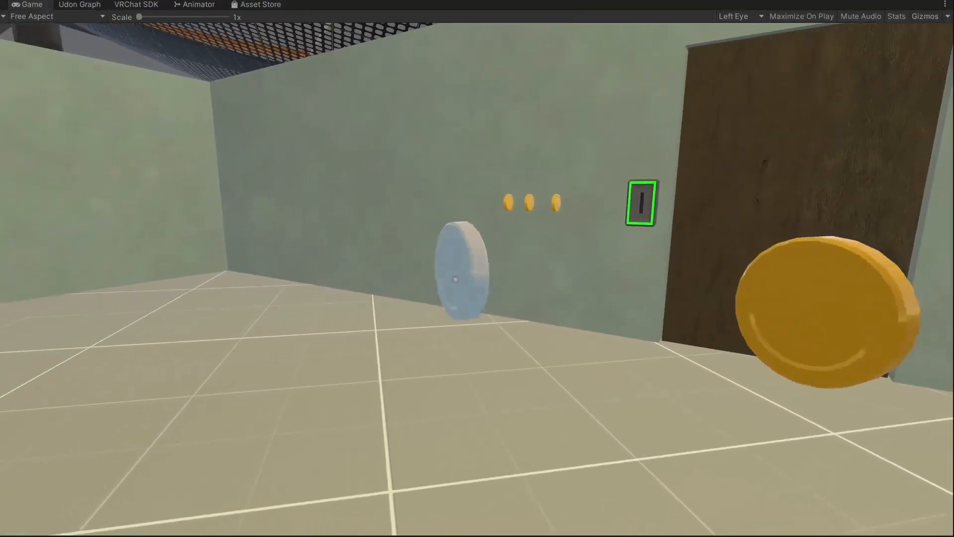
- Preview the coin slot and door in the running game by interacting with the coins
click(456, 279)
click(456, 279)
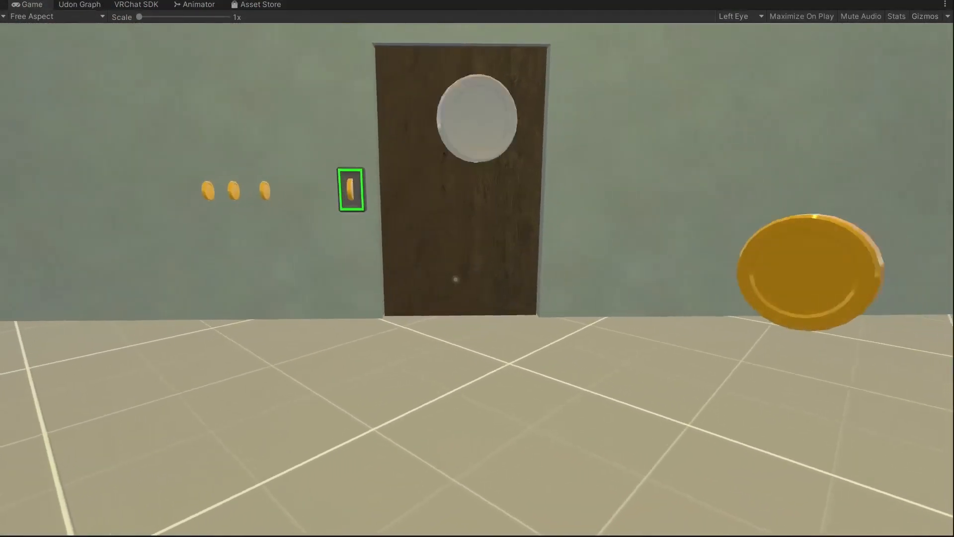
click(456, 279)
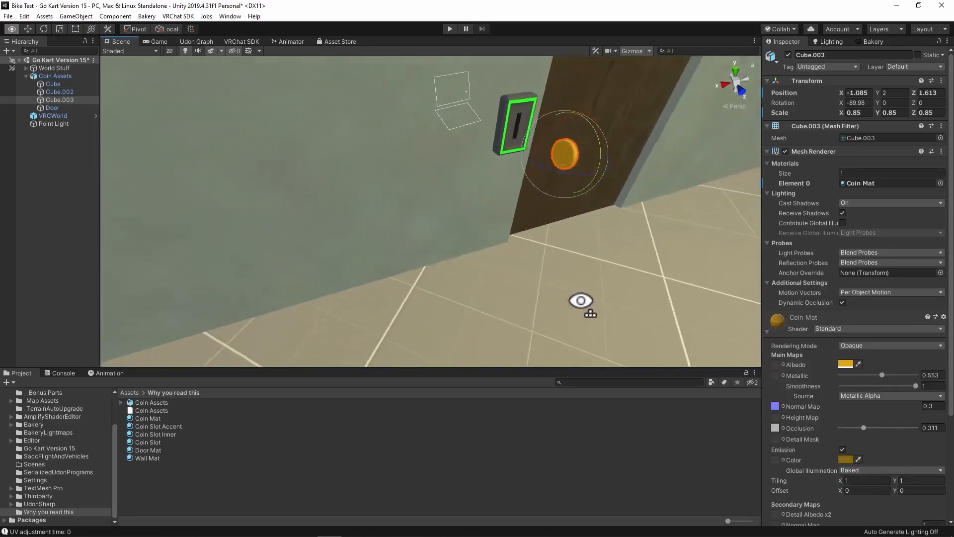
- Move the coin to just below the coin slot, at about X -0.995 and Z 2.611
right_drag(580, 300, 565, 293)
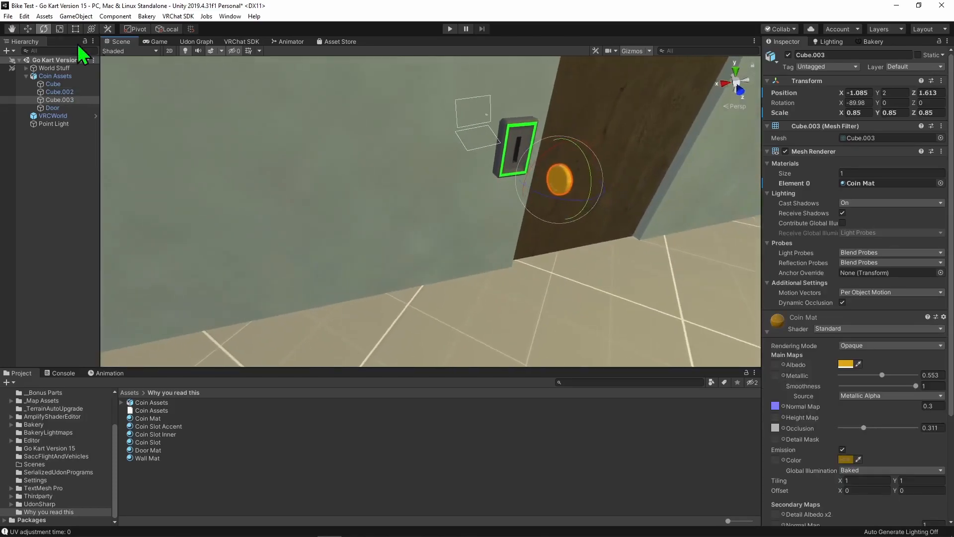
click(25, 31)
drag(558, 188, 441, 194)
right_drag(441, 194, 620, 262)
- Add a Mesh Collider component to the coin with Convex and Is Trigger enabled
scroll(795, 214, down, 5)
click(789, 200)
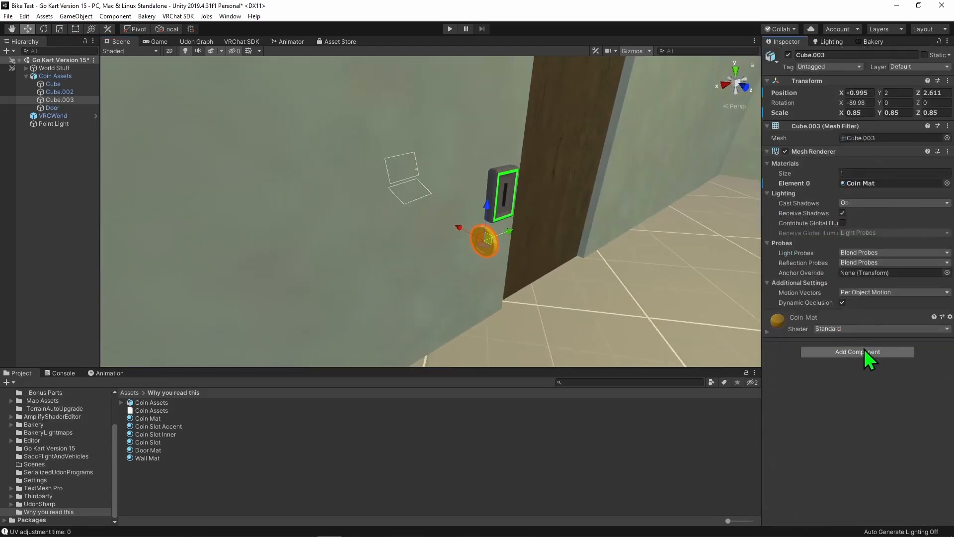
click(862, 348)
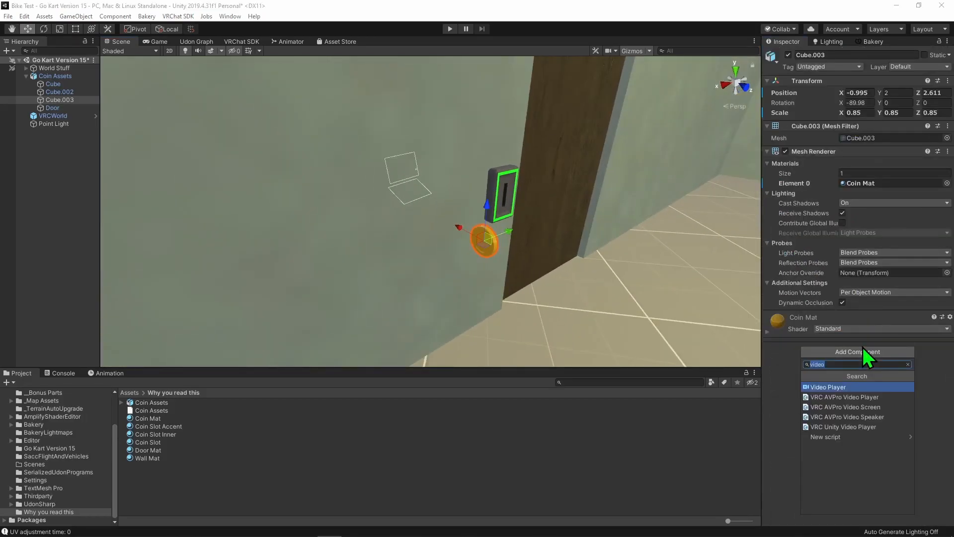
text(meshre)
text(mesh coll)
key(Return)
click(843, 328)
click(842, 337)
- Add a VRC Pickup component to the coin and make its Rigidbody kinematic with Use Gravity turned off
click(866, 417)
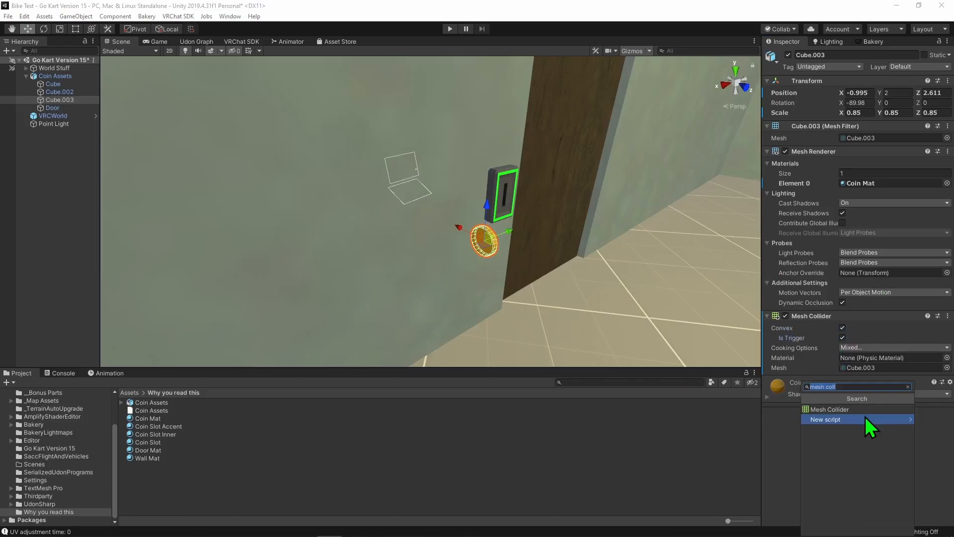
text(rig)
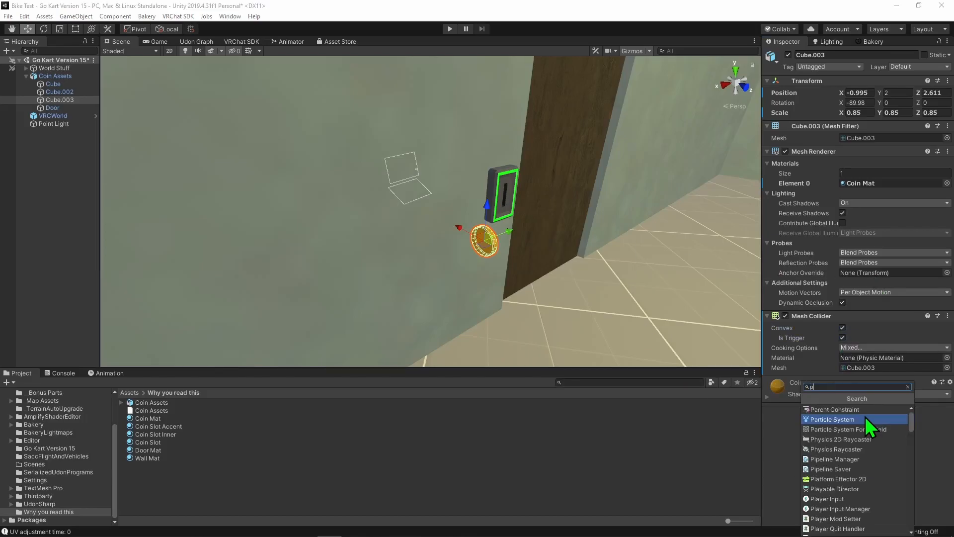
key(Return)
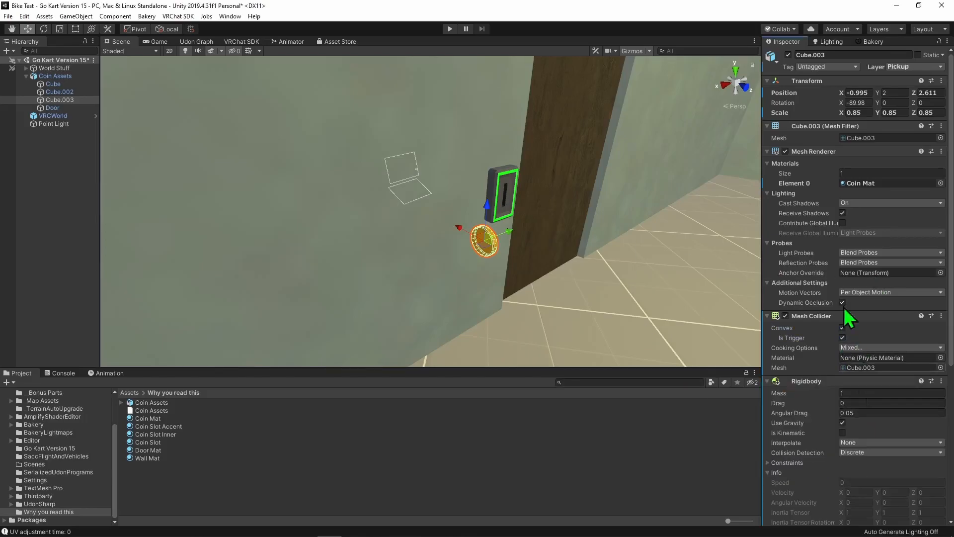
scroll(793, 323, down, 6)
click(843, 244)
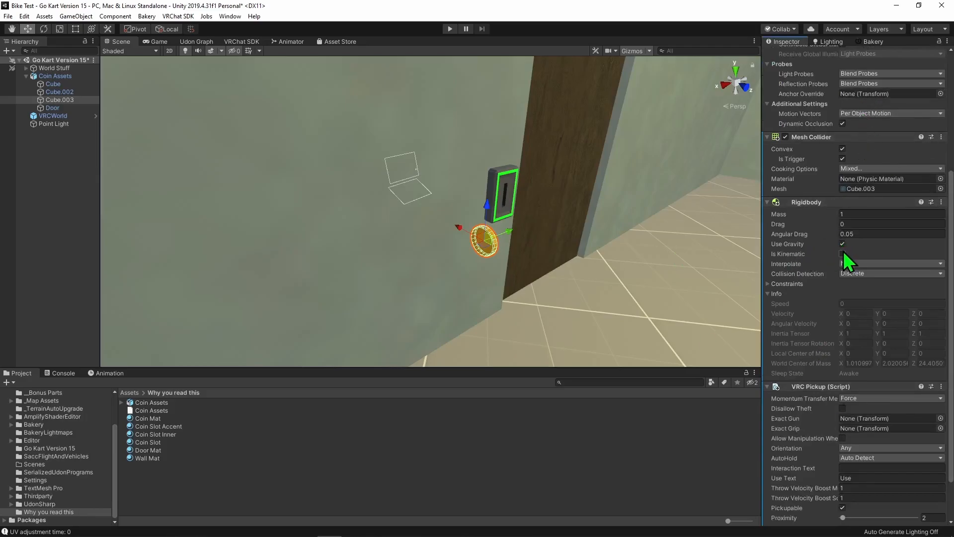
click(843, 253)
- Set the coin's VRC Pickup AutoHold option to Yes and add an Udon Behaviour component
scroll(875, 248, down, 2)
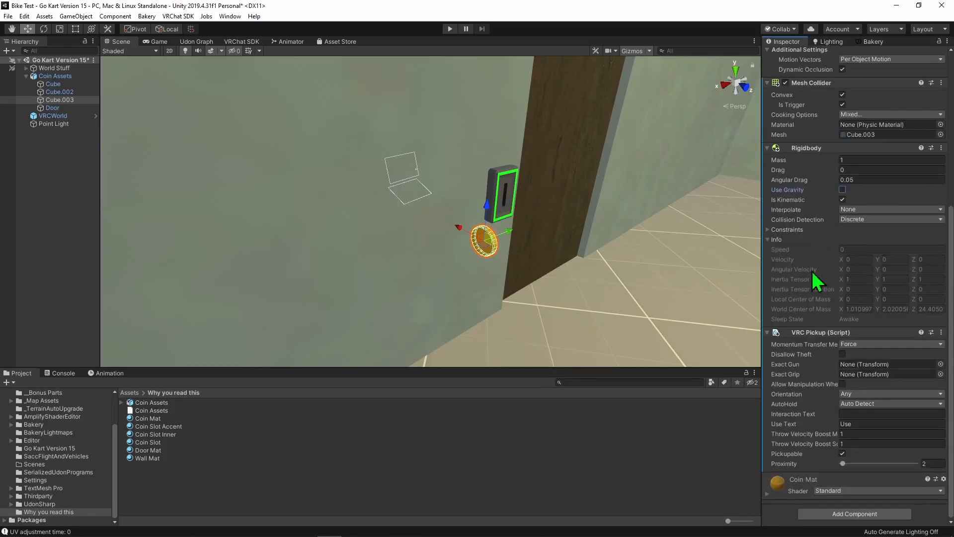
click(864, 413)
click(868, 403)
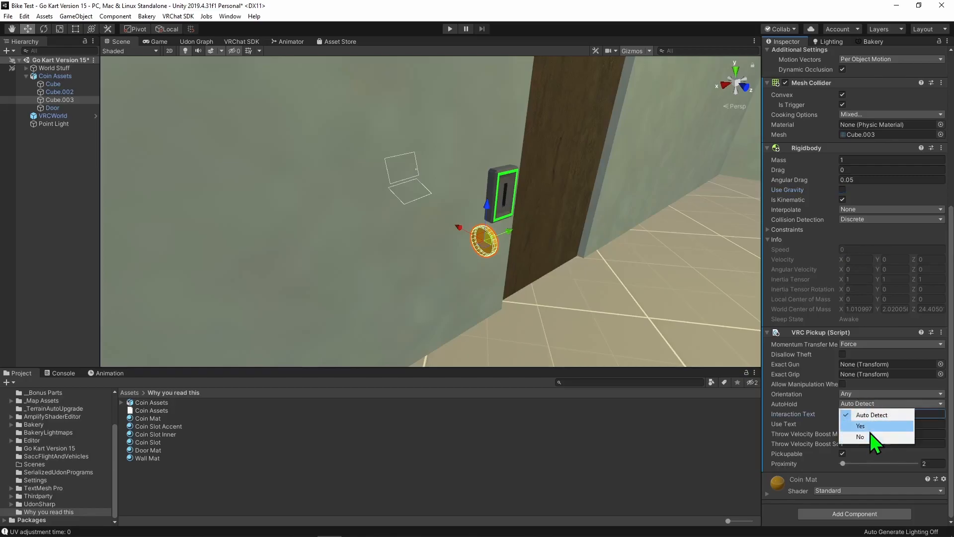
click(870, 428)
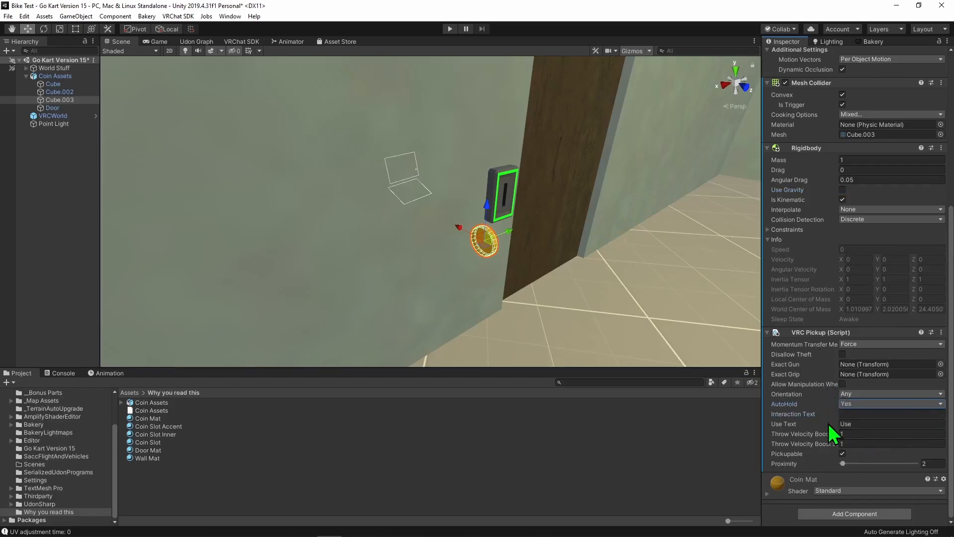
click(859, 514)
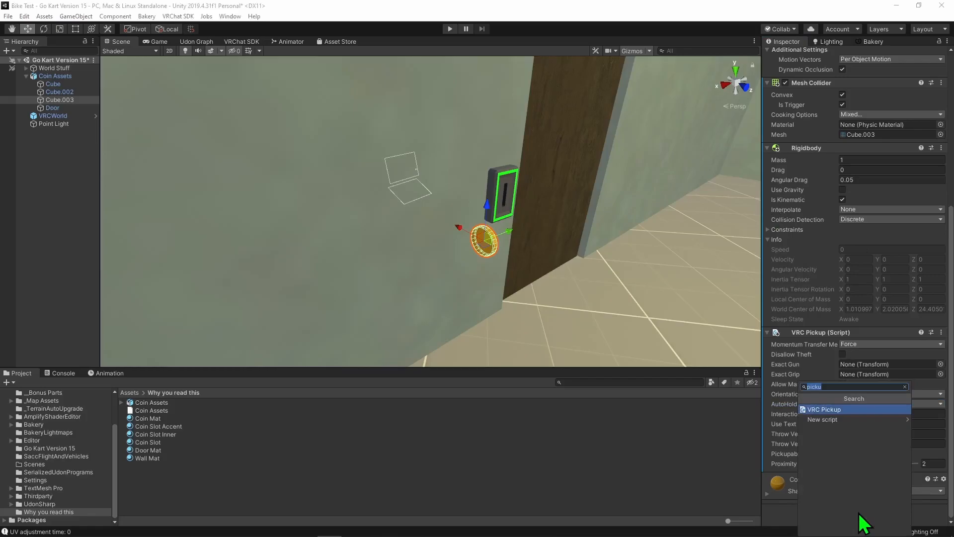
key(Return)
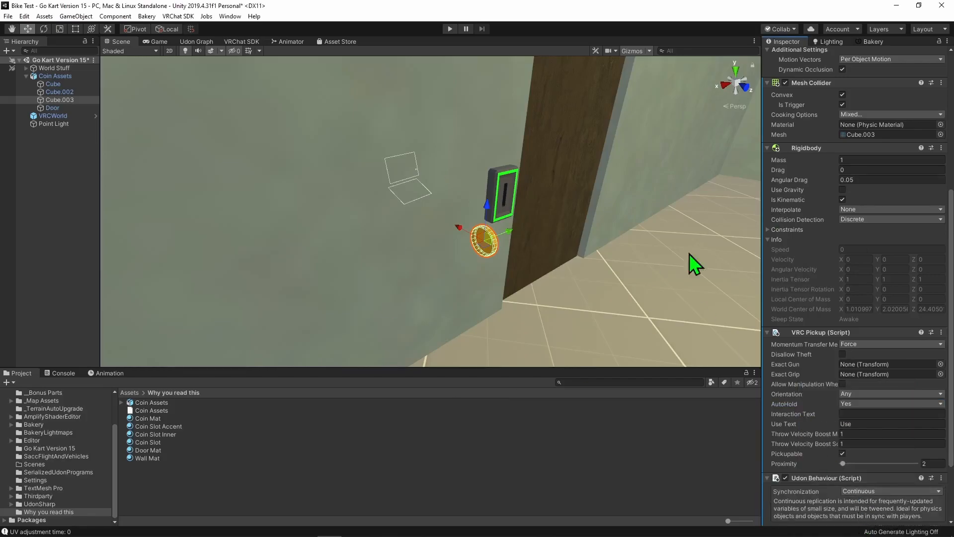
scroll(922, 268, down, 3)
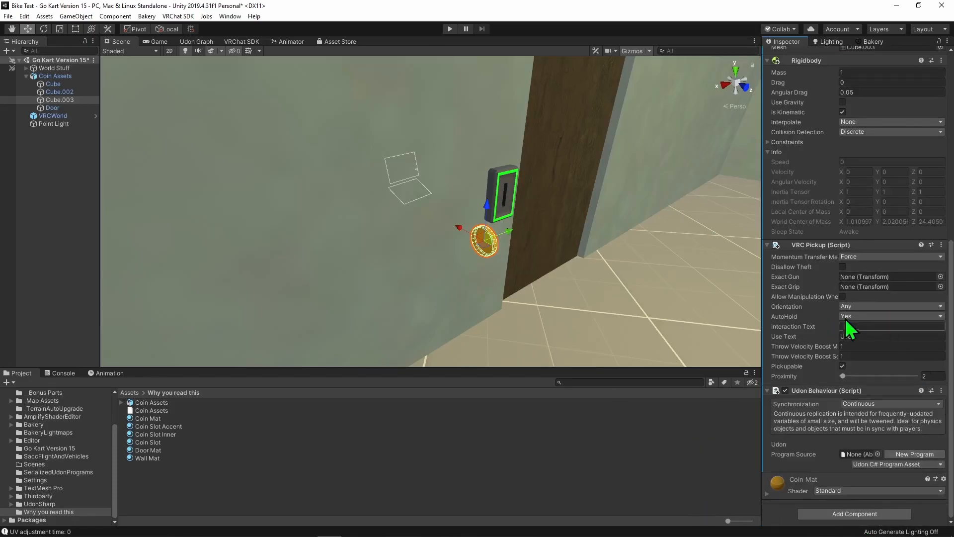
- Create a folder named Model stuff inside Why you read this and move the existing coin model and material assets into it
right_click(149, 507)
mouse_move(238, 234)
click(356, 91)
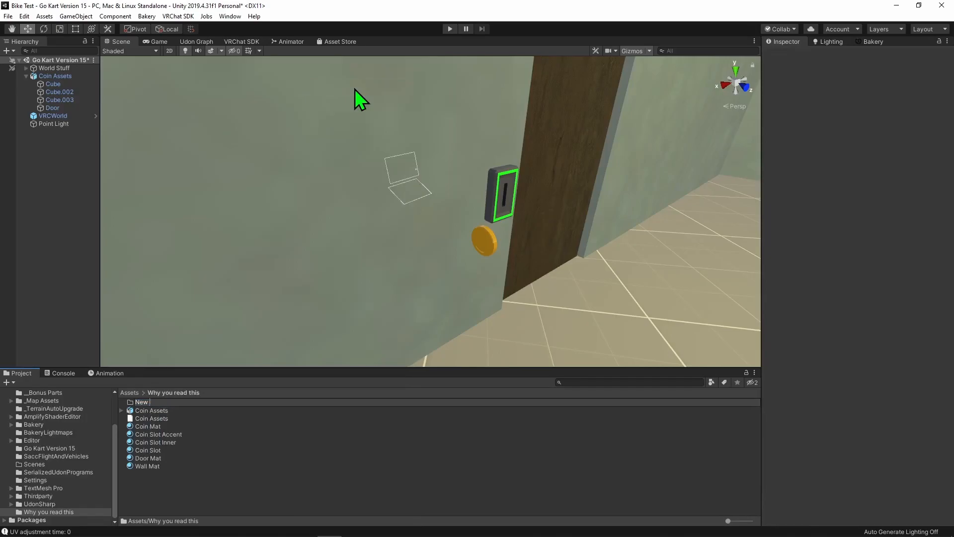
key(BackSpace)
key(BackSpace)
key(BackSpace)
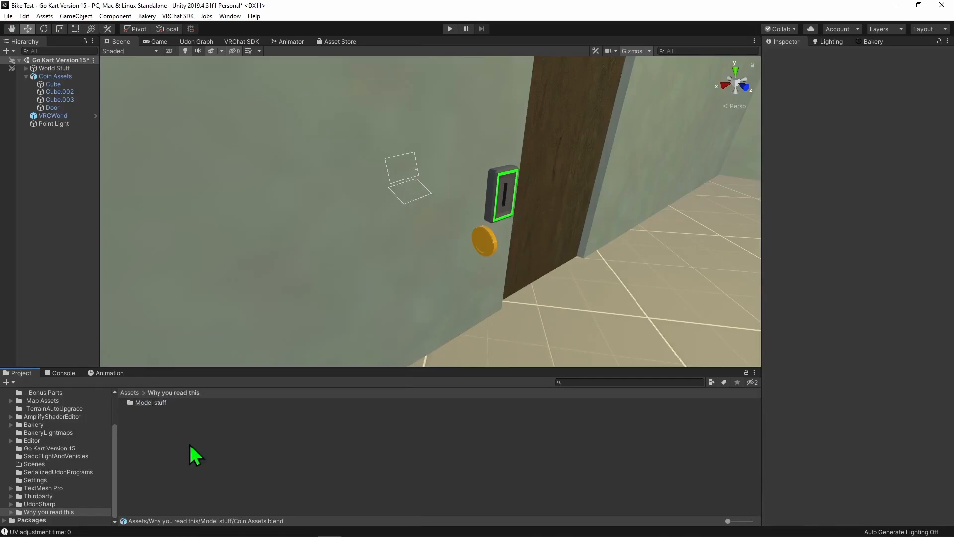
right_click(192, 452)
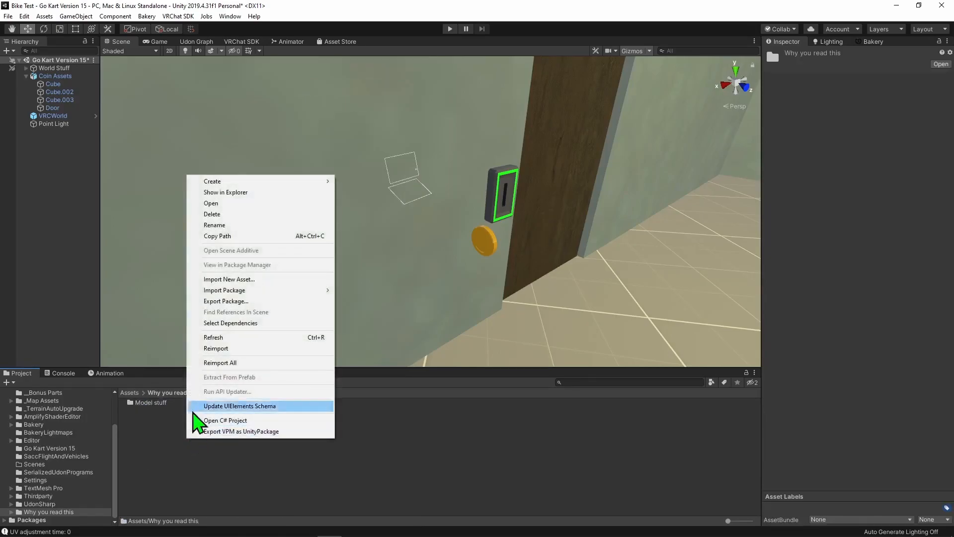
mouse_move(264, 182)
mouse_move(442, 50)
click(487, 42)
- Create an Udon Graph Program Asset named Pickup Script in the Why you read this folder
right_click(177, 434)
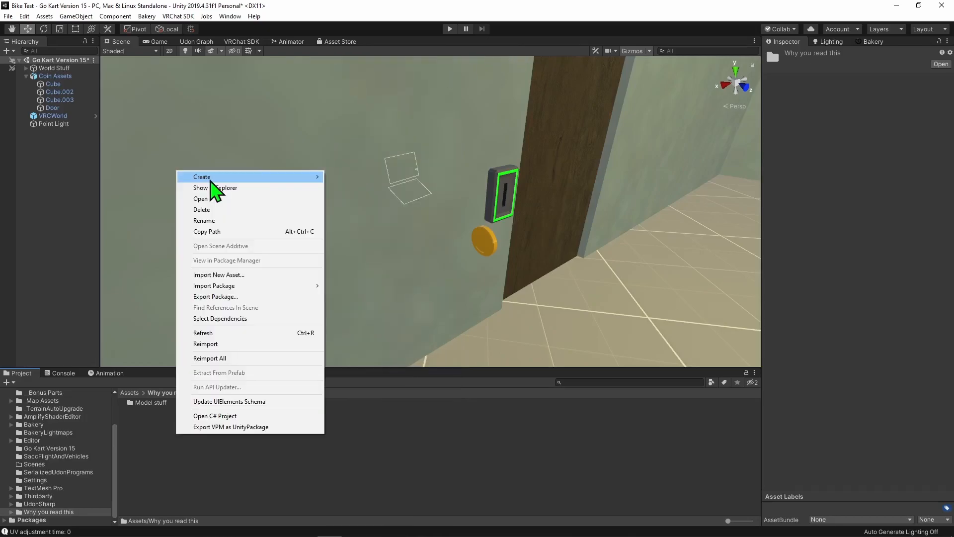
mouse_move(210, 180)
mouse_move(372, 54)
mouse_move(477, 52)
click(550, 62)
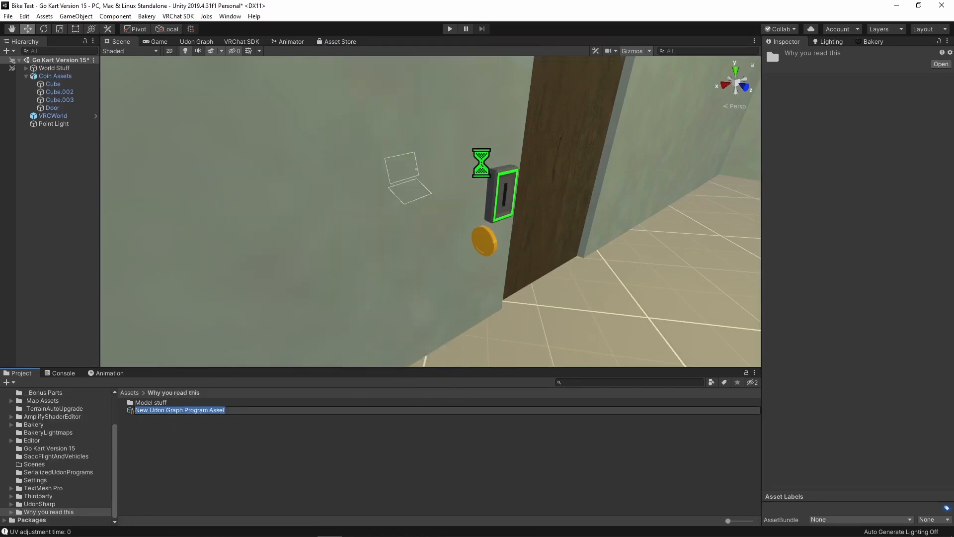
text(Pickup Script)
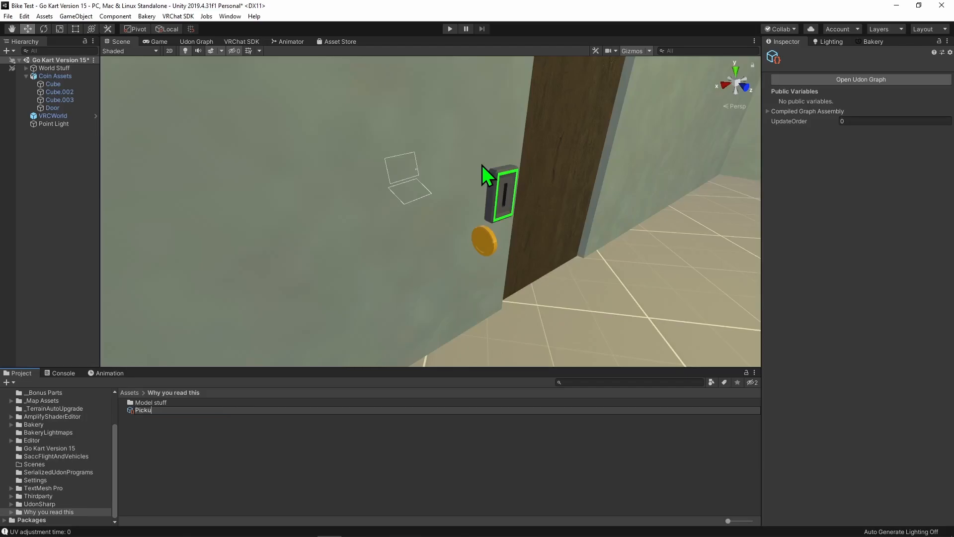
key(Return)
- Assign Pickup Script as the program source of the coin's Udon Behaviour and open its Udon graph
click(462, 235)
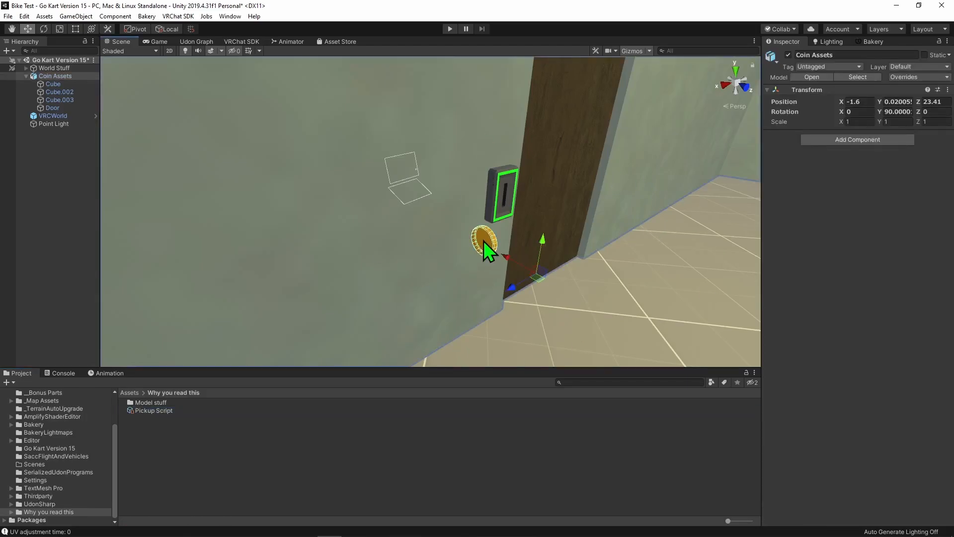
click(484, 241)
scroll(805, 319, down, 10)
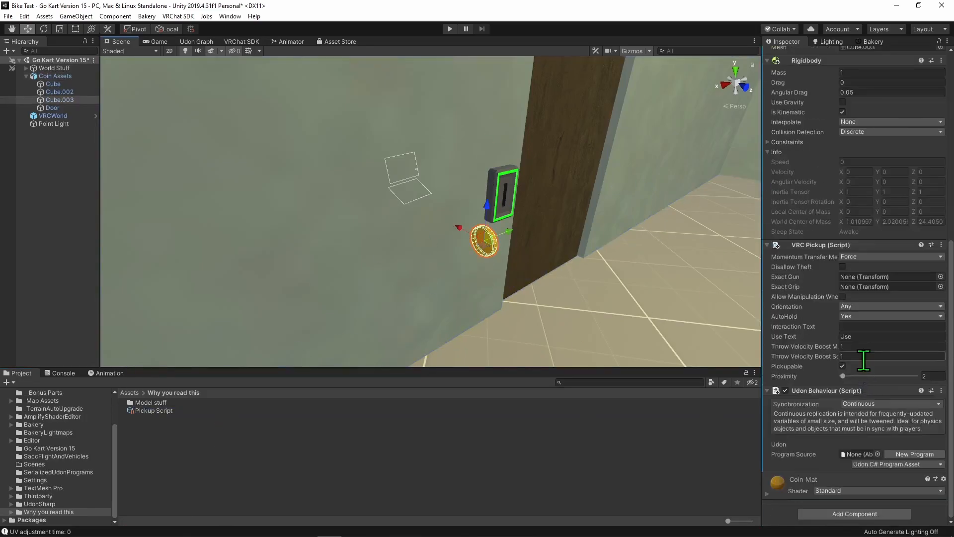
drag(151, 411, 858, 454)
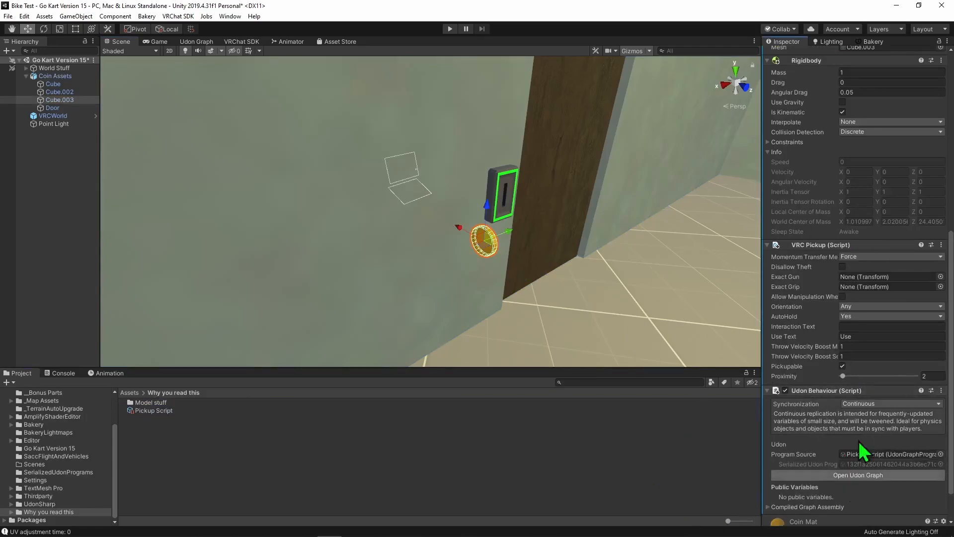
scroll(825, 338, down, 2)
click(859, 434)
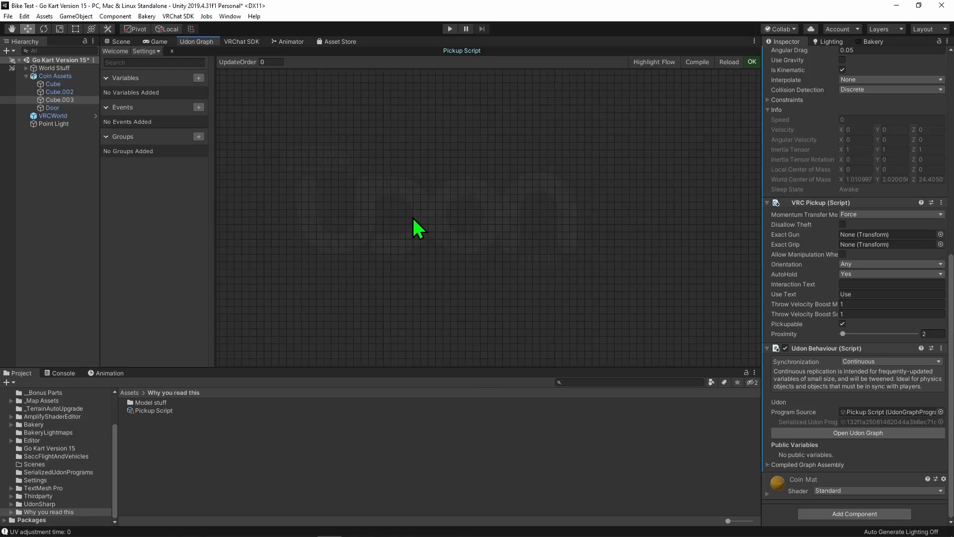
- Add a bool variable named isCollected and place its isCollected Change event node in the graph
click(193, 81)
click(193, 81)
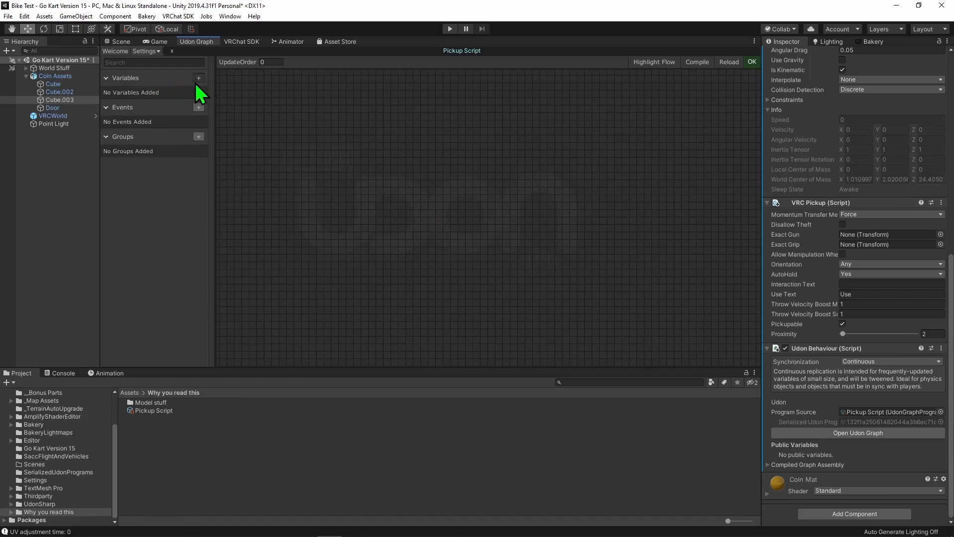
click(198, 78)
double_click(126, 96)
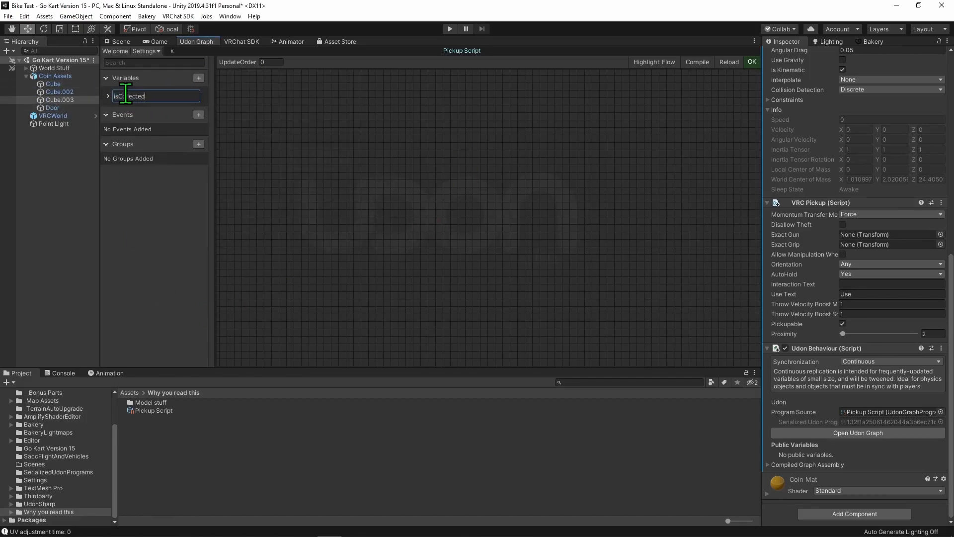
key(Return)
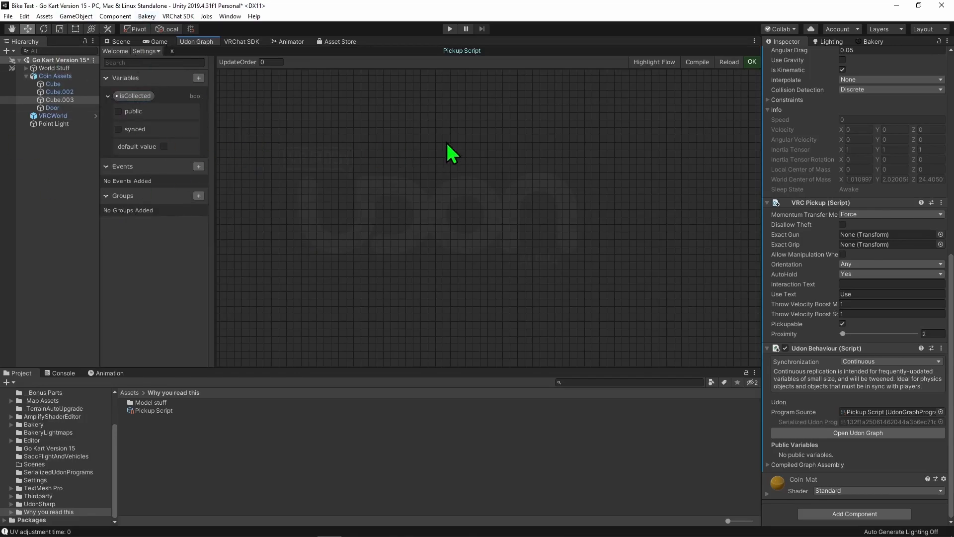
drag(133, 96, 359, 225)
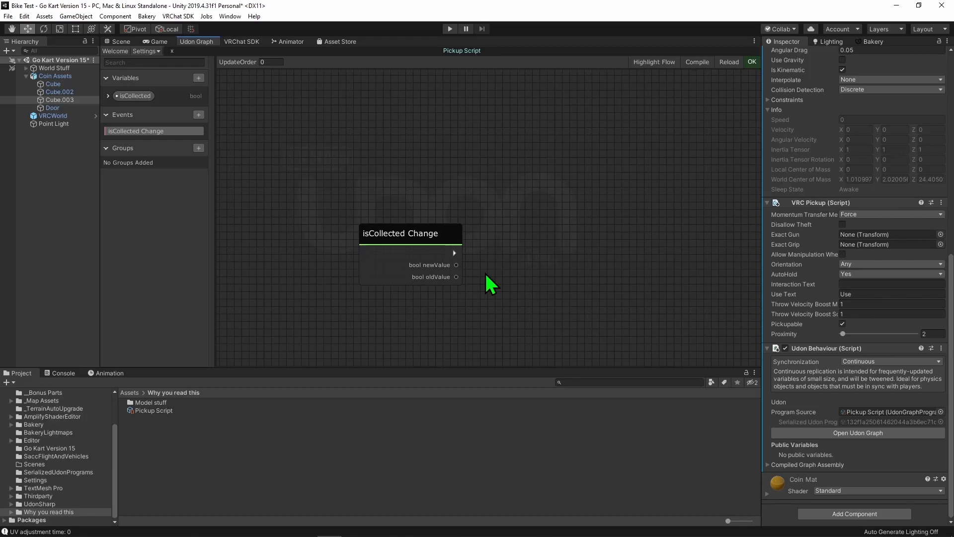
- Add an OnTriggerEnter event node to the graph above the isCollected Change node
middle_drag(560, 190, 547, 214)
key(space)
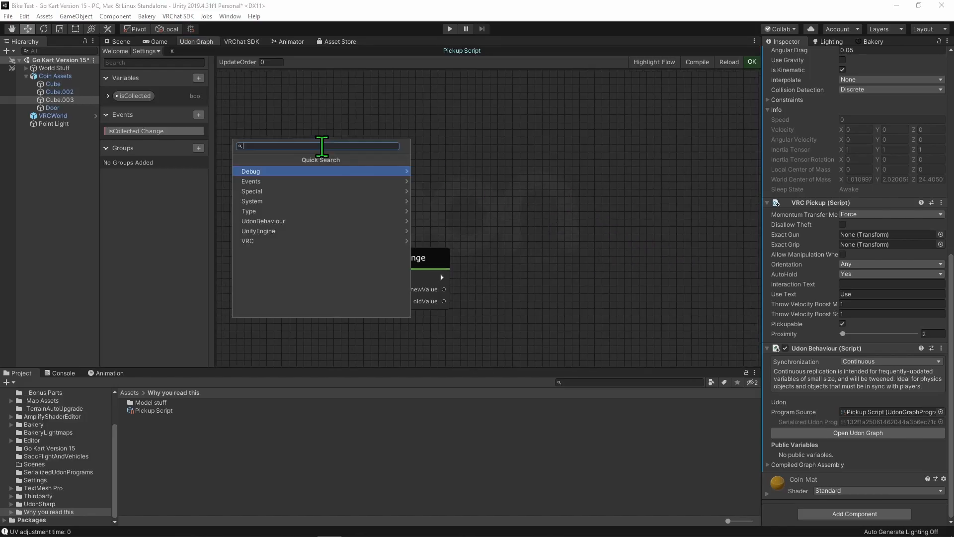
scroll(784, 309, up, 10)
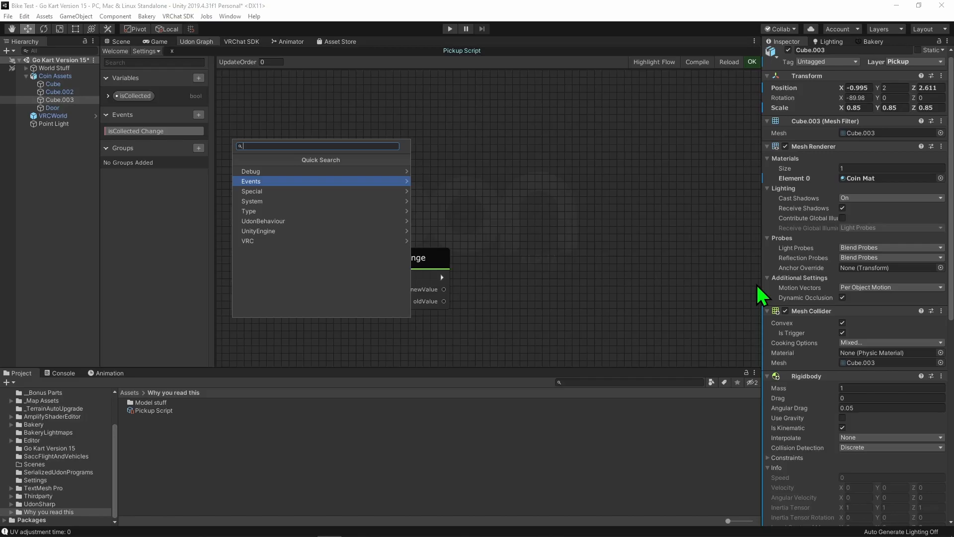
text(event trigger)
click(365, 171)
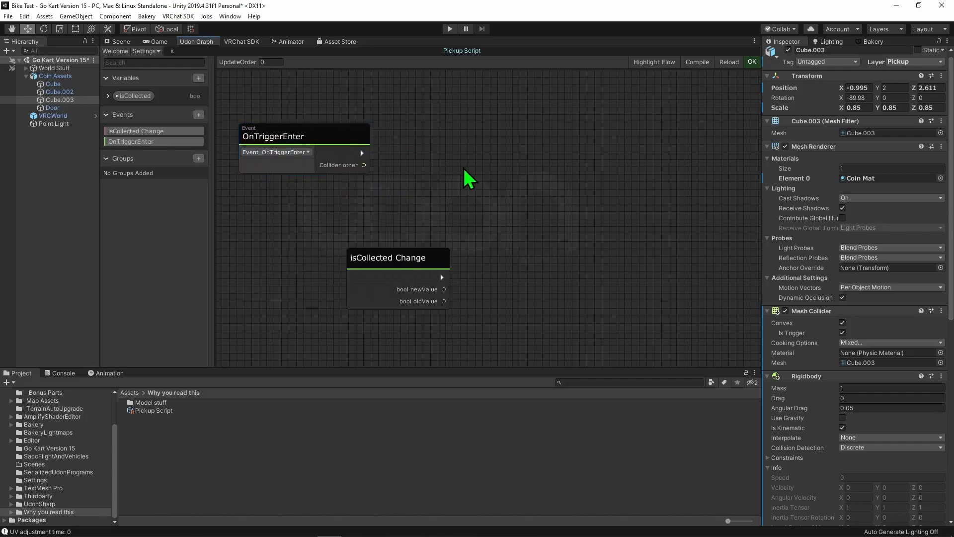
- Add a Collider Get gameObject node and connect the OnTriggerEnter node's Collider other output to its instance input
key(space)
text(collider)
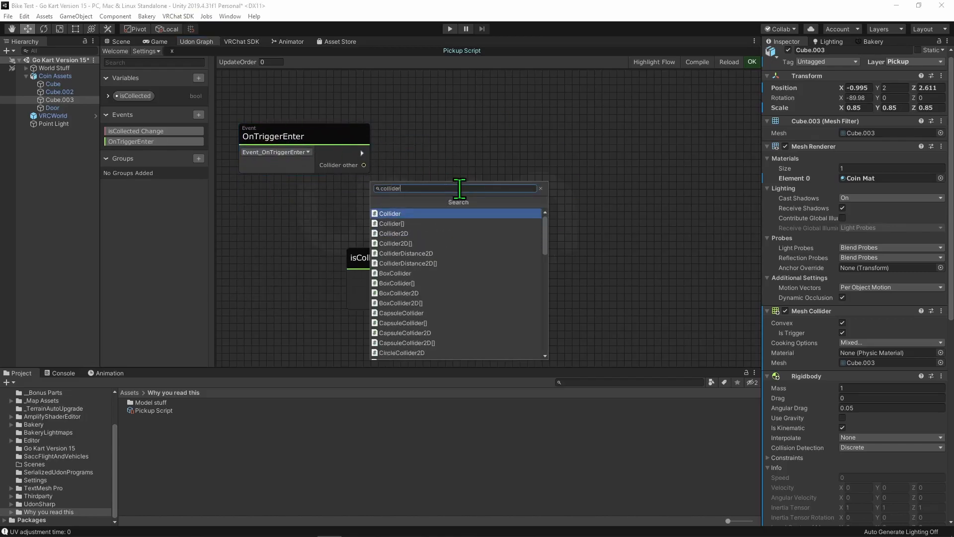
key(Return)
text(get game)
key(Return)
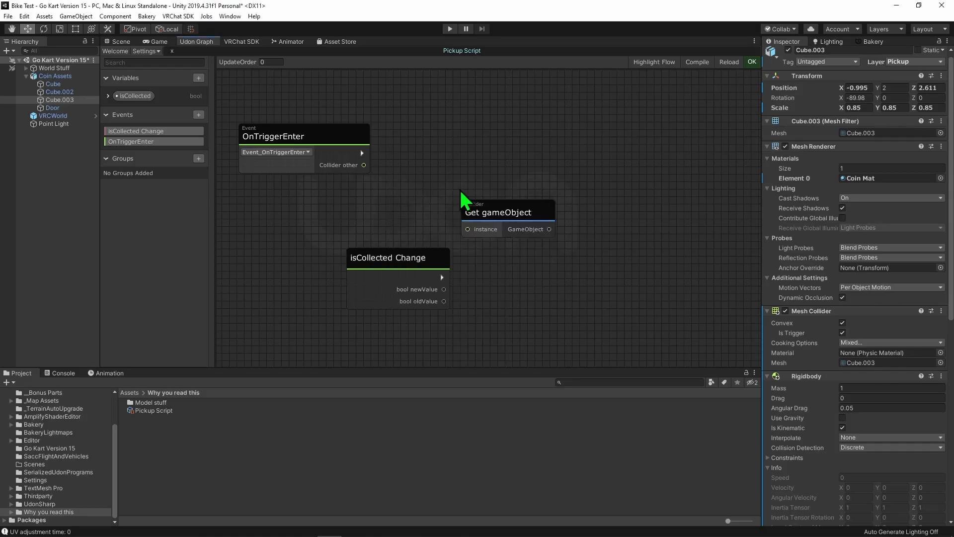
drag(490, 206, 413, 190)
drag(364, 165, 390, 214)
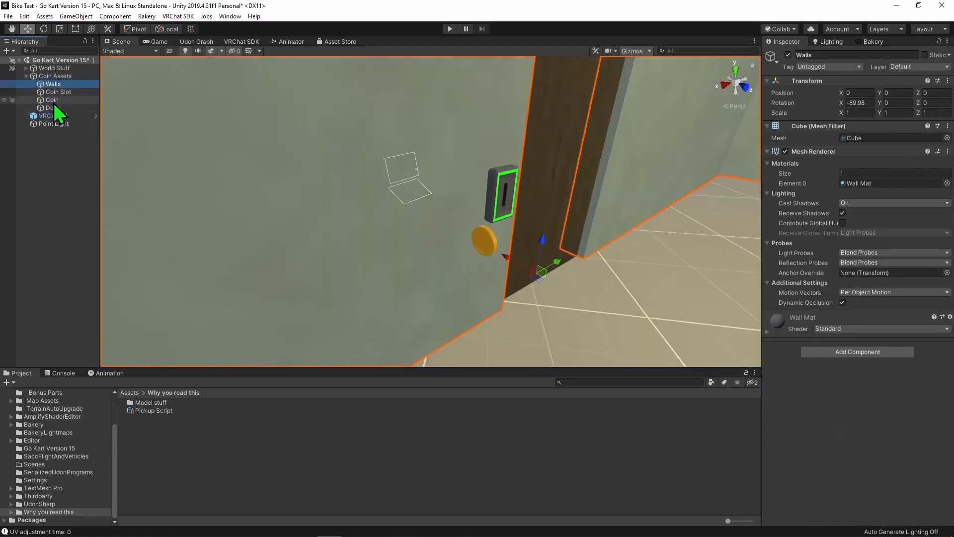
- Make the Coin object a child of Coin Slot in the hierarchy
drag(53, 106, 75, 94)
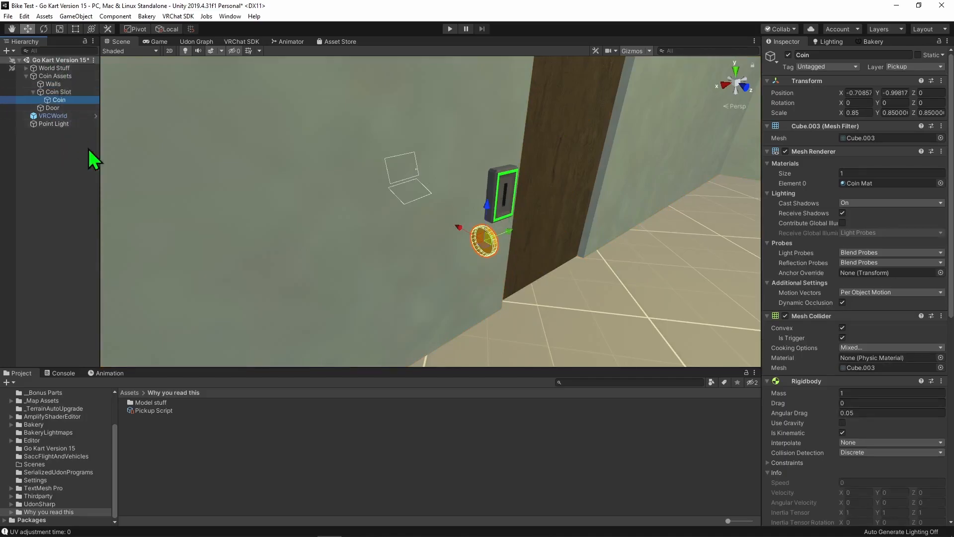
right_drag(112, 157, 324, 170)
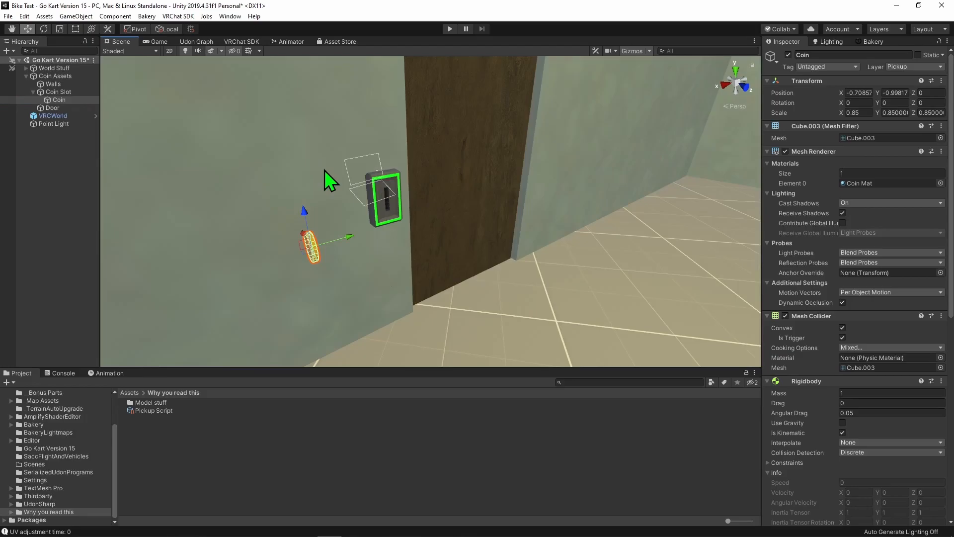
- Add a Transform Get parent node to the Pickup Script graph and place it above the Collider Get gameObject node
click(197, 41)
key(space)
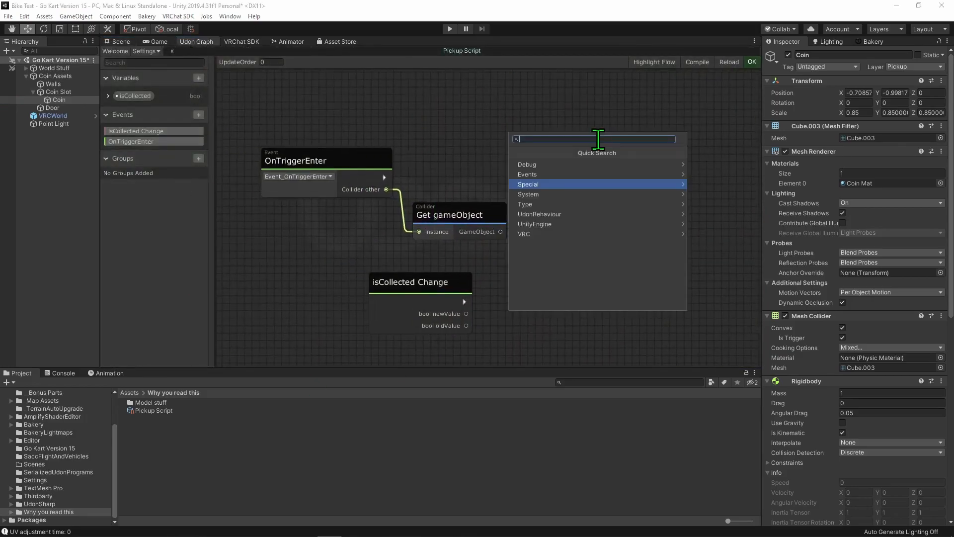
key(Escape)
middle_drag(607, 219, 581, 212)
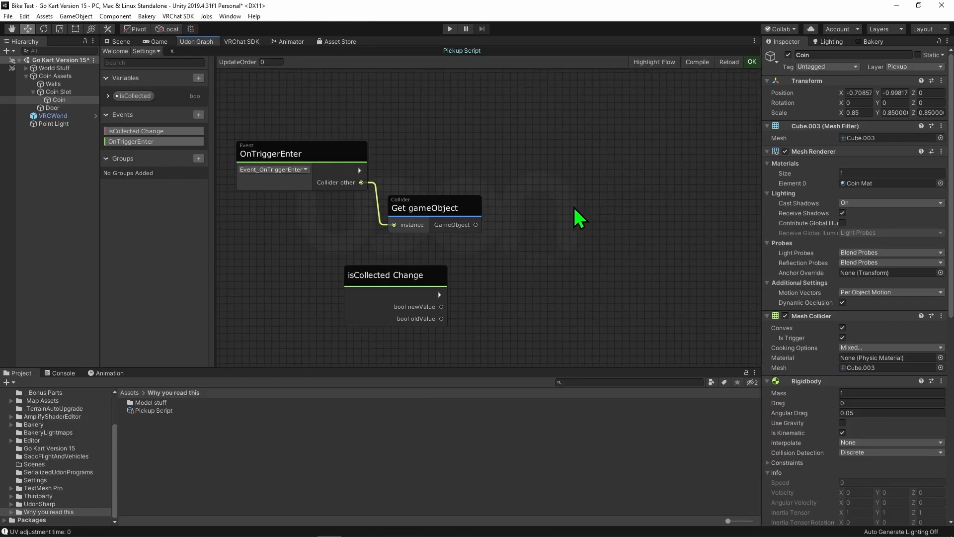
key(space)
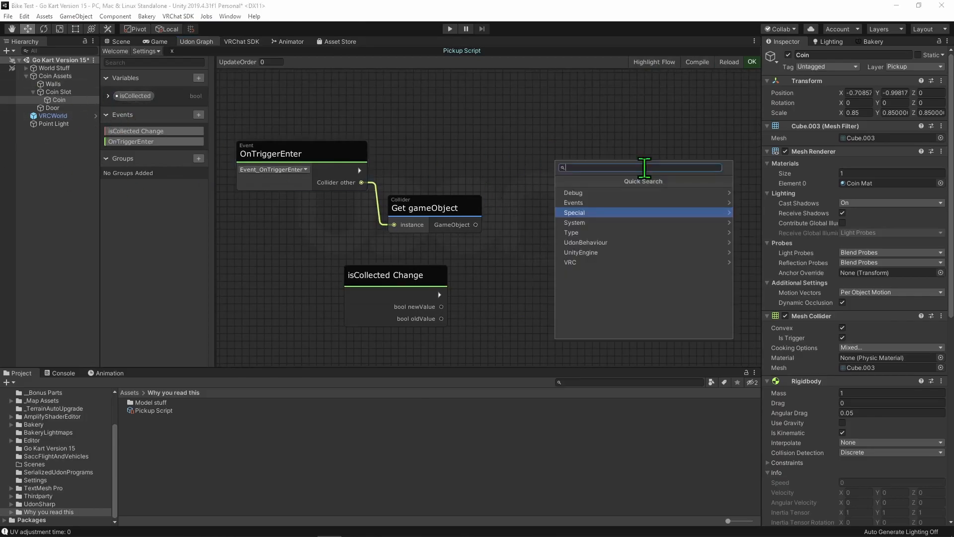
text(g)
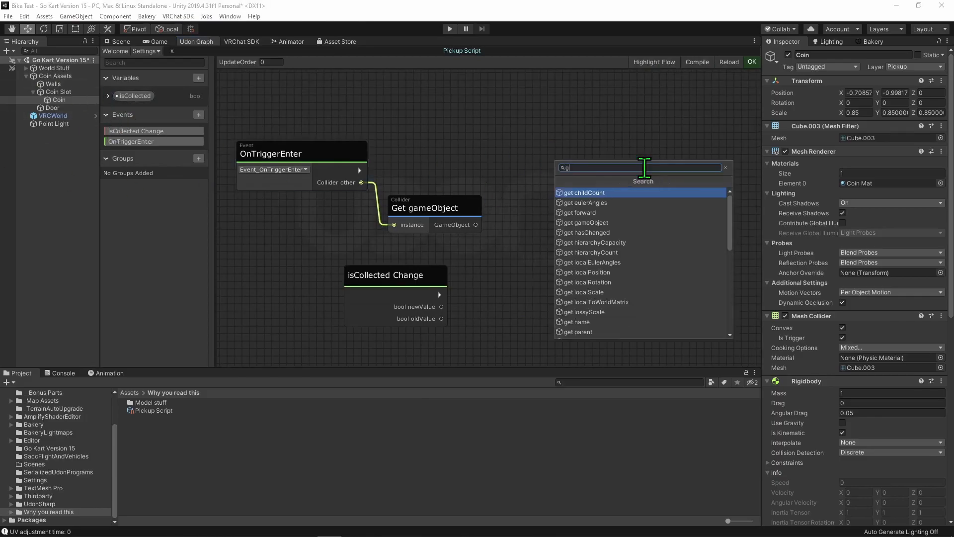
text(et par)
key(Return)
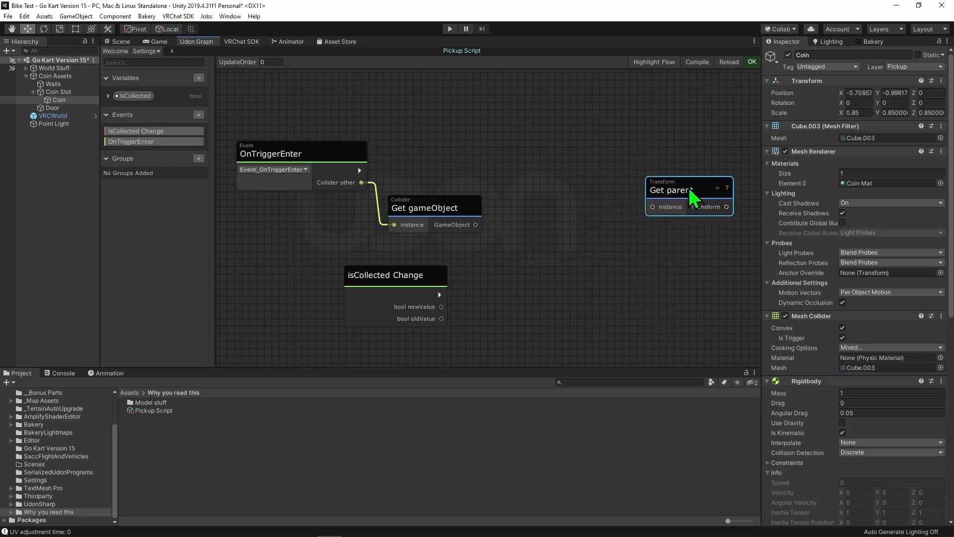
drag(693, 195, 504, 118)
- Add a Transform Get gameObject node beside Get parent and connect Get parent's Transform output to its instance input
click(618, 172)
key(space)
text(tran)
key(Return)
text(get gam)
key(Return)
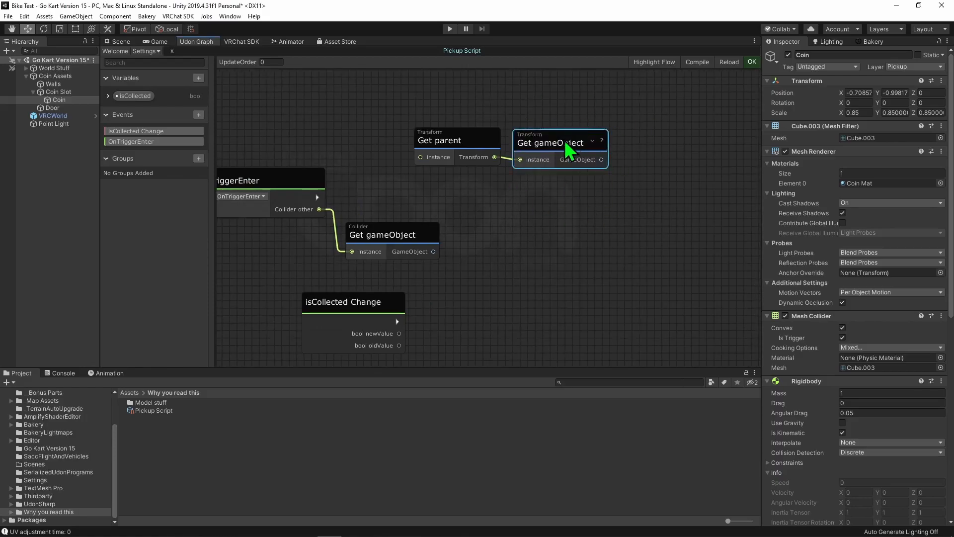
drag(528, 133, 527, 130)
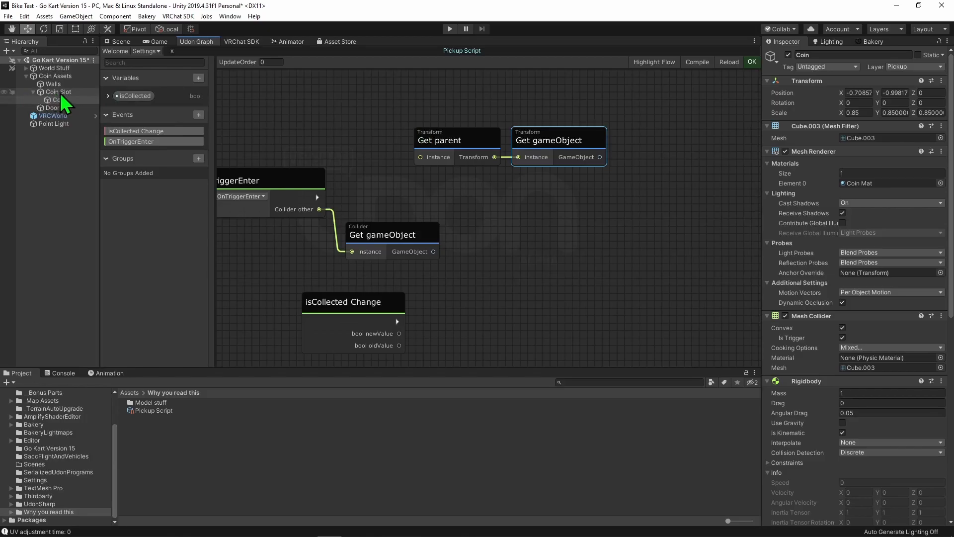
- Add a GameObject Equals node to the graph
click(57, 92)
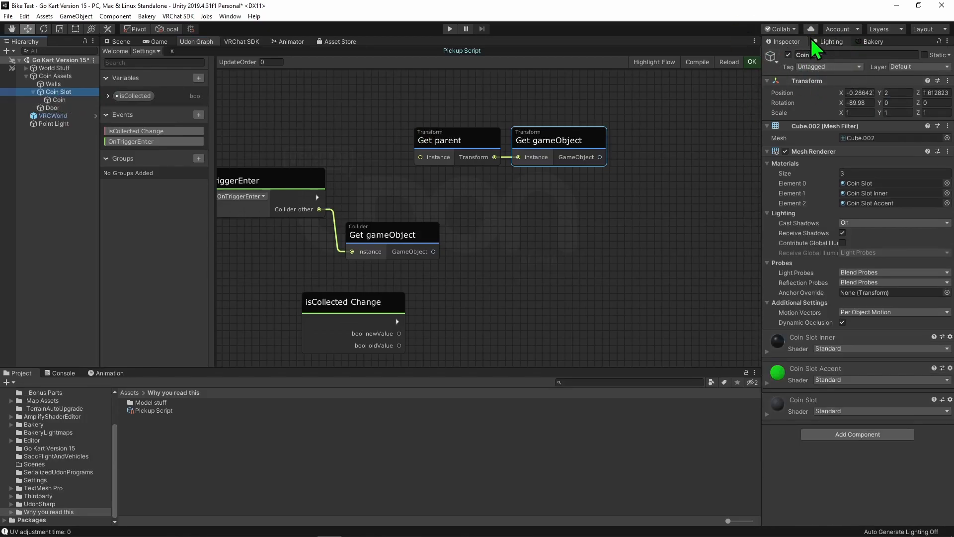
click(564, 254)
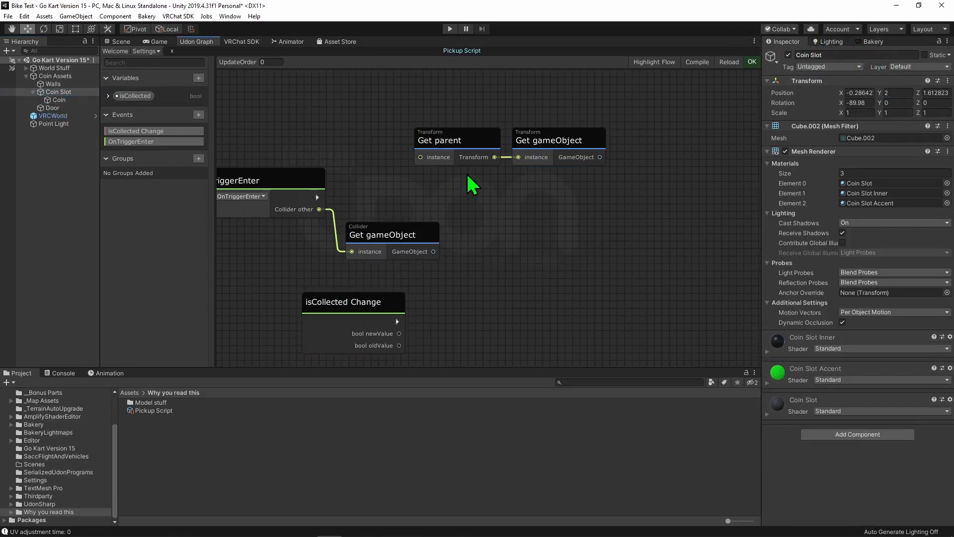
middle_drag(610, 249, 605, 226)
key(space)
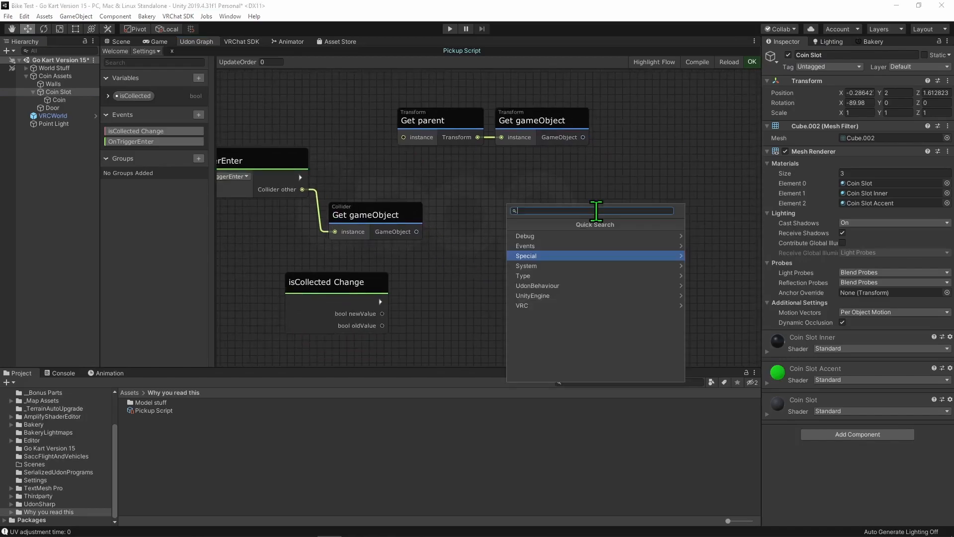
text(game)
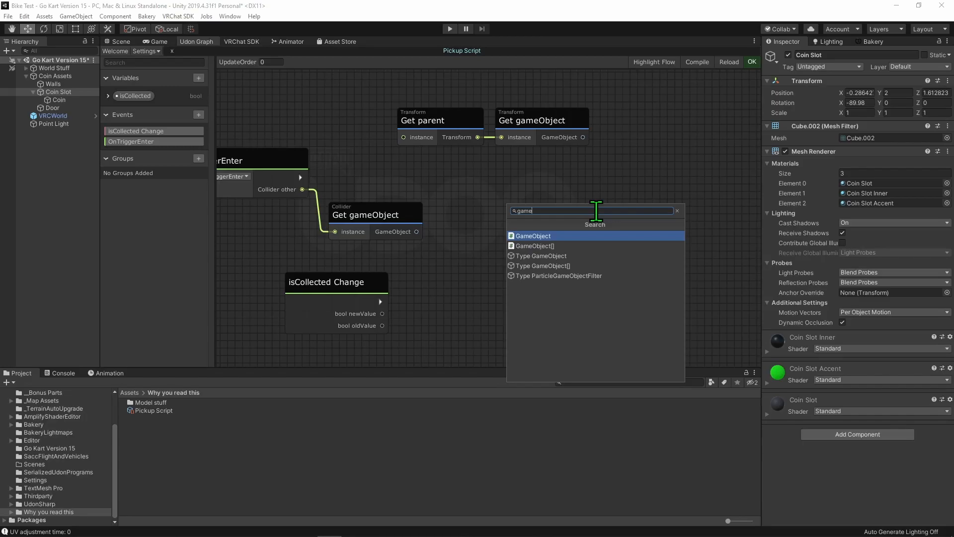
key(Return)
text(equa)
key(Return)
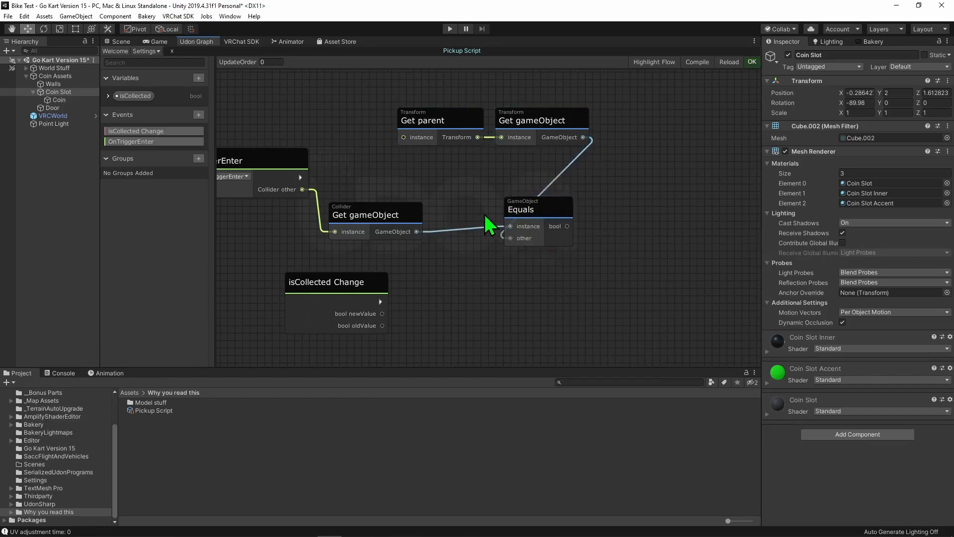
- Connect the Collider and Transform gameObject outputs to the Equals node's instance and other inputs, and arrange the parent nodes beneath the Collider node
drag(518, 207, 457, 213)
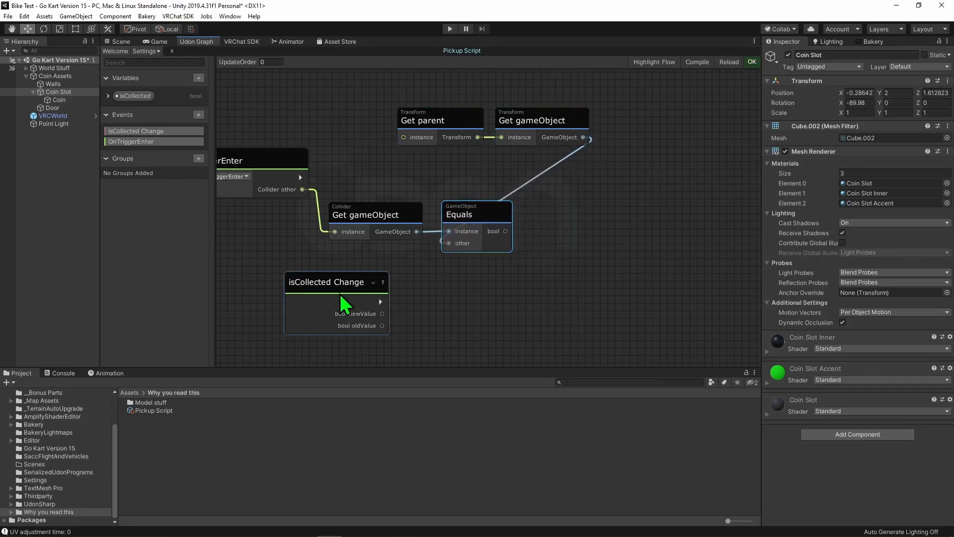
drag(391, 85, 393, 254)
middle_drag(452, 215, 455, 217)
drag(375, 247, 376, 251)
click(664, 221)
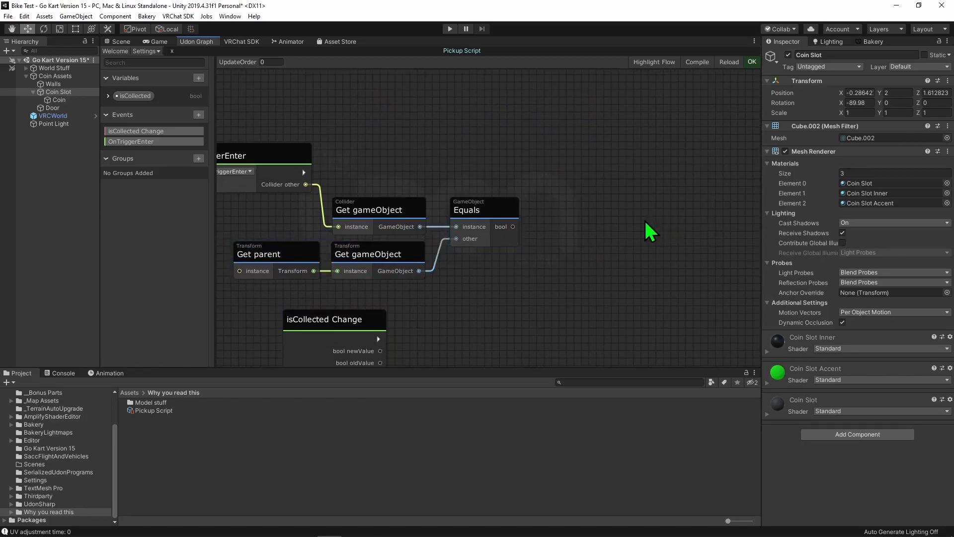
- Add a Branch node, feeding its flow from OnTriggerEnter and its bool input from the Equals node
middle_drag(474, 277, 511, 249)
scroll(511, 249, down, 3)
scroll(589, 188, up, 3)
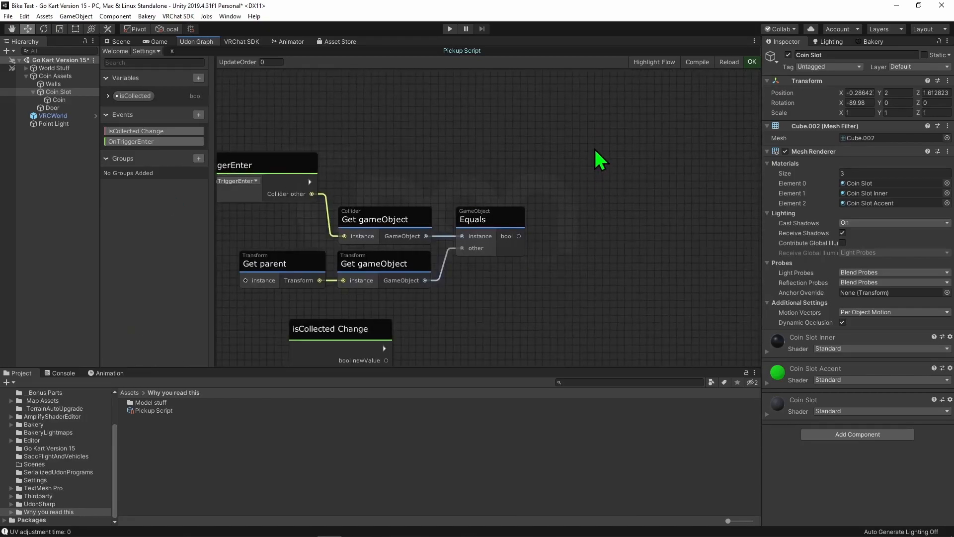
key(b)
drag(310, 182, 568, 186)
drag(616, 158, 704, 143)
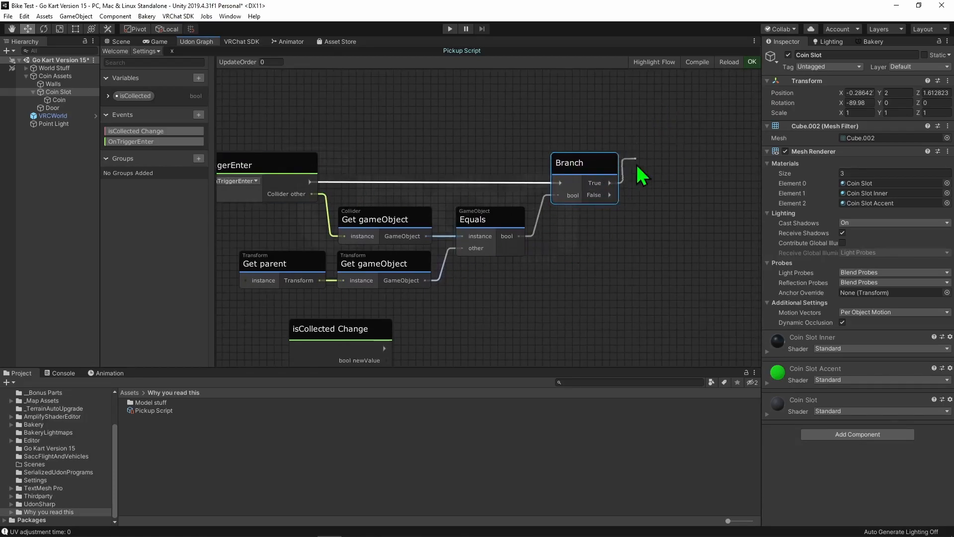
- Add a Set isCollected node and connect the Branch node's True output to it
middle_drag(659, 280, 515, 262)
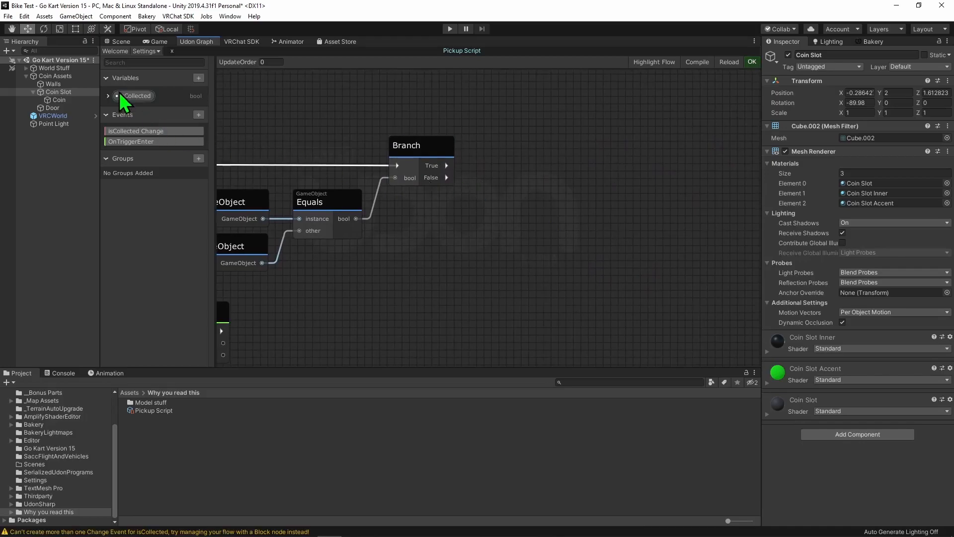
drag(124, 97, 537, 152)
click(547, 158)
drag(447, 165, 580, 150)
- Add a constant bool node to the graph and set it to true
click(489, 259)
key(space)
text(bool)
key(Return)
text(const)
key(Return)
click(497, 299)
- Connect the true bool constant to Set isCollected's value input and enable sendChange on that node
drag(497, 300, 549, 186)
drag(464, 229, 482, 217)
click(552, 197)
drag(563, 150, 563, 150)
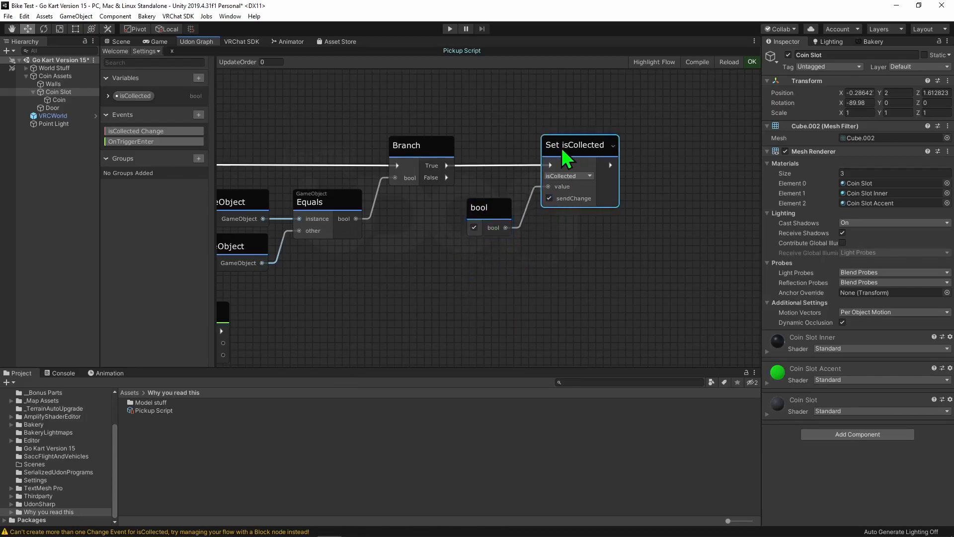
- Move the isCollected Change event node to open space below the Get parent node
scroll(546, 209, down, 3)
drag(383, 231, 327, 263)
click(428, 251)
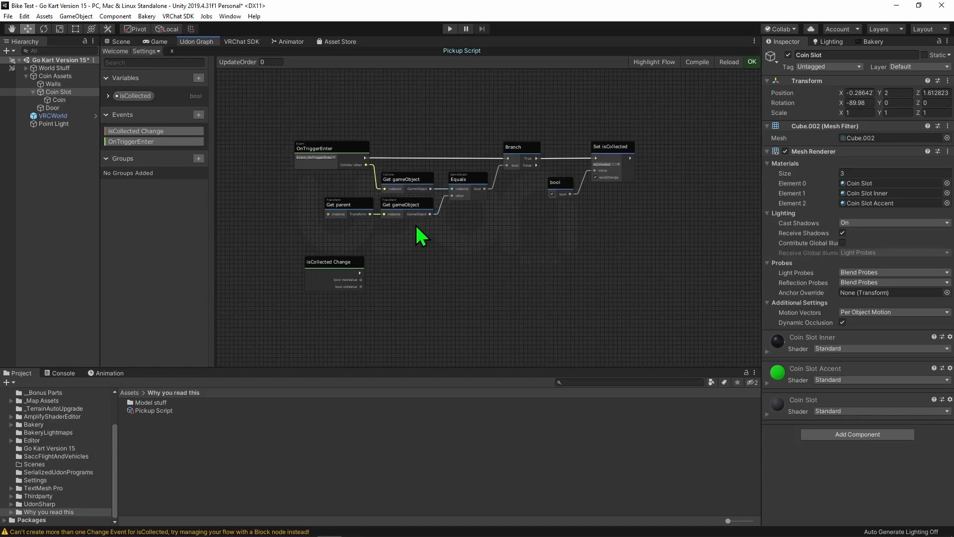
click(321, 262)
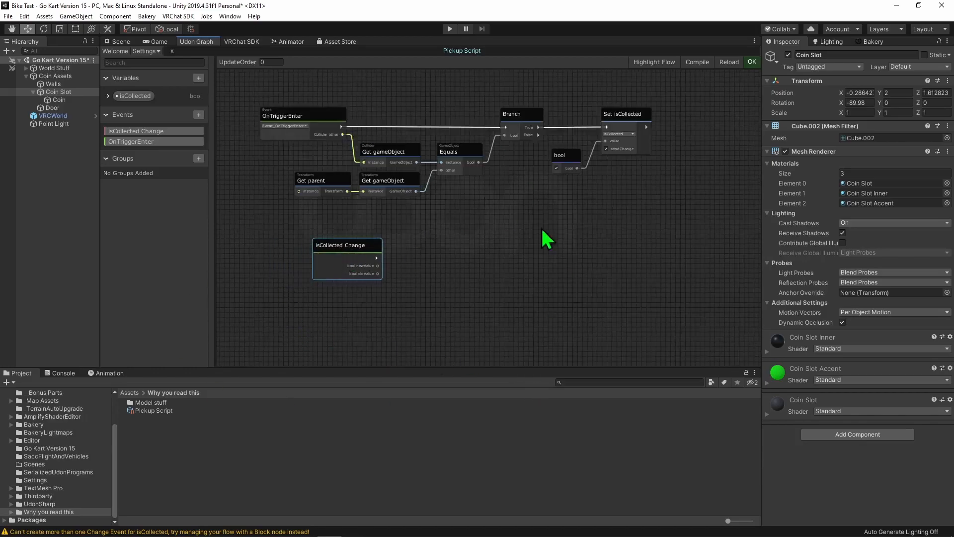
scroll(373, 305, up, 5)
scroll(367, 295, up, 1)
middle_drag(368, 296, 554, 301)
middle_drag(609, 258, 467, 236)
scroll(467, 233, down, 2)
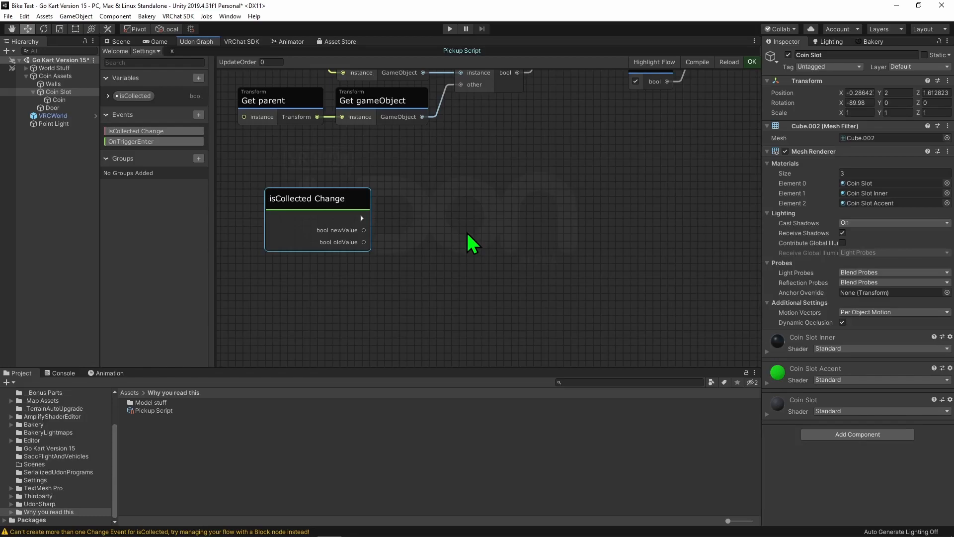
- Add a Box Collider component to the Coin Slot object and enable Is Trigger on it
click(125, 41)
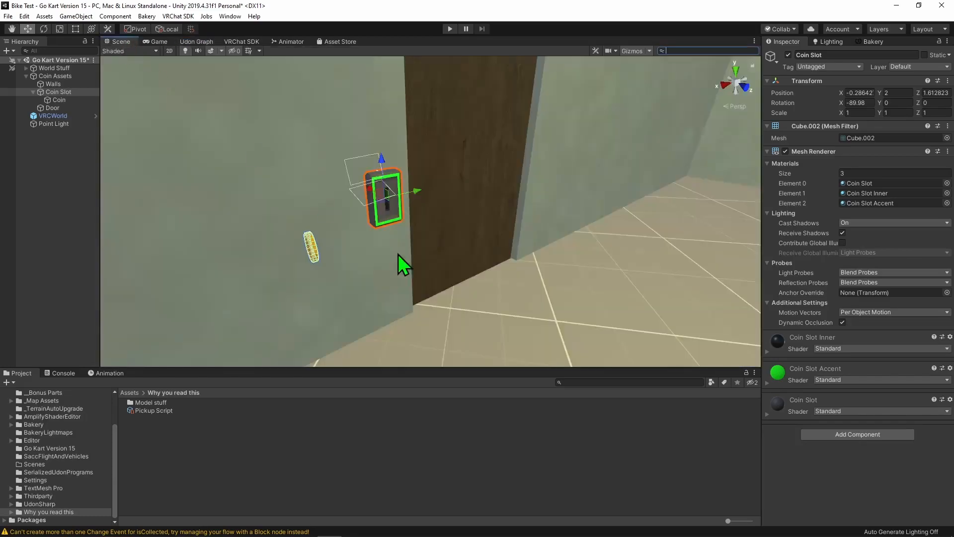
click(56, 91)
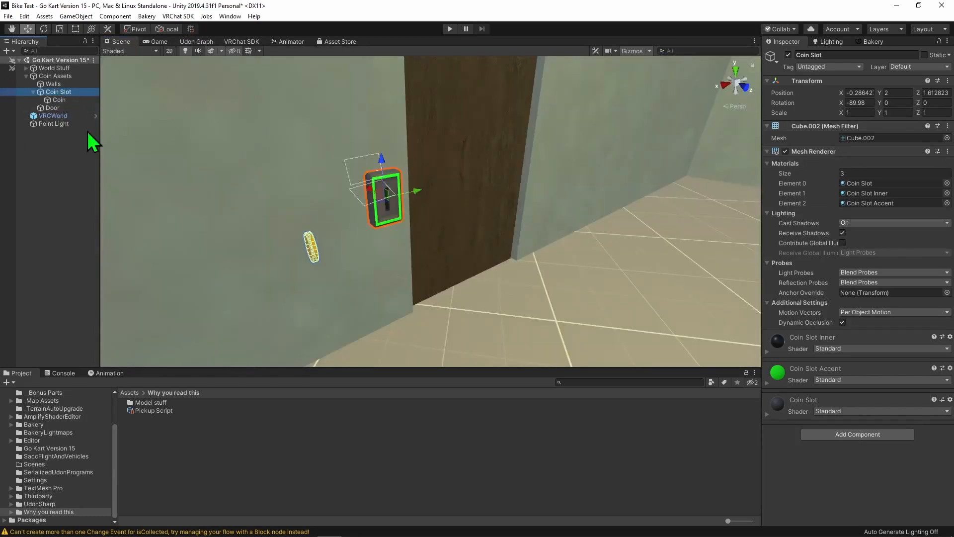
middle_drag(329, 178, 447, 239)
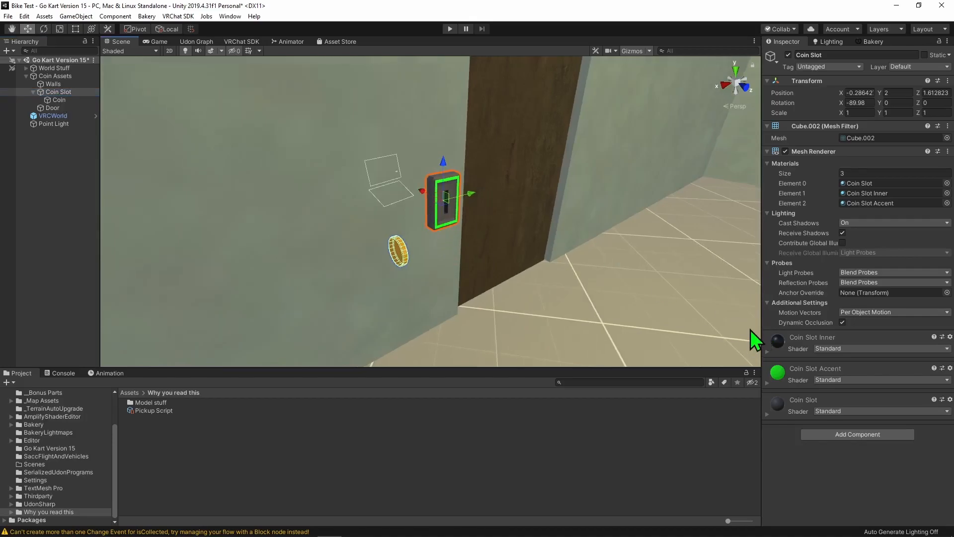
click(832, 432)
text(box c)
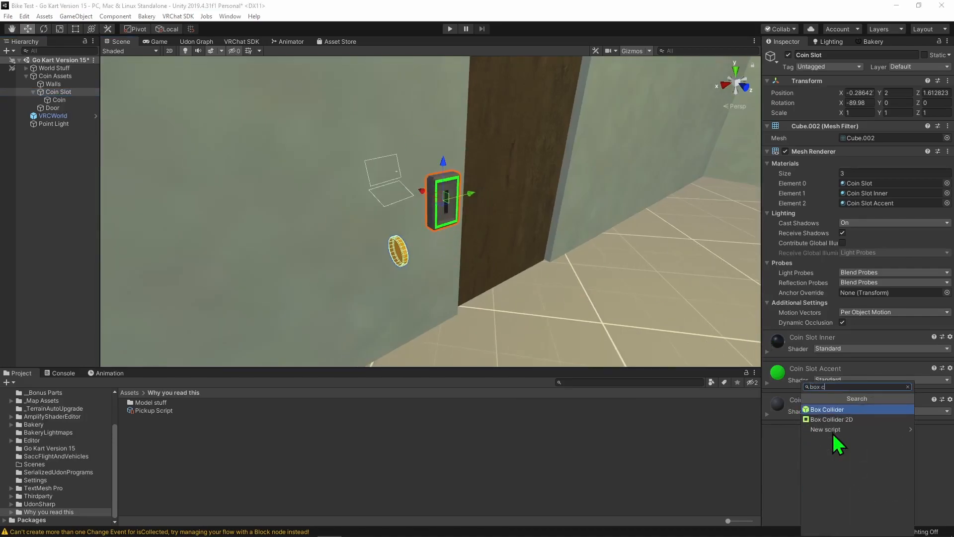
text(o)
key(Return)
scroll(453, 134, up, 10)
scroll(562, 260, down, 8)
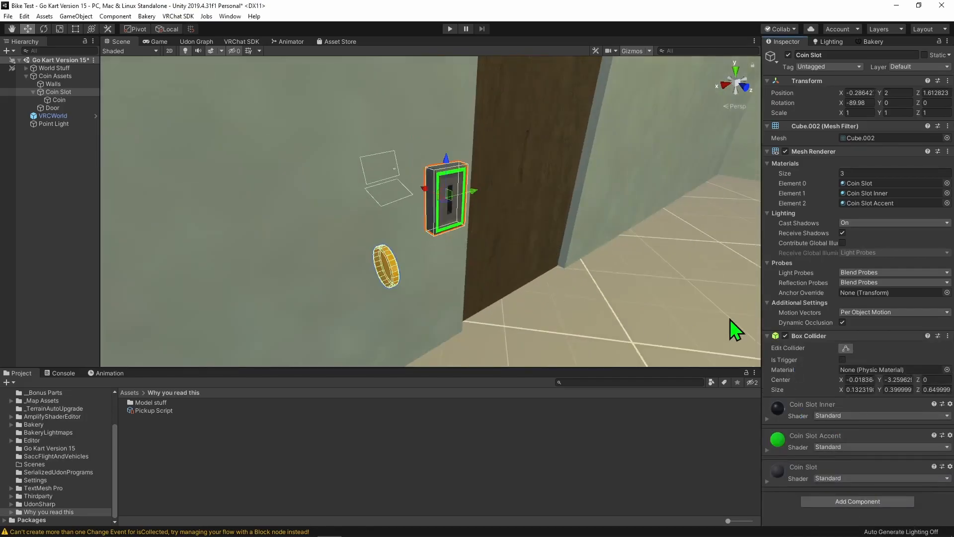
click(842, 360)
- Add an Udon Behaviour component to the Coin Slot object
click(849, 501)
text(udon)
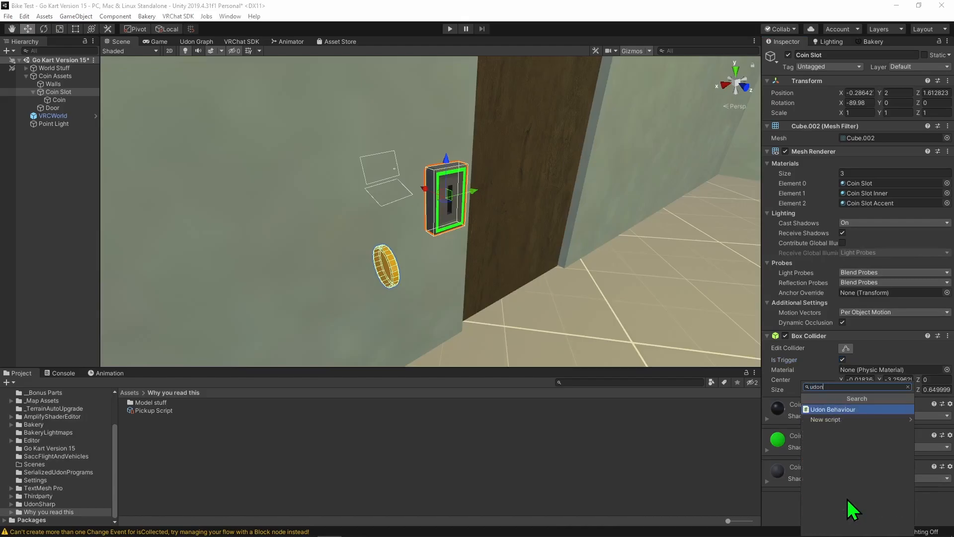
key(Return)
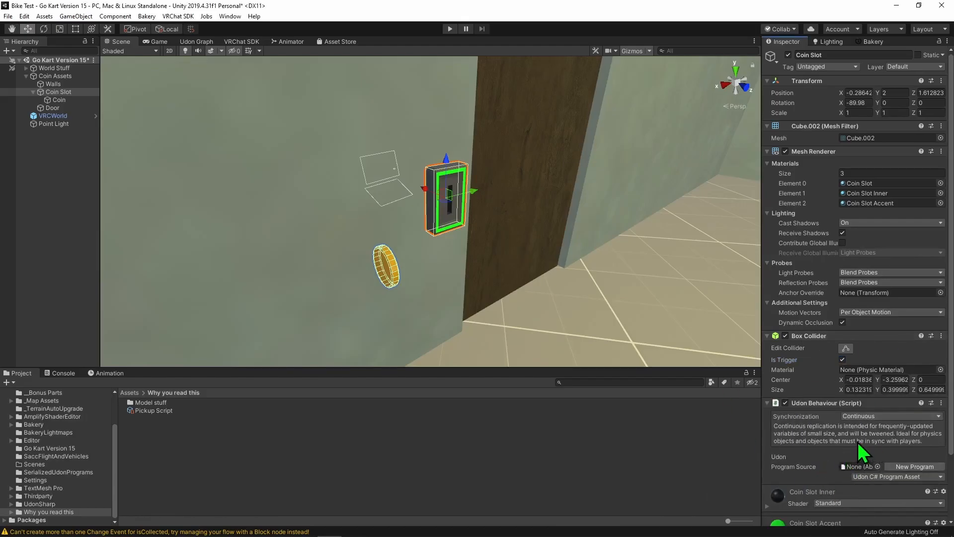
- Create an Udon Graph Program Asset named Coin Slot Manager in the Why you read this folder
right_click(227, 440)
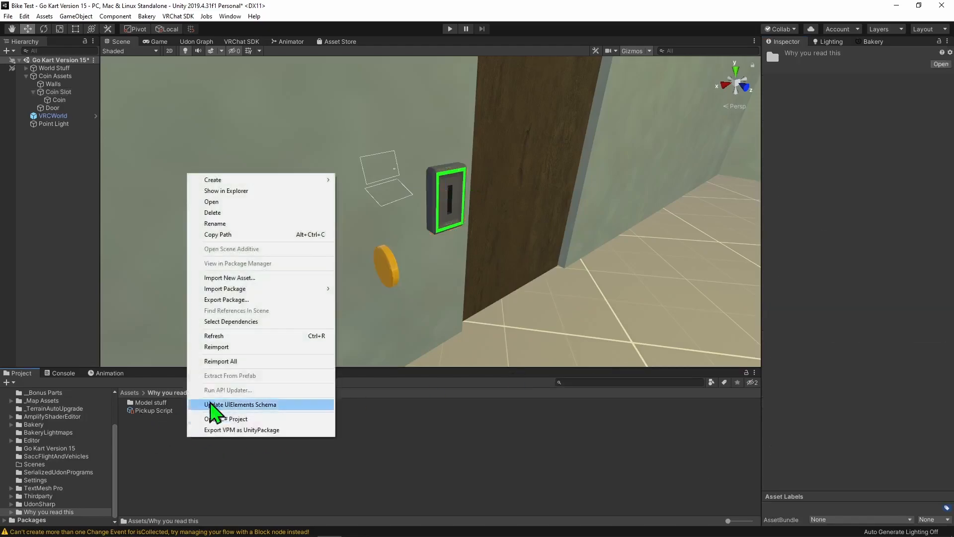
mouse_move(246, 180)
mouse_move(397, 51)
mouse_move(477, 51)
click(539, 63)
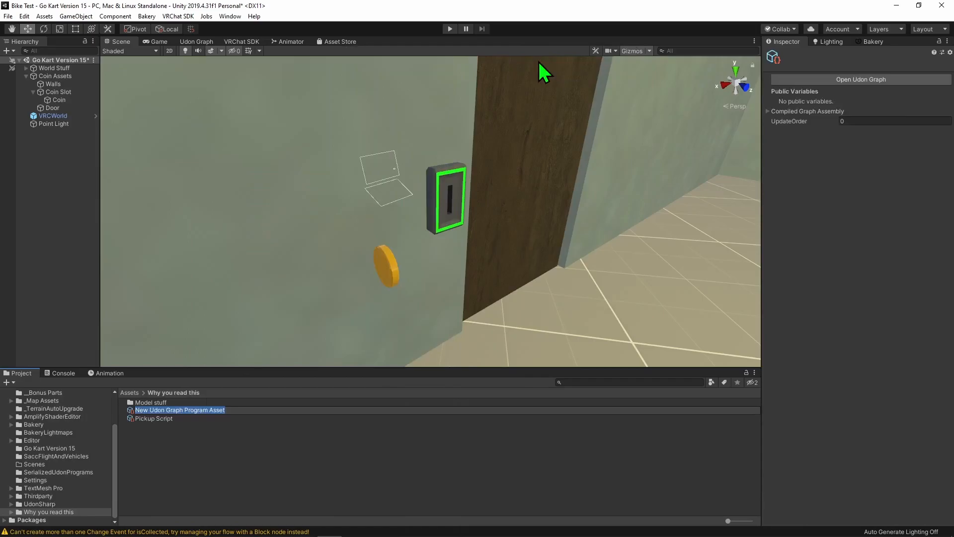
text(Coin Slot Manager)
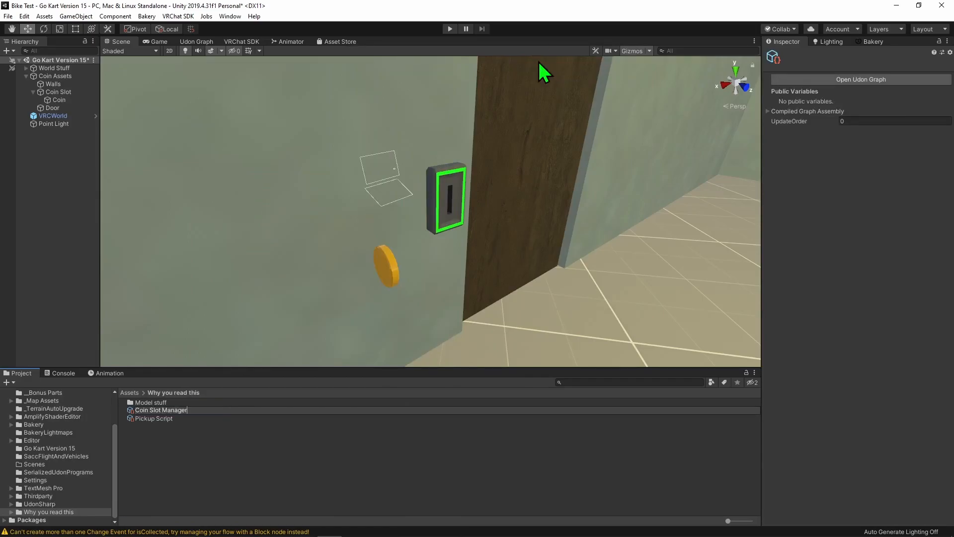
key(Return)
- Assign Coin Slot Manager as the program source of the Coin Slot's Udon Behaviour and open its Udon graph
click(63, 93)
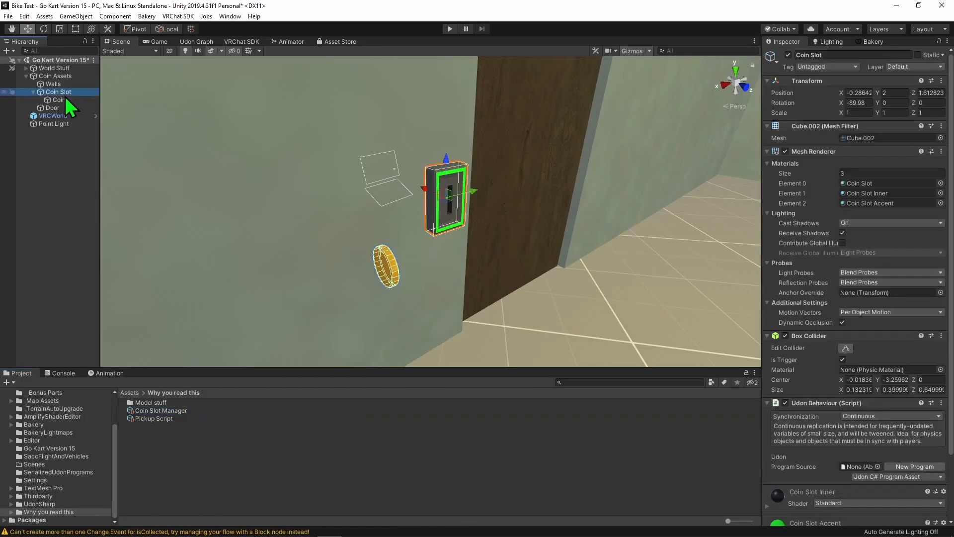
drag(152, 410, 871, 470)
scroll(871, 469, down, 3)
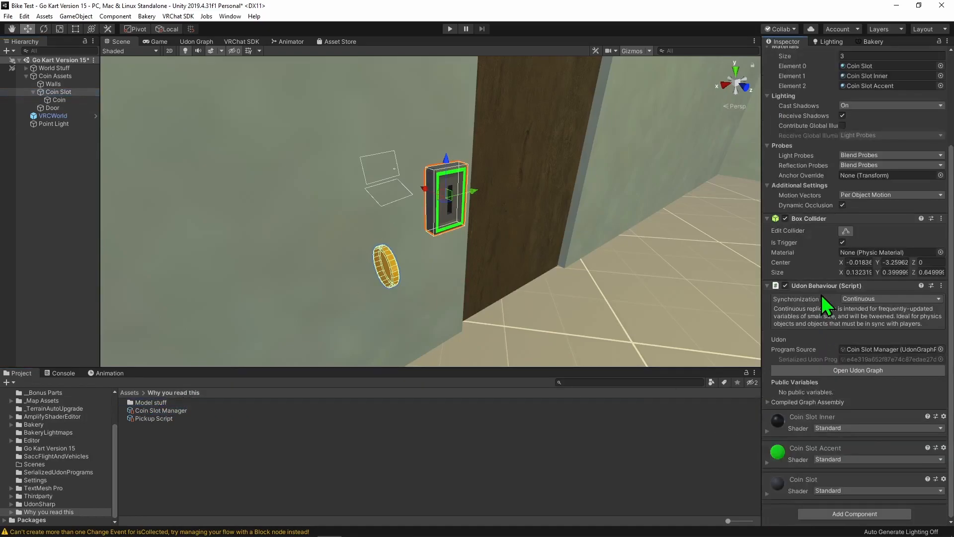
click(846, 371)
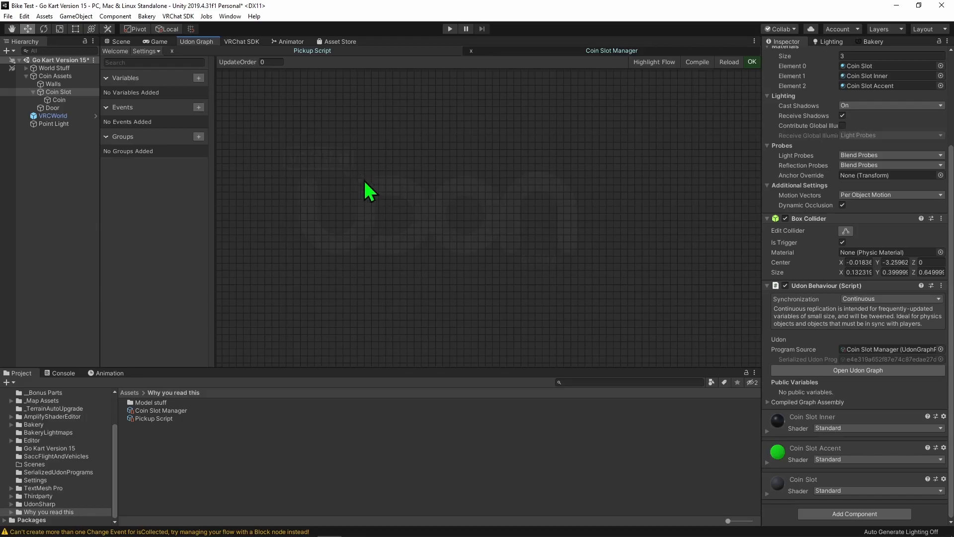
- Add an int variable named PickupsCollected to the Coin Slot Manager graph
click(199, 78)
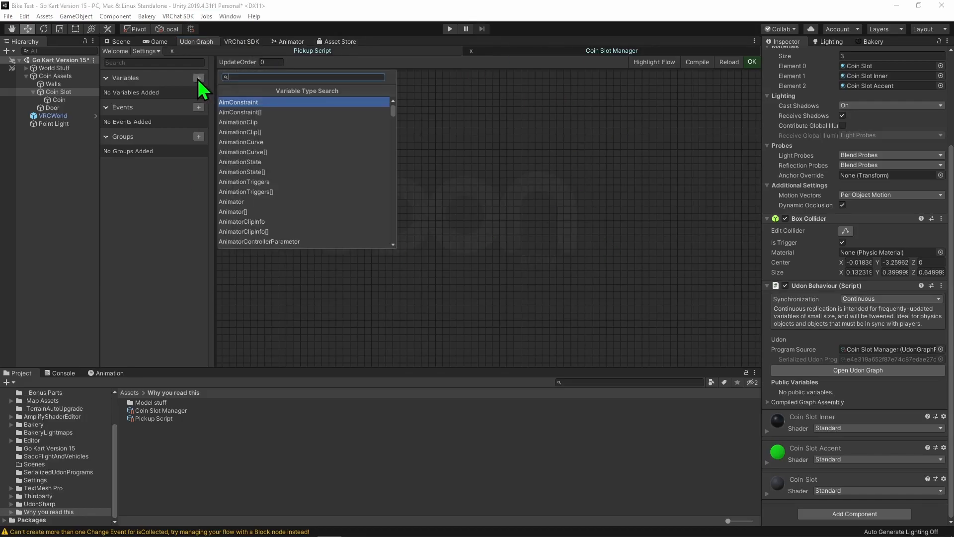
text(int)
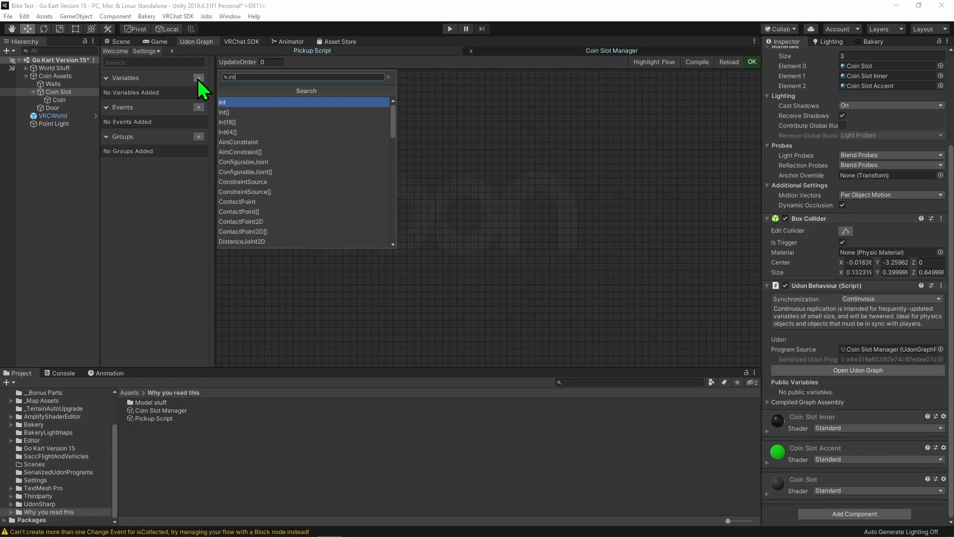
key(Return)
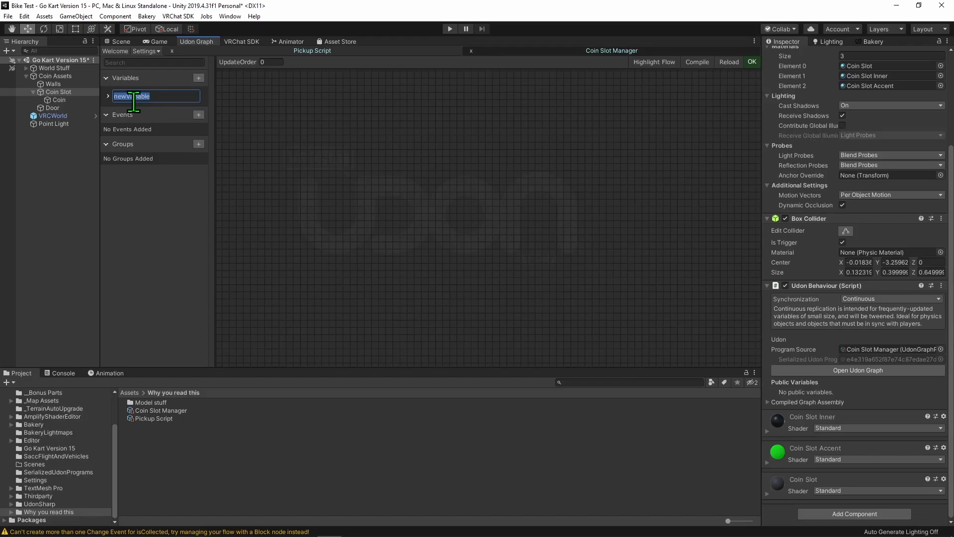
text(CoinsCollected)
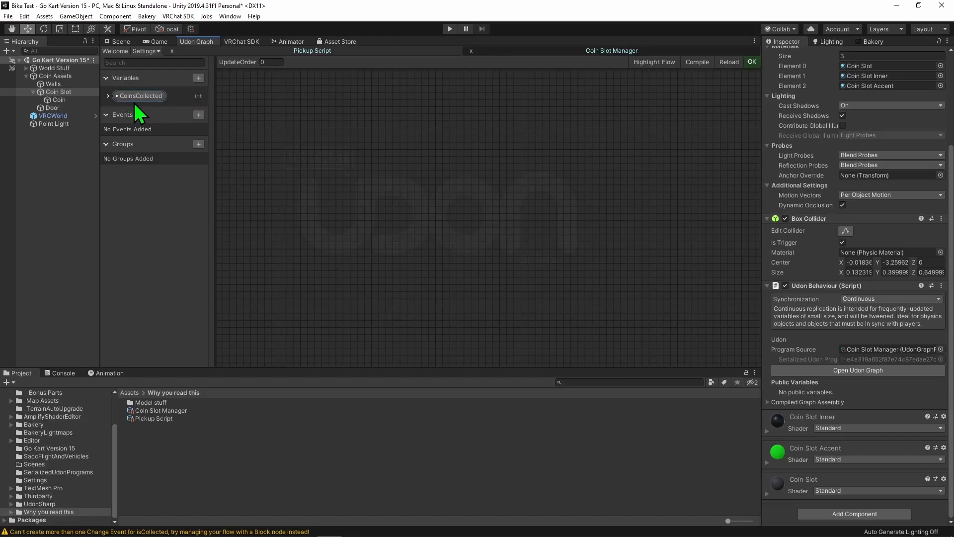
double_click(132, 97)
click(131, 97)
text(PickupsCollected)
key(Return)
- Add a Custom Event node named Add1 to the graph
key(space)
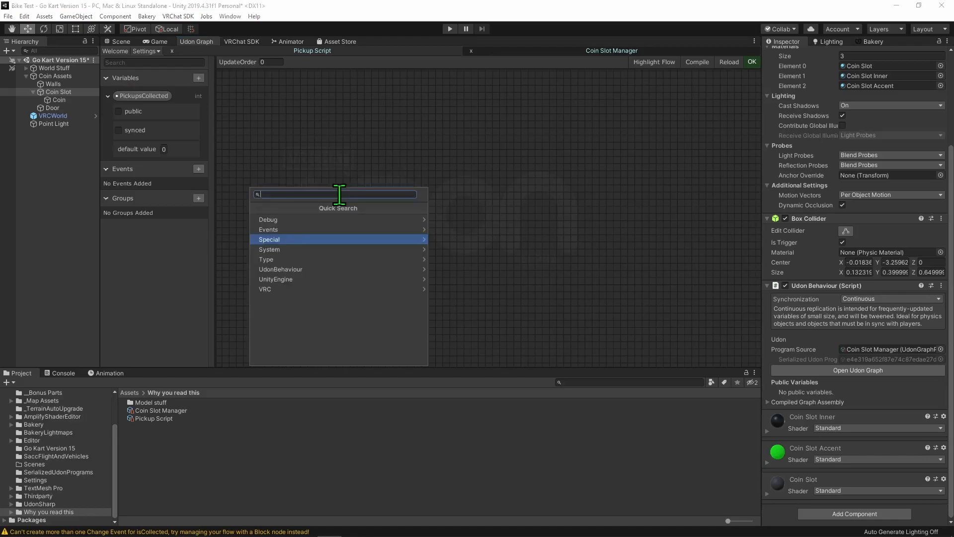
text(custom event)
key(Return)
click(352, 200)
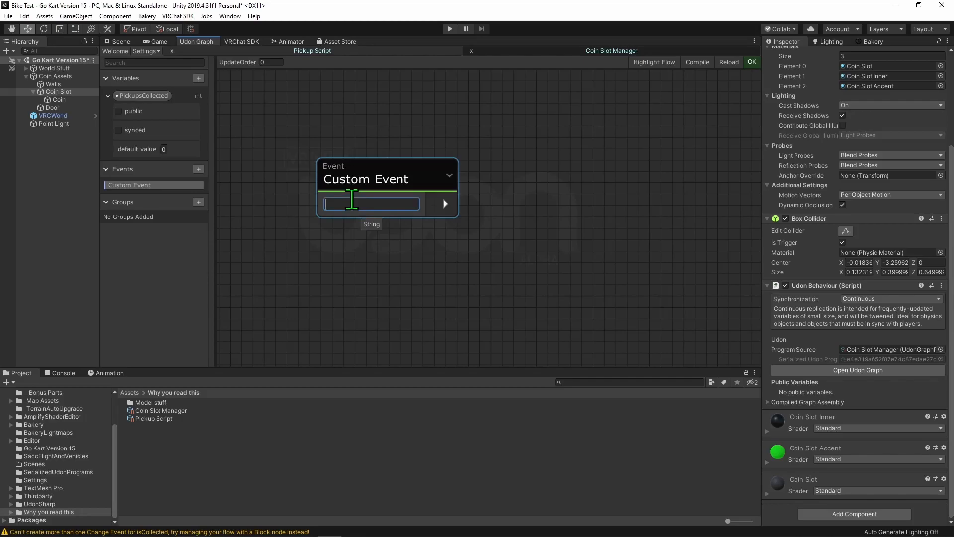
click(431, 256)
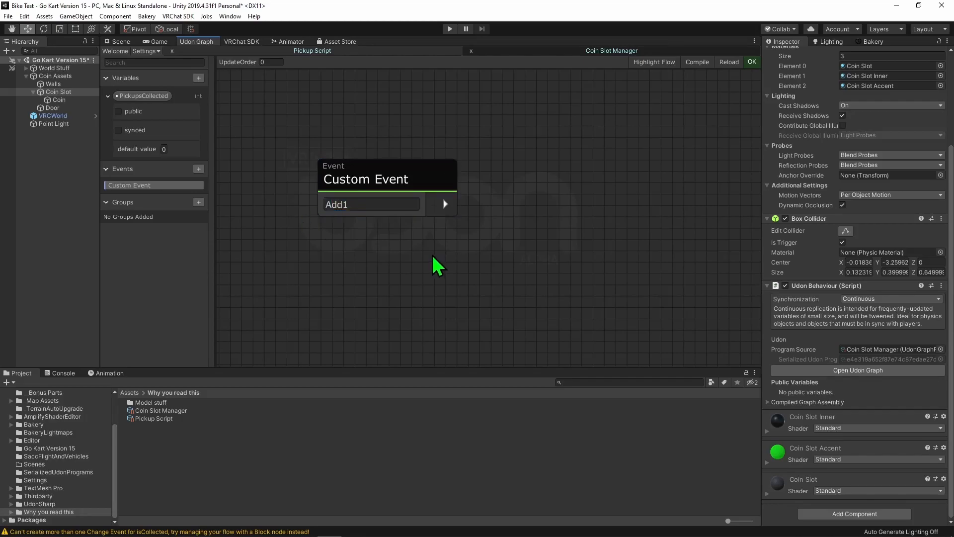
- Place a Set PickupsCollected node and connect the Add1 event's flow to it
scroll(423, 270, down, 2)
middle_drag(438, 287, 391, 247)
ctrl+drag(142, 95, 477, 156)
drag(392, 182, 528, 158)
- Add a PickupsCollected getter and an Int32 Addition node that adds 1, feeding the result into the Set PickupsCollected value
drag(158, 96, 285, 271)
key(space)
text(int add)
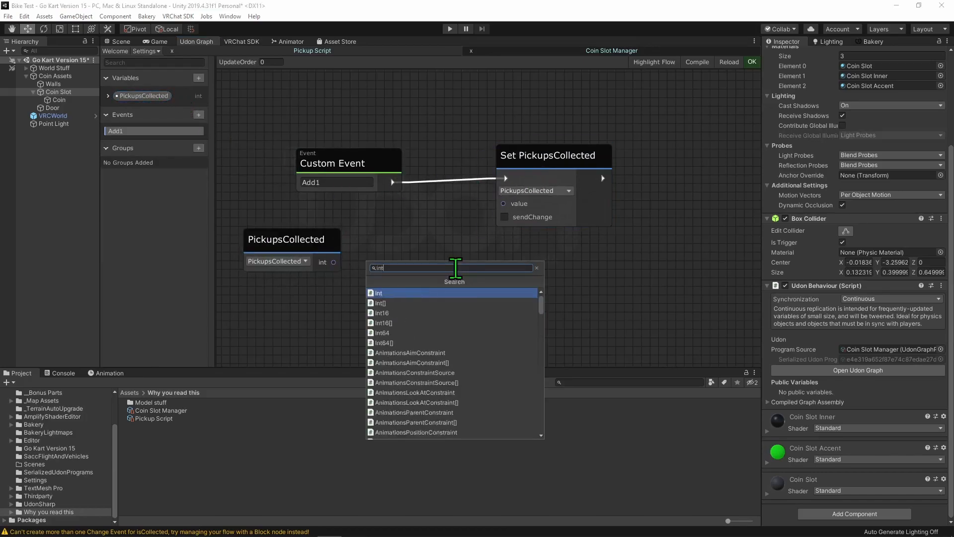
key(Return)
drag(333, 262, 401, 253)
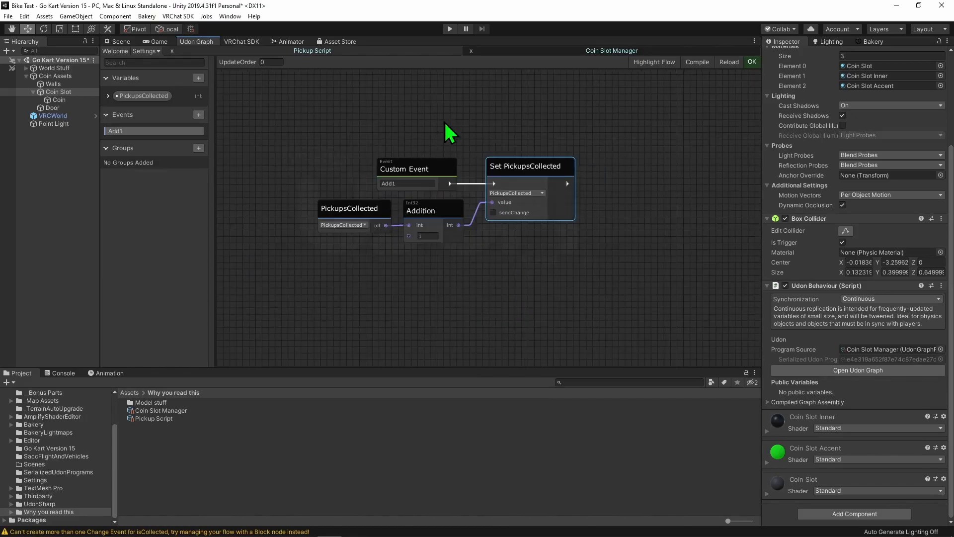
scroll(492, 132, up, 4)
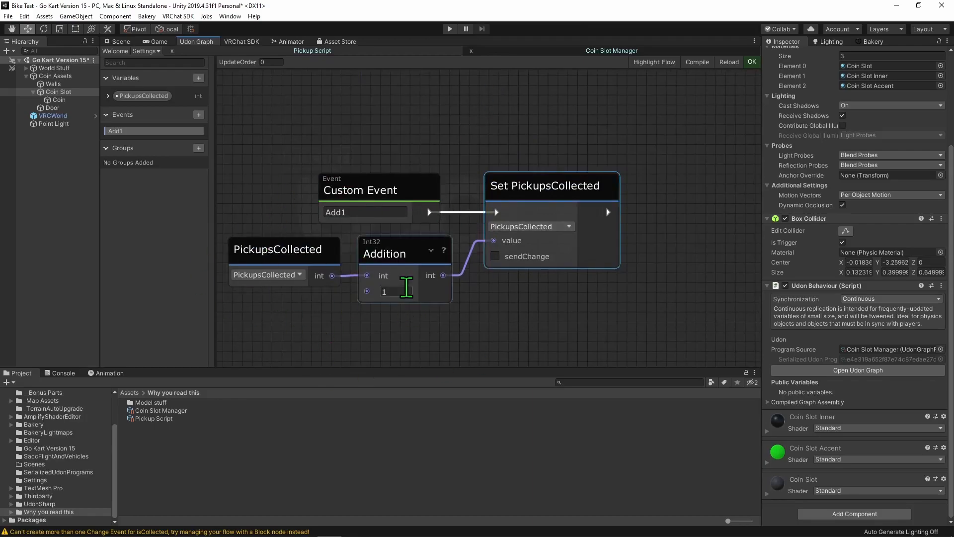
- Enable sendChange on the Set PickupsCollected node
scroll(500, 245, up, 1)
middle_drag(514, 342, 513, 260)
scroll(498, 245, down, 2)
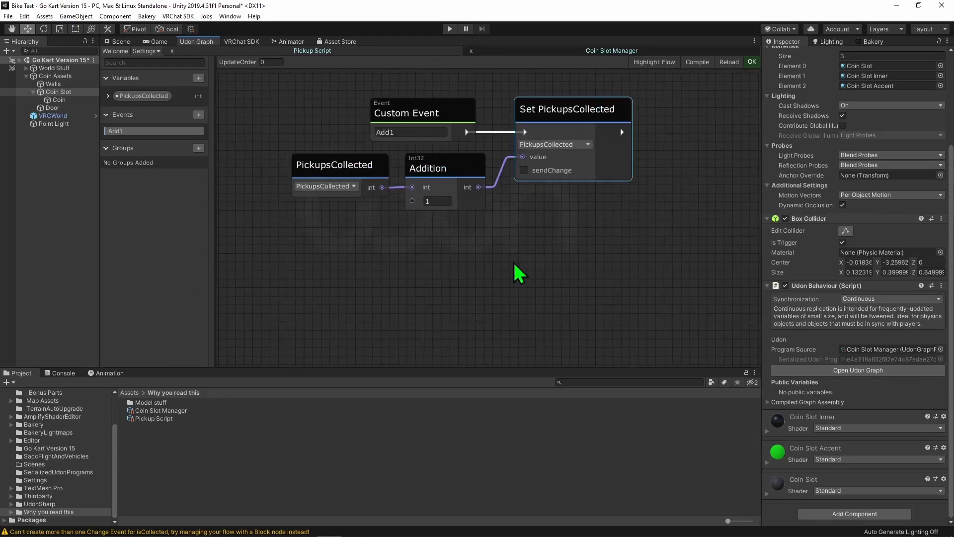
click(524, 171)
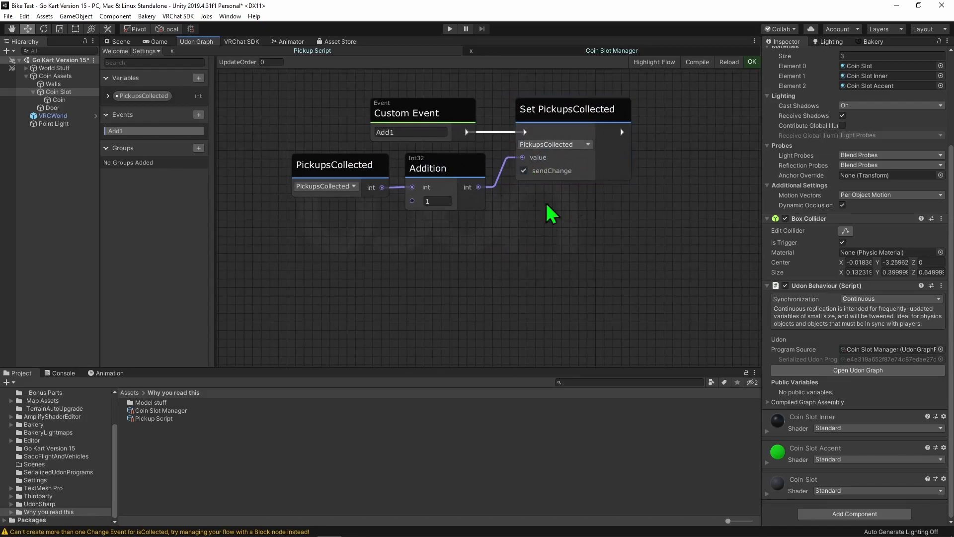
- Place a PickupsCollected Change event node below the Add1 logic
drag(141, 96, 347, 256)
scroll(529, 291, down, 2)
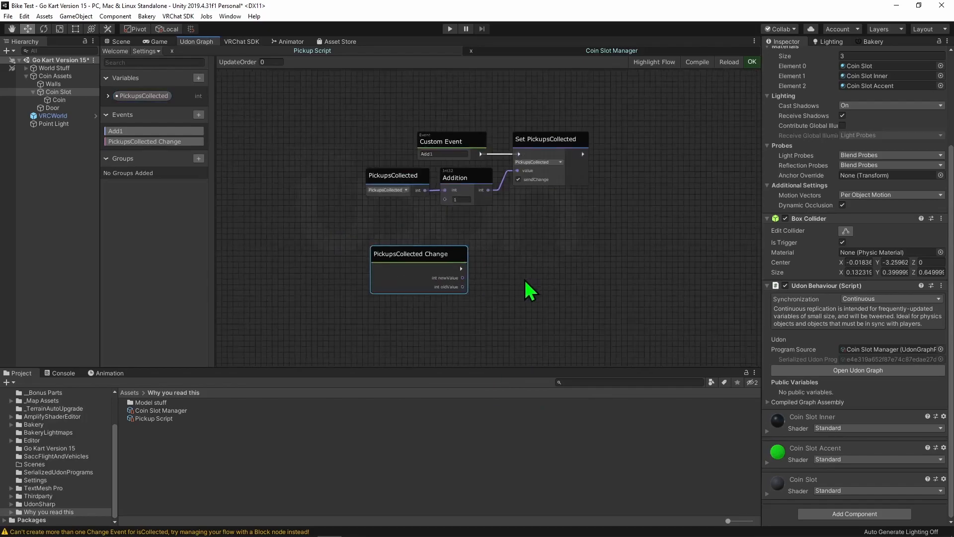
scroll(572, 288, up, 2)
drag(351, 257, 347, 297)
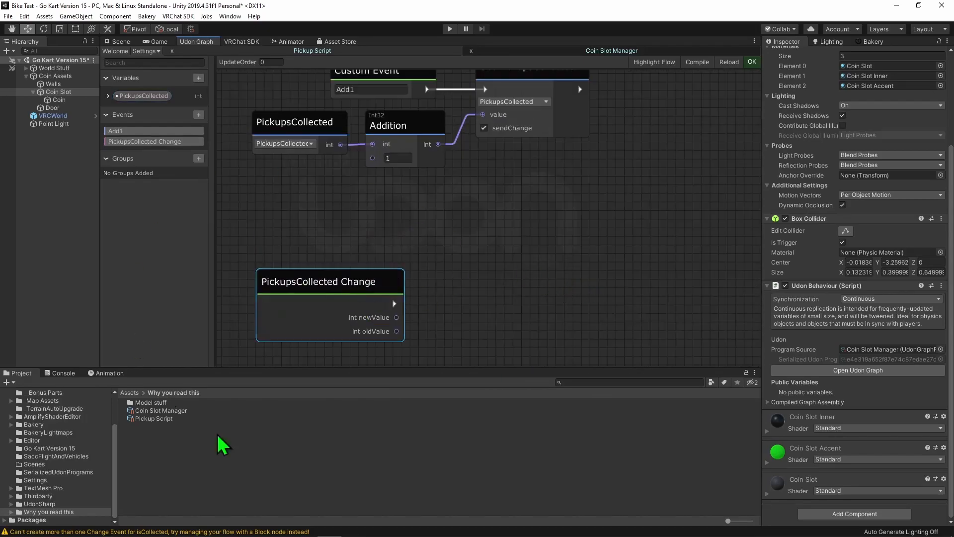
middle_drag(509, 265, 490, 228)
click(526, 289)
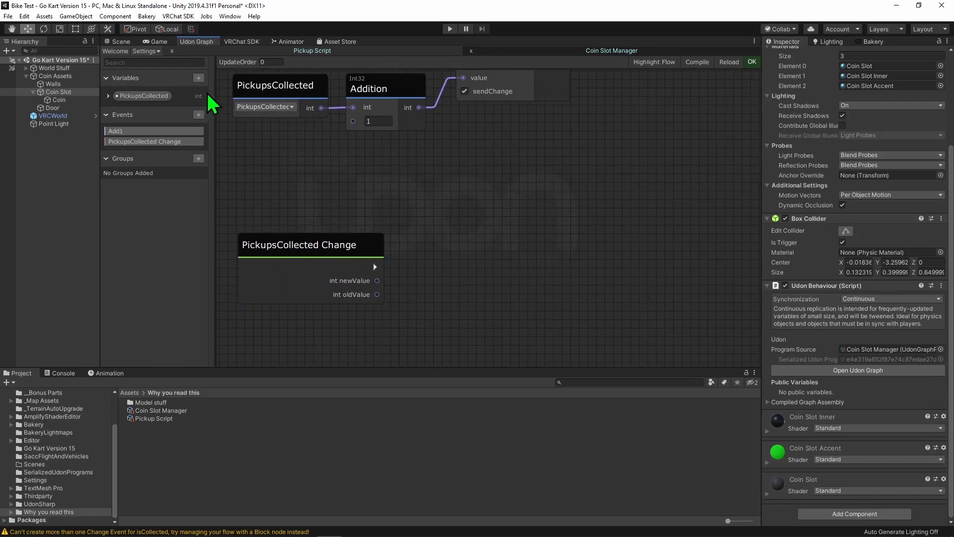
- Add an int variable named targetPickups and make it public
click(199, 78)
text(int)
key(Return)
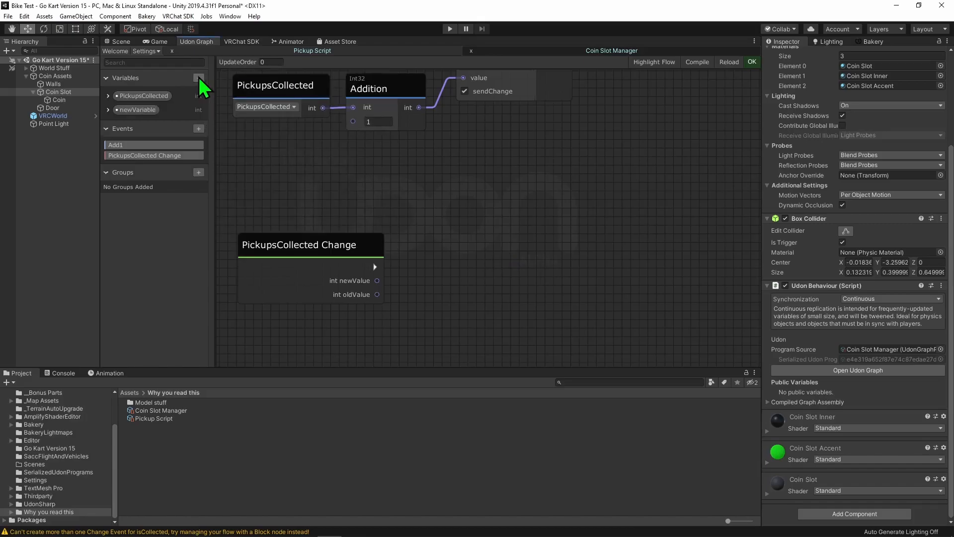
double_click(141, 109)
text(minCoinCol)
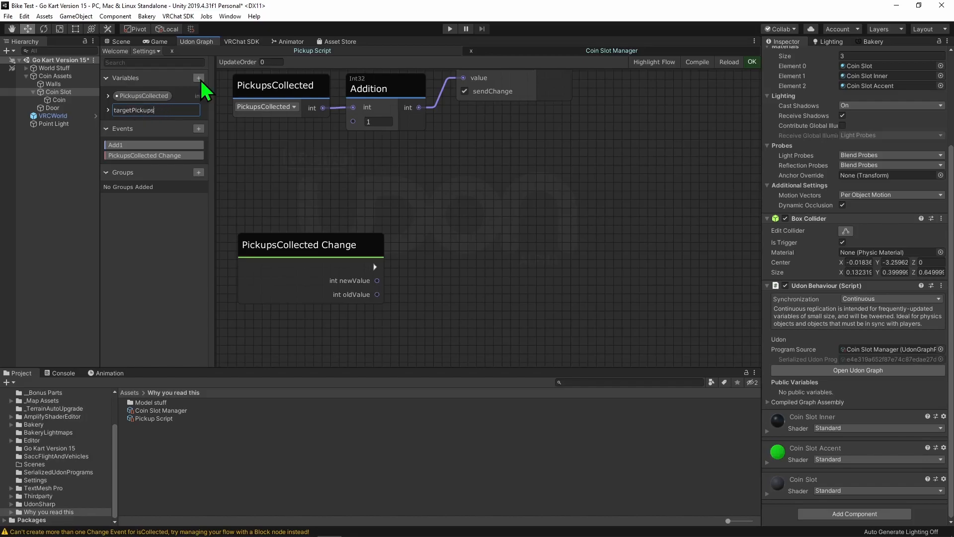
key(Return)
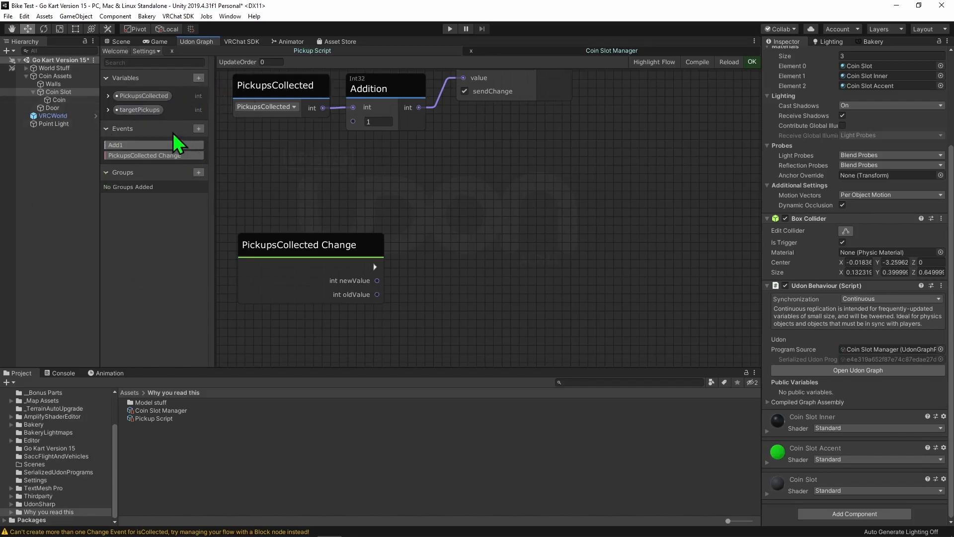
click(139, 111)
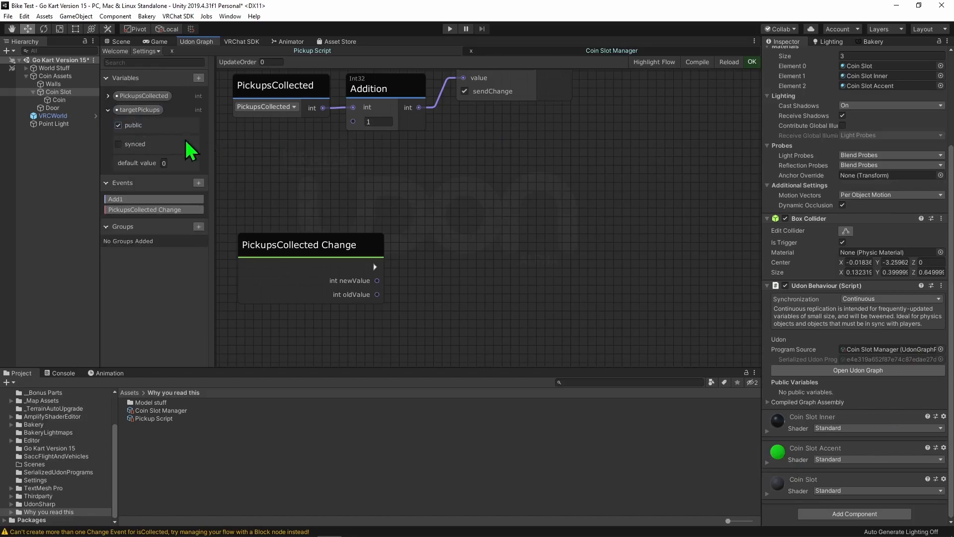
- Compare a PickupsCollected getter with a targetPickups getter through an Int32 GreaterThanOrEqual node
drag(139, 110, 368, 328)
drag(142, 98, 388, 158)
key(space)
text(int)
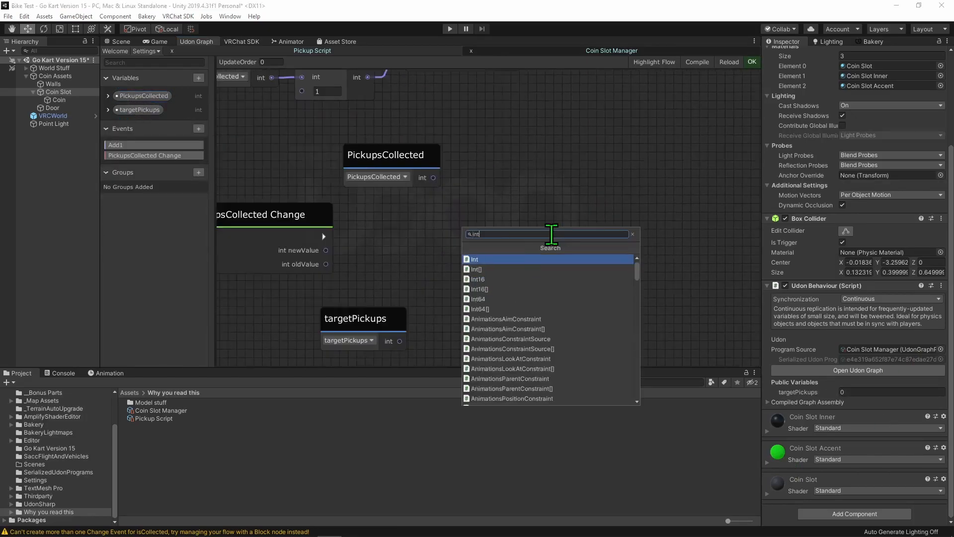
key(Return)
text(great)
key(Down)
key(Return)
drag(652, 301, 573, 267)
drag(390, 165, 466, 282)
drag(400, 342, 446, 307)
drag(335, 358, 404, 298)
- Add a Branch node driven by the PickupsCollected Change event, with the GreaterThanOrEqual result as its bool condition
click(574, 212)
key(b)
click(572, 200)
drag(317, 201, 585, 234)
drag(552, 196, 548, 186)
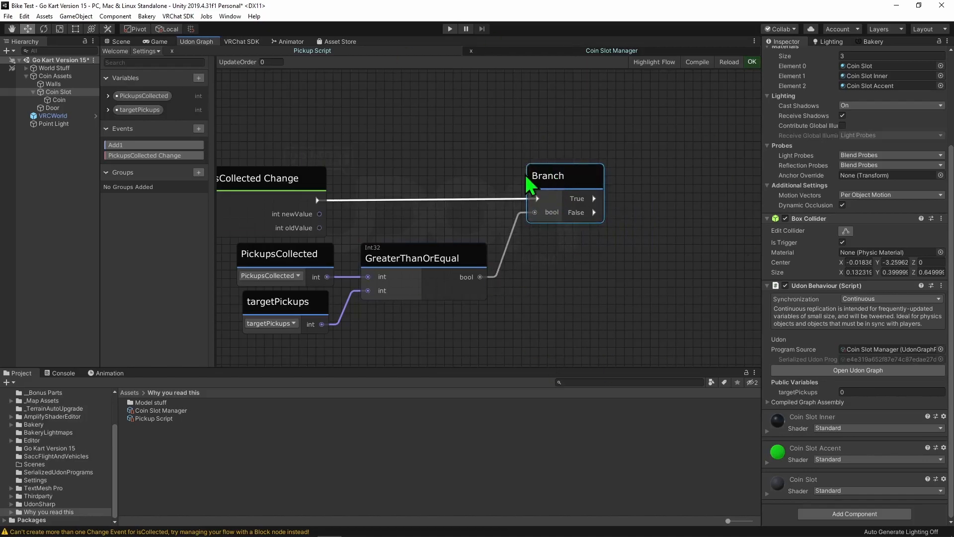
- Add a public GameObject variable named targetDoor
scroll(527, 179, down, 3)
click(198, 78)
text(game)
key(Return)
double_click(130, 123)
text(targetDoor)
key(Return)
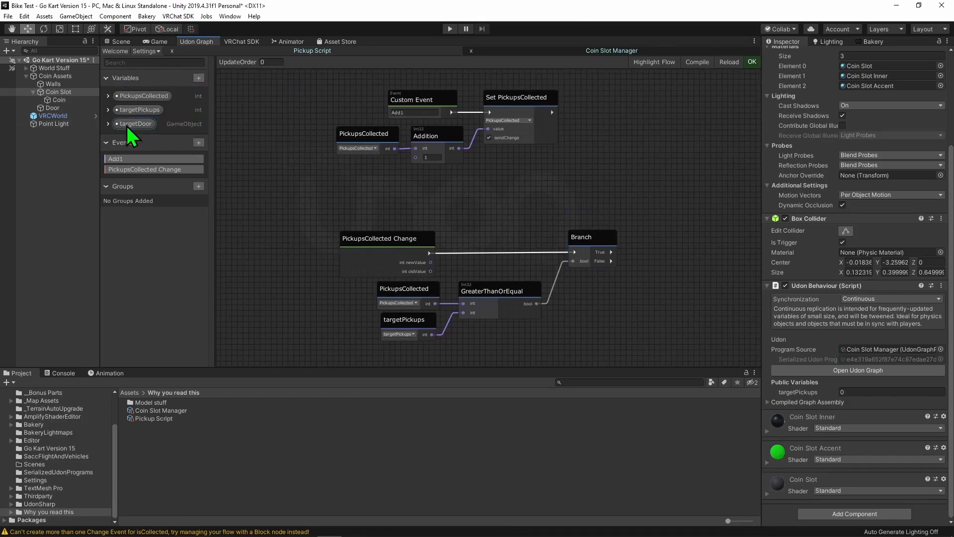
- Add a GameObject SetActive node on the Branch's True output, with a targetDoor getter as its instance and value unchecked
middle_drag(358, 270, 199, 175)
drag(122, 125, 450, 261)
key(space)
text(g)
key(BackSpace)
text(seta)
key(Return)
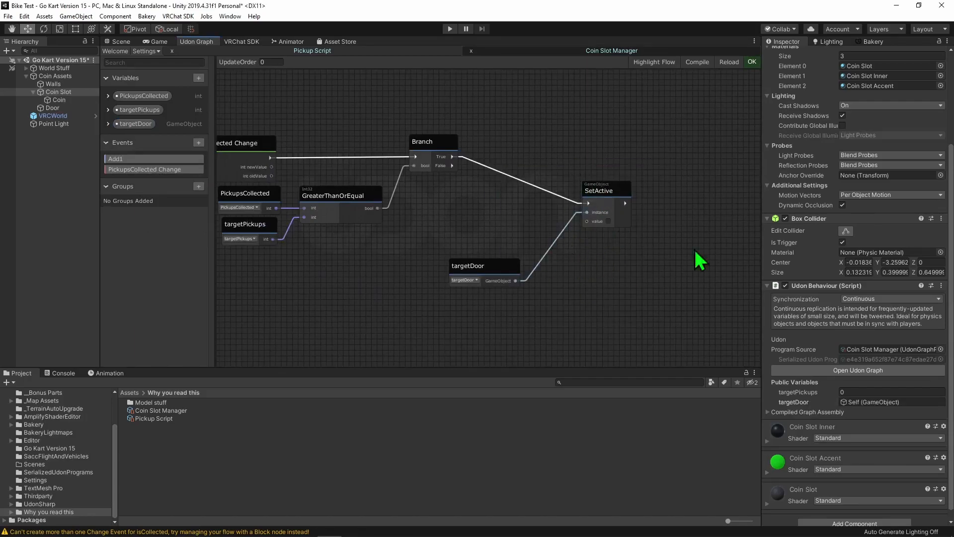
scroll(623, 232, up, 5)
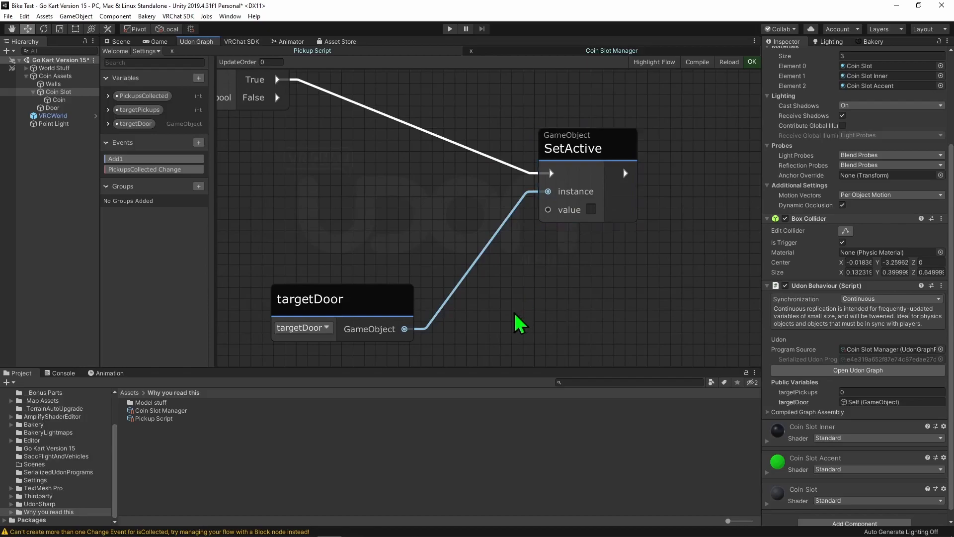
- Arrange the SetActive node beside the Branch node and place the targetDoor getter nearby
drag(302, 309, 386, 203)
key(a)
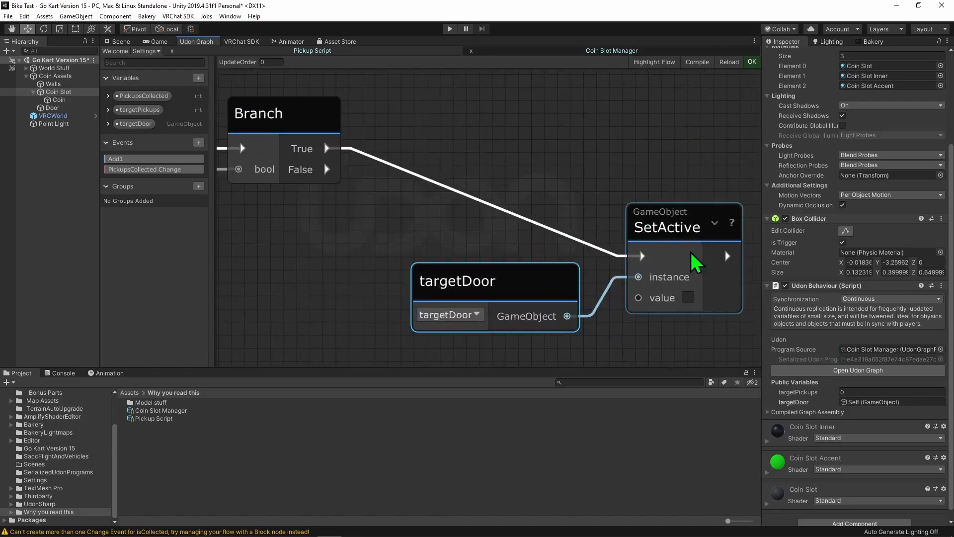
drag(645, 233, 458, 124)
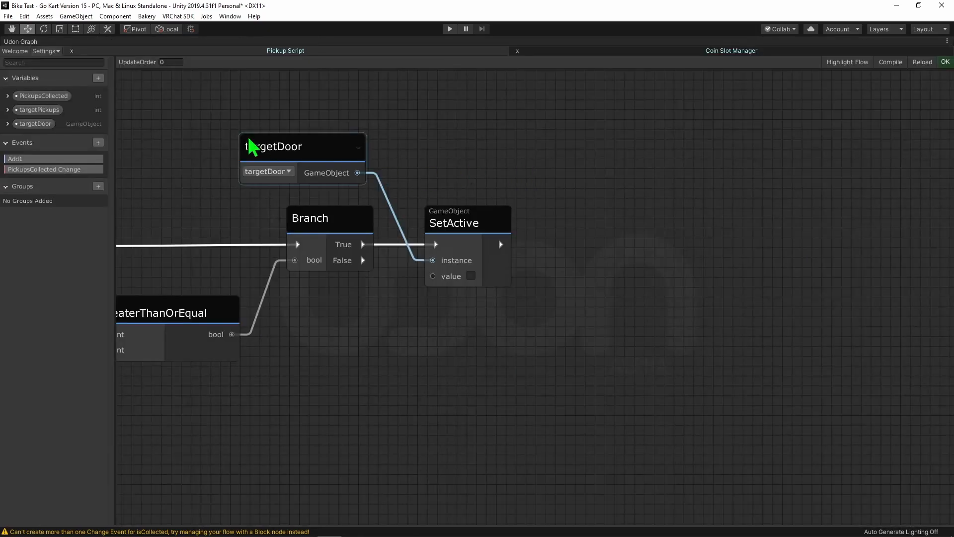
key(a)
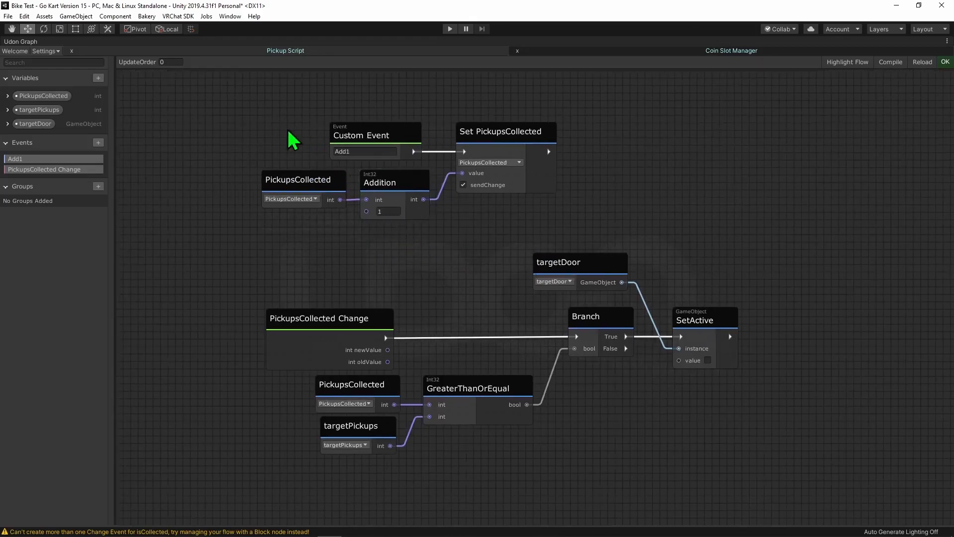
drag(547, 242, 546, 242)
click(609, 163)
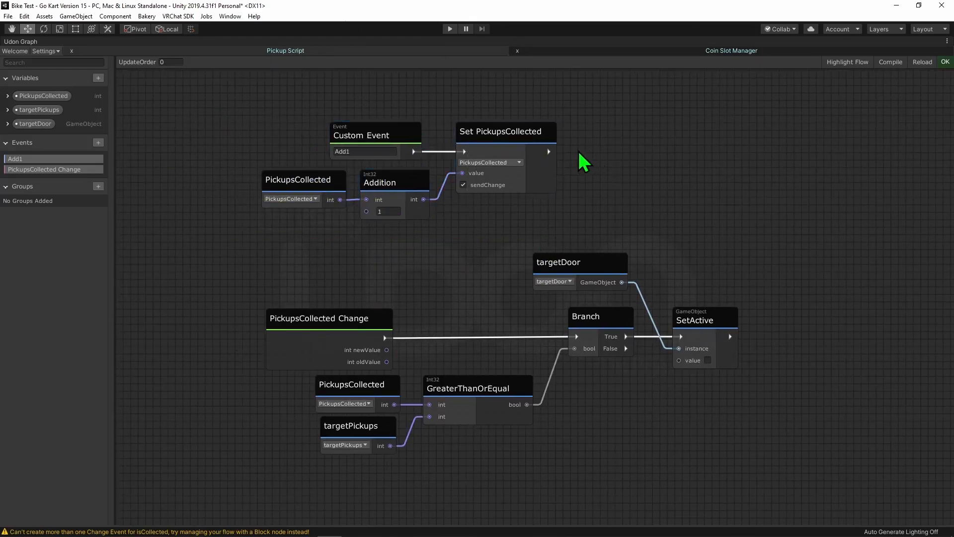
- Delete the PickupsCollected getter from the comparison and feed the change event's newValue into GreaterThanOrEqual instead
middle_drag(369, 284, 363, 272)
middle_drag(501, 218, 467, 181)
middle_drag(397, 221, 406, 155)
click(337, 283)
drag(358, 239, 417, 258)
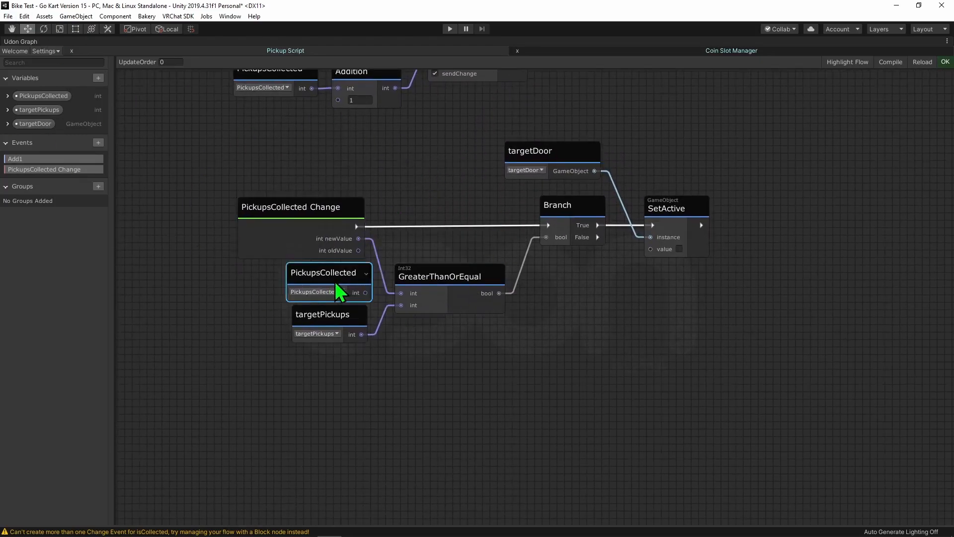
key(Delete)
drag(315, 320, 312, 283)
drag(226, 371, 408, 223)
drag(420, 243, 442, 245)
click(444, 193)
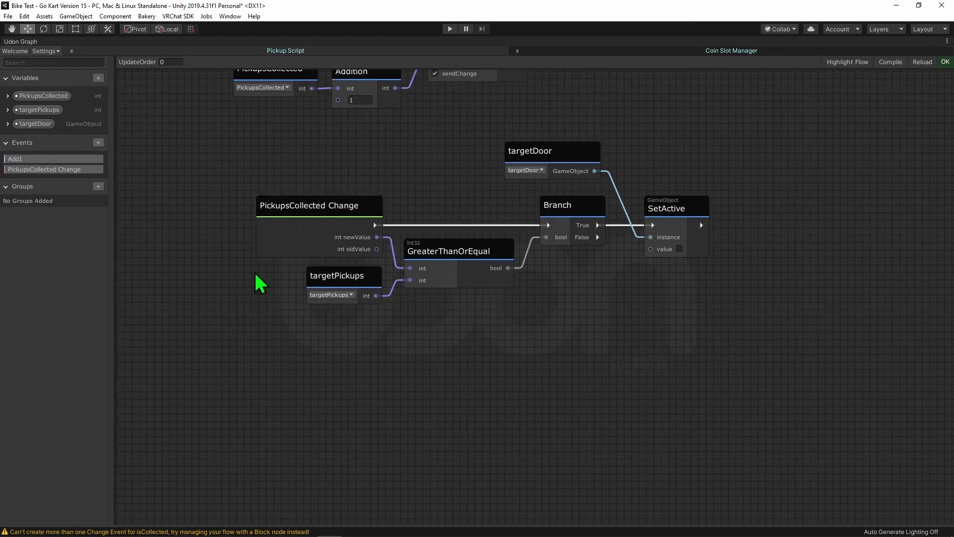
- Move the targetDoor getter below the Branch node and lower the SetActive node to line up with it
middle_drag(452, 354, 383, 379)
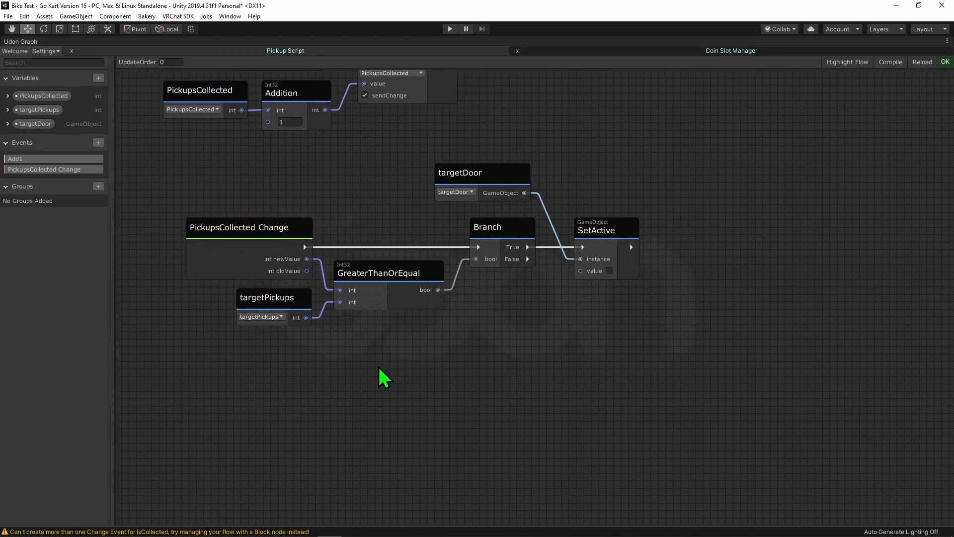
drag(492, 177, 503, 344)
drag(606, 230, 607, 282)
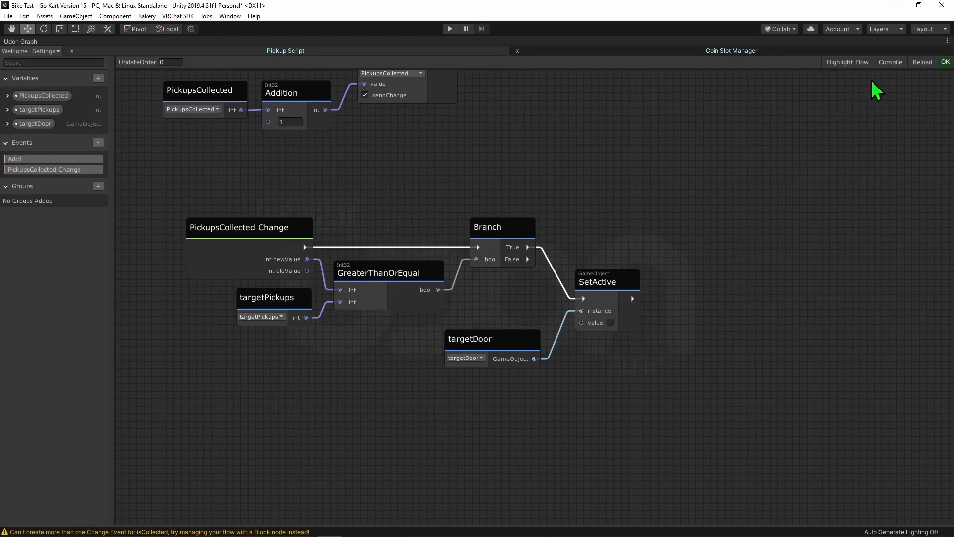
- Switch to the Pickup Script Udon graph and bring its nodes into view
scroll(718, 341, down, 2)
scroll(395, 277, down, 3)
scroll(527, 203, up, 6)
click(534, 156)
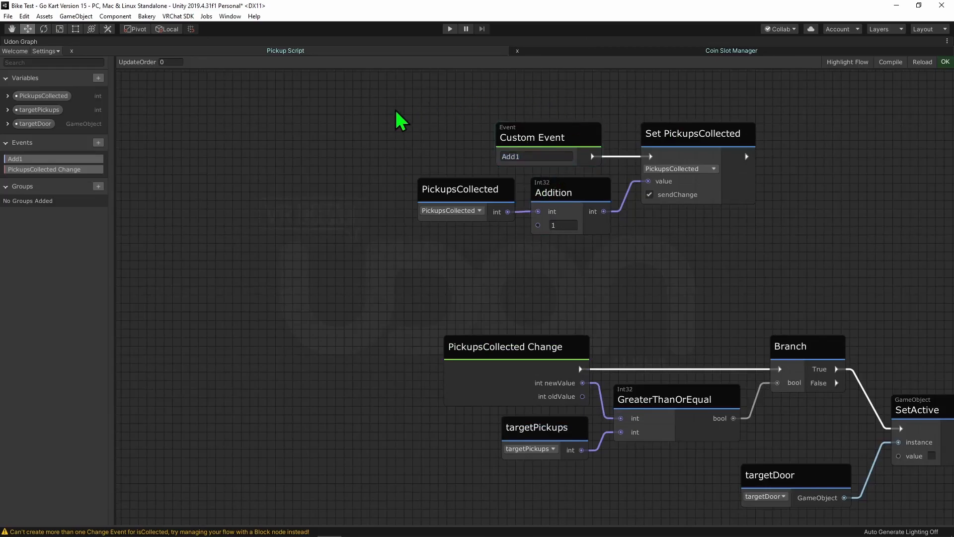
click(303, 52)
scroll(326, 363, down, 3)
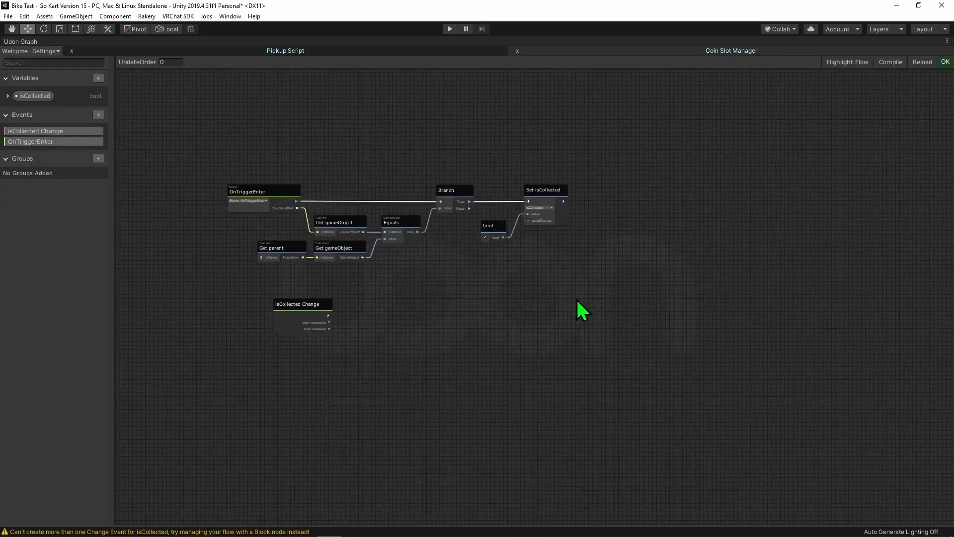
scroll(426, 345, up, 6)
scroll(612, 407, down, 3)
mouse_move(744, 116)
mouse_down()
mouse_move(587, 254)
mouse_move(597, 247)
mouse_up()
click(674, 307)
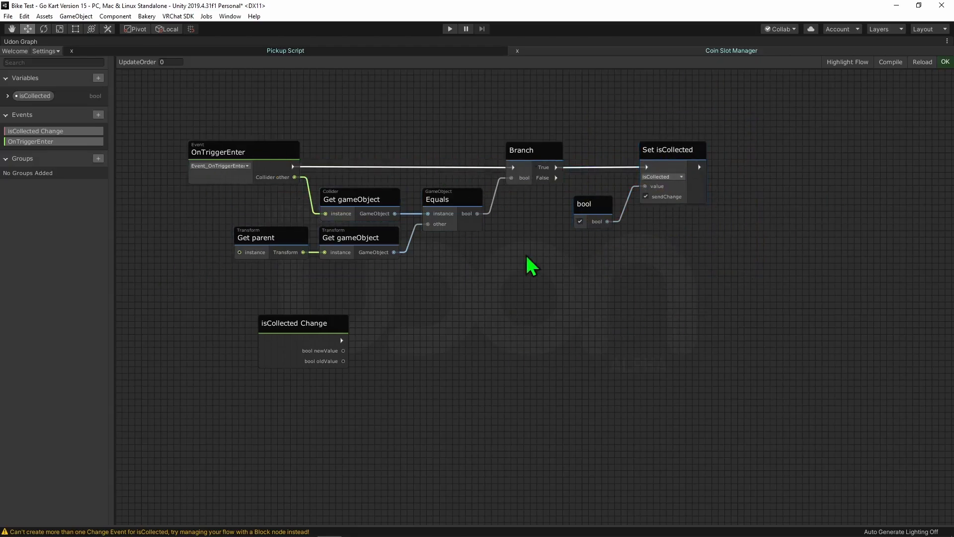
- Duplicate the Get parent and Get gameObject nodes and place the copies below the isCollected Change event
middle_drag(453, 303, 459, 261)
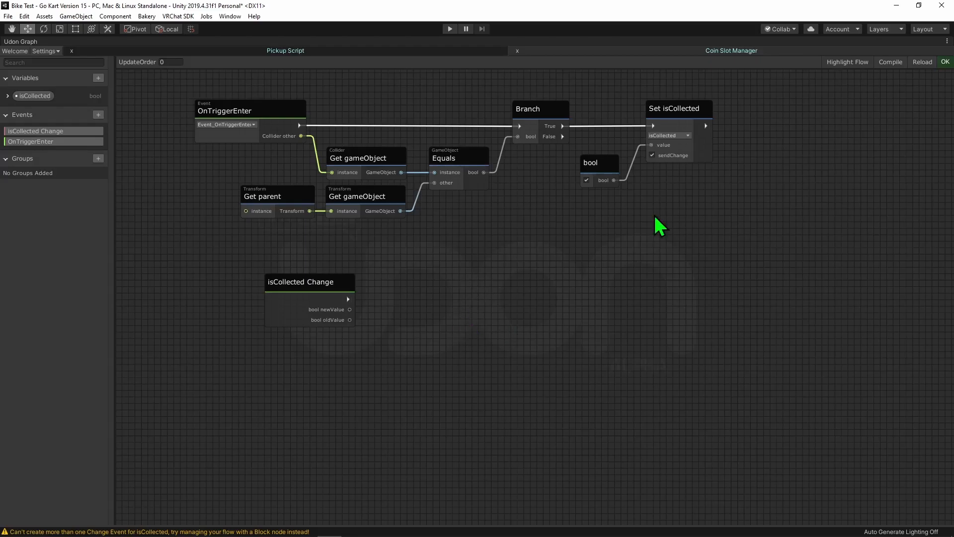
drag(251, 243, 378, 189)
middle_drag(393, 392, 433, 290)
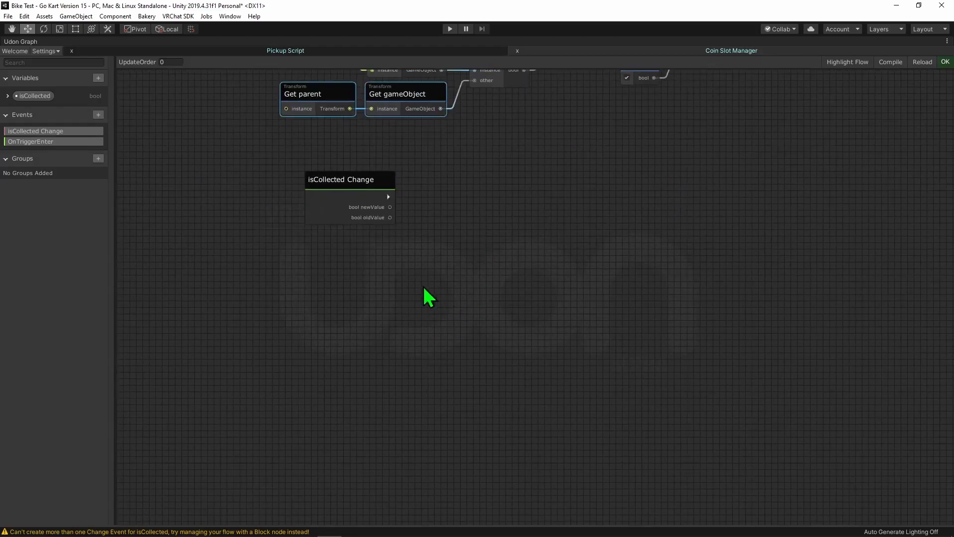
key(ctrl+v)
scroll(375, 367, up, 5)
middle_drag(267, 339, 269, 376)
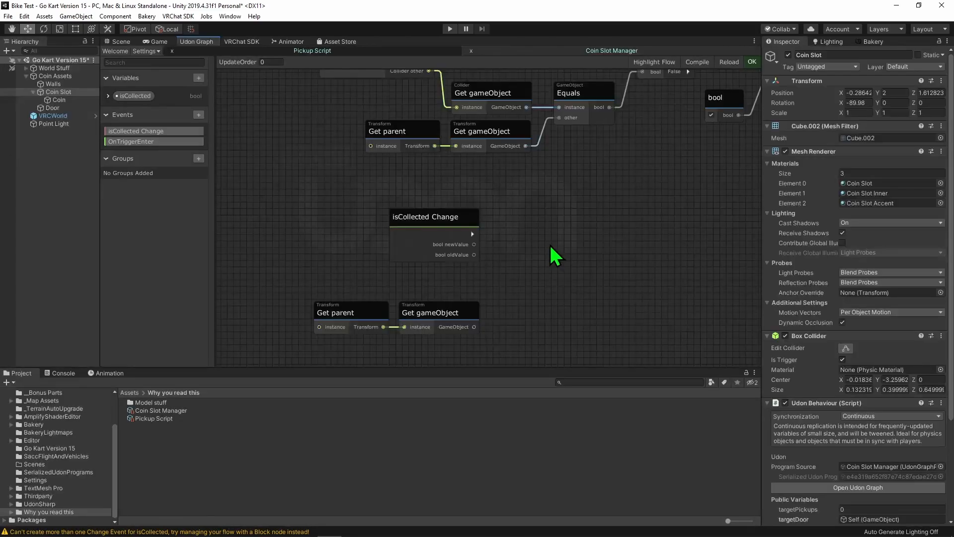
- Select the Coin Slot, the Coin's parent object, and examine its Udon Behaviour component
click(61, 101)
click(59, 93)
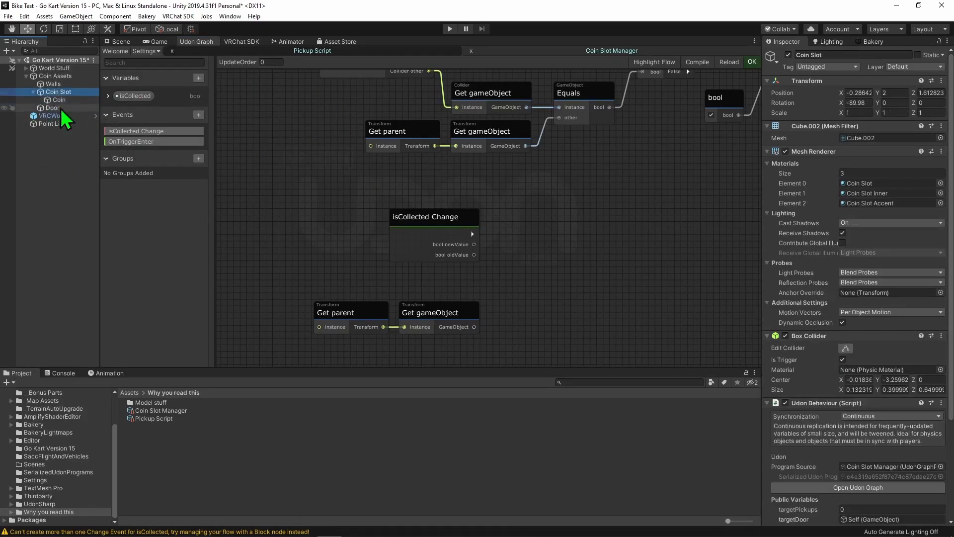
scroll(864, 408, down, 5)
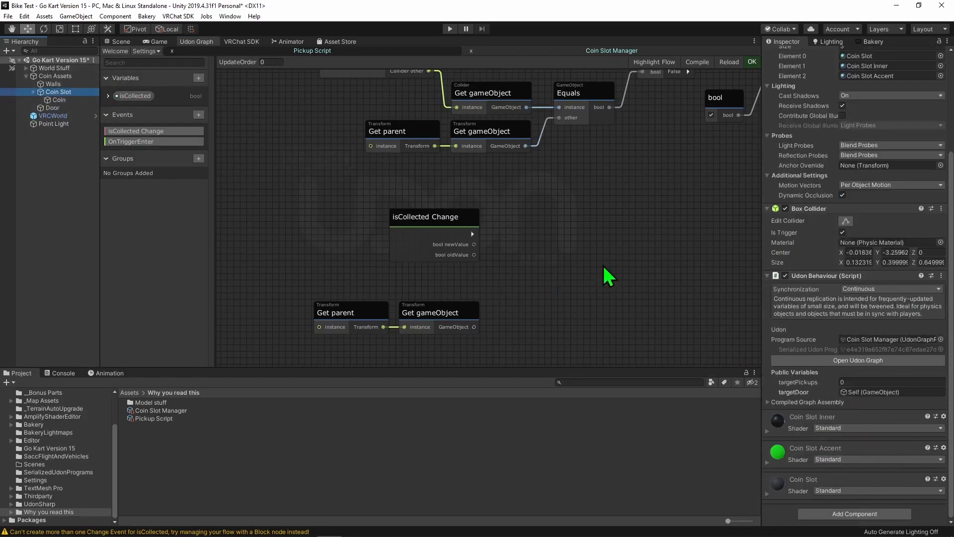
key(shift+space)
- Add a Transform GetComponent node beside the copied Get parent node
scroll(467, 303, up, 4)
key(space)
click(555, 164)
click(365, 286)
key(Delete)
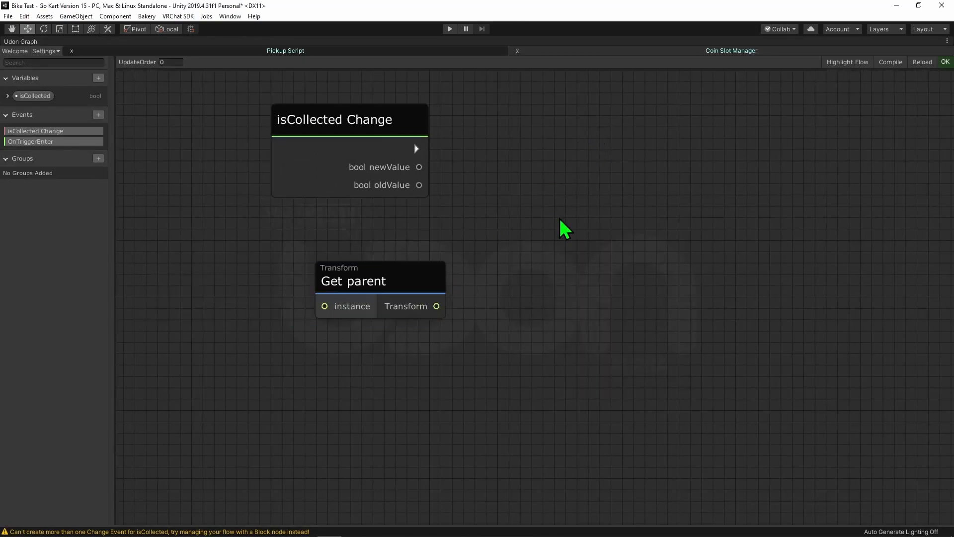
key(space)
text(trans)
key(Return)
text(get come)
key(BackSpace)
key(Return)
- Feed the copied Get parent's Transform into GetComponent's instance and switch GetComponent to its (Type) overload
drag(437, 306, 571, 288)
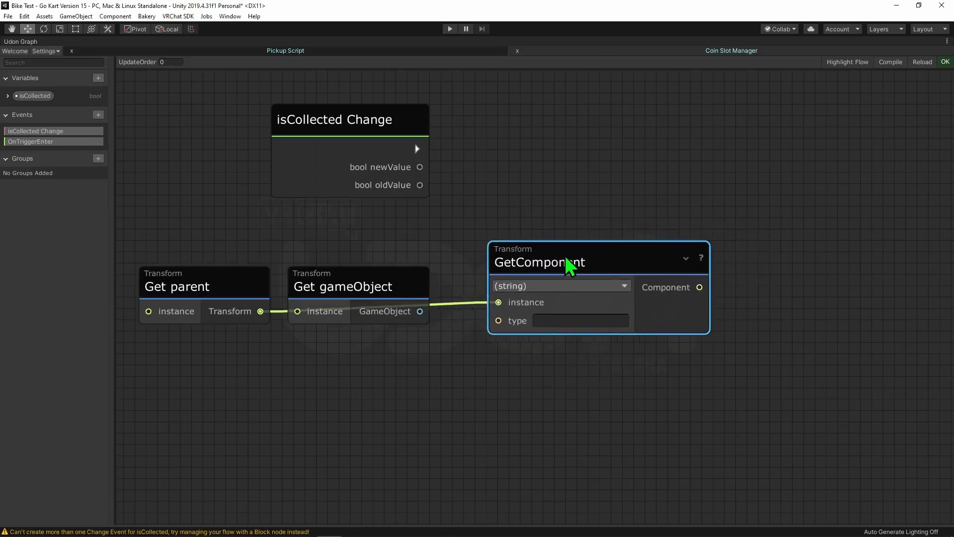
drag(565, 255, 432, 277)
click(396, 281)
key(Delete)
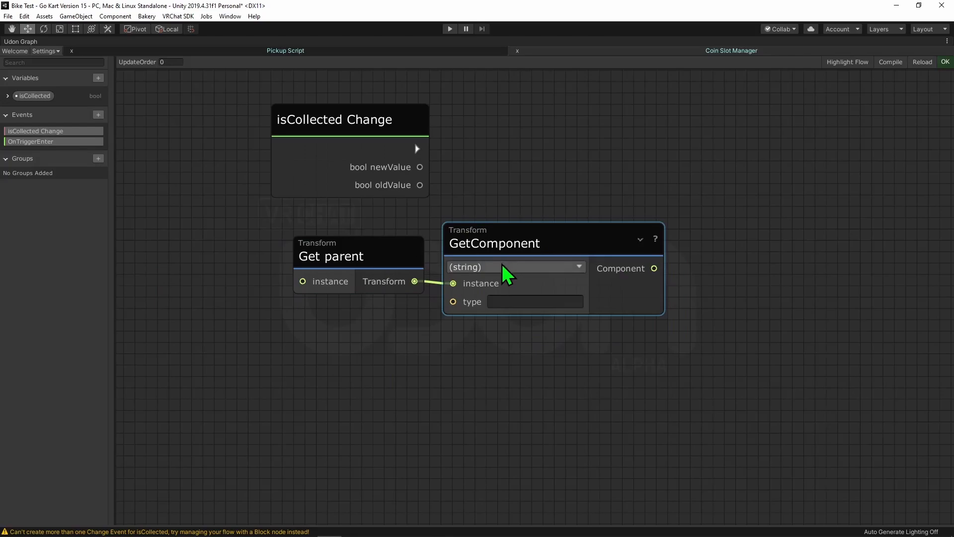
click(502, 264)
click(486, 294)
scroll(597, 284, down, 2)
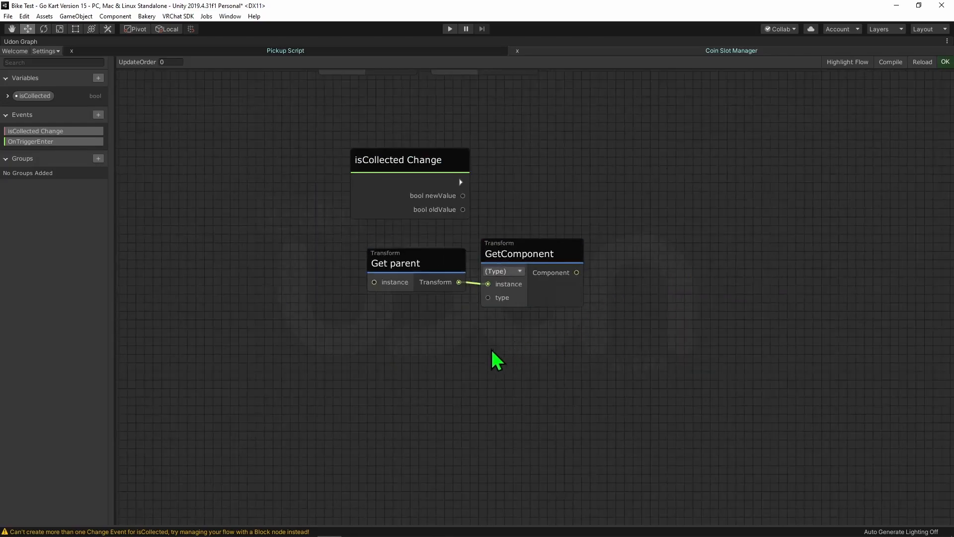
- Add an UdonBehaviour Type node below Get parent and connect it to GetComponent's type input
key(space)
text(type)
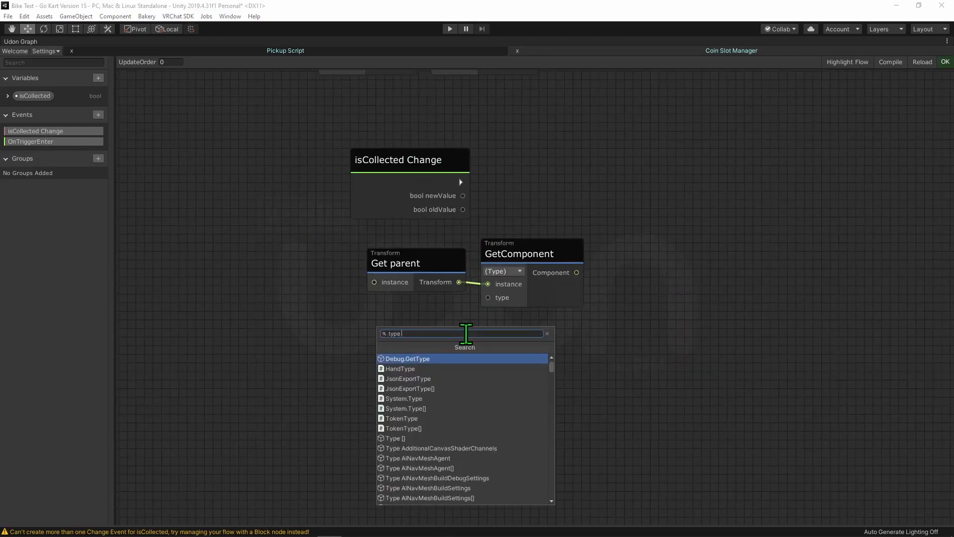
text( udon)
key(Return)
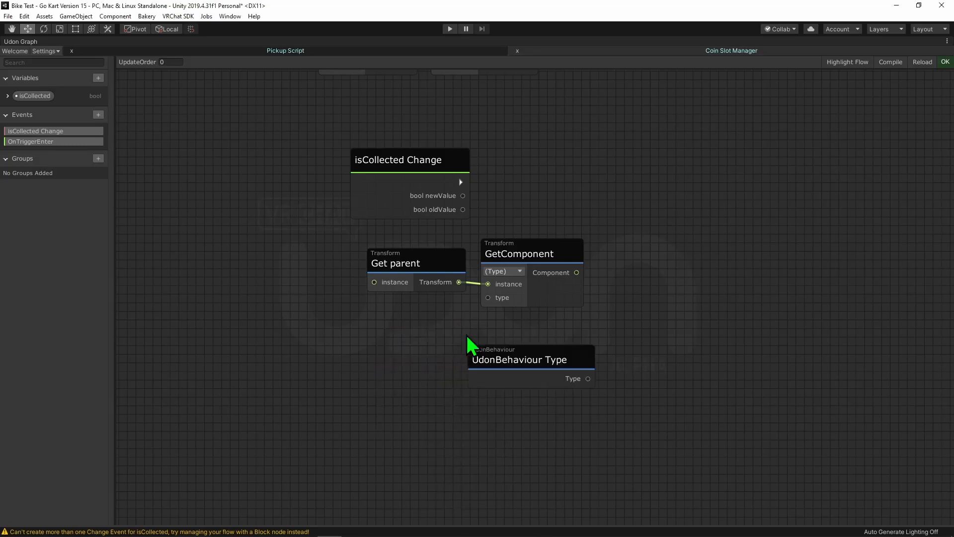
drag(503, 354, 370, 311)
drag(454, 337, 488, 298)
drag(524, 254, 531, 252)
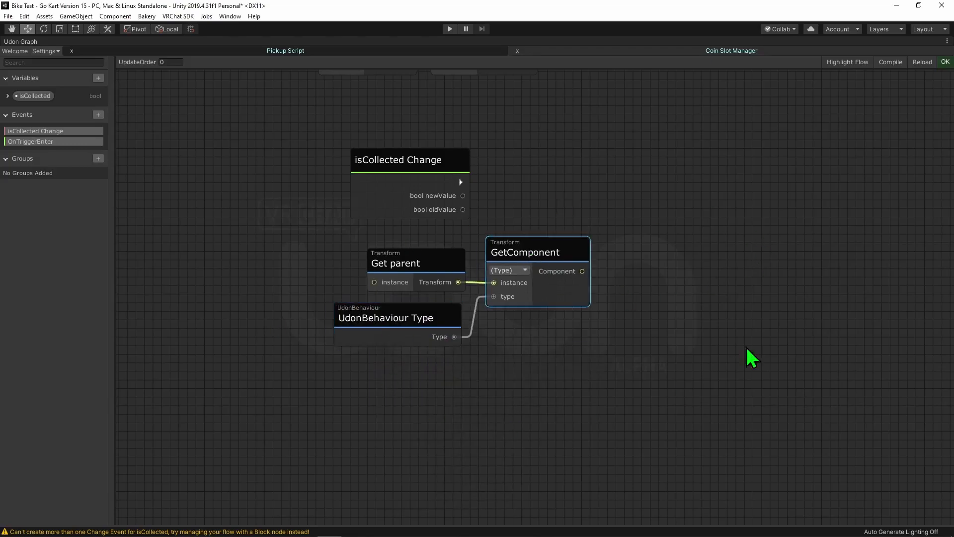
middle_drag(573, 403, 528, 404)
drag(373, 272, 364, 272)
- Add an Is Valid node to the right of GetComponent and feed the Component output into its object input
middle_drag(588, 185, 520, 212)
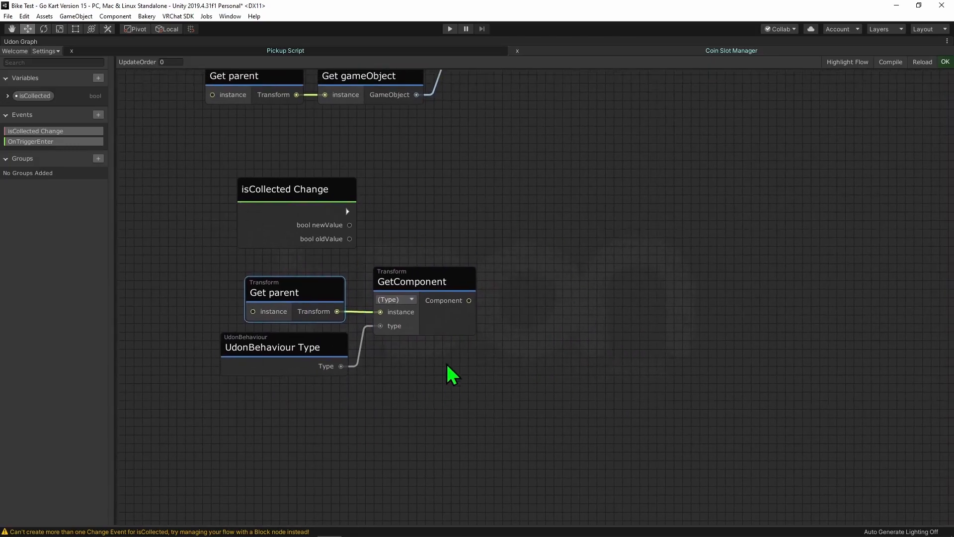
click(549, 244)
middle_drag(548, 244, 532, 263)
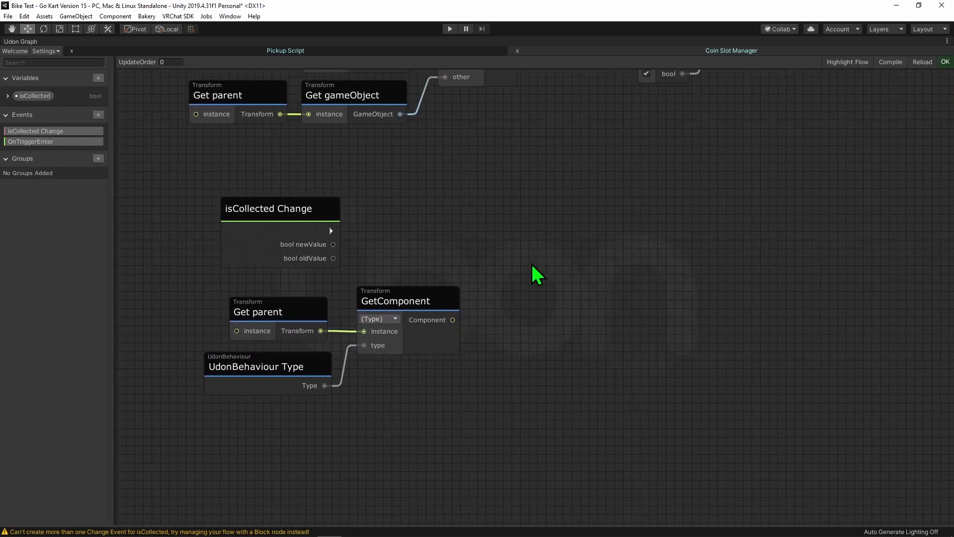
key(space)
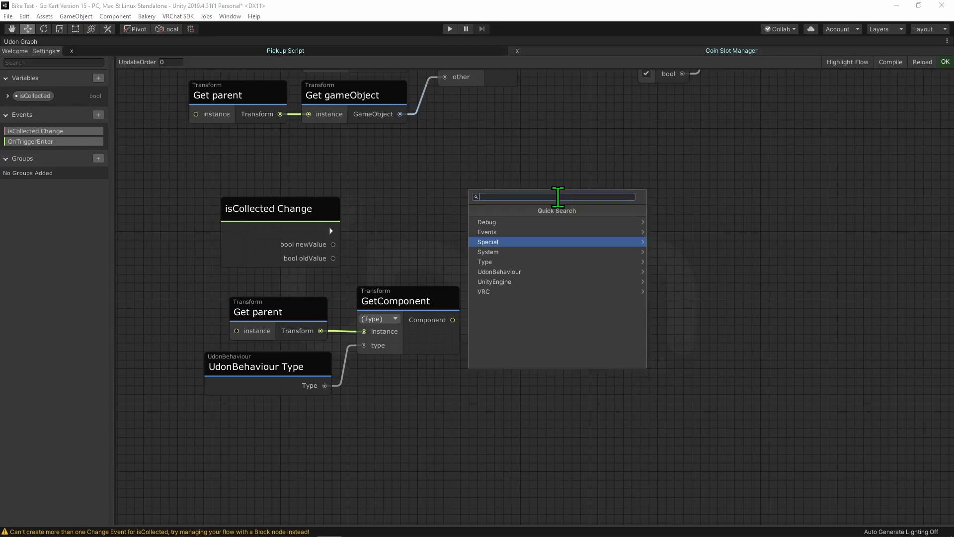
text(isvalid)
key(Return)
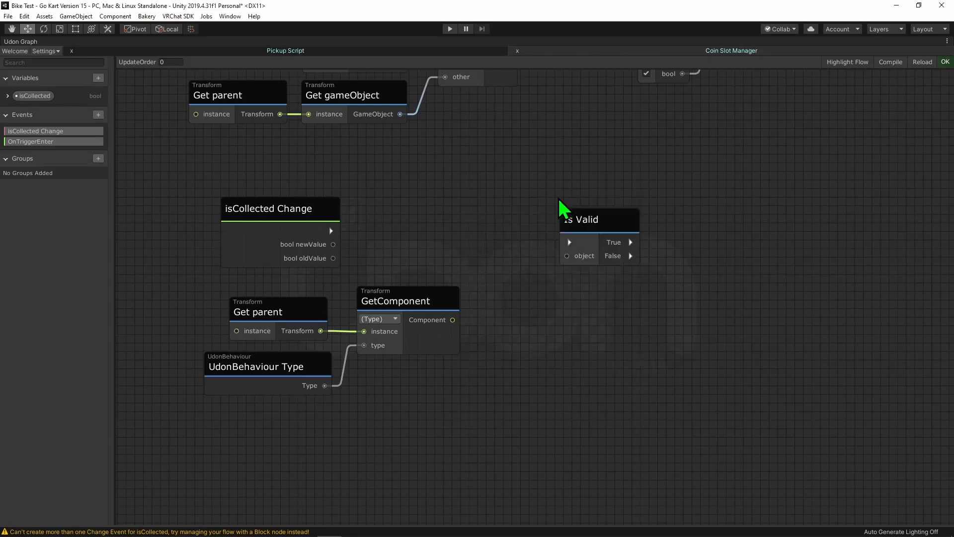
drag(451, 320, 579, 257)
drag(582, 223, 520, 217)
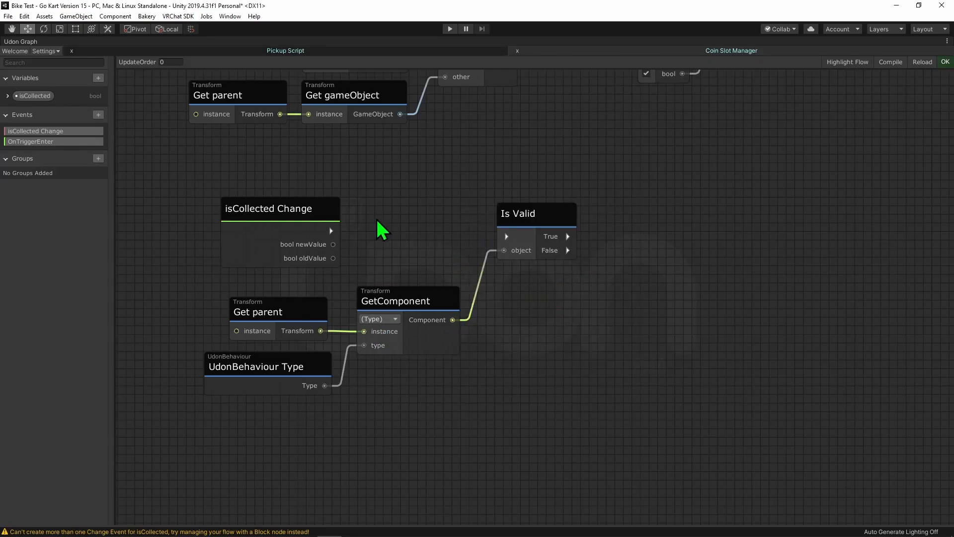
- Add a Branch driven by isCollected Change's flow and newValue, and connect its True output to Is Valid
key(b)
drag(398, 231, 406, 213)
drag(331, 231, 391, 231)
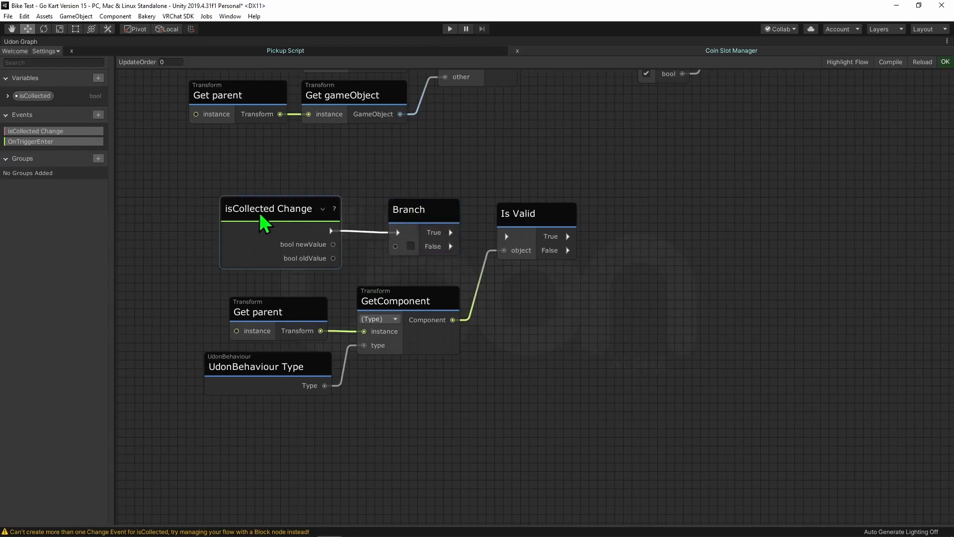
drag(333, 245, 388, 221)
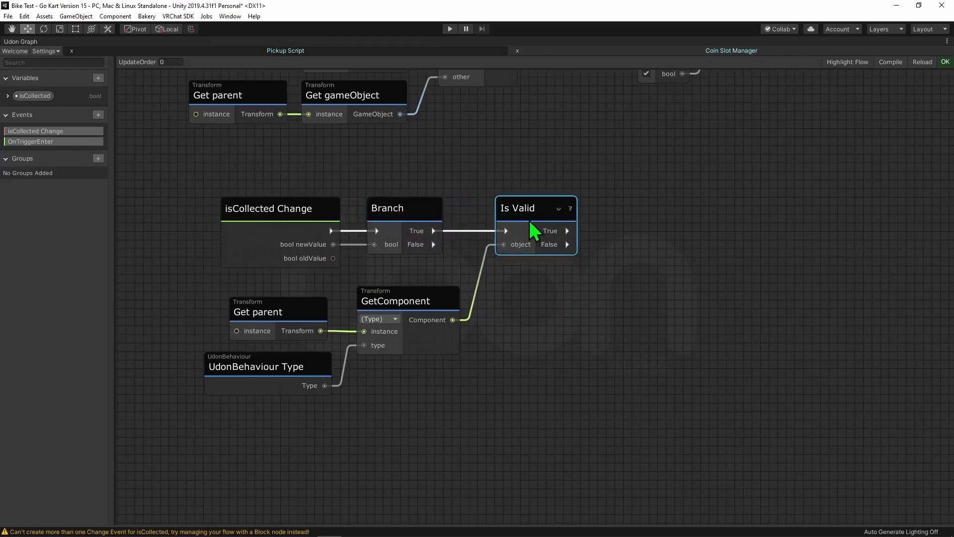
click(464, 189)
scroll(363, 344, down, 4)
scroll(484, 339, up, 2)
drag(438, 301, 279, 397)
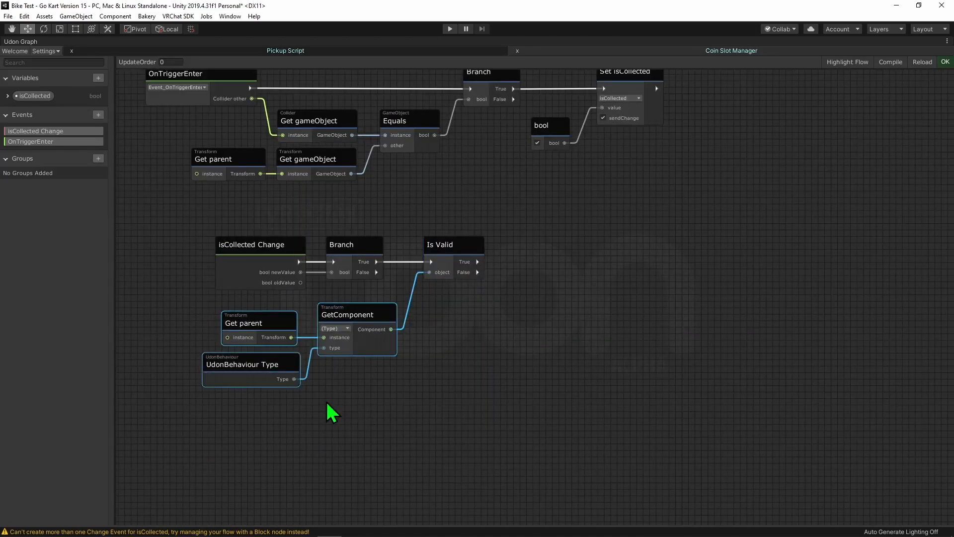
- Add a SendCustomEvent node, using GetComponent's Component as its instance and Is Valid's True output as its flow
middle_drag(457, 370, 446, 372)
click(535, 328)
key(space)
text(send)
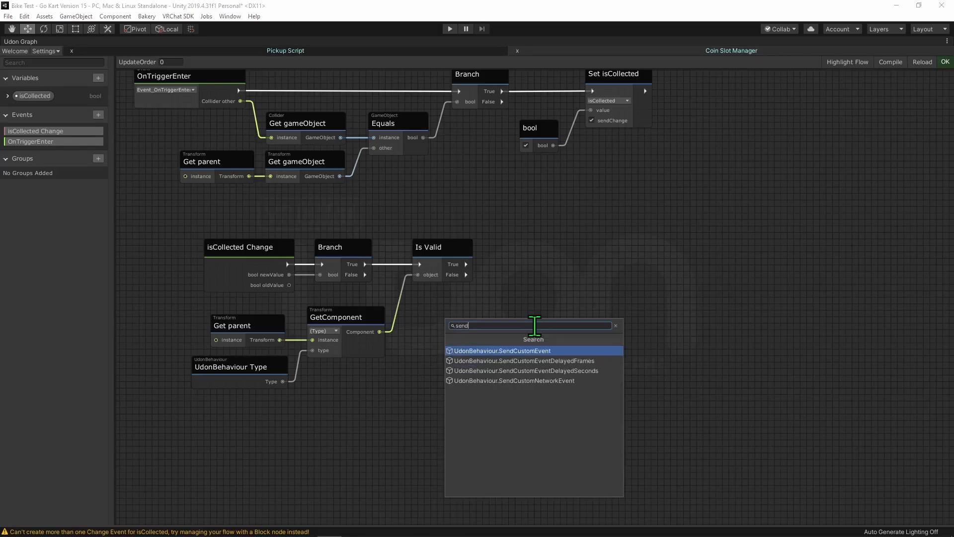
key(Return)
drag(381, 332, 522, 321)
scroll(547, 375, up, 5)
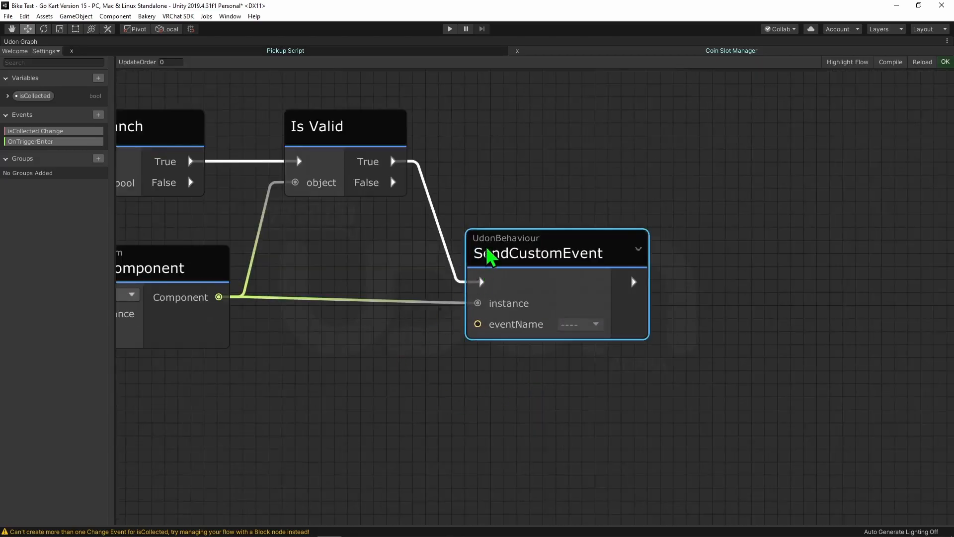
- Add a string constant node below SendCustomEvent with the value Add1
middle_drag(500, 414, 633, 326)
click(494, 322)
key(space)
text(string)
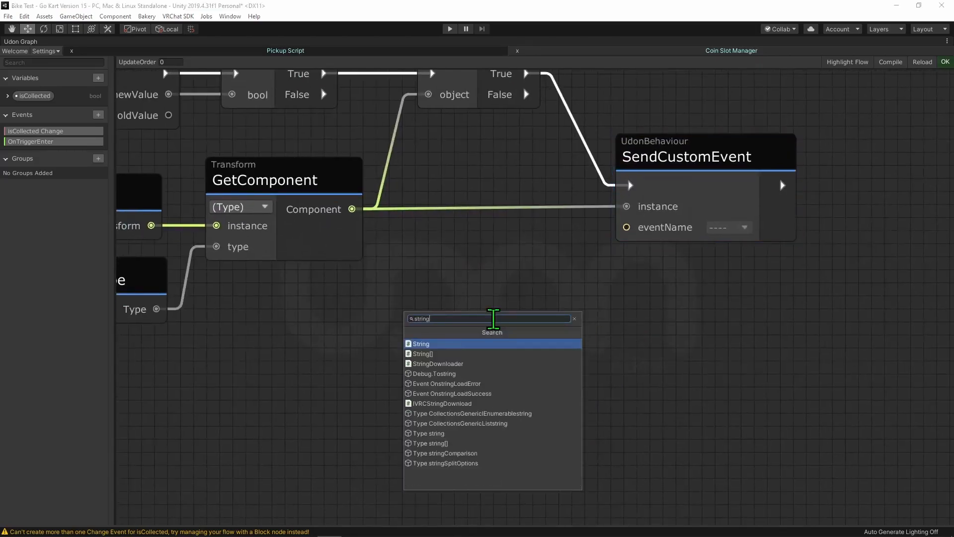
key(Return)
key(Return)
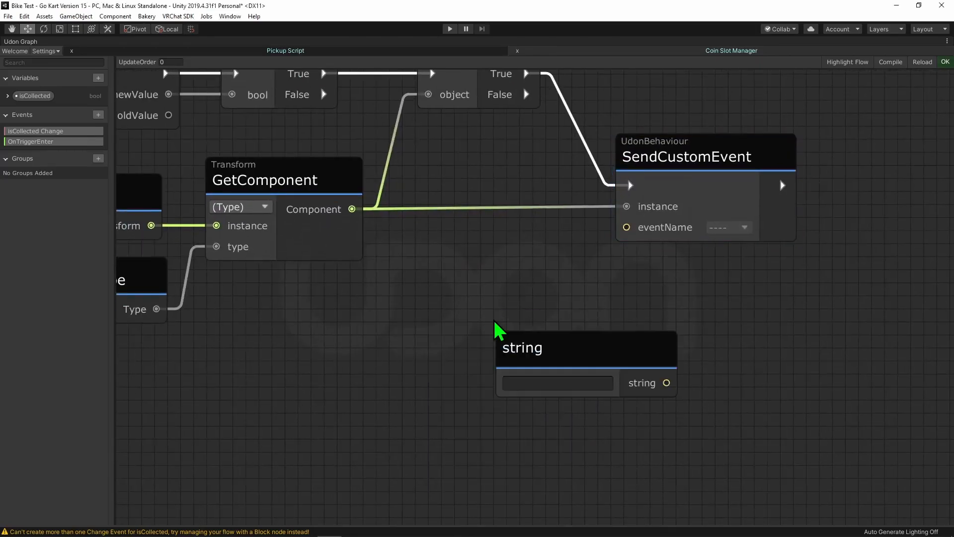
click(438, 343)
text(Add1)
scroll(414, 404, down, 3)
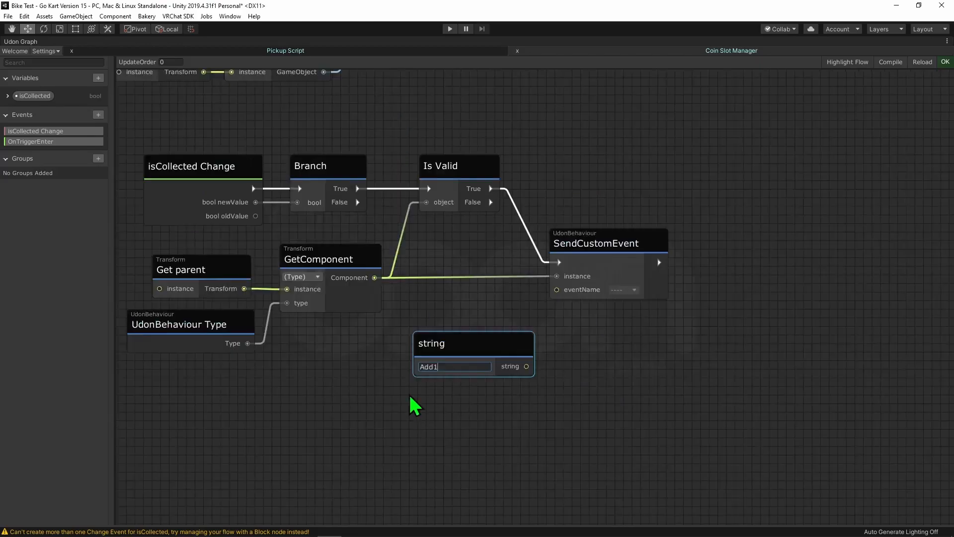
- Check the custom event's name in the Coin Slot Manager graph and connect the Pickup Script's string node to SendCustomEvent's eventName
click(691, 50)
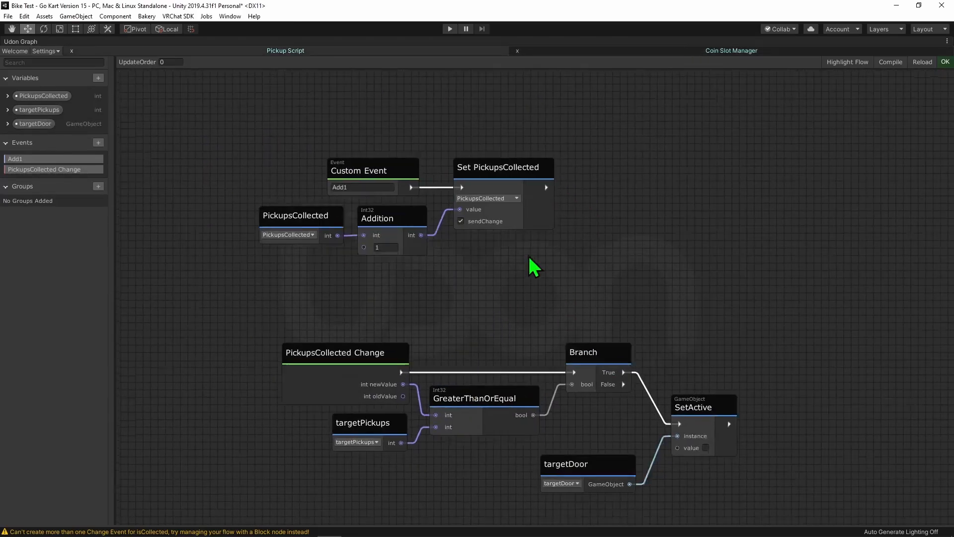
click(297, 50)
drag(551, 362, 591, 261)
drag(509, 341, 490, 275)
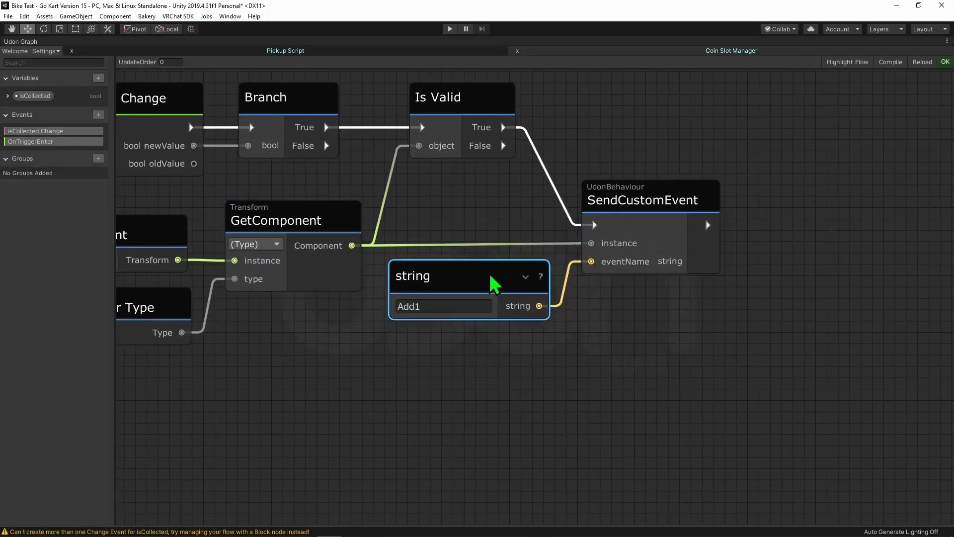
- Review the whole Pickup Script graph and nudge the isCollected Change node slightly closer to its Branch
scroll(597, 341, down, 8)
middle_drag(350, 155, 346, 119)
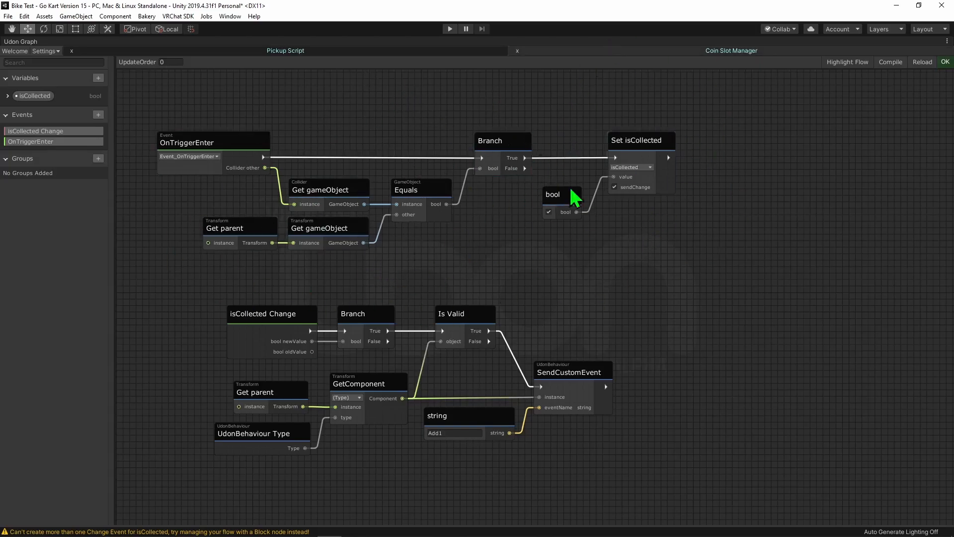
middle_drag(639, 233, 664, 192)
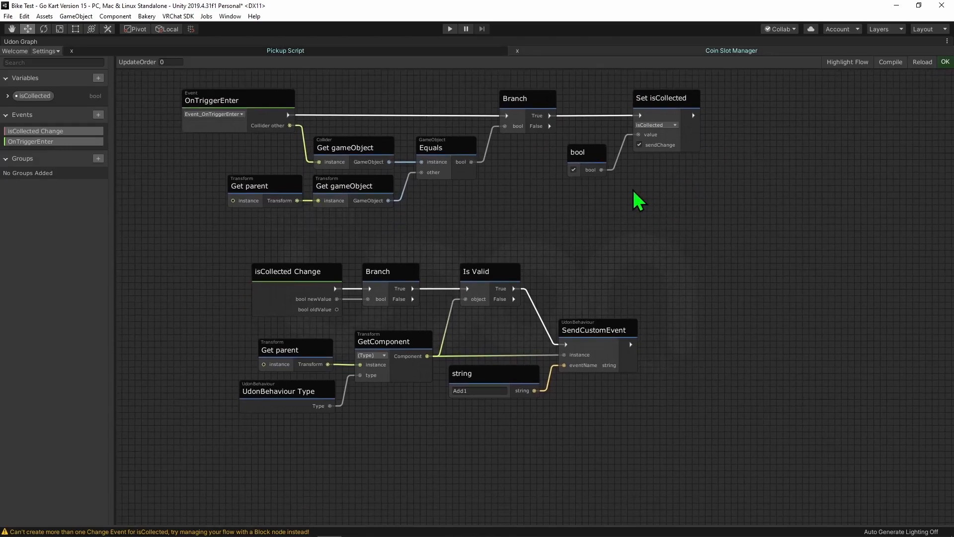
click(258, 279)
drag(303, 276, 305, 275)
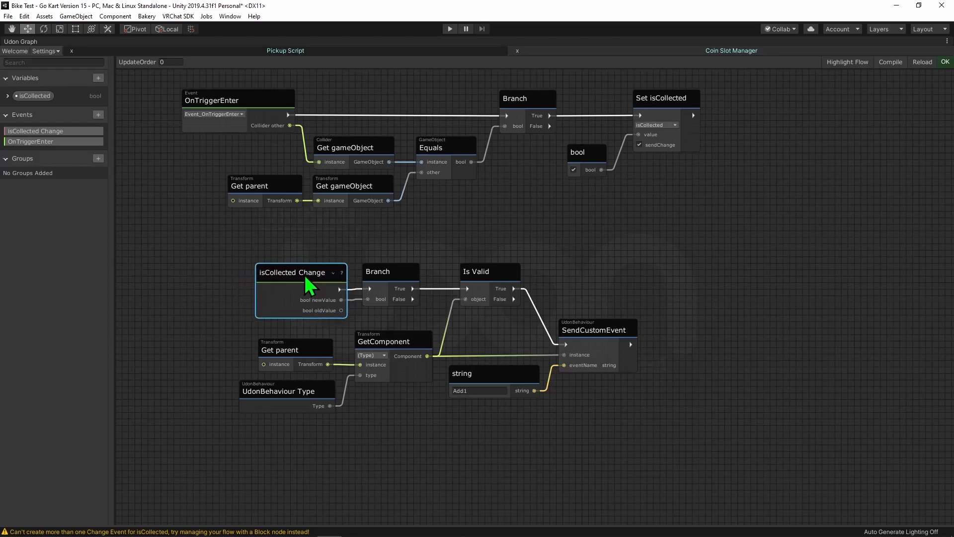
click(424, 231)
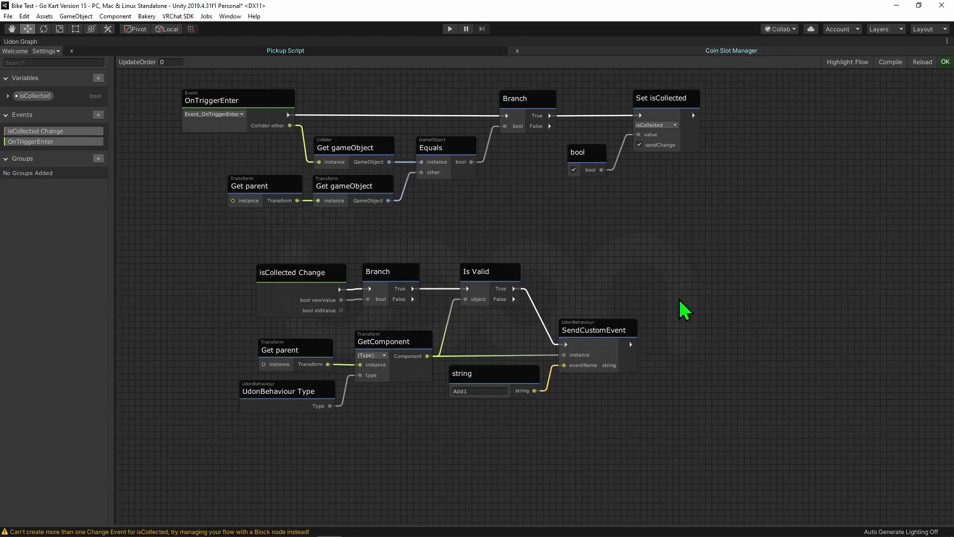
- Review and compile the Coin Slot Manager graph, and return to the Pickup Script graph to compile it too
click(716, 52)
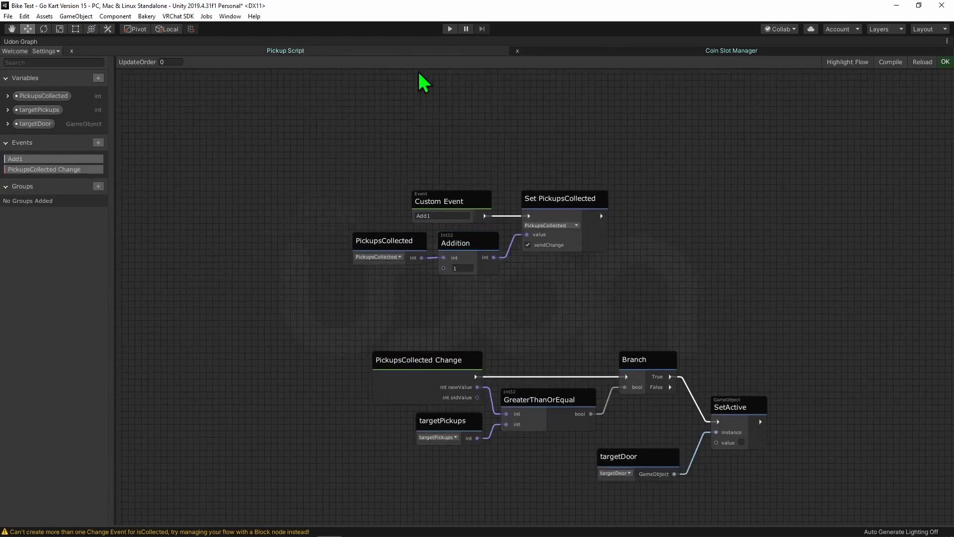
scroll(497, 179, up, 2)
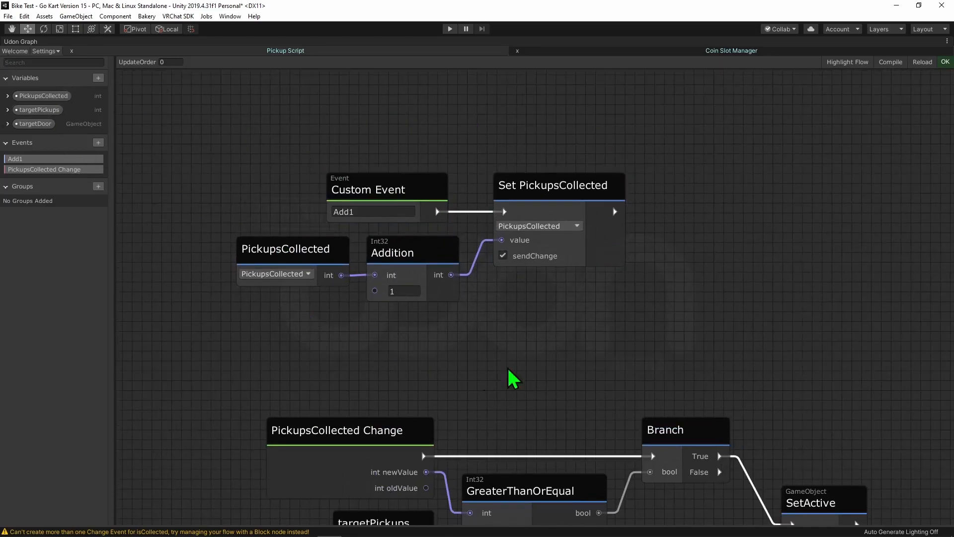
scroll(511, 231, down, 2)
middle_drag(575, 186, 573, 211)
middle_drag(600, 154, 570, 62)
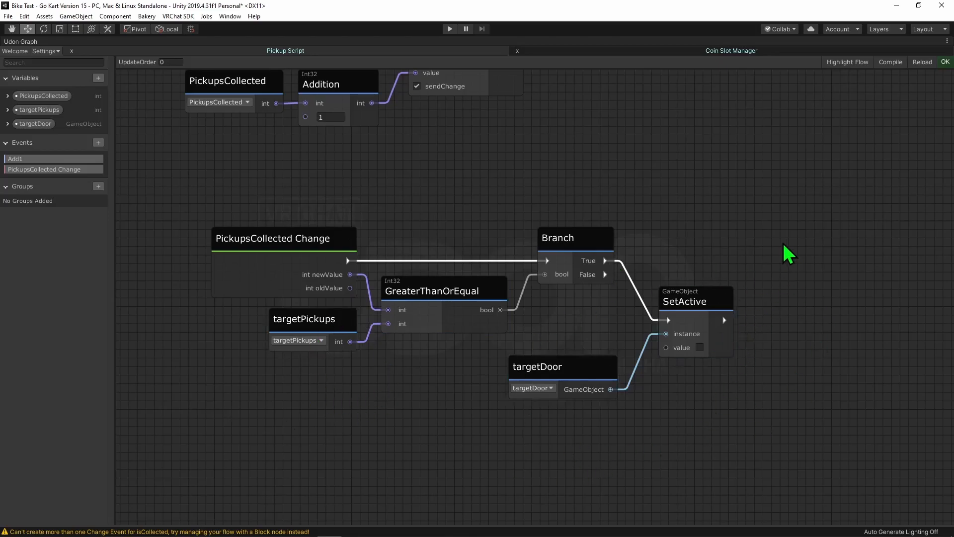
click(891, 65)
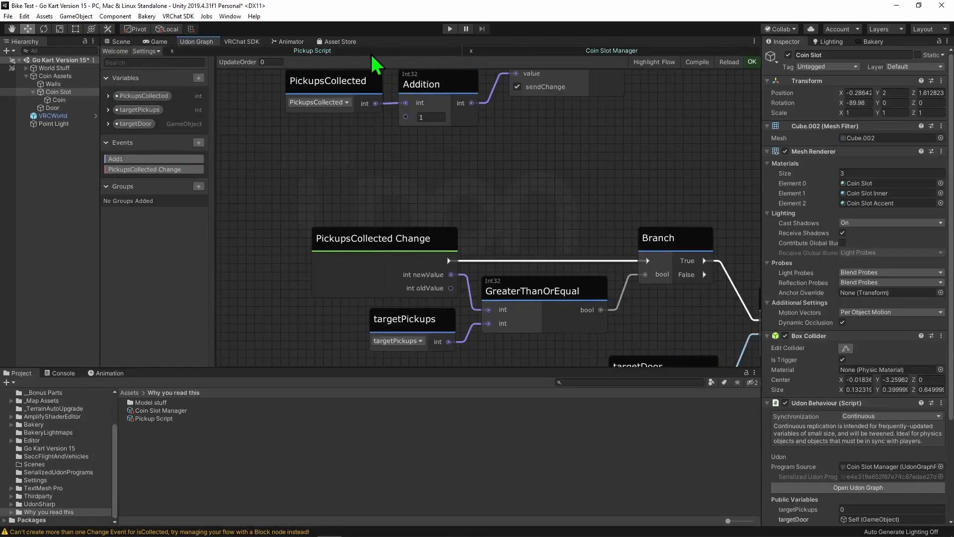
click(372, 51)
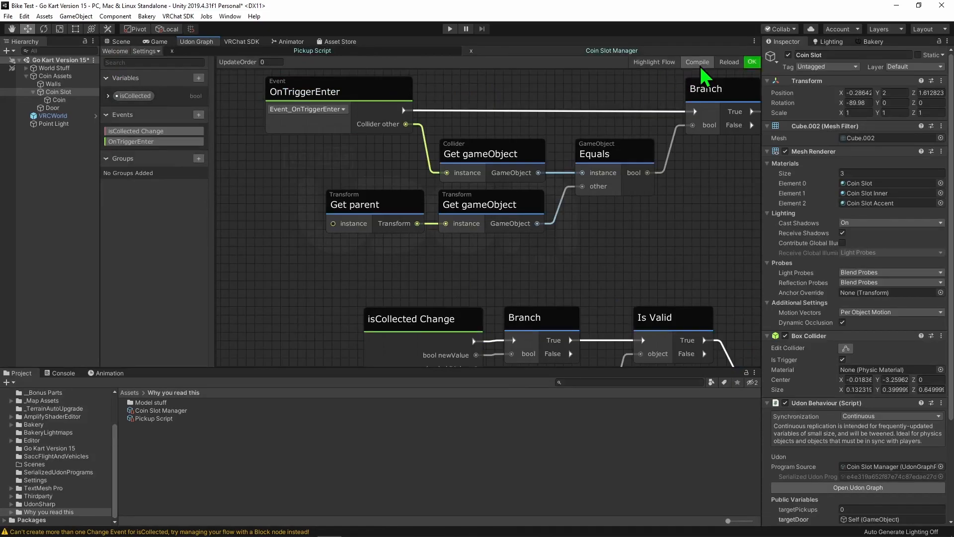
- Return to the Scene view, set the Coin Slot's targetPickups to 1 and assign the Door object as targetDoor
click(119, 42)
scroll(871, 309, down, 4)
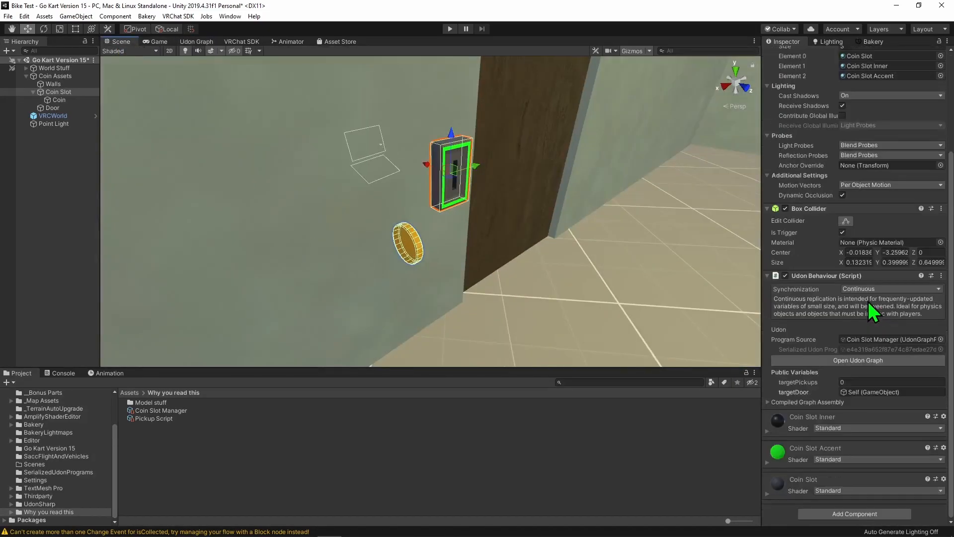
click(847, 381)
text(1)
drag(50, 109, 875, 391)
- Select the Coin, examine its Udon Behaviour settings, and frame the door, coin slot and coin in the scene
click(58, 100)
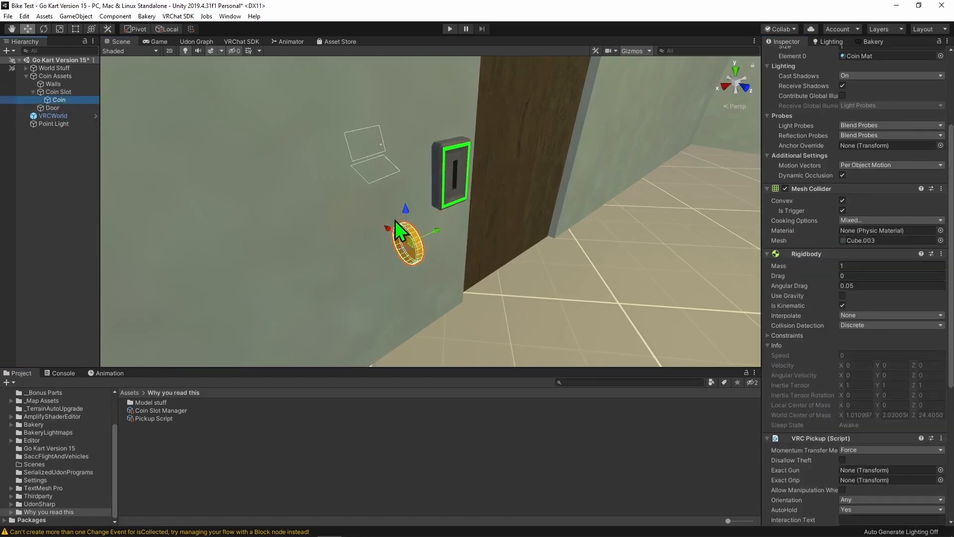
scroll(870, 313, down, 7)
mouse_move(534, 238)
right_down()
mouse_move(541, 258)
mouse_move(527, 233)
right_up()
key(s)
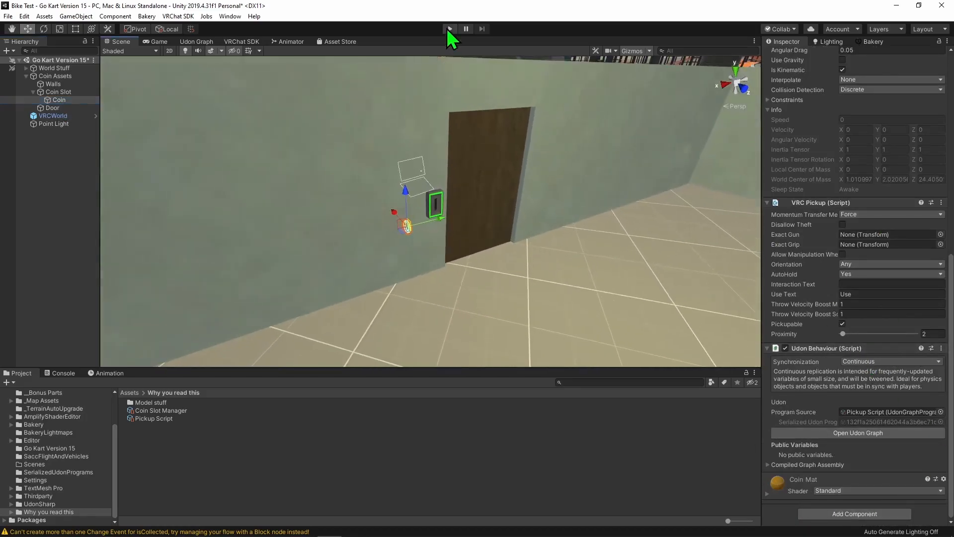
- Start play mode, grab the coin and carry it into the green-framed coin slot to test the door
click(450, 28)
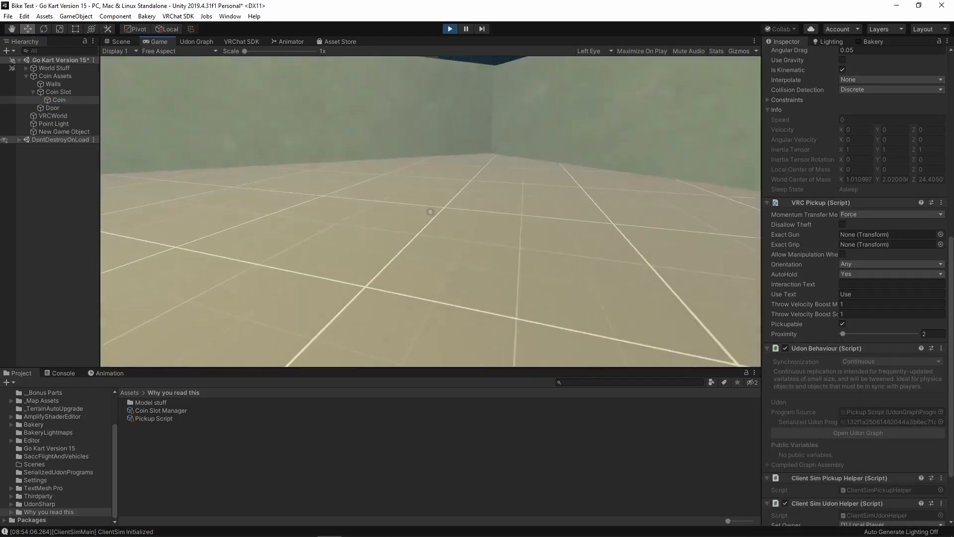
key(s)
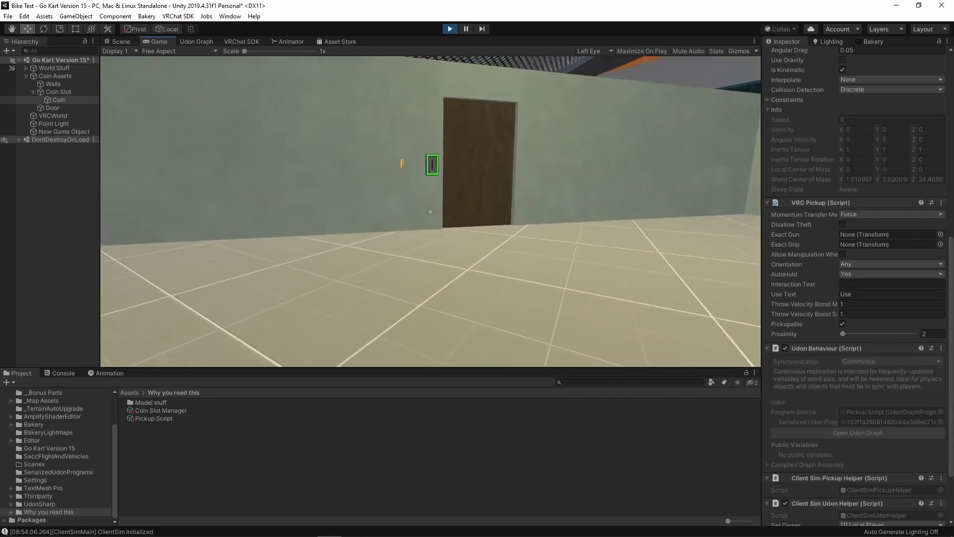
key(w)
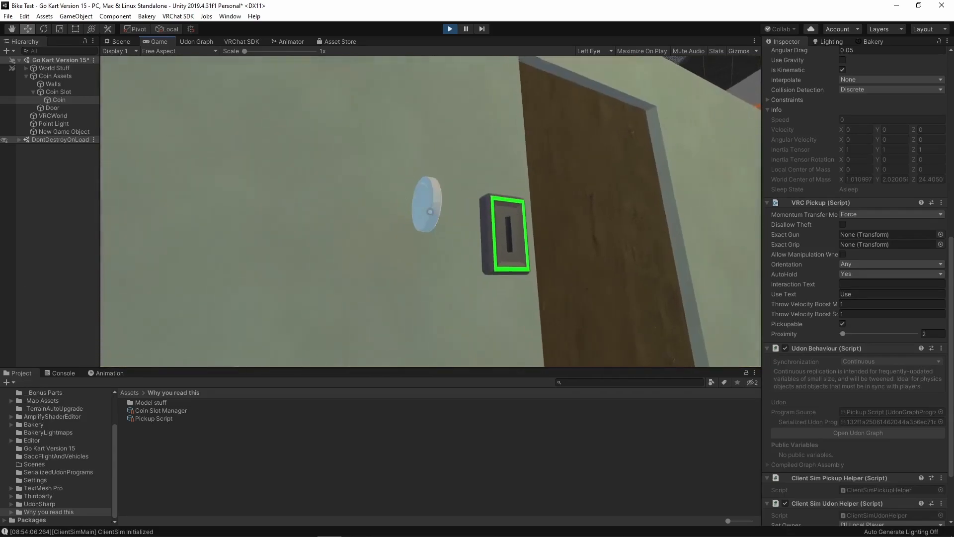
click(431, 211)
key(w)
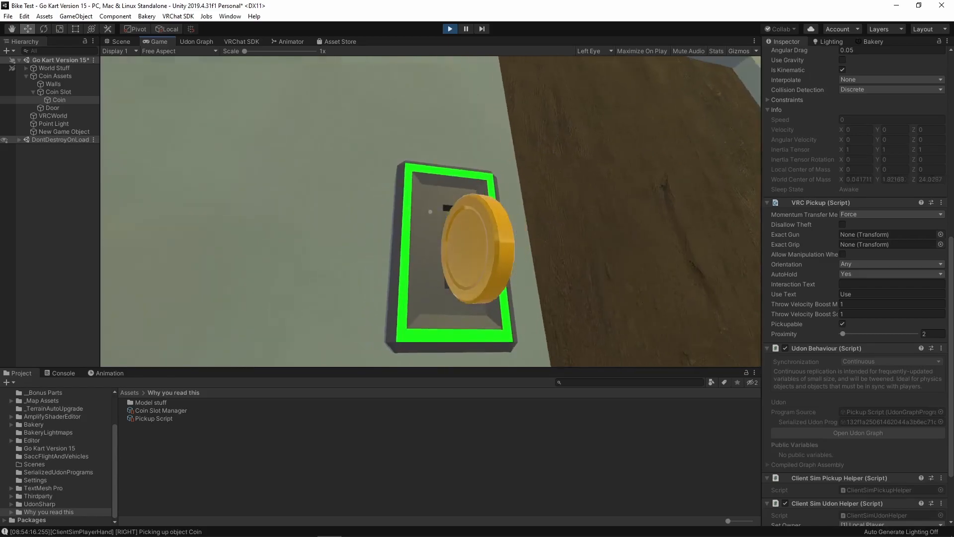
key(w)
- Back away from the slot with the coin in hand and walk through the doorway to inspect both sides
key(s)
key(s)
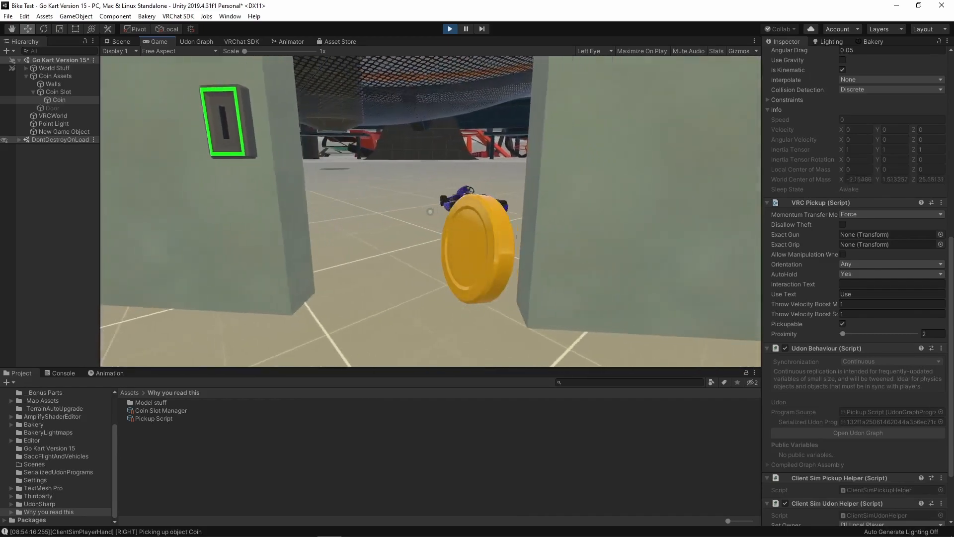
key(w)
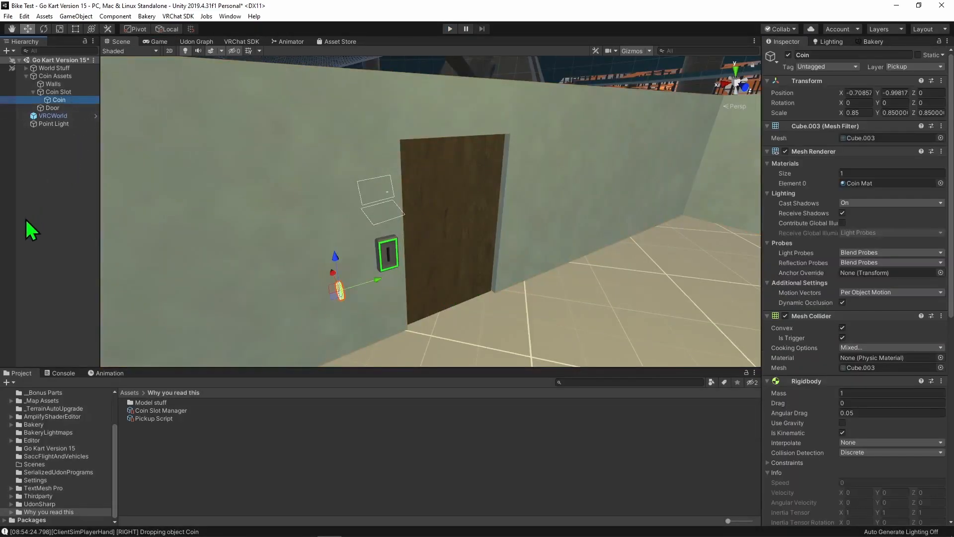
right_drag(380, 276, 454, 297)
key(a)
key(w)
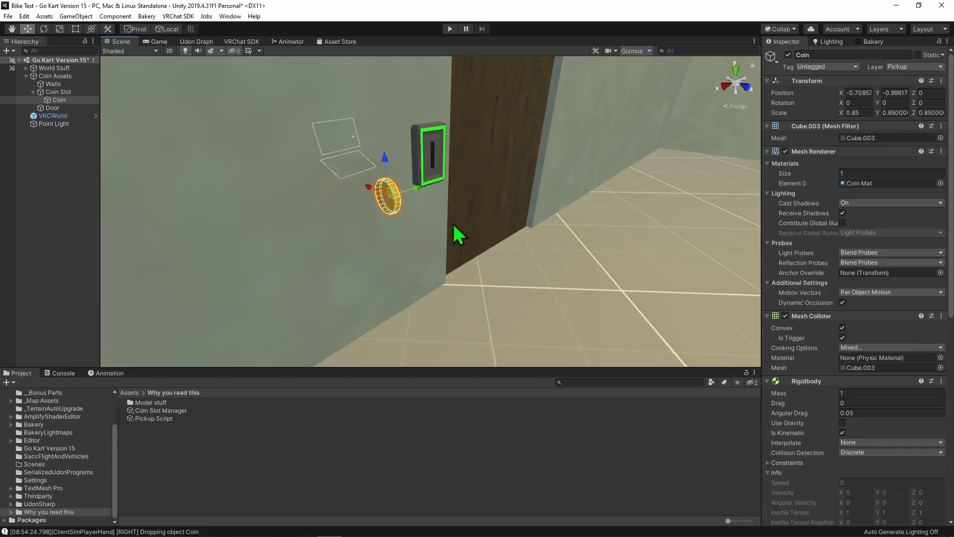
- Open the Pickup Script graph at full size and review its isCollected Change chain up to SendCustomEvent
click(199, 43)
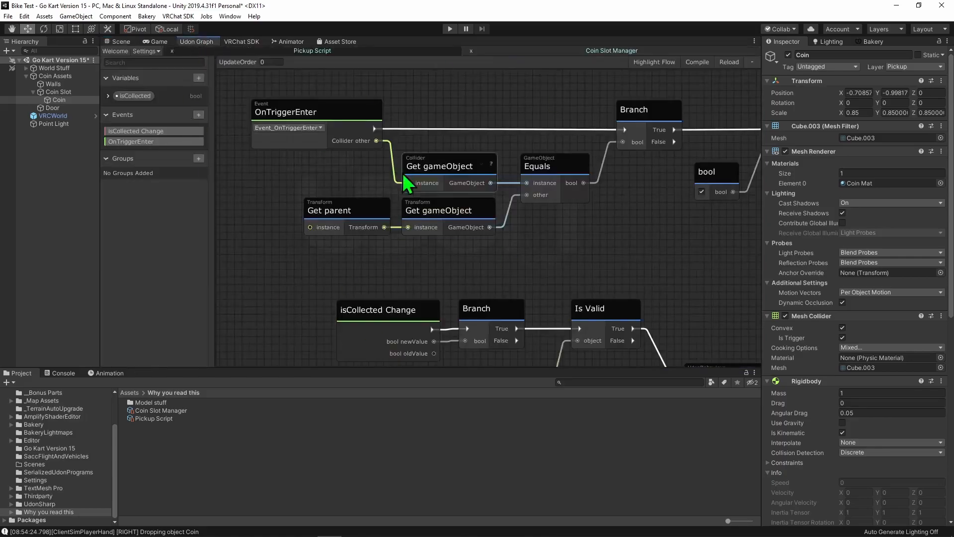
scroll(575, 154, up, 6)
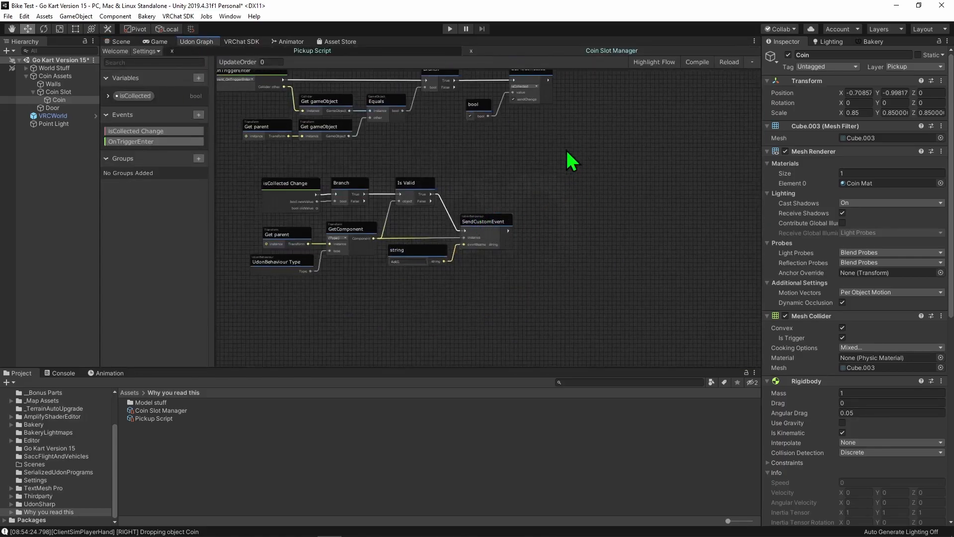
middle_drag(453, 272, 531, 162)
scroll(584, 321, down, 5)
scroll(518, 303, up, 3)
key(shift+space)
scroll(294, 369, down, 2)
middle_drag(295, 369, 482, 374)
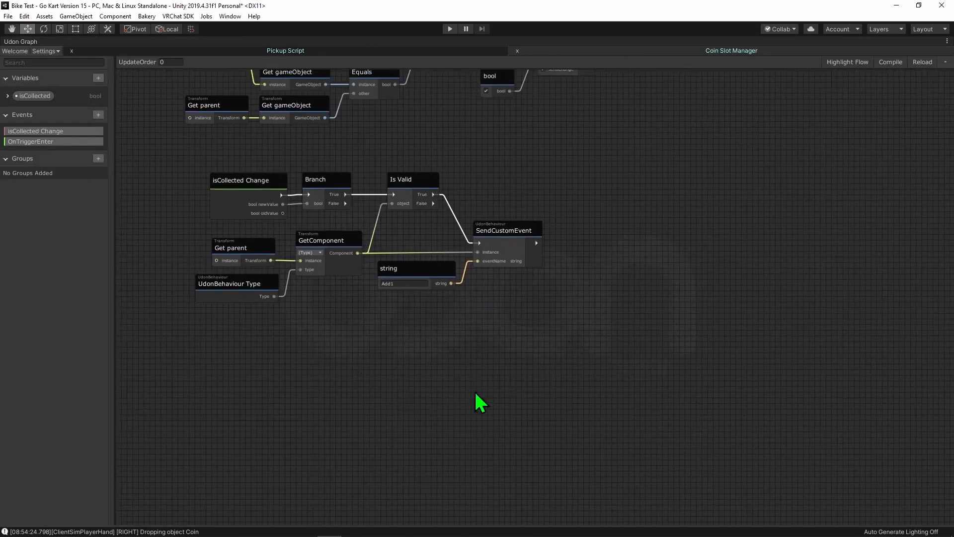
scroll(477, 375, up, 4)
middle_drag(275, 271, 586, 410)
drag(345, 190, 347, 189)
middle_drag(662, 319, 287, 252)
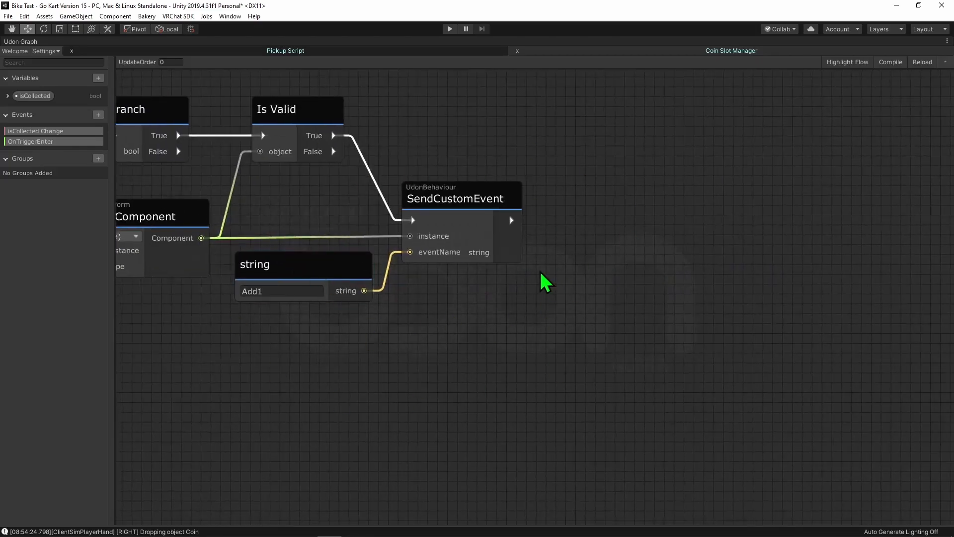
- Add a Block node after SendCustomEvent, connect the flow into it and align it with that node
scroll(405, 349, down, 3)
scroll(620, 299, up, 1)
middle_drag(620, 300, 512, 250)
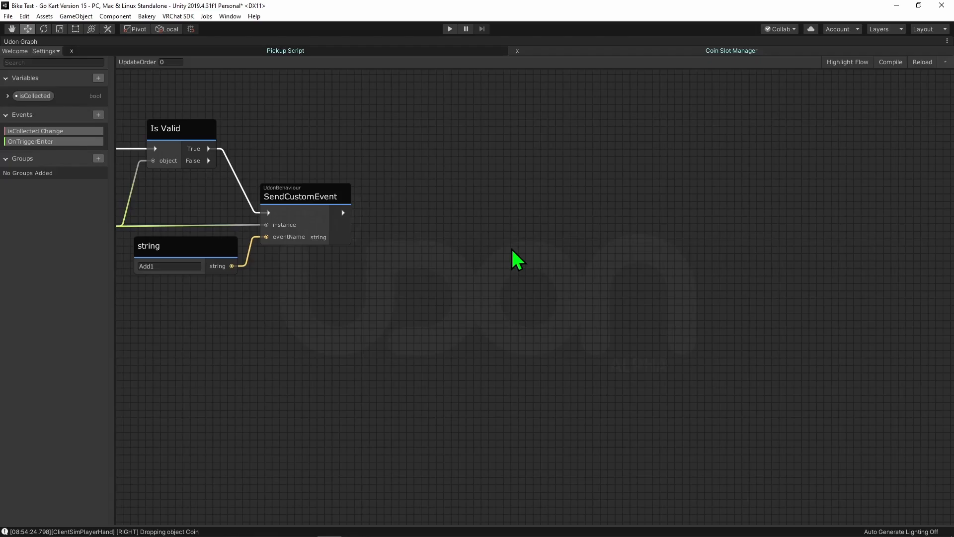
scroll(415, 206, up, 3)
scroll(426, 228, down, 2)
middle_drag(426, 228, 442, 256)
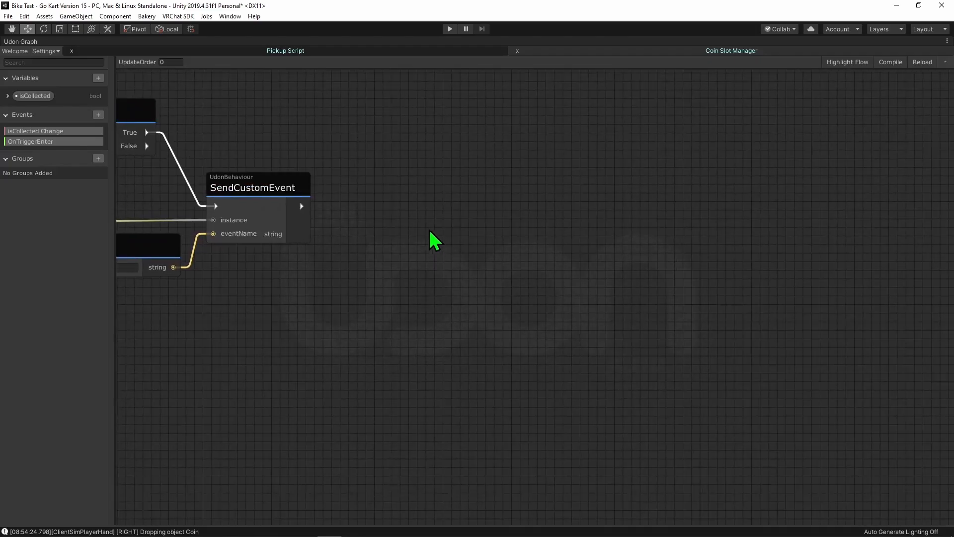
key(b)
click(448, 205)
drag(302, 206, 458, 240)
drag(460, 218, 439, 183)
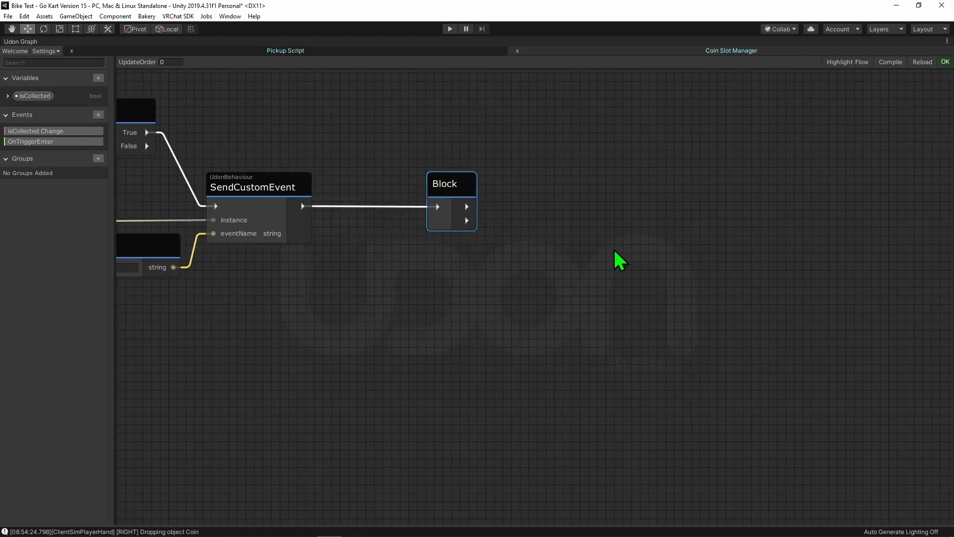
- Add a GameObject SetActive node and place it below and to the right of the Block, with no flow connected
click(628, 176)
key(space)
text(game)
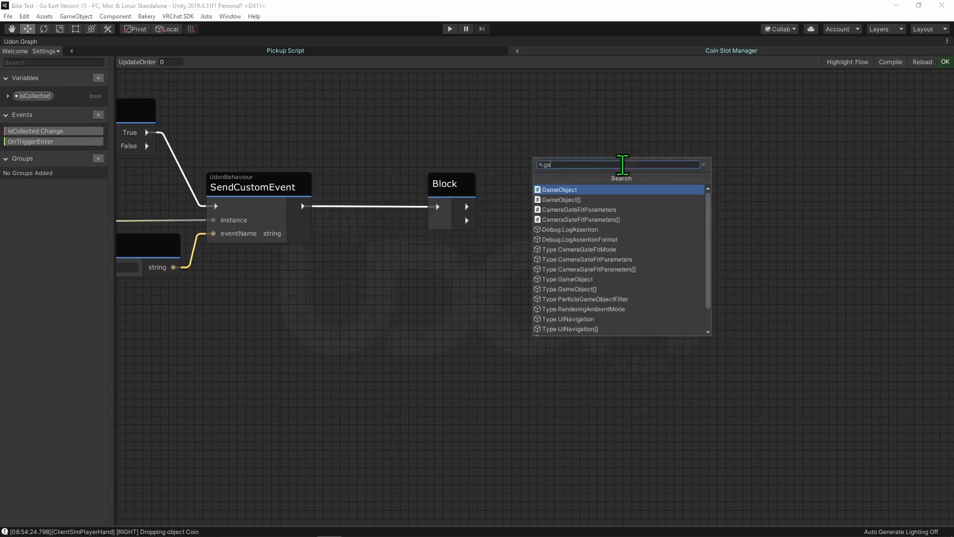
key(Return)
text(seta)
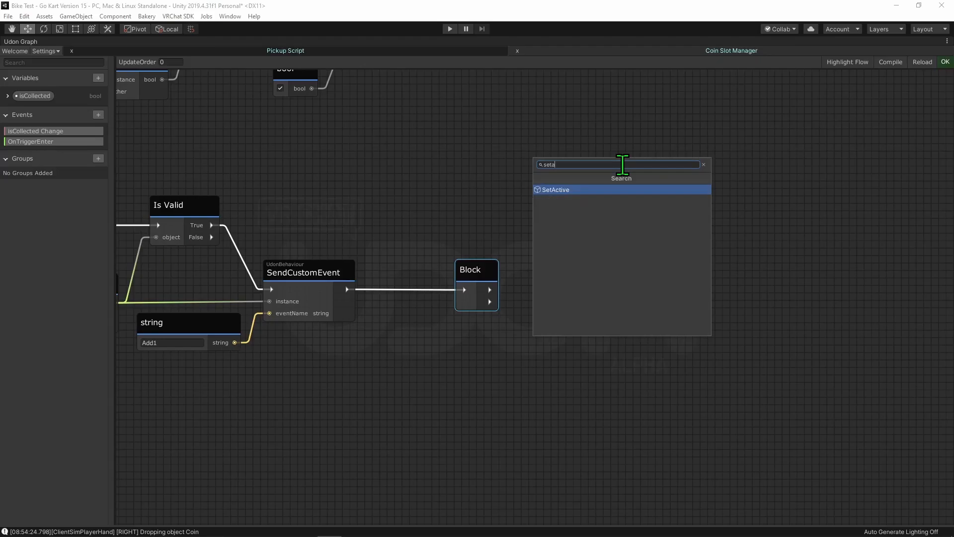
key(Return)
drag(517, 298, 632, 205)
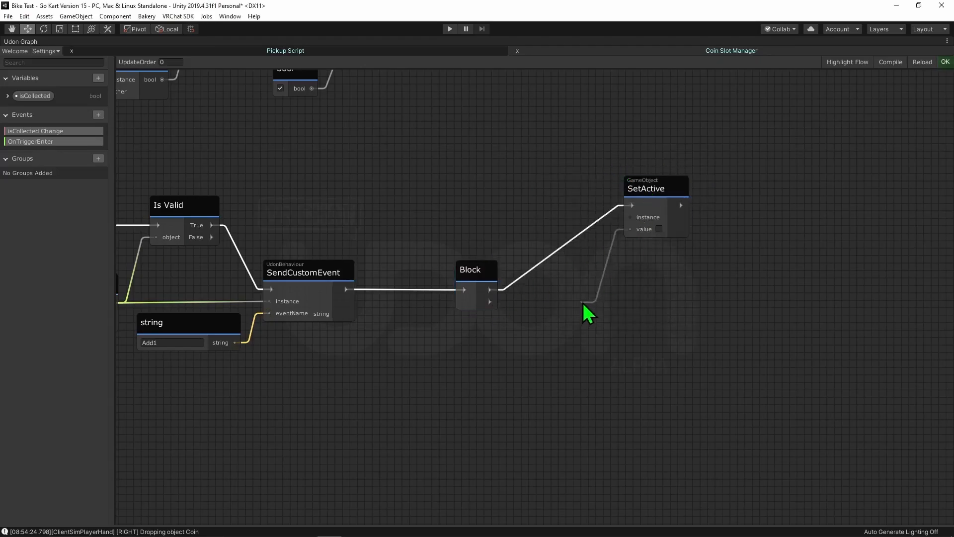
key(Delete)
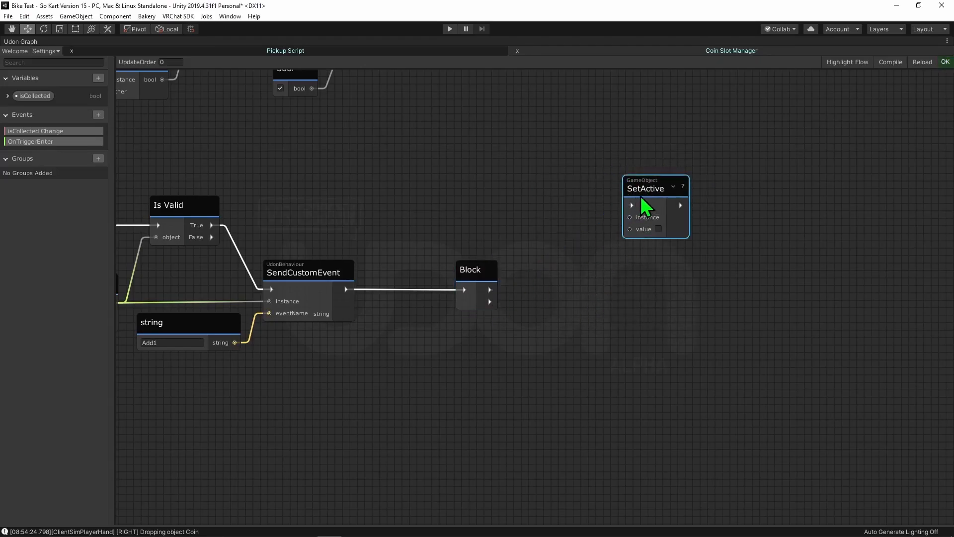
drag(642, 197, 610, 323)
- Add a VRCPickup Drop node above SetActive, wiring the Block's first output to Drop and its second to SetActive
key(space)
text(pickup)
key(Return)
text(drop)
key(Return)
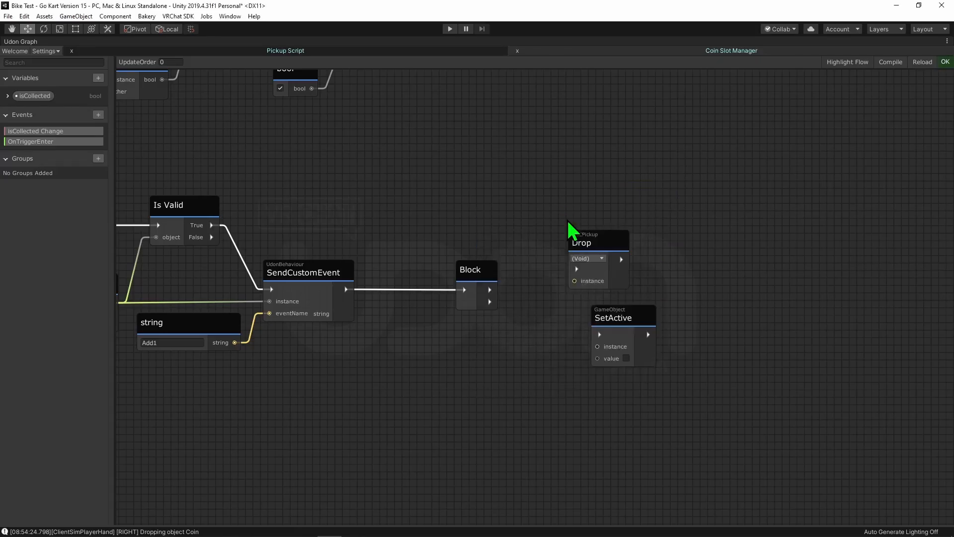
drag(583, 240, 603, 217)
drag(485, 293, 596, 247)
drag(492, 302, 599, 334)
- Copy the Transform GetComponent node from the existing chain and paste it above the Block, near Drop
middle_drag(290, 398, 535, 349)
drag(177, 349, 287, 248)
click(222, 365)
middle_drag(773, 72, 403, 159)
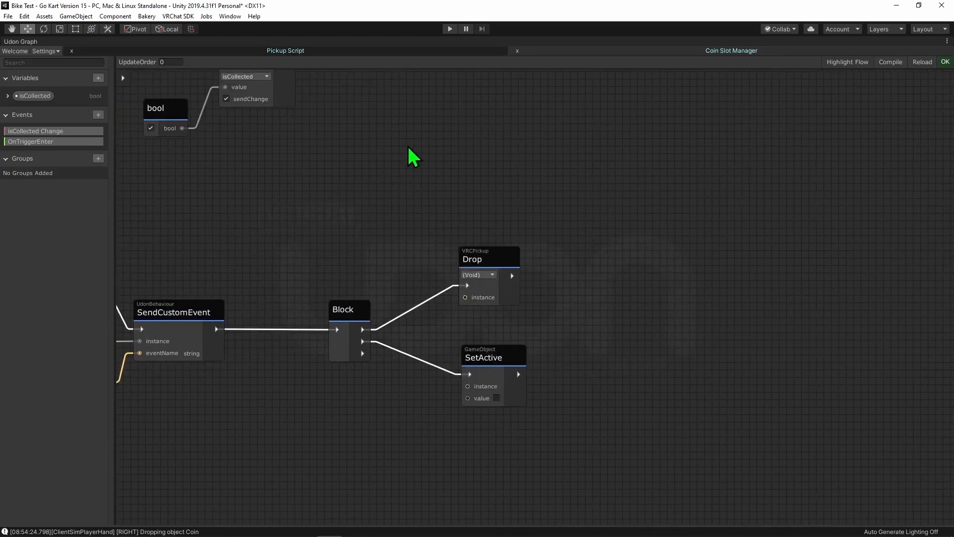
key(ctrl+v)
scroll(394, 271, up, 4)
- Add a VRC_Pickup Type node, feed it into the new GetComponent's type, and wire the Component output to Drop's instance
key(space)
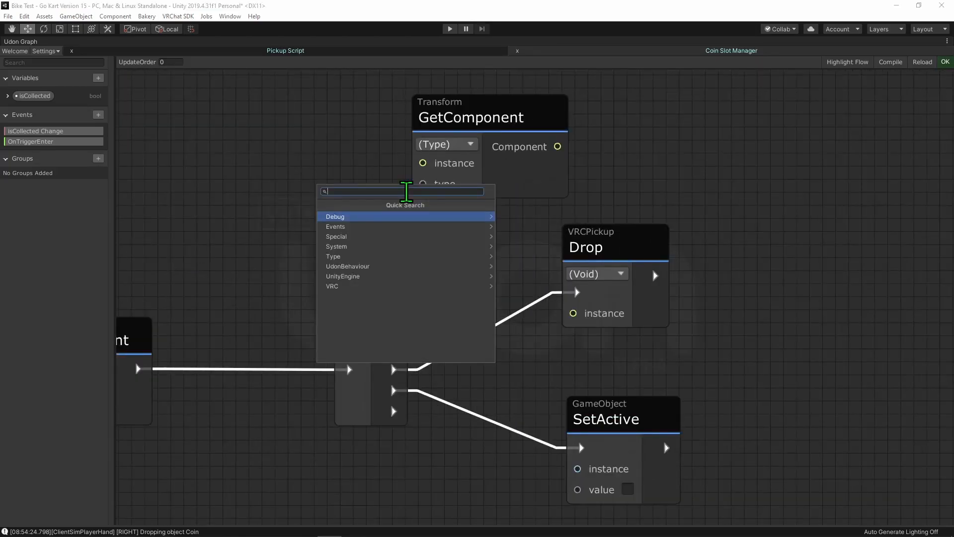
text(type vrc)
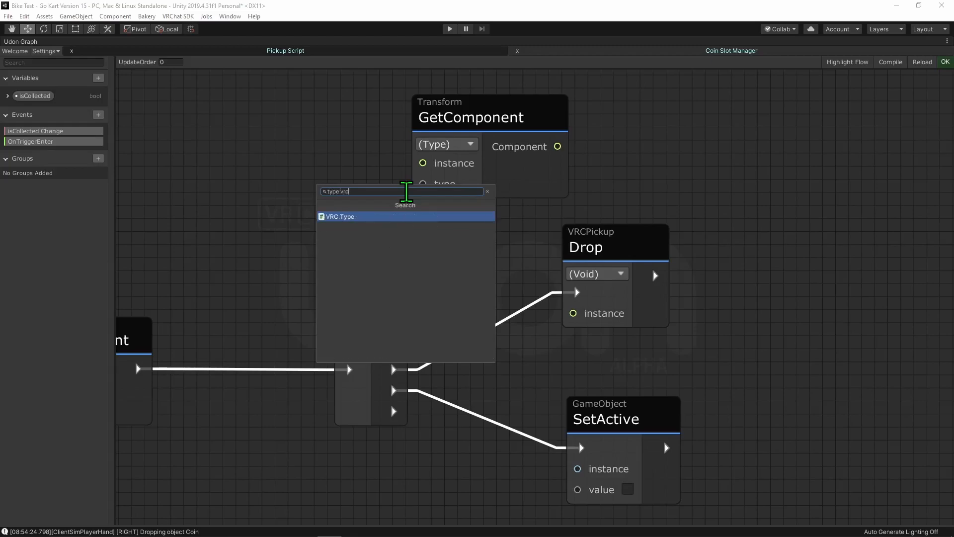
key(Return)
text(picku)
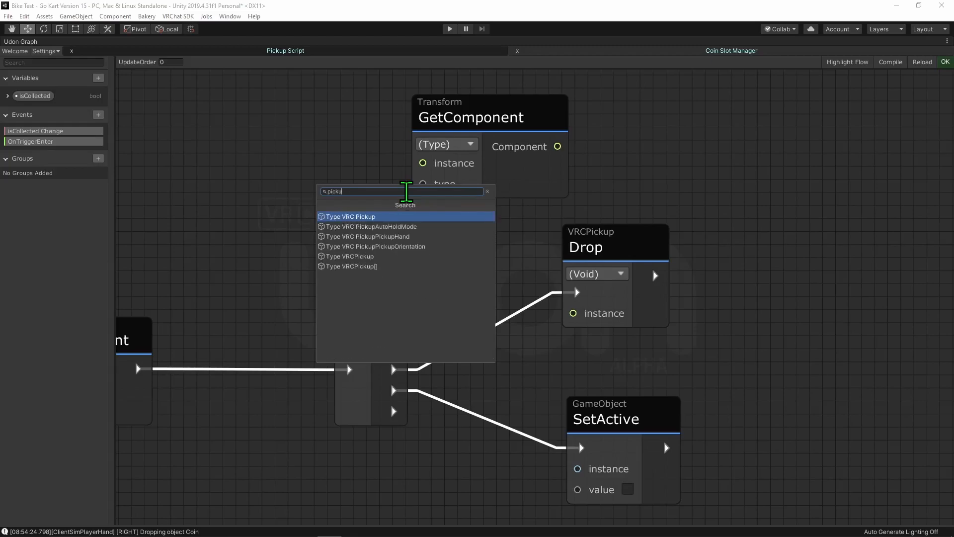
key(Return)
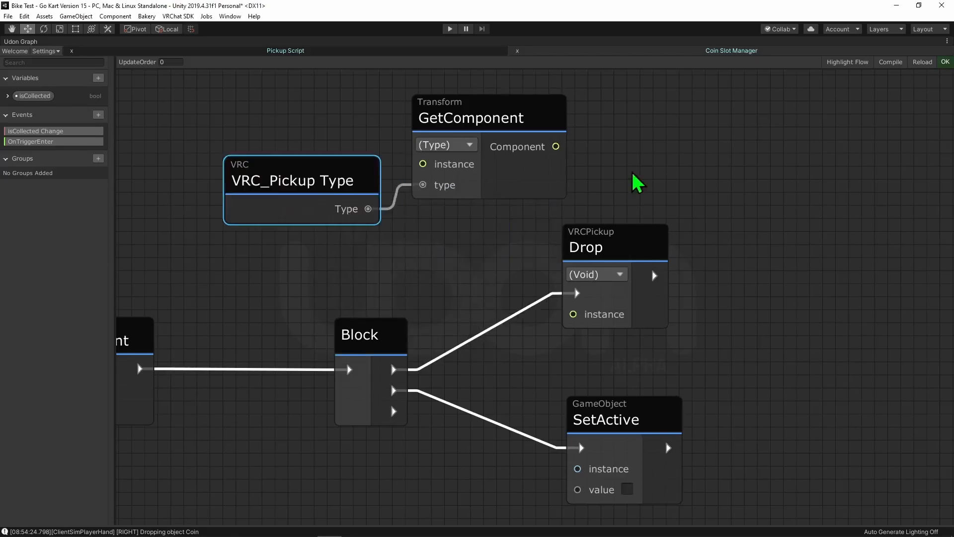
drag(558, 147, 564, 314)
drag(577, 251, 597, 191)
scroll(420, 297, down, 3)
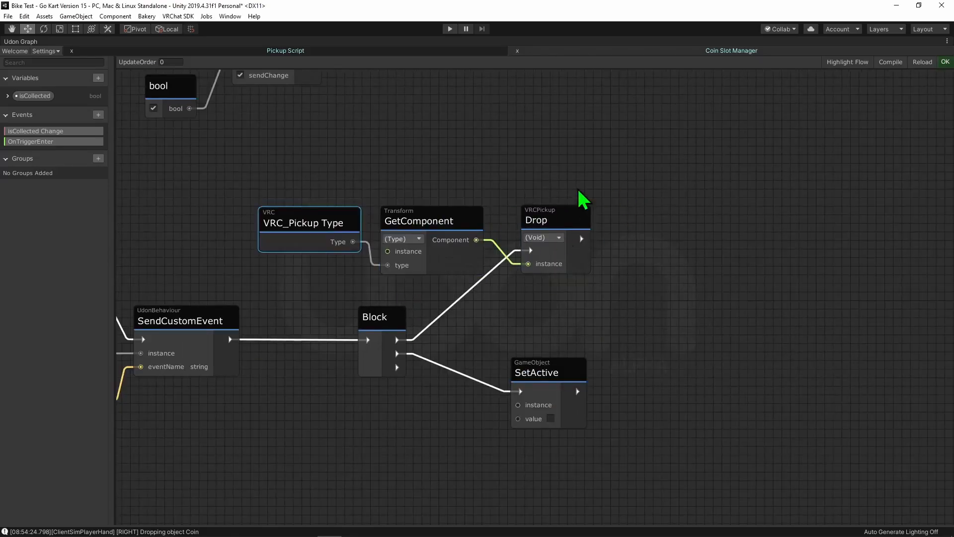
- Review the new Drop and SetActive branches and move the Block node closer to them
middle_drag(172, 303, 490, 240)
scroll(427, 251, down, 1)
middle_drag(519, 322, 159, 346)
scroll(221, 295, up, 2)
scroll(222, 295, up, 1)
middle_drag(203, 264, 297, 298)
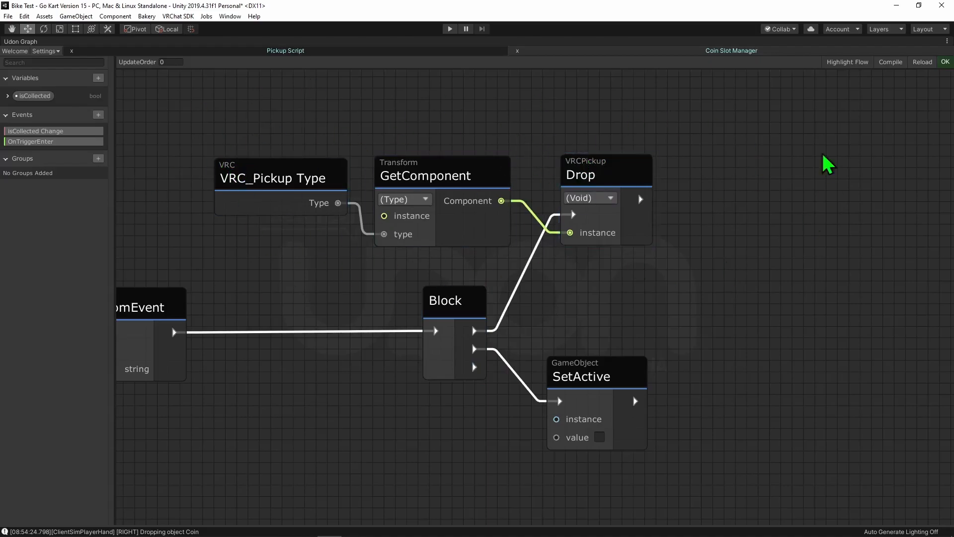
scroll(676, 333, up, 1)
middle_drag(676, 332, 660, 186)
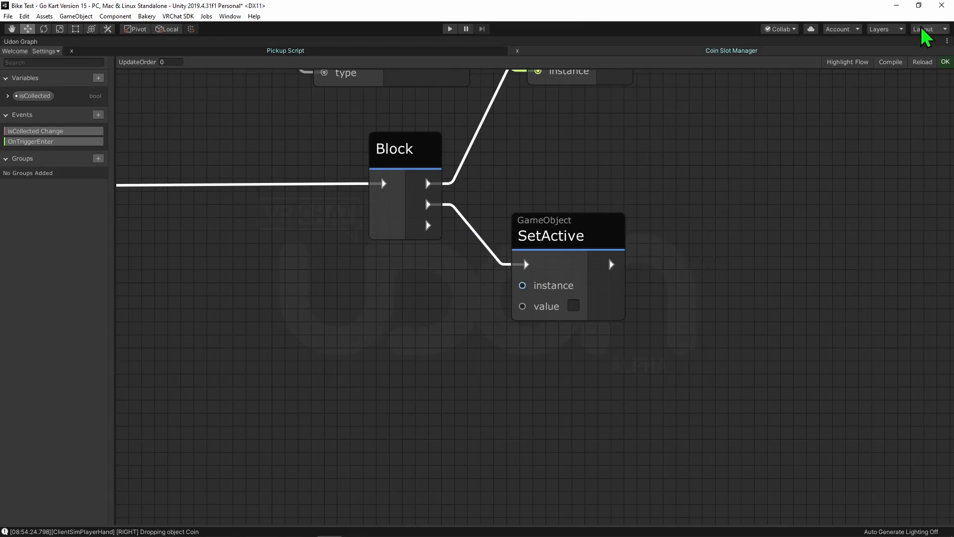
- Restore the editor layout and test in play mode by inserting the coin and approaching the doorway
key(shift+space)
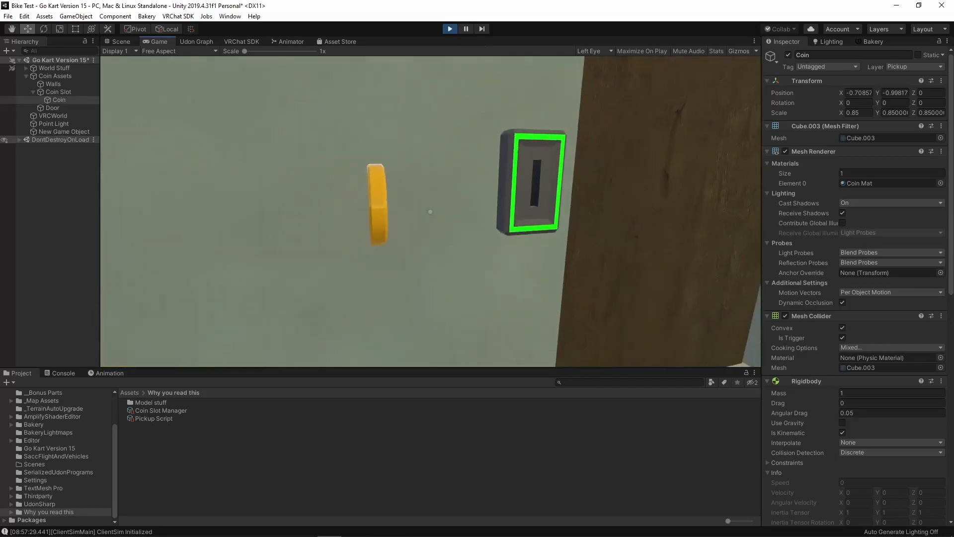
key(w)
key(s)
key(w)
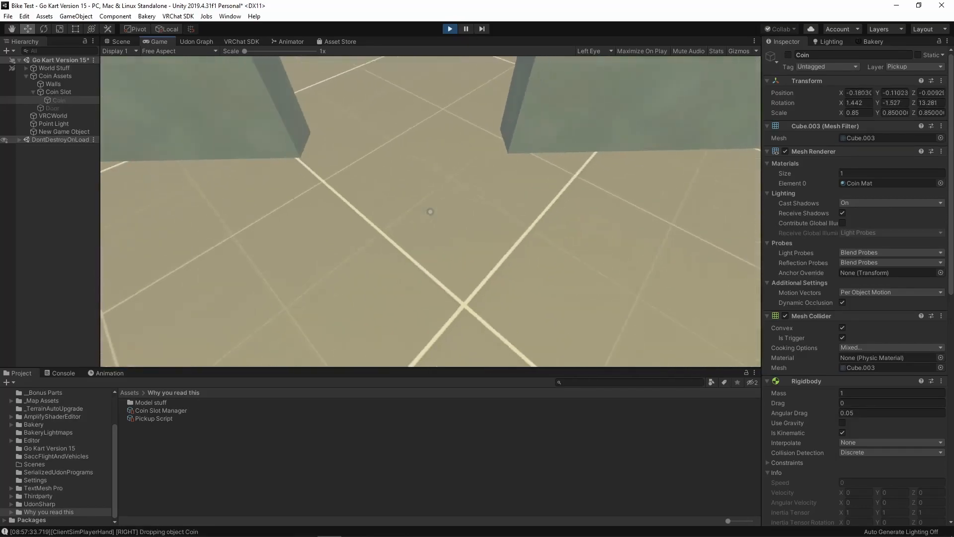
- Duplicate the Coin twice, spacing the copies in a row on the side away from the coin slot
right_drag(514, 256, 451, 271)
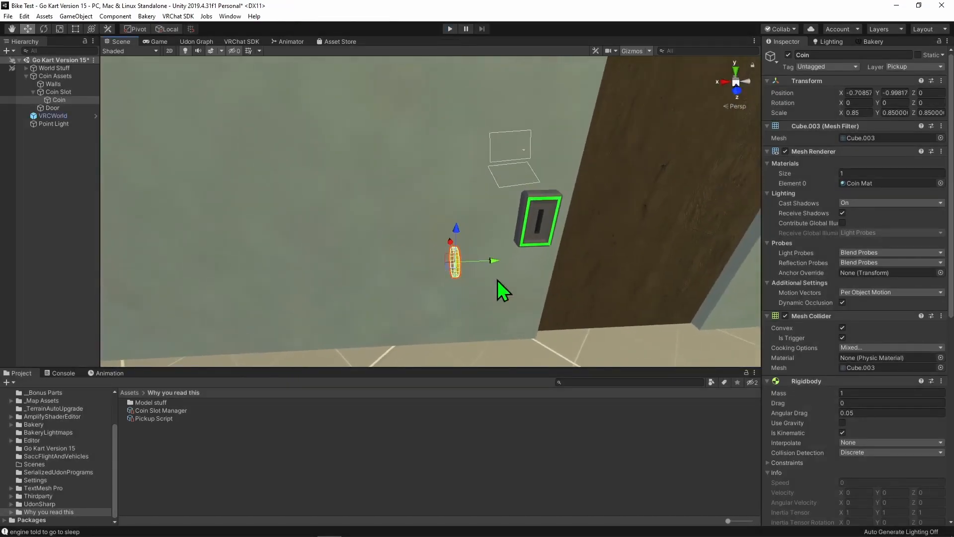
key(ctrl+d)
drag(492, 260, 407, 268)
key(ctrl+d)
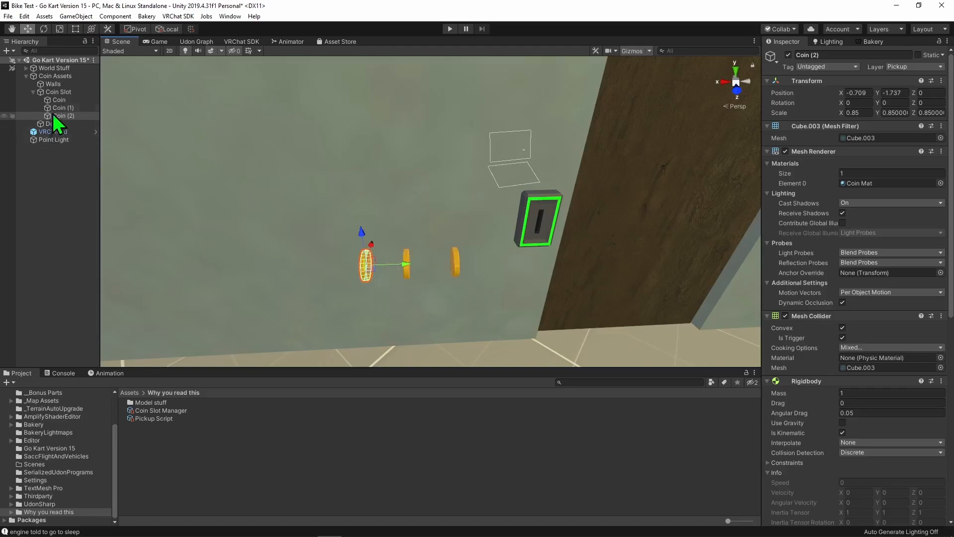
- Set the Coin Slot's targetPickups to 3
click(59, 92)
scroll(861, 301, down, 5)
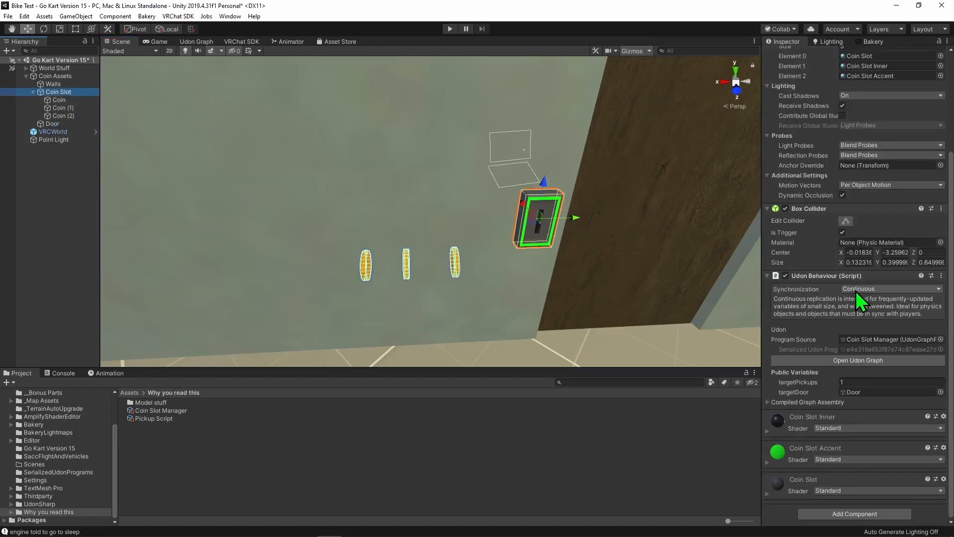
click(855, 382)
text(3)
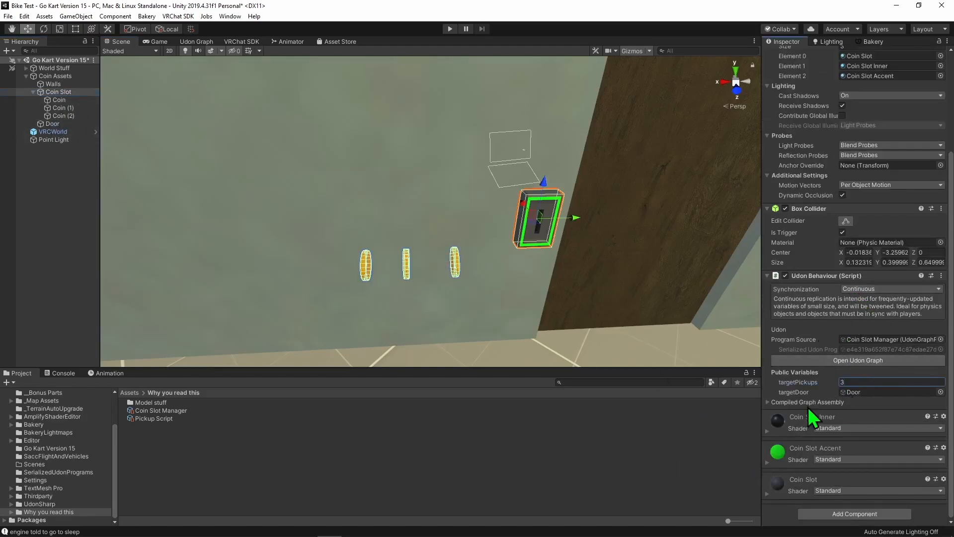
- Test in play mode by inserting all three coins into the slot and walking through the doorway
click(450, 29)
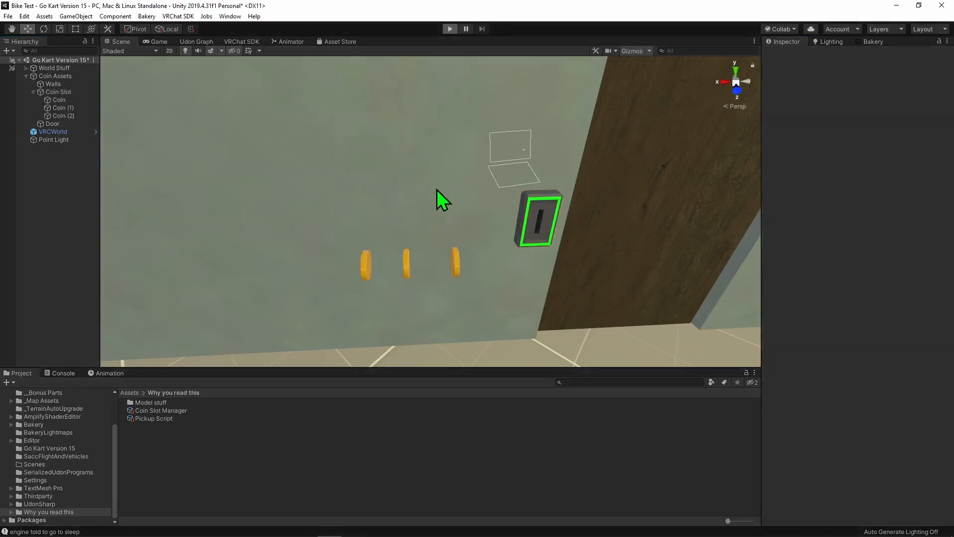
click(430, 212)
key(w)
key(s)
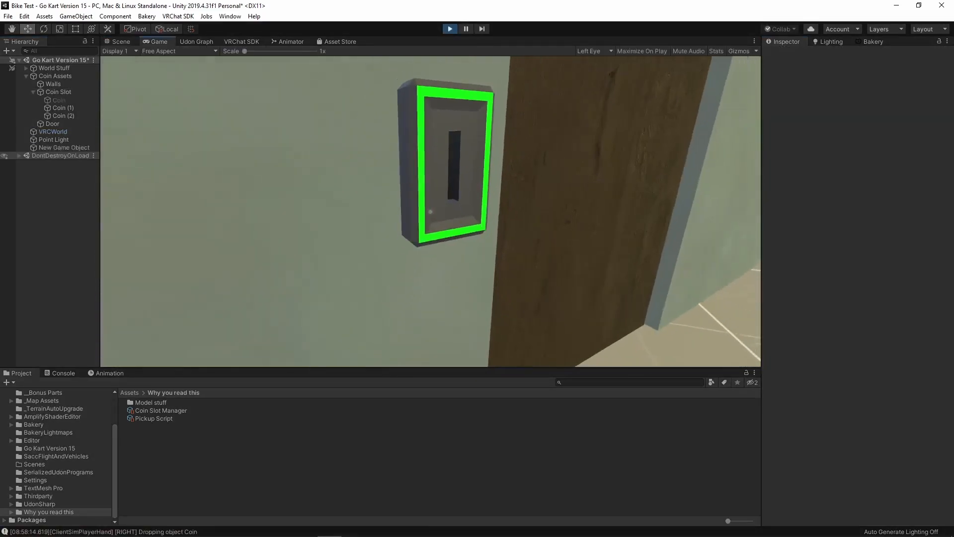
key(s)
key(w)
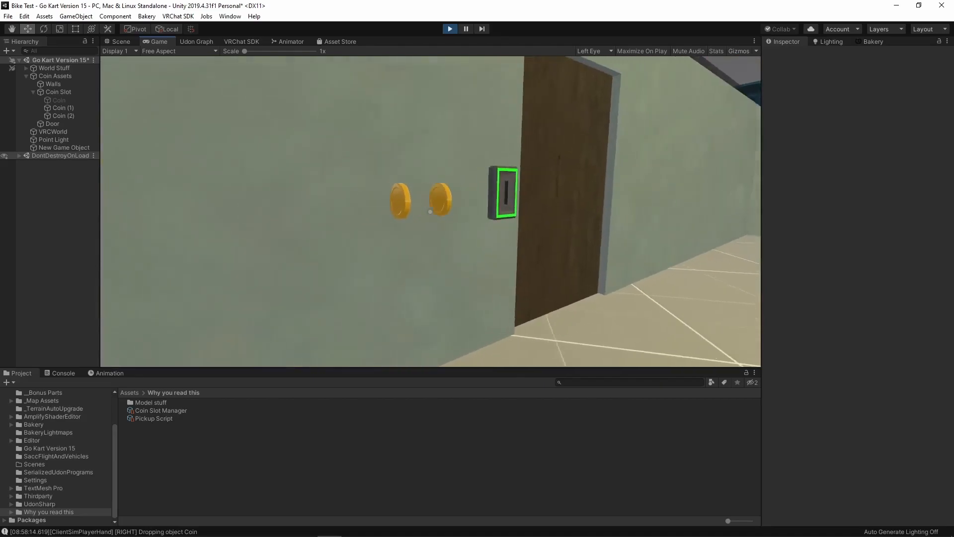
click(430, 212)
key(w)
key(d)
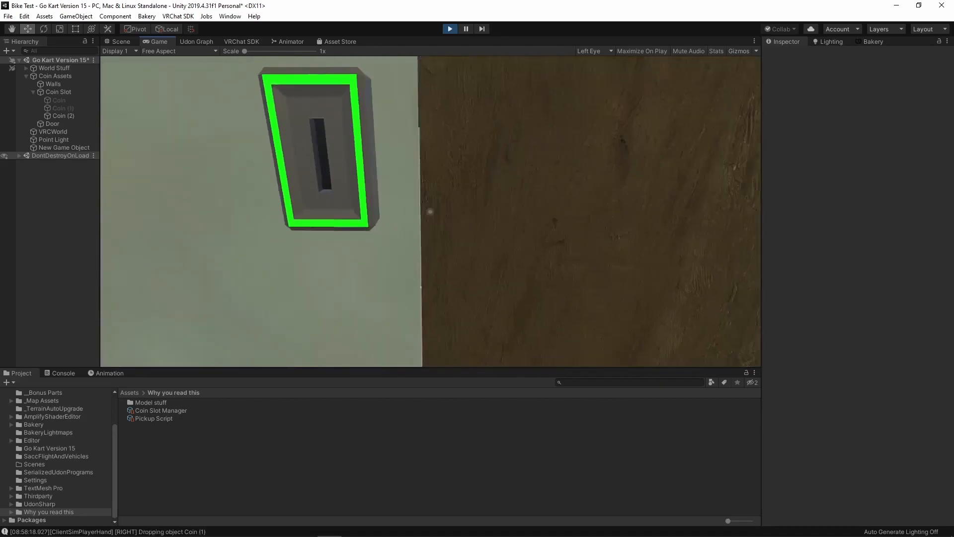
key(s)
click(431, 212)
key(w)
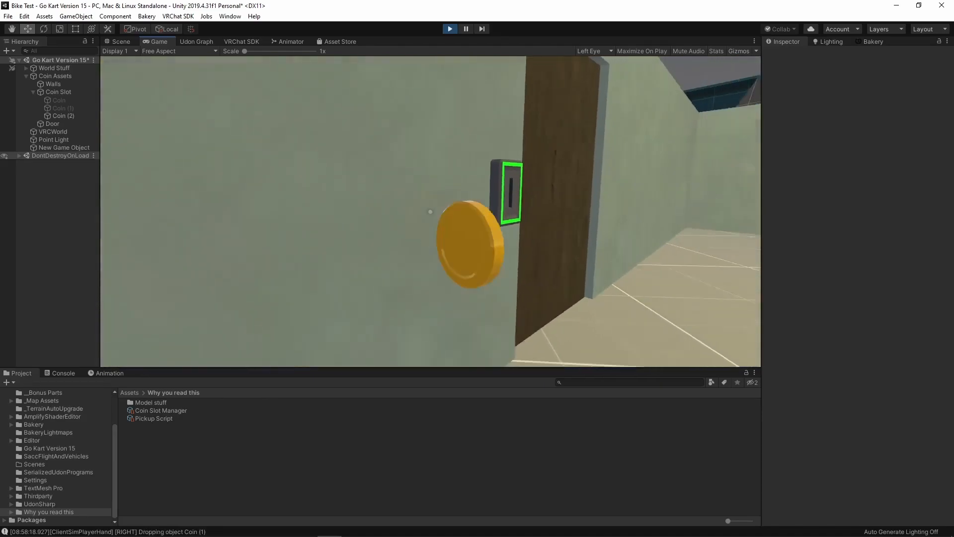
key(s)
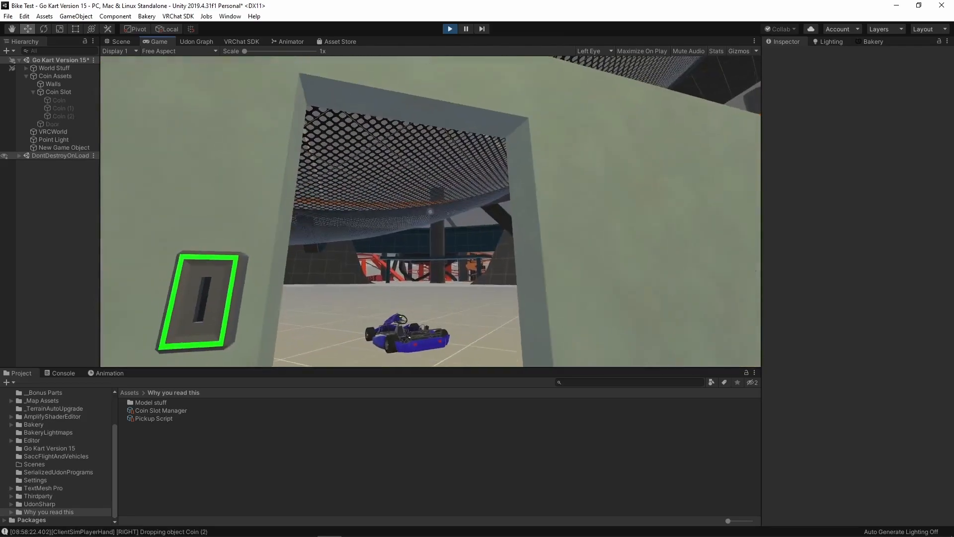
key(w)
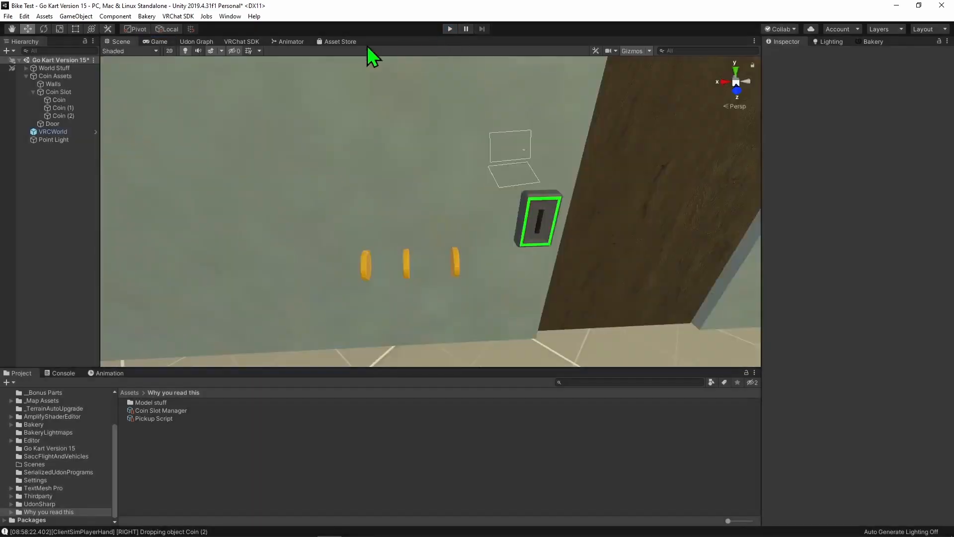
- Leave play mode and set the Coin Slot's targetPickups to 2
click(53, 92)
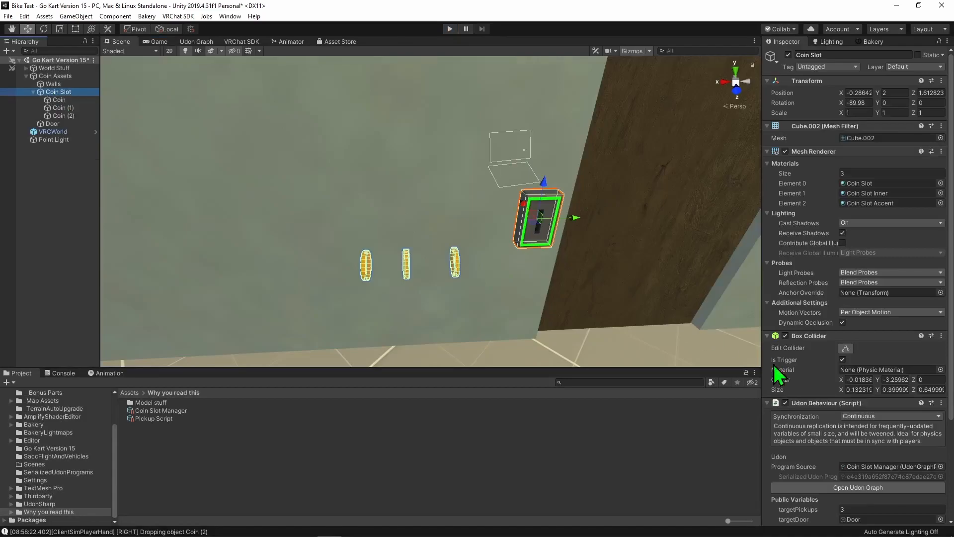
scroll(773, 366, down, 5)
click(910, 381)
text(2)
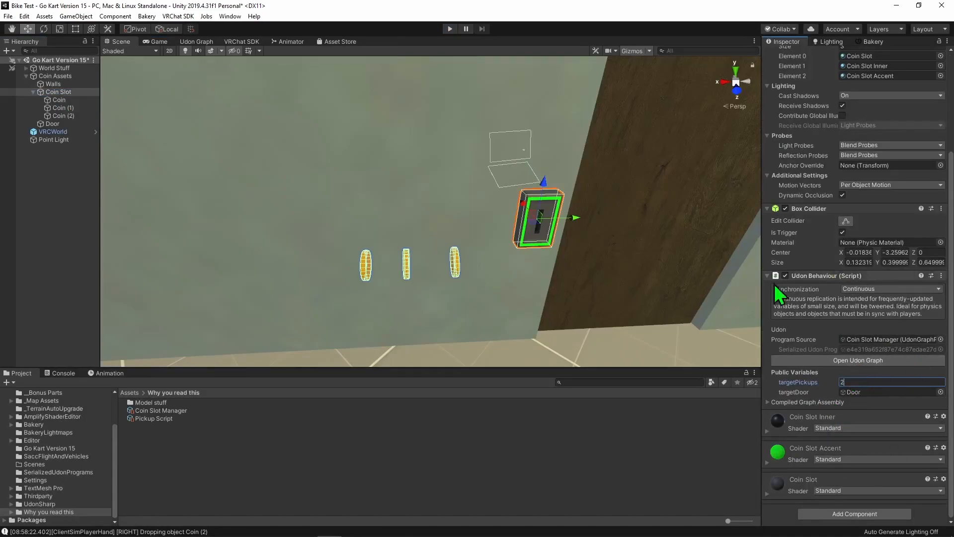
- Test the two-coin door in play mode, insert the remaining coin as well, and exit play mode
click(450, 29)
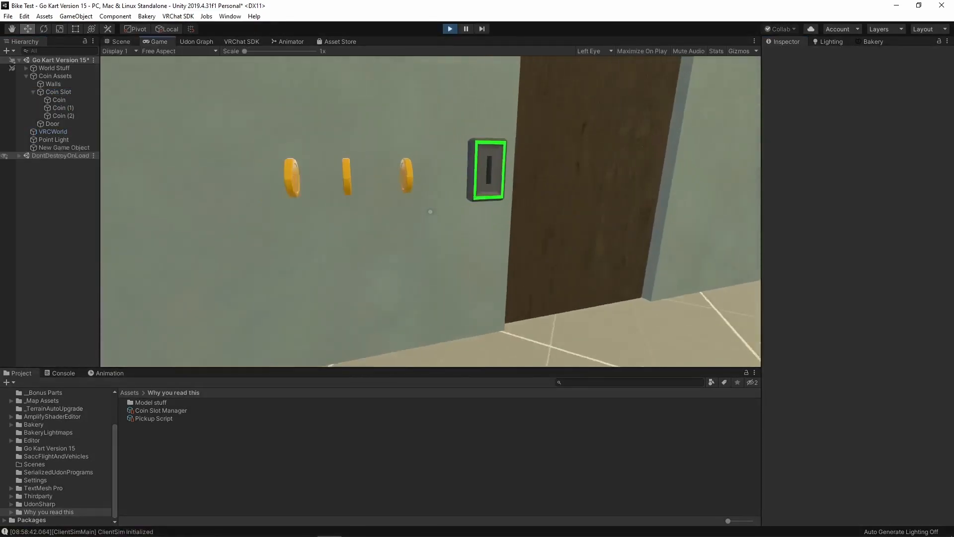
key(w)
click(431, 211)
key(w)
key(s)
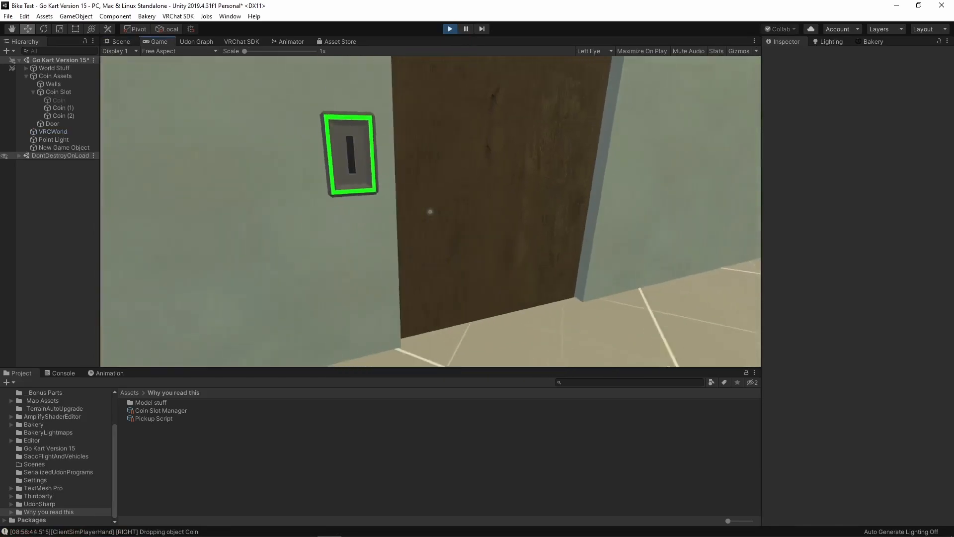
key(a)
key(w)
click(430, 212)
key(w)
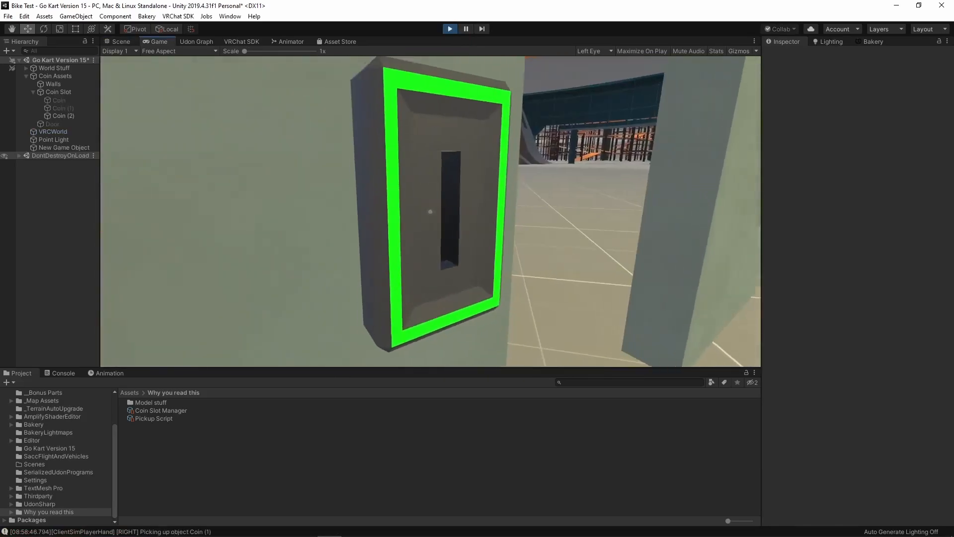
key(s)
key(w)
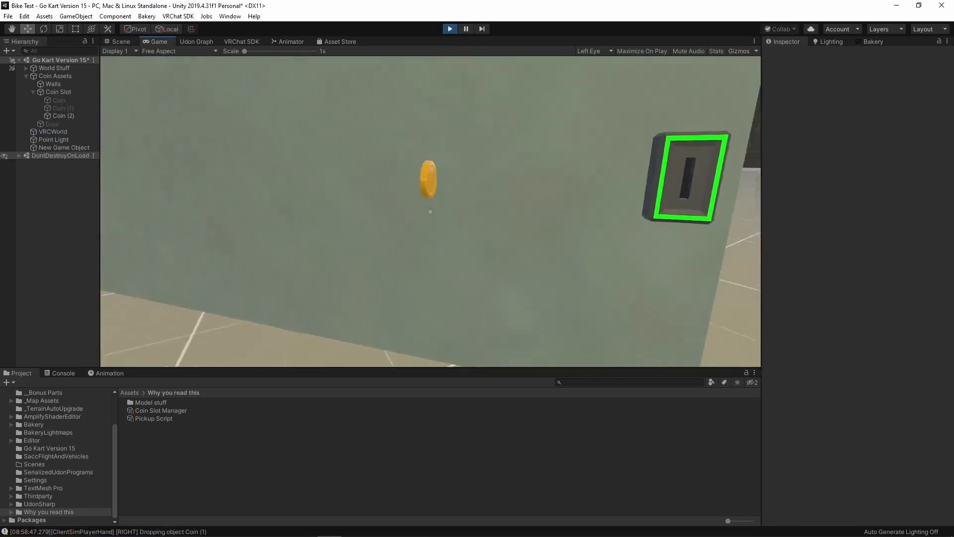
click(430, 211)
key(ctrl+p)
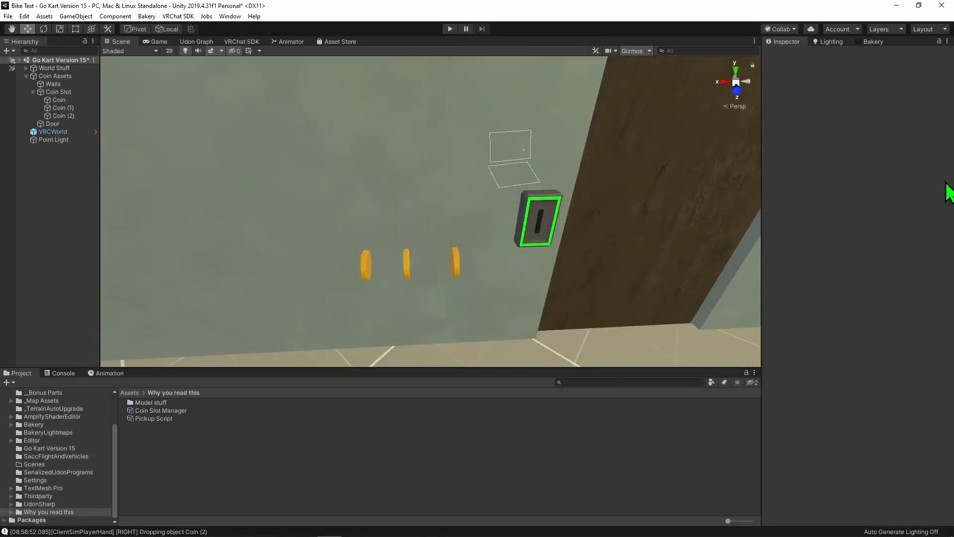
- Frame the Door in the scene, then close and reopen the Animation window, docking it beside the Console
click(672, 205)
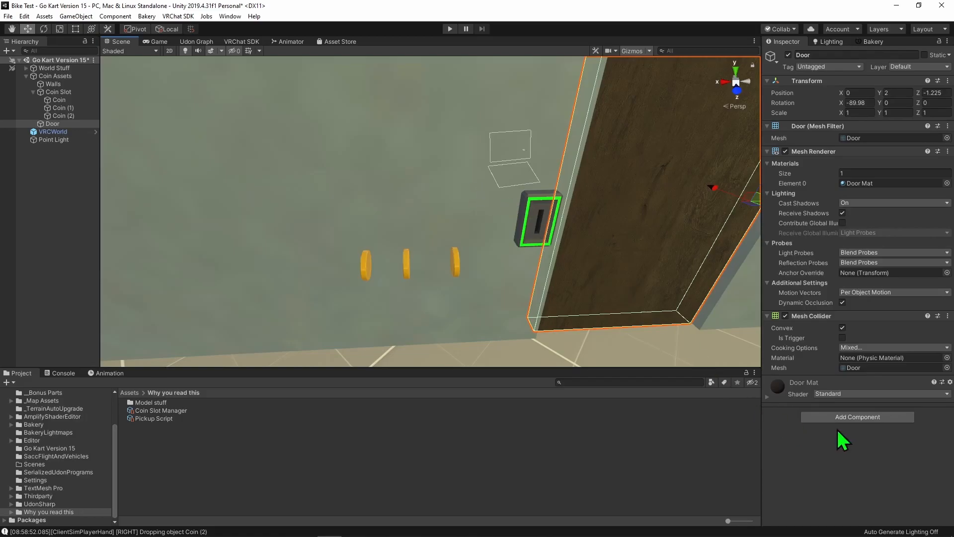
key(f)
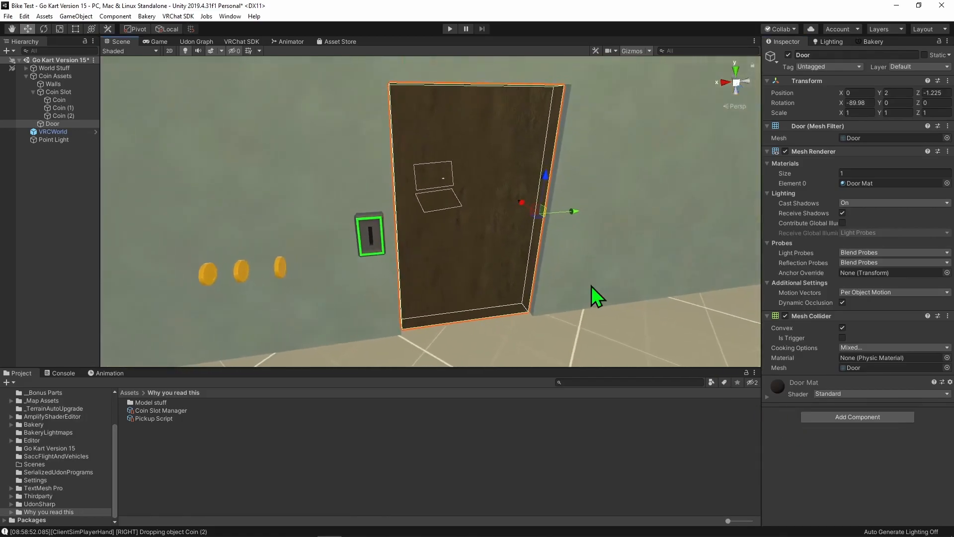
click(112, 375)
right_click(111, 374)
click(145, 406)
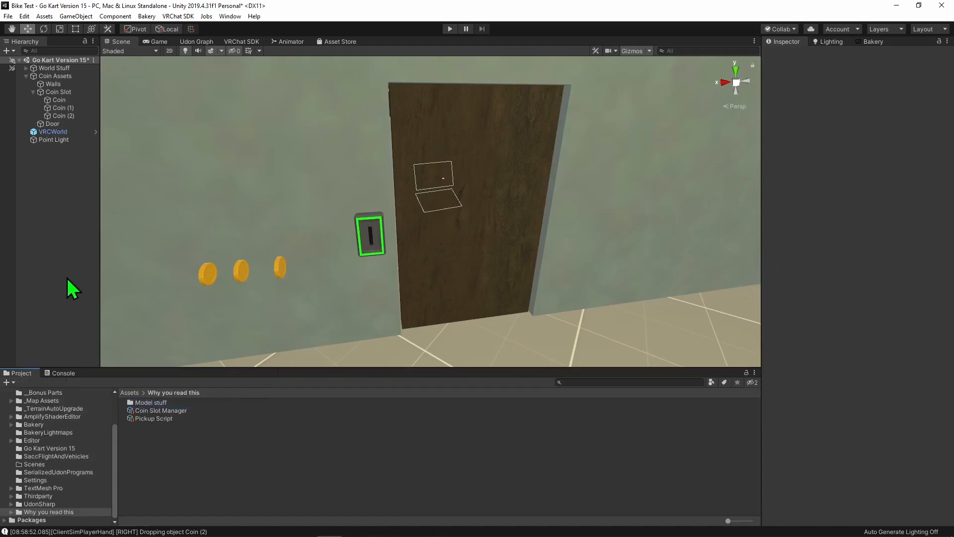
key(ctrl+6)
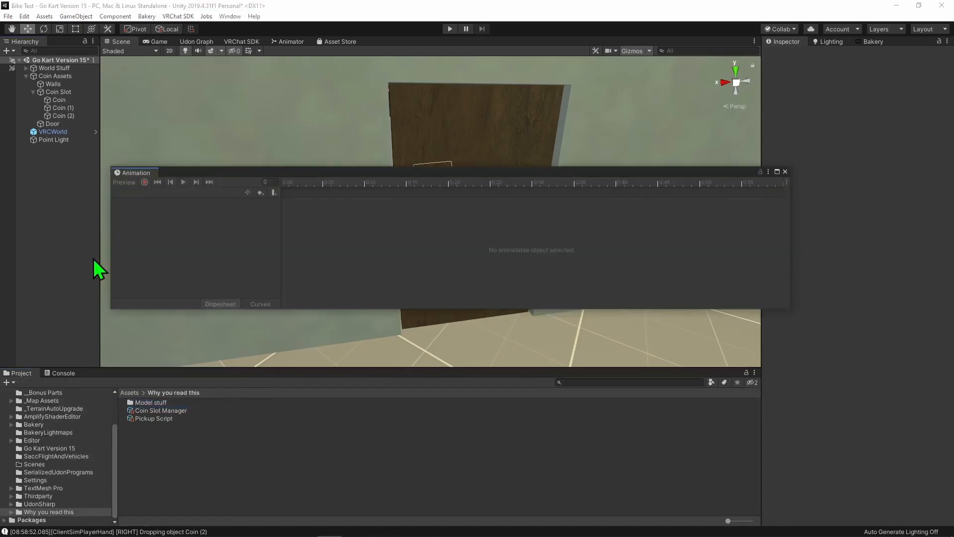
drag(131, 175, 104, 371)
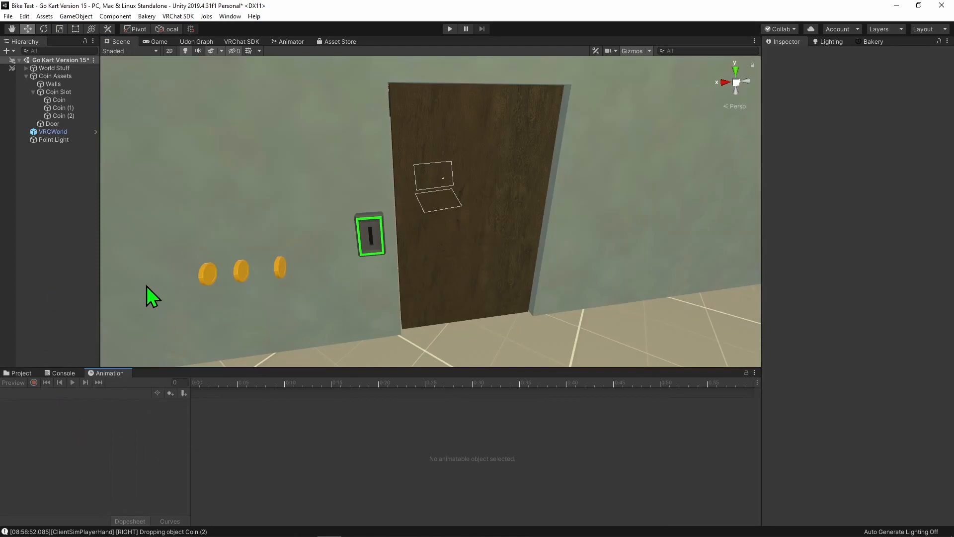
- Create an animation clip named Door Open for the Door in the Why you read this folder
click(472, 228)
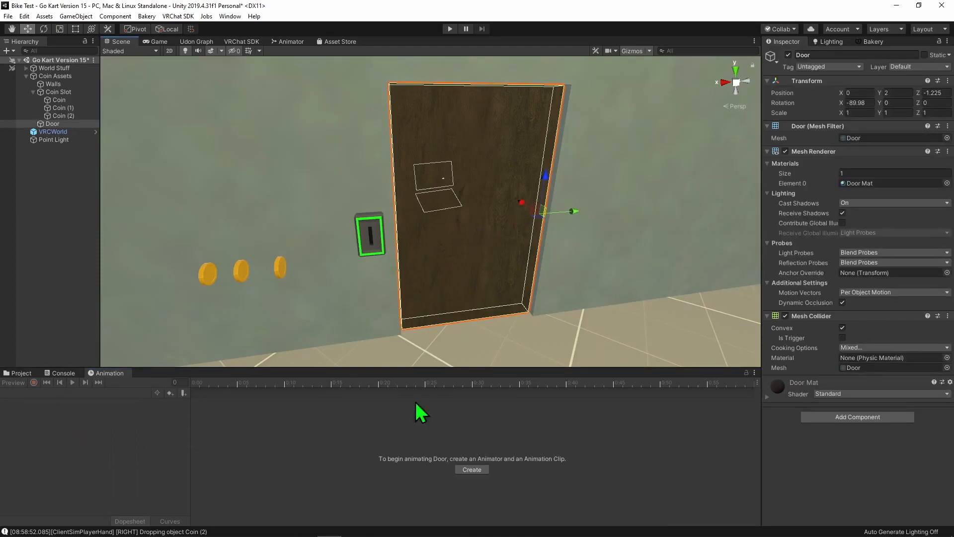
click(471, 469)
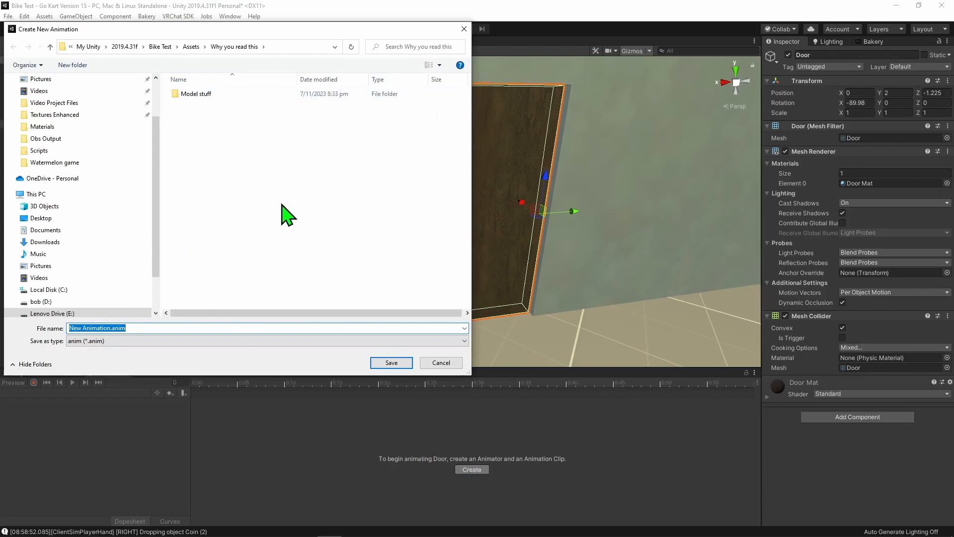
text(anim)
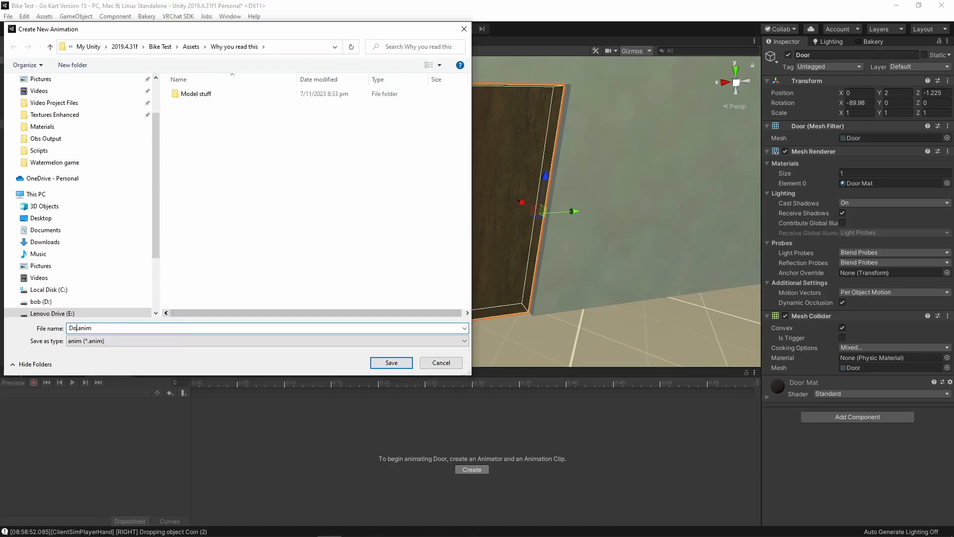
text(Door Open)
key(Return)
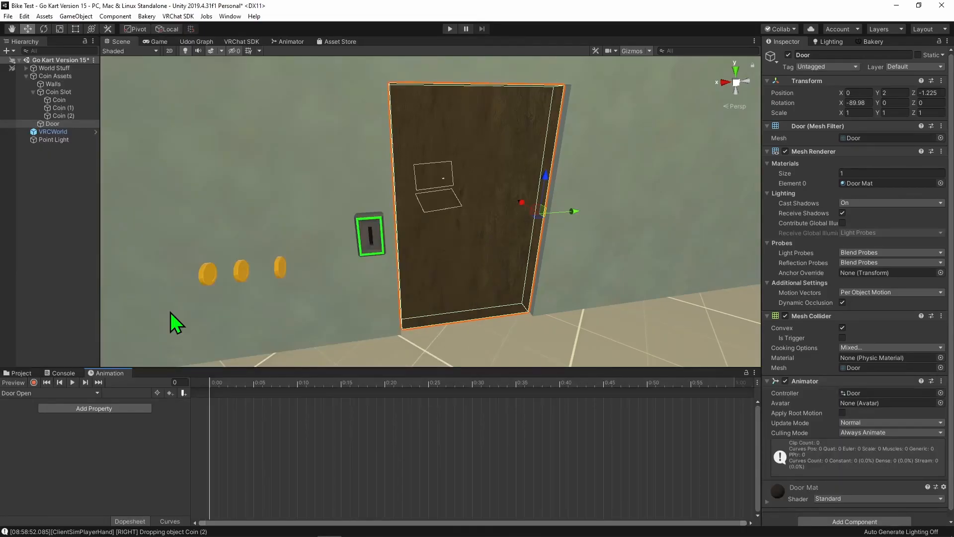
- Record Door rotation keyframes, closed at frame 0 and swung open to 90 degrees on Z at frame 30
click(33, 382)
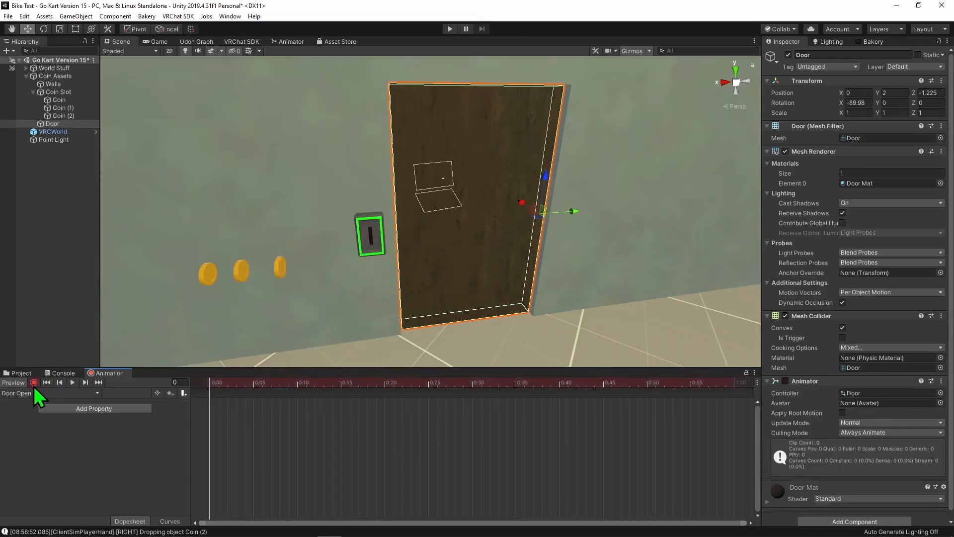
click(44, 29)
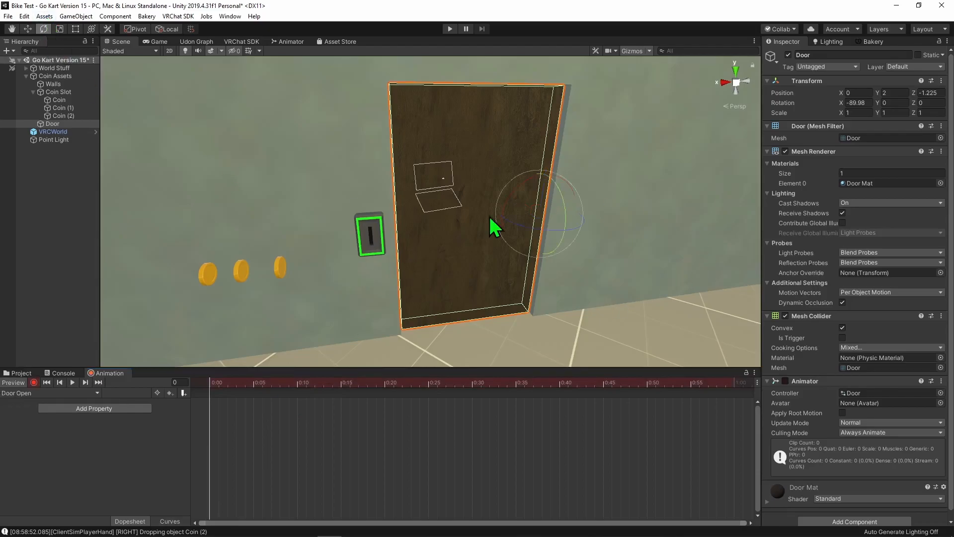
drag(524, 226, 517, 225)
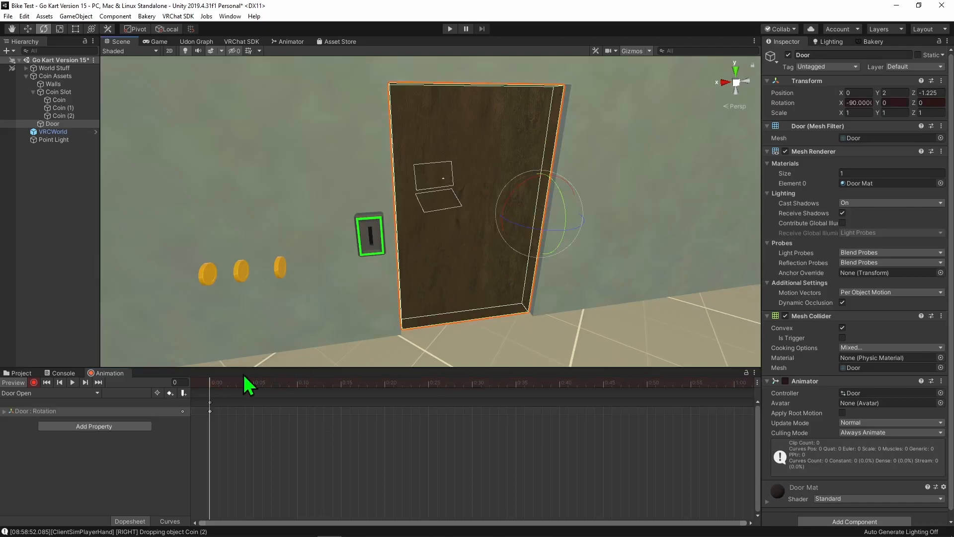
click(430, 383)
drag(438, 383, 475, 382)
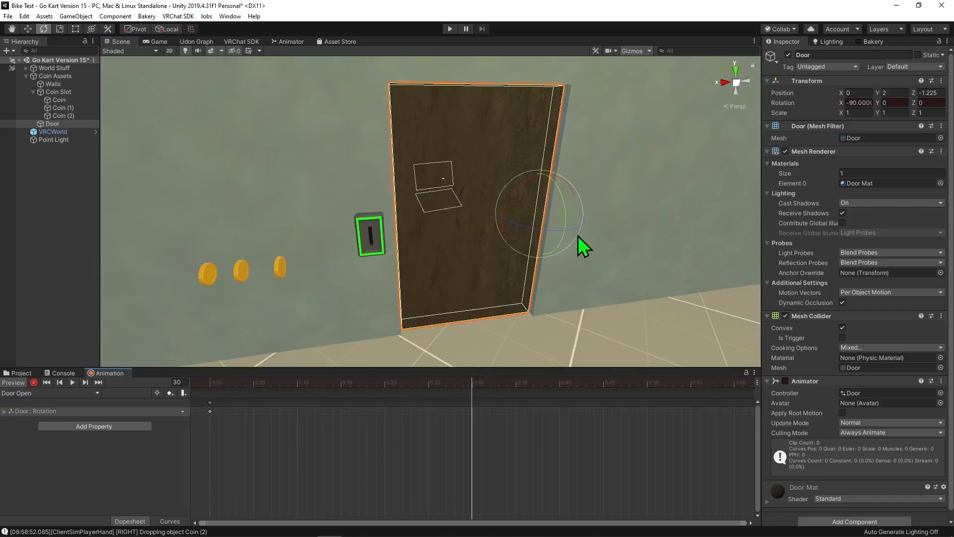
ctrl+drag(554, 234, 419, 247)
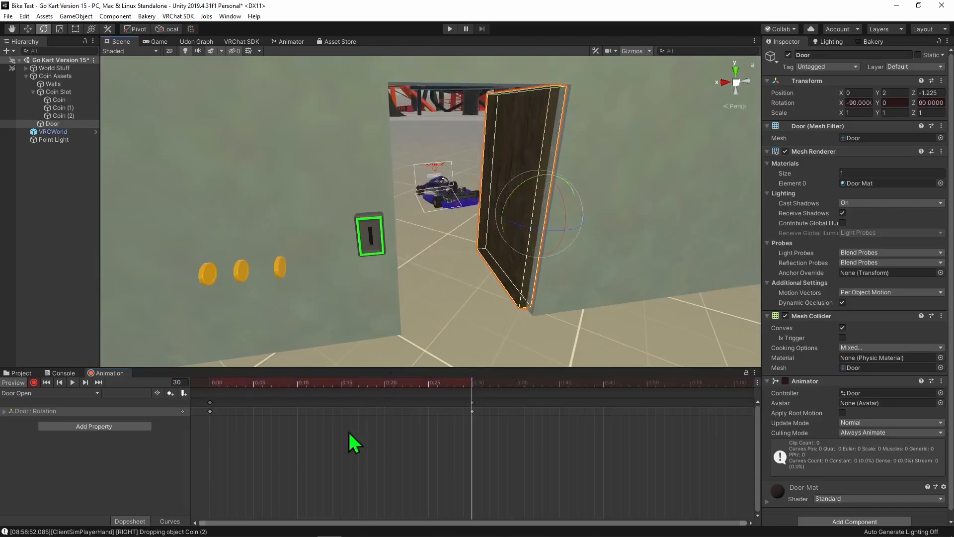
- Slow the Door Open animation by moving its end keyframe to 1:00, preview the playback, and leave preview mode
click(72, 383)
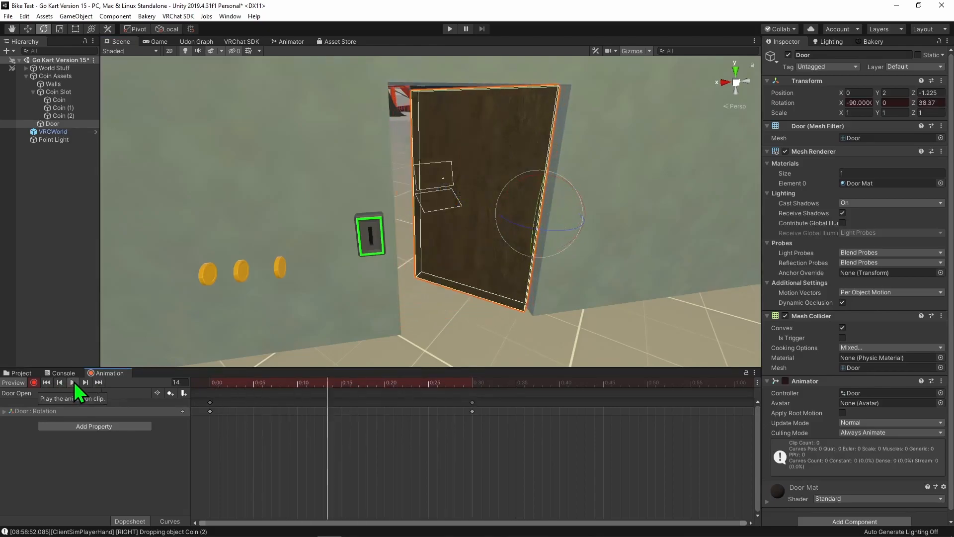
drag(476, 407, 735, 401)
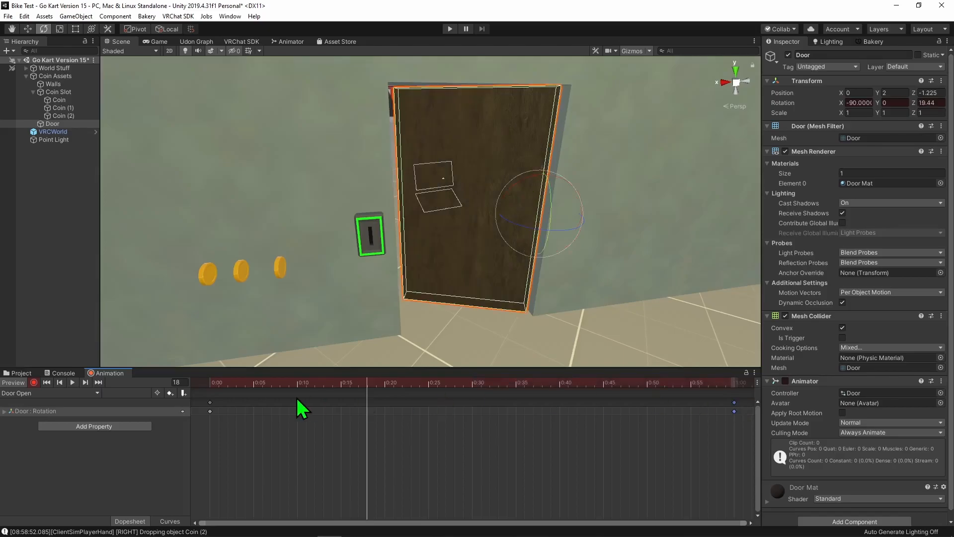
click(72, 382)
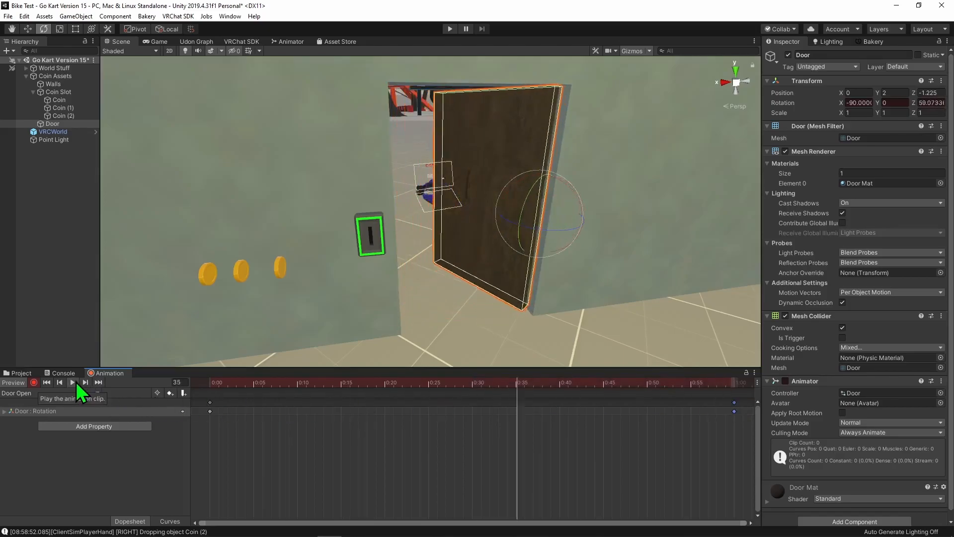
click(15, 382)
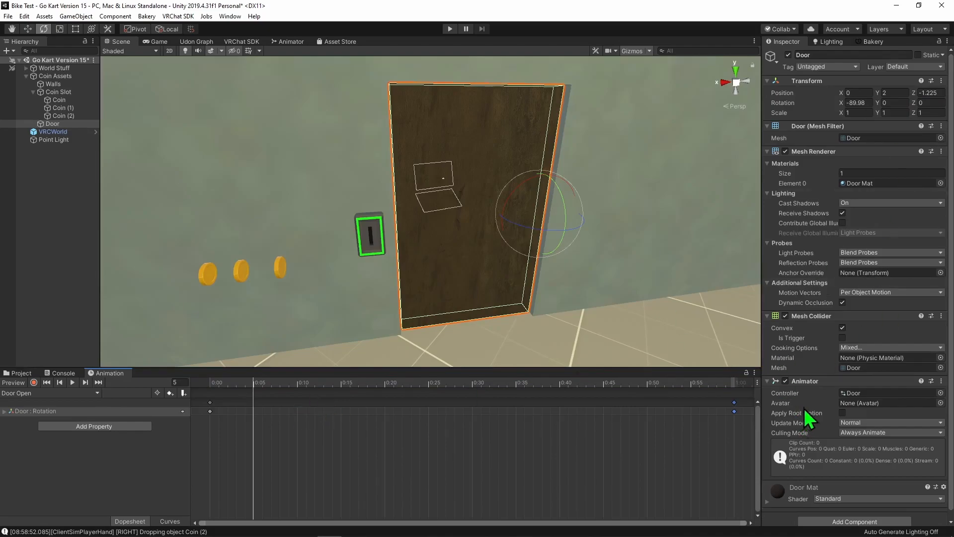
- Open the Door's animator controller and inspect the Door Open state in its Base Layer
double_click(863, 394)
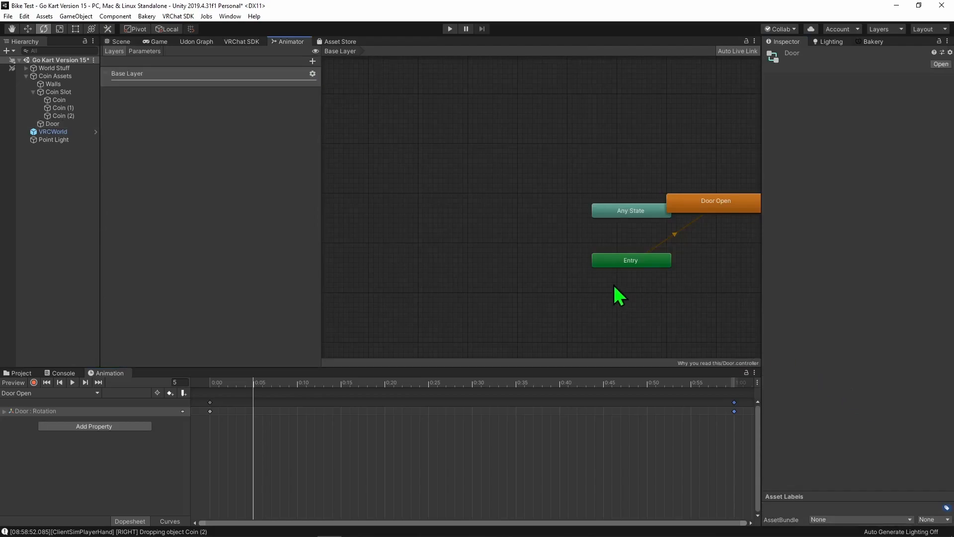
drag(549, 222, 598, 225)
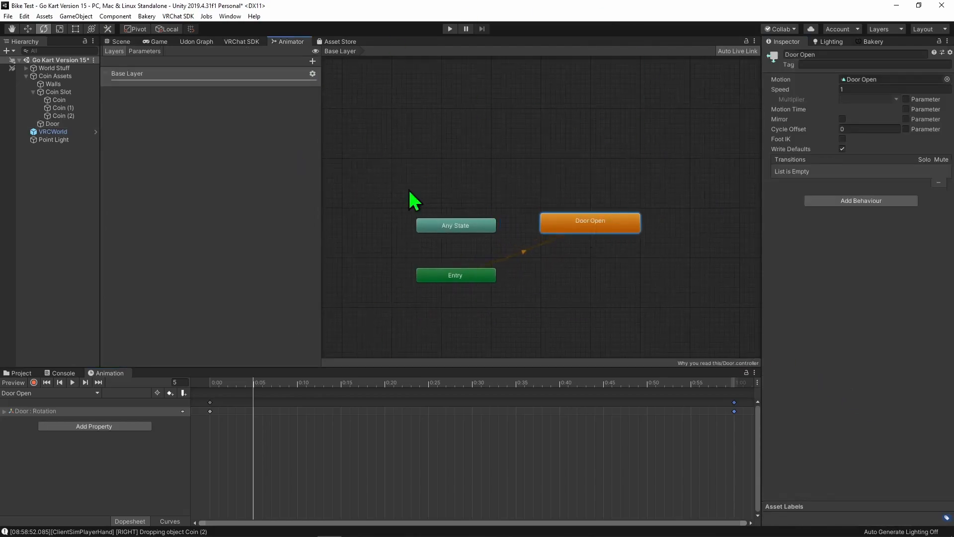
key(f)
click(517, 271)
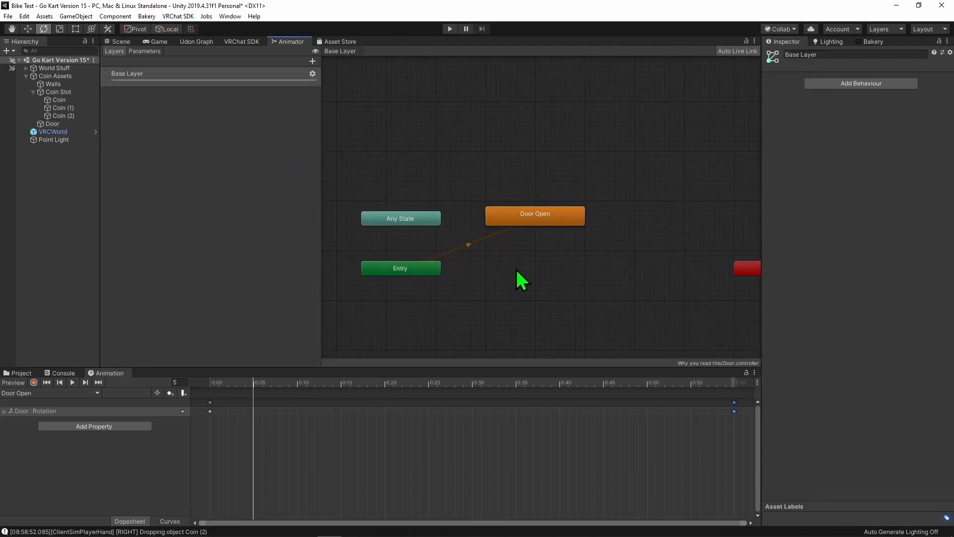
- Add an empty state to the Door controller's Base Layer and make it the layer's default state
click(151, 53)
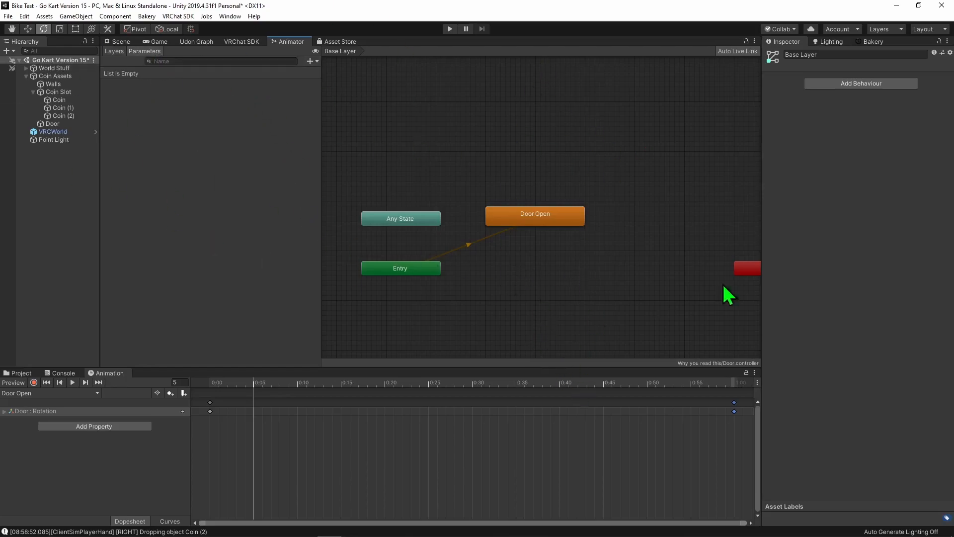
click(115, 51)
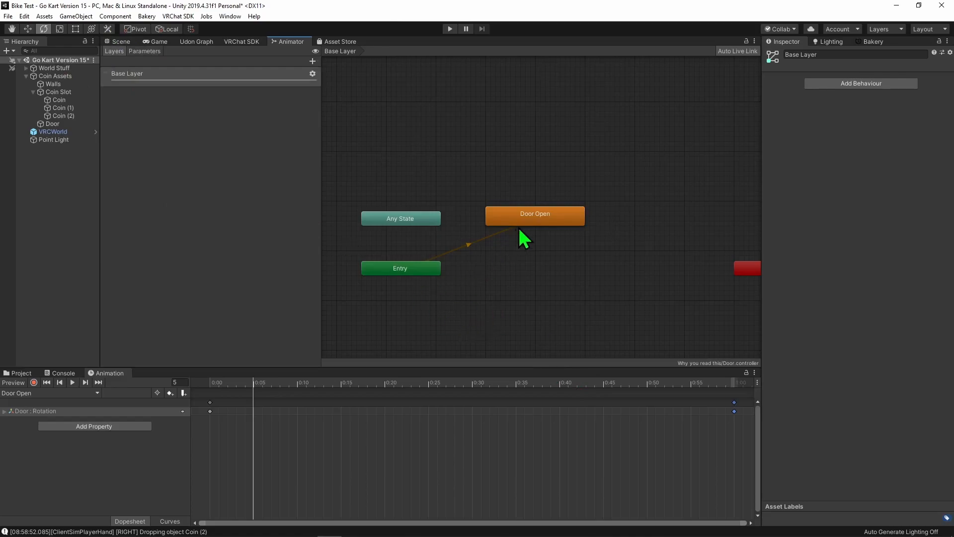
right_click(526, 263)
mouse_move(589, 269)
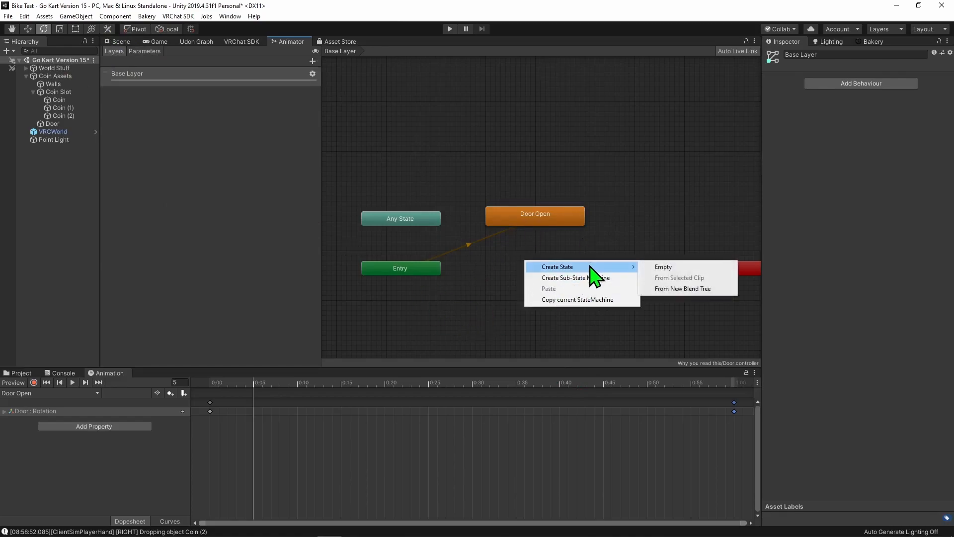
click(688, 267)
right_click(545, 269)
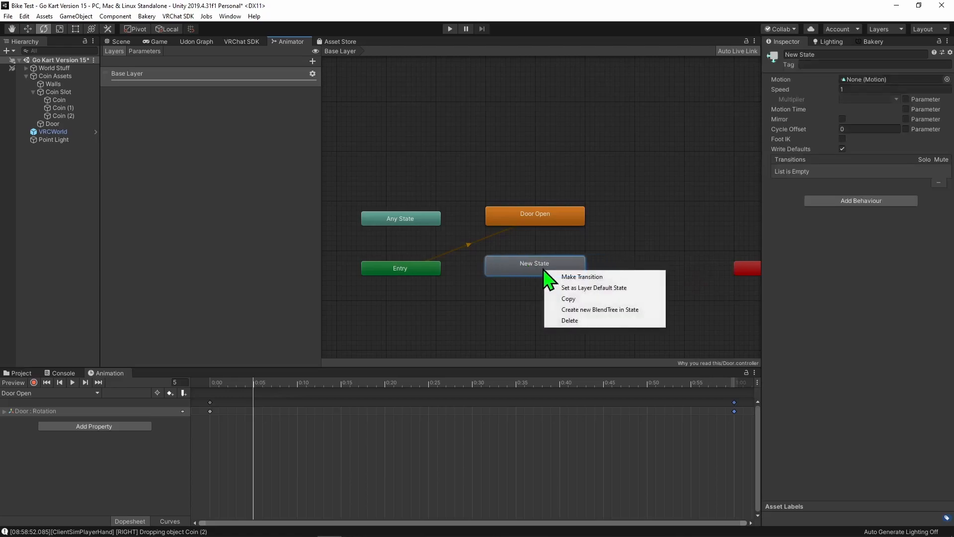
click(587, 287)
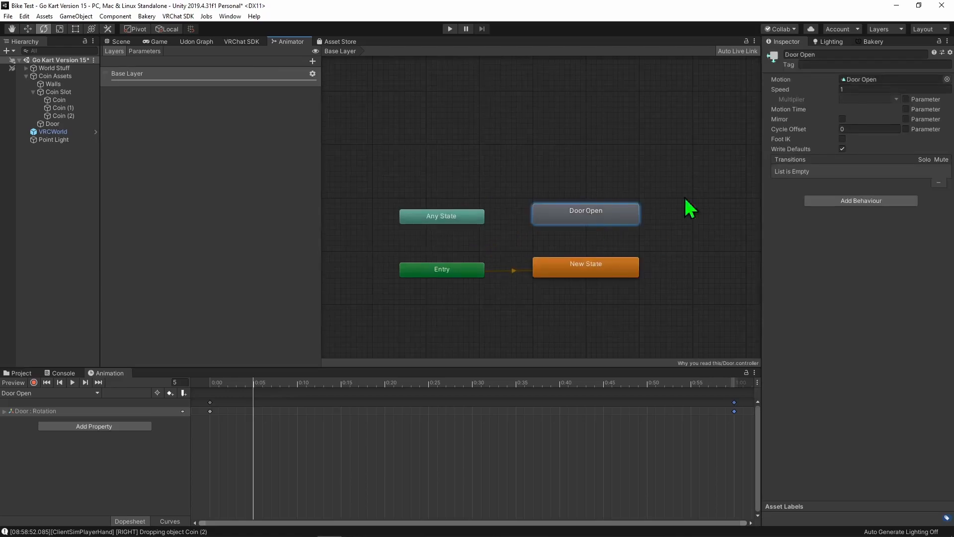
- Rename the Door Open state to OpenDoor and shift it slightly closer to the default state
text(OpenDoor)
key(Return)
click(836, 55)
click(688, 113)
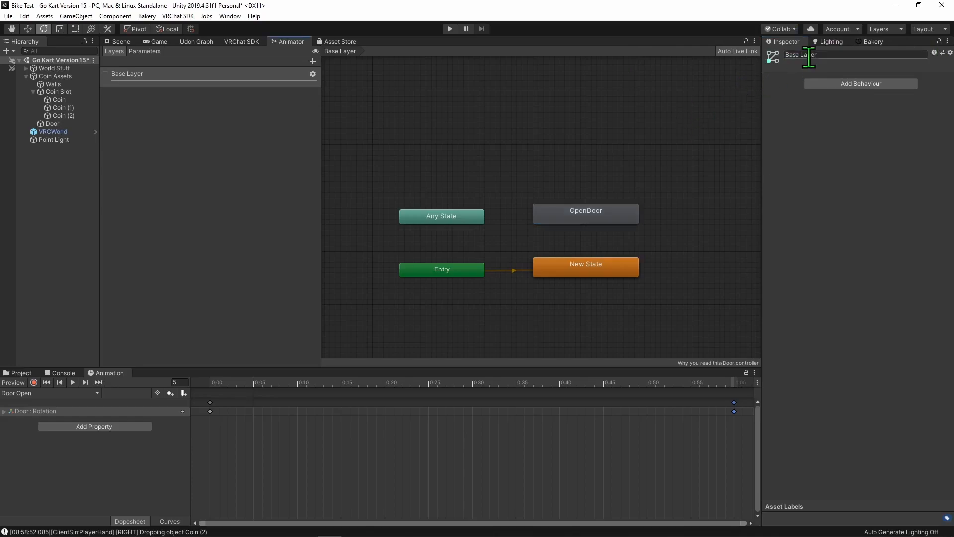
drag(615, 214, 615, 220)
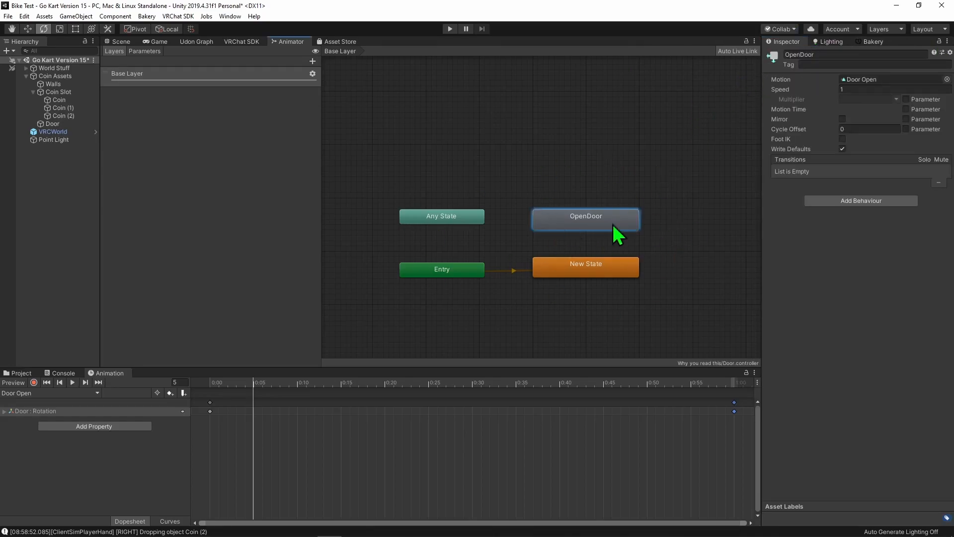
- Turn off Loop Time for the Door Open animation clip in the Why you read this folder
click(20, 374)
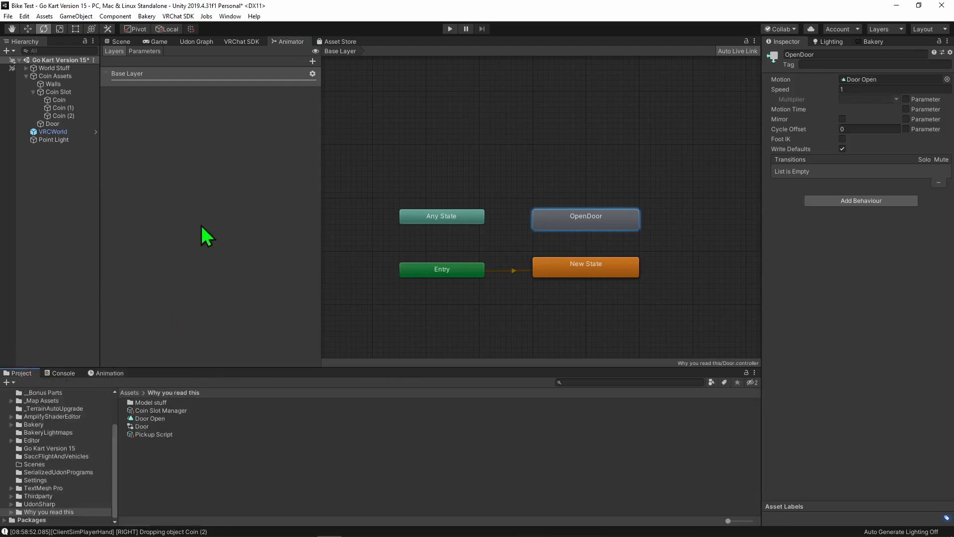
click(160, 419)
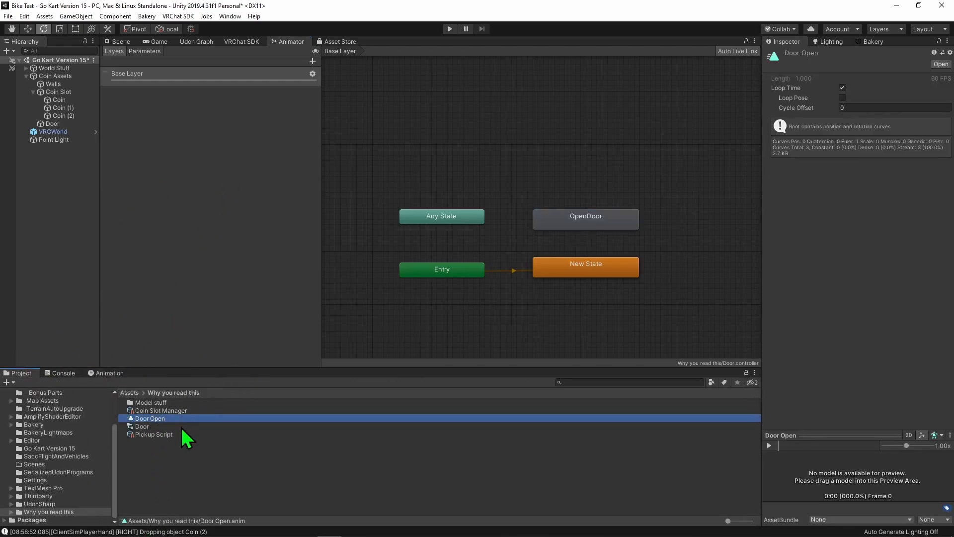
click(842, 88)
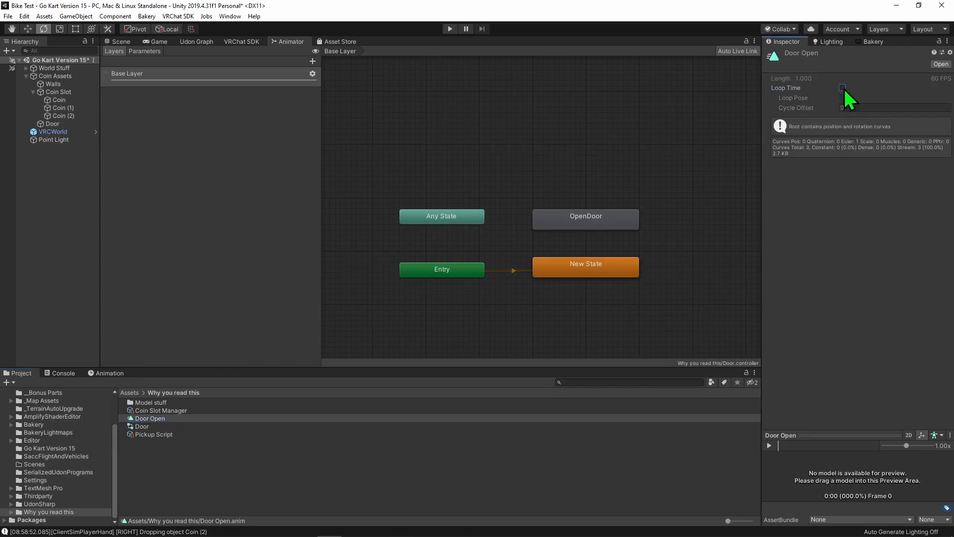
click(619, 139)
- Run the scene with the Door selected and check its active animator state and its position in the scene
click(52, 124)
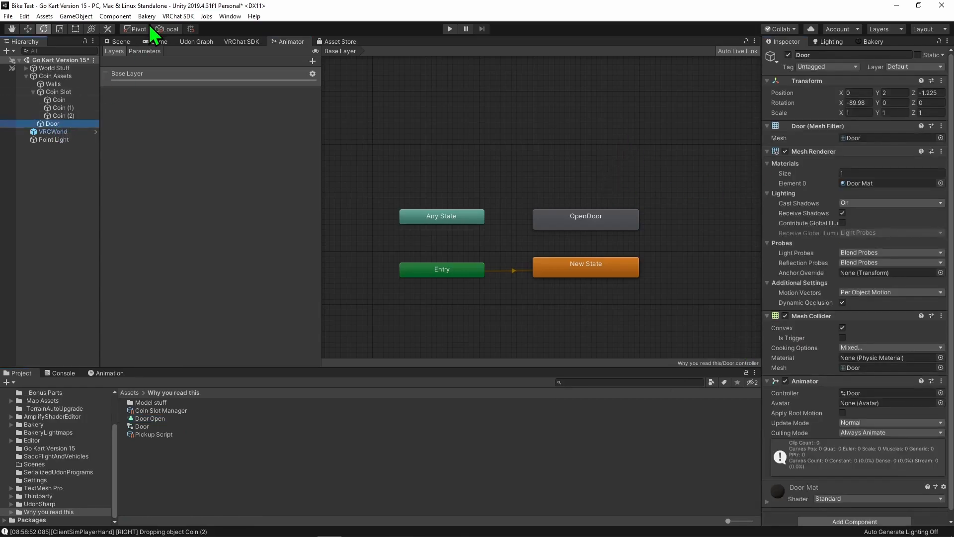
click(119, 43)
click(450, 29)
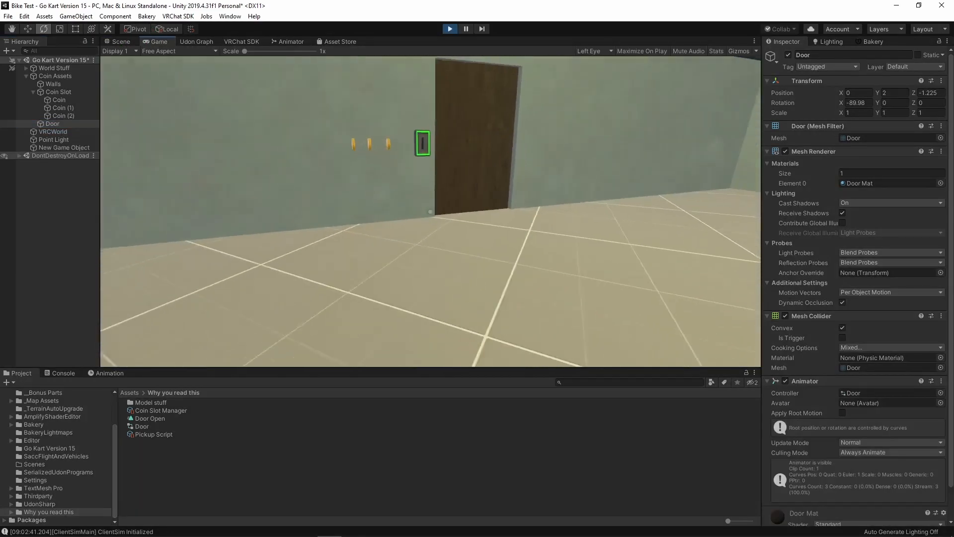
click(287, 41)
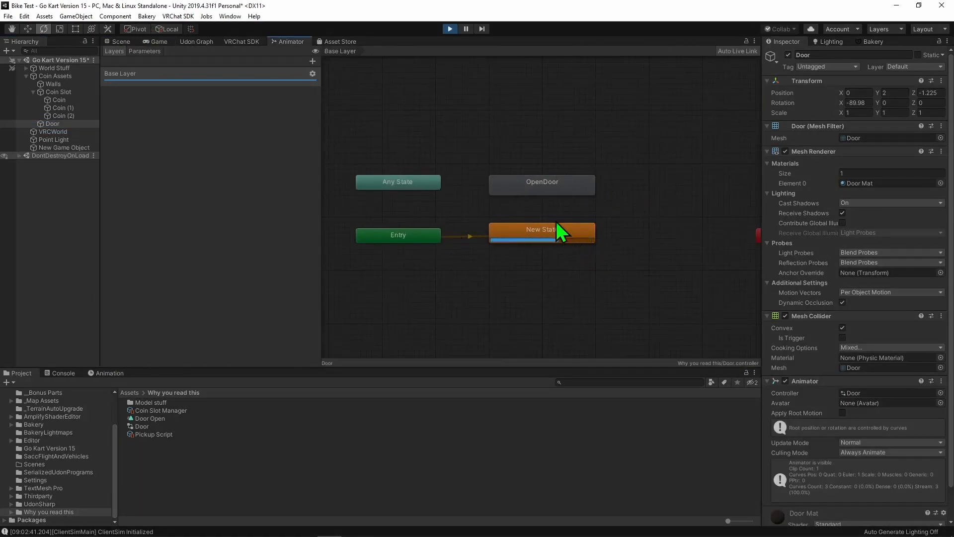
click(120, 42)
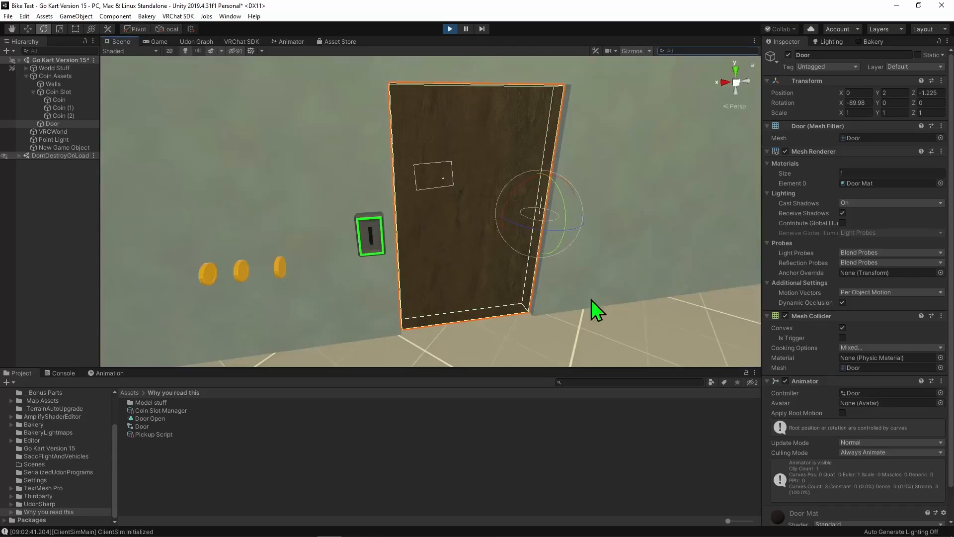
- Jump the running animator to the OpenDoor state, inspect the door's swing in the scene, and stop play mode
click(297, 42)
right_click(539, 183)
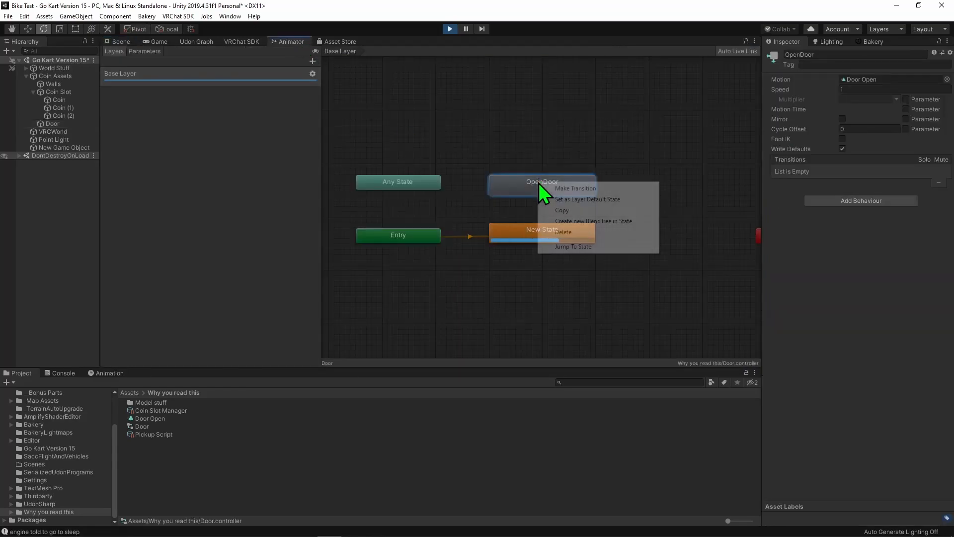
click(597, 247)
click(120, 42)
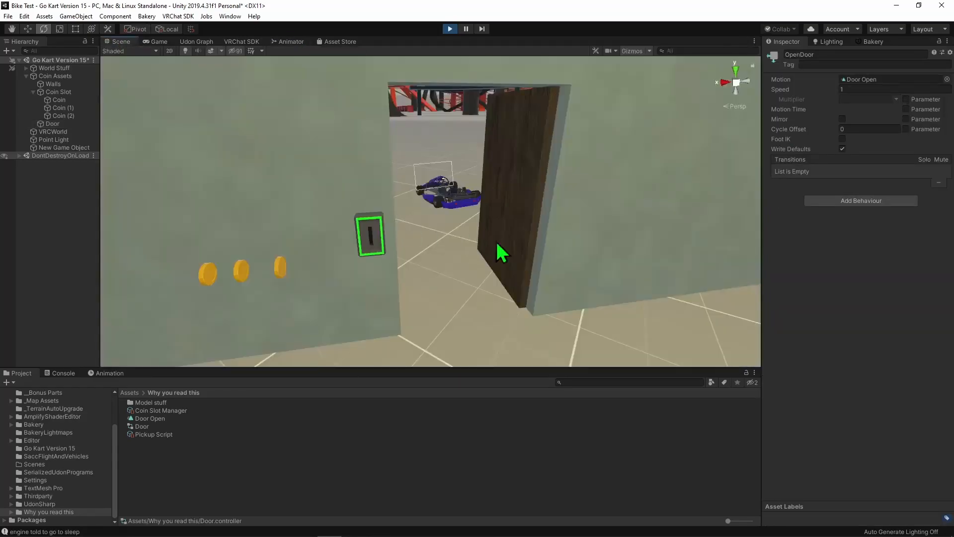
right_drag(544, 242, 494, 251)
right_drag(494, 251, 517, 262)
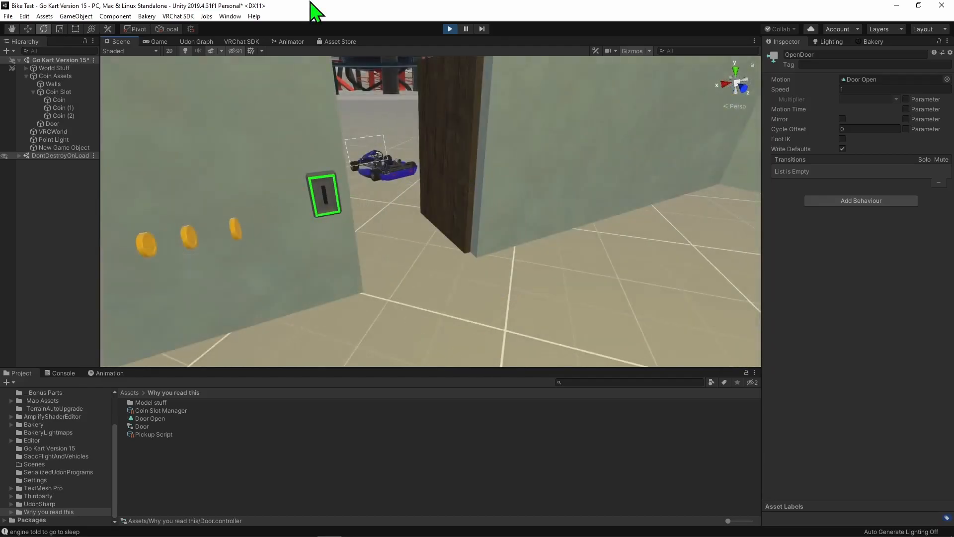
click(297, 42)
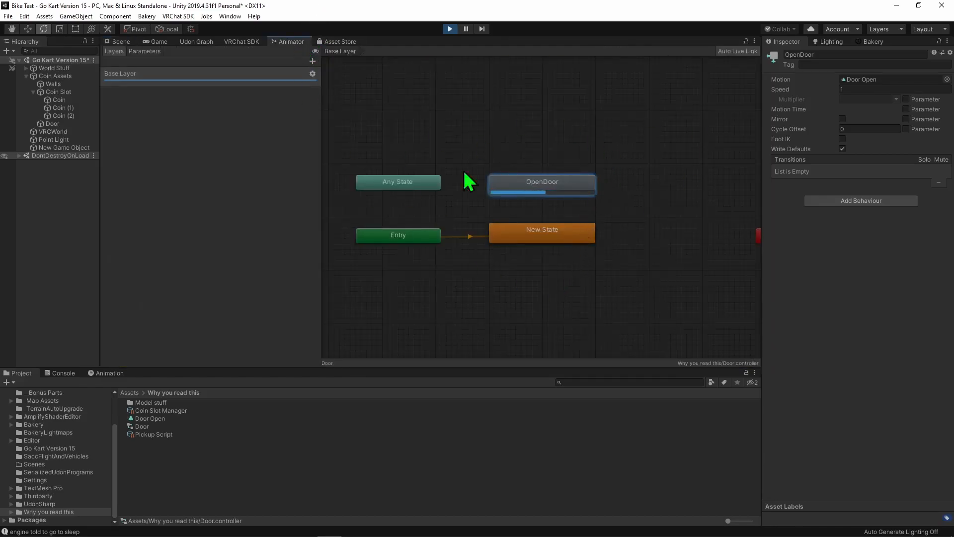
click(655, 150)
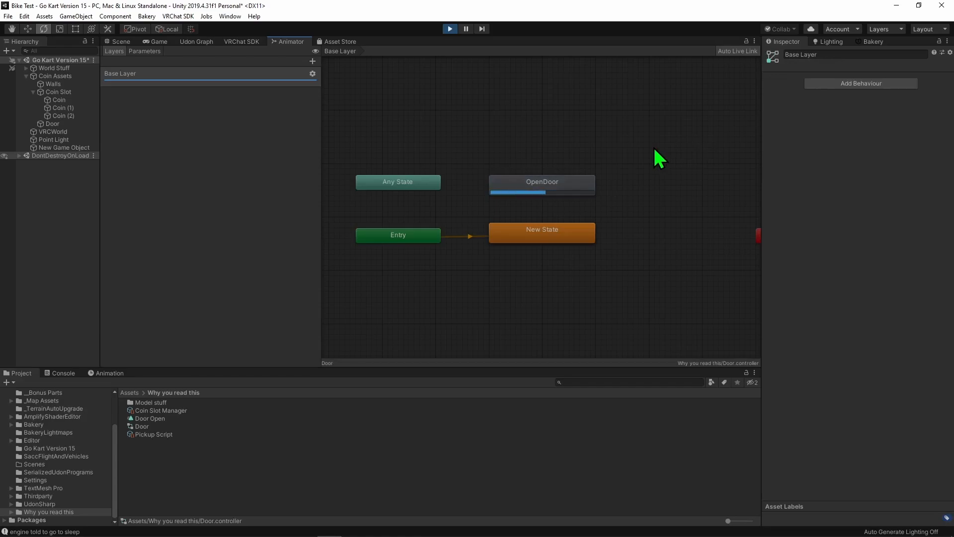
click(450, 29)
- Open the Coin Slot's Coin Slot Manager Udon graph and delete its targetDoor variable
click(59, 92)
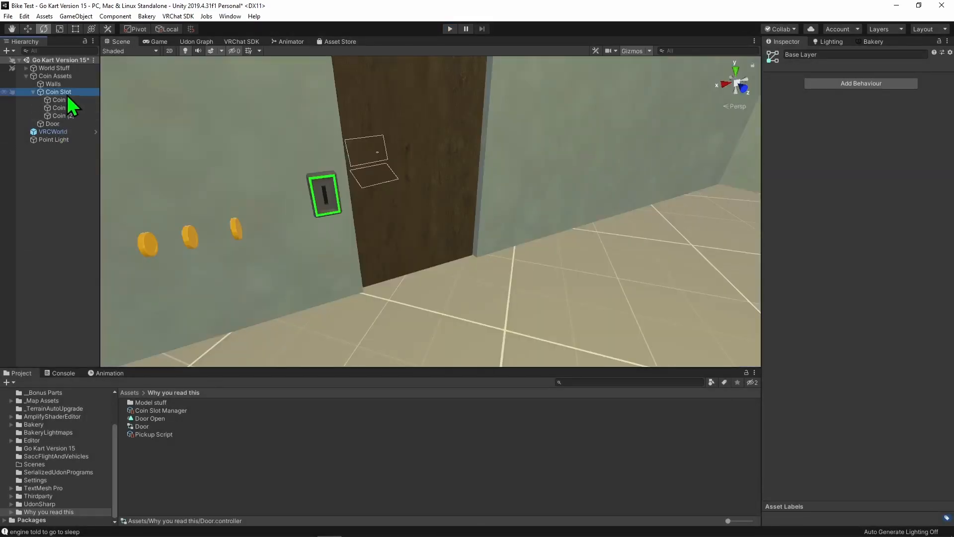
scroll(845, 348, down, 3)
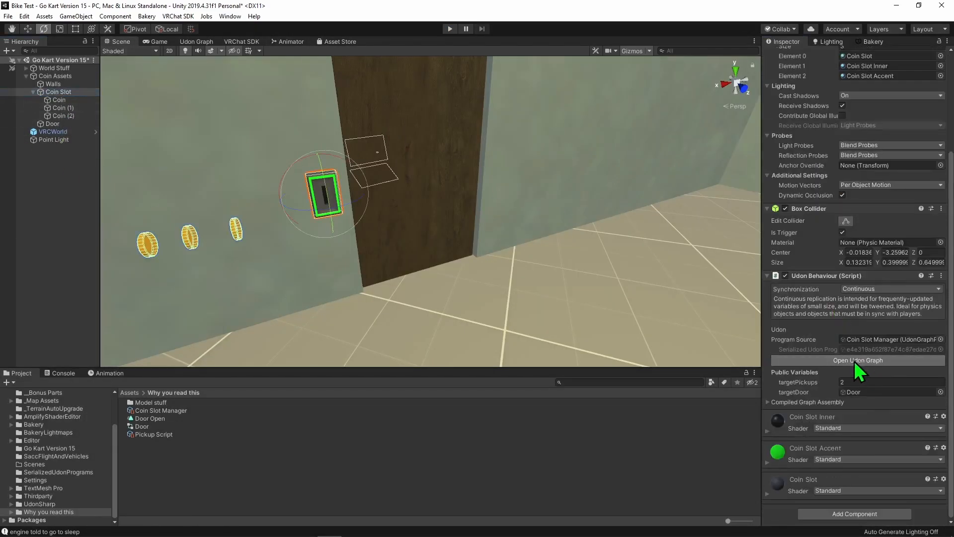
click(859, 360)
scroll(439, 225, down, 2)
scroll(623, 348, up, 4)
drag(404, 177, 650, 341)
click(632, 146)
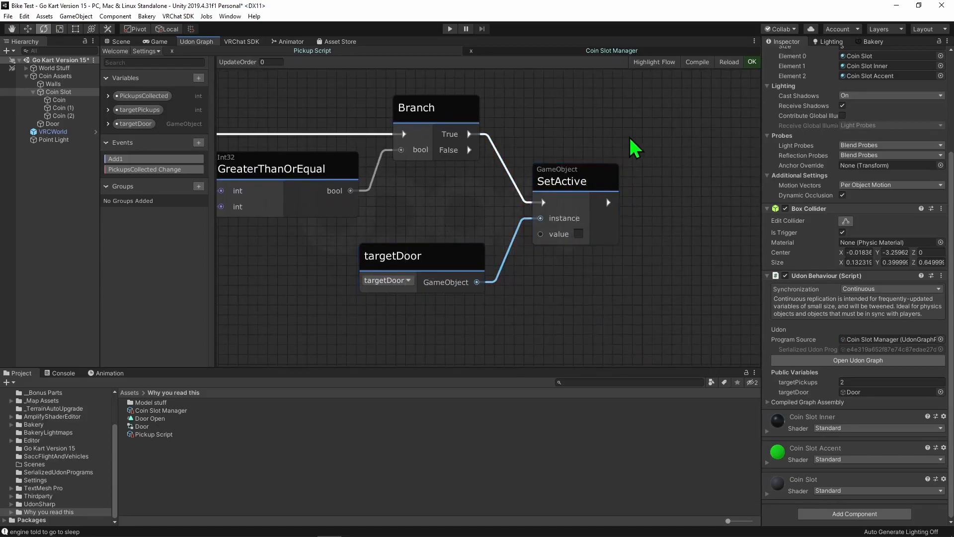
click(199, 78)
click(485, 110)
click(146, 123)
key(Delete)
- Create a public Animator variable named anim and place its node in the graph below the Branch
click(199, 78)
text(animator)
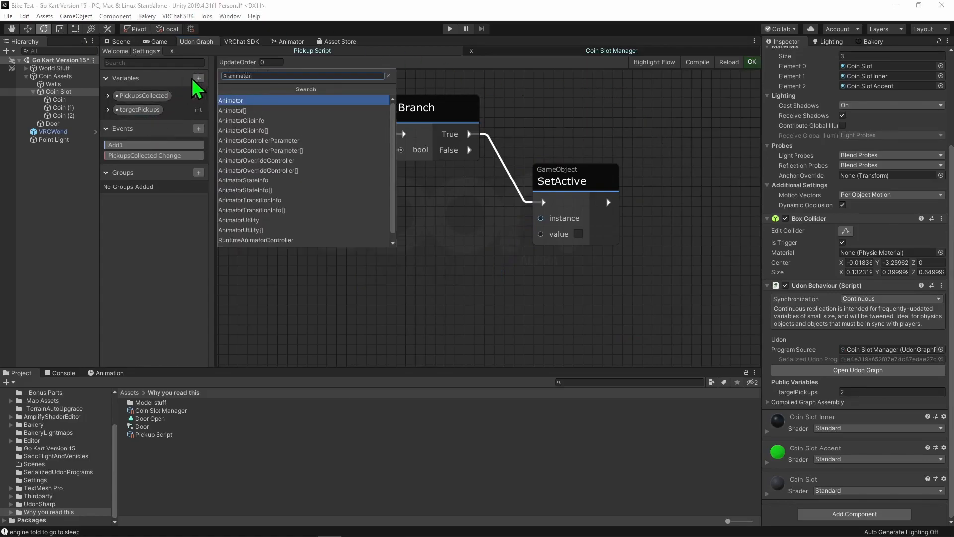
key(Return)
double_click(139, 125)
text(anim)
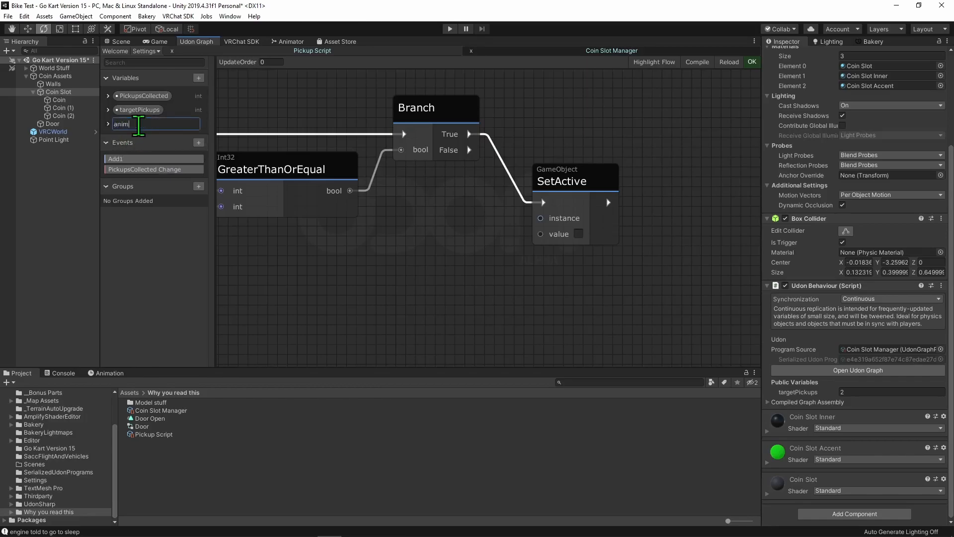
key(Return)
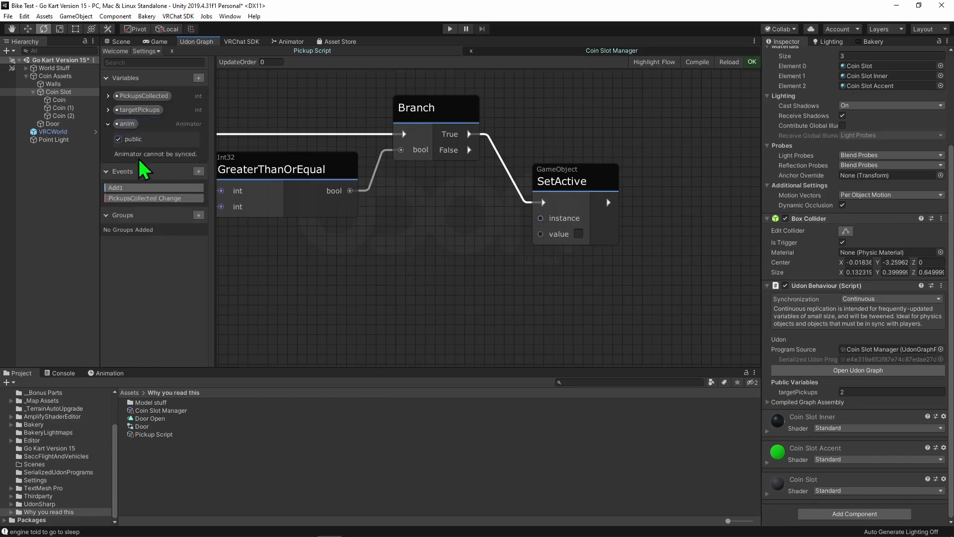
drag(121, 125, 437, 293)
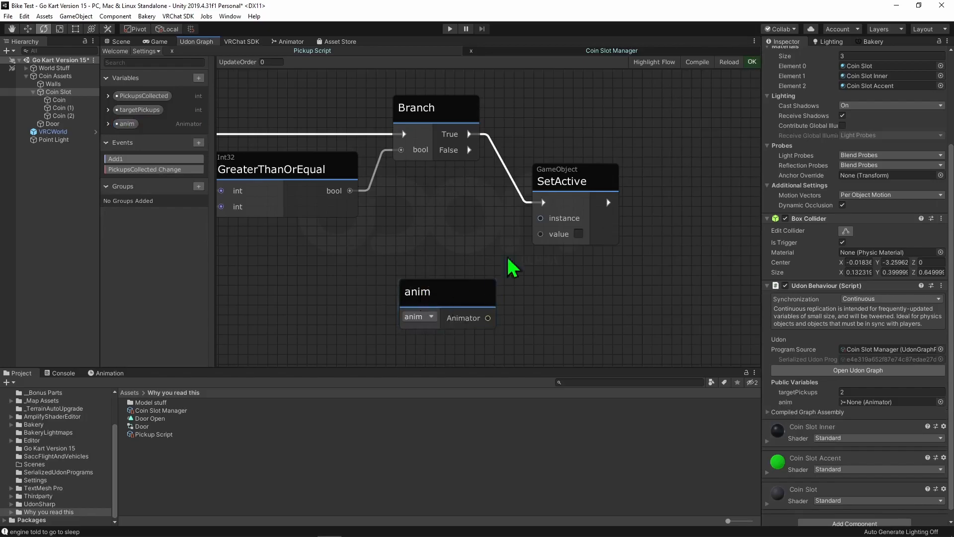
- Replace the SetActive node with an Animator Play (string) node, fed by the Branch's True output and the anim variable
click(568, 183)
key(Delete)
key(space)
text(animat)
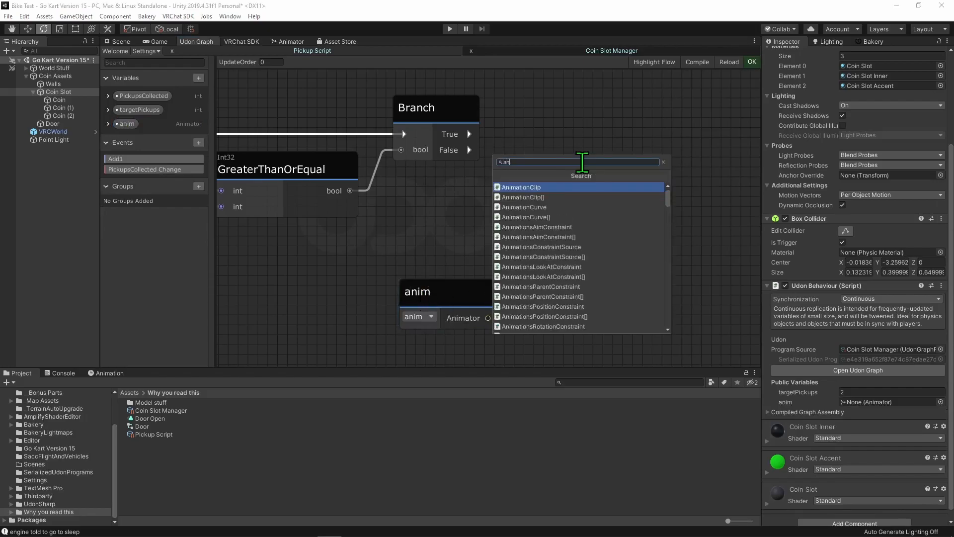
text(or)
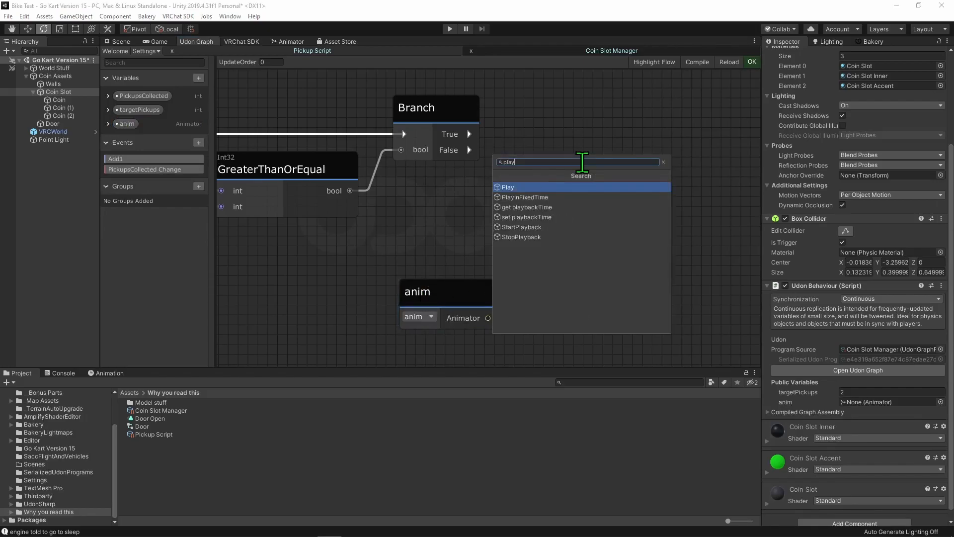
key(Return)
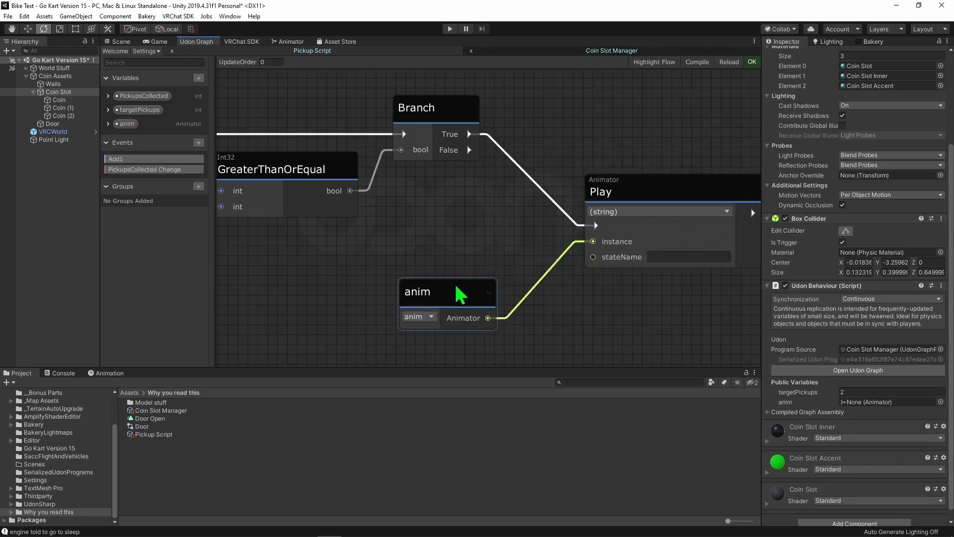
drag(457, 287, 505, 207)
click(607, 278)
middle_drag(608, 277, 463, 297)
drag(472, 208, 468, 207)
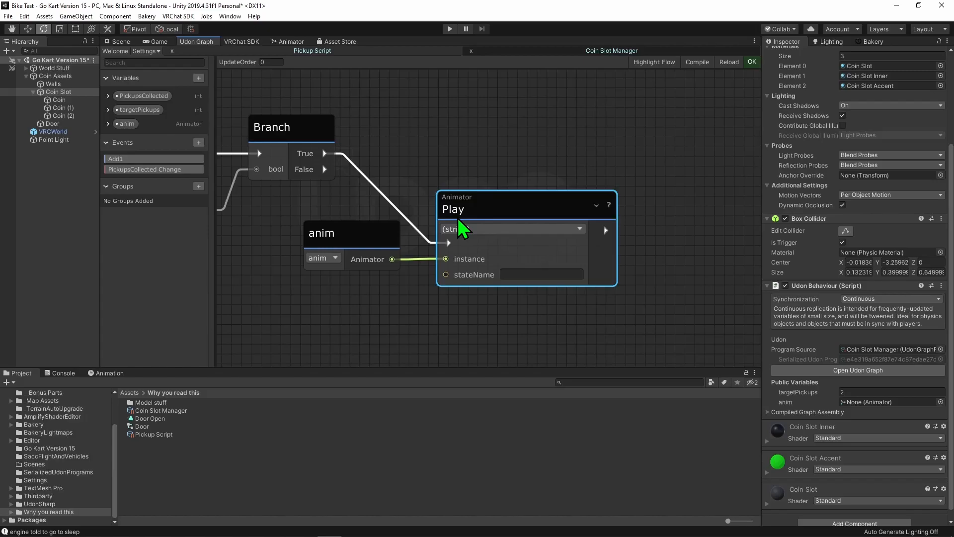
- Copy the OpenDoor state's name from the Animator into the Play node's stateName
click(291, 42)
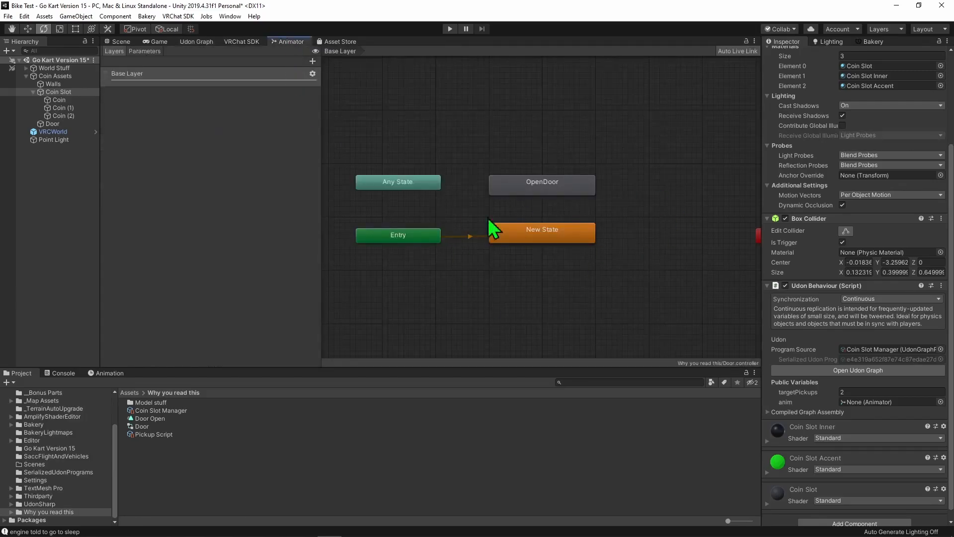
click(530, 192)
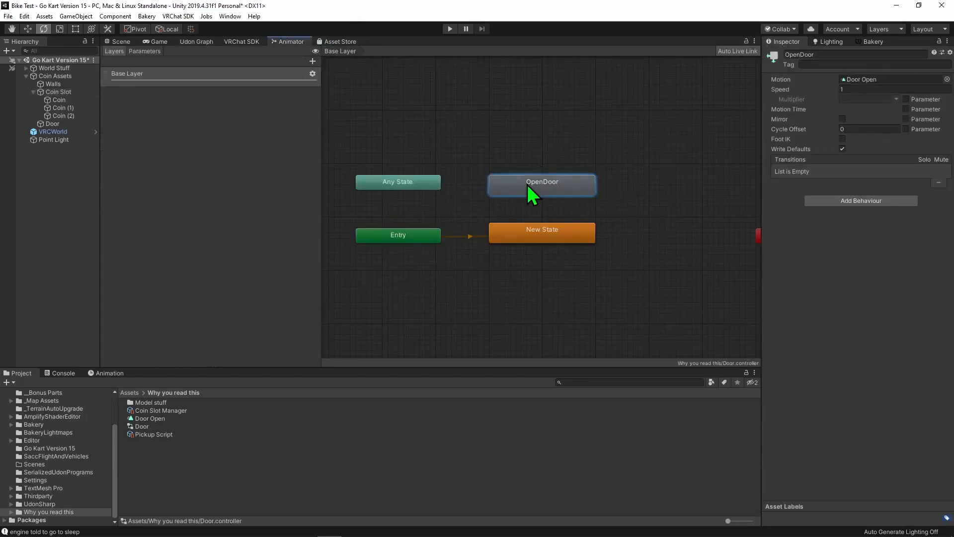
click(826, 56)
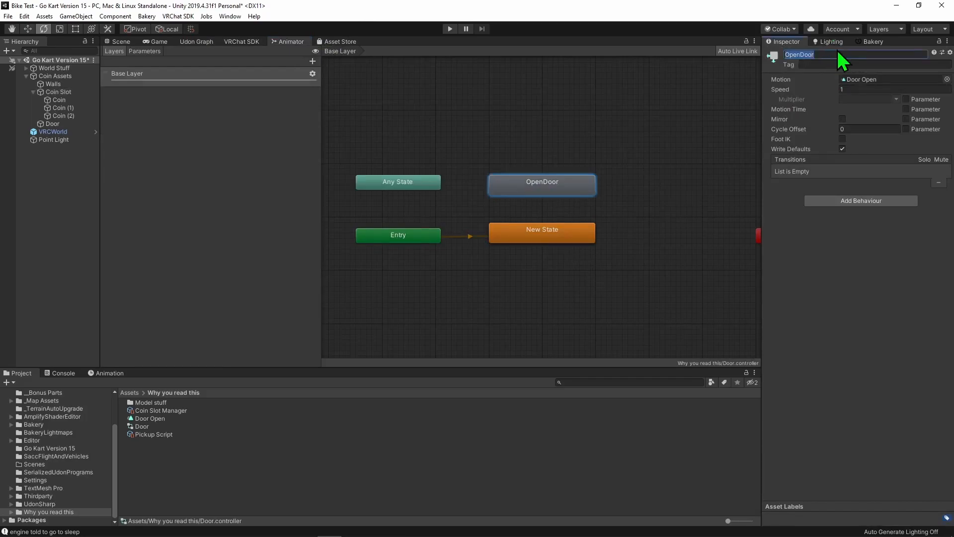
click(674, 133)
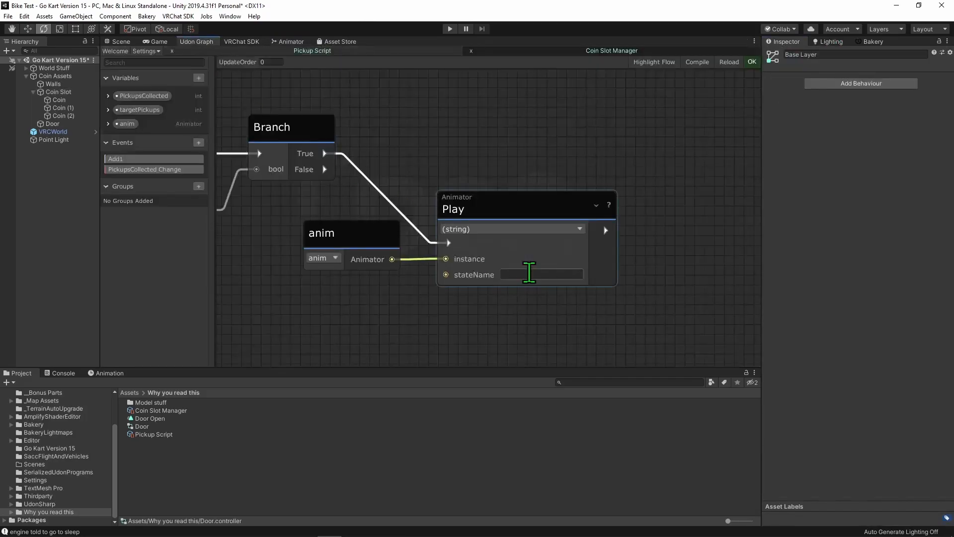
scroll(390, 292, down, 3)
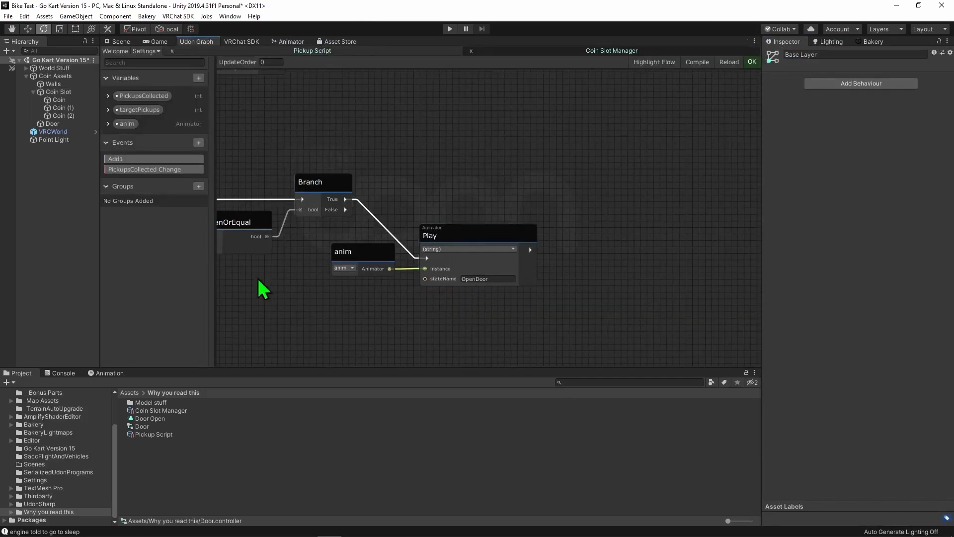
scroll(362, 230, up, 5)
- Review the OpenDoor state in the Door's animator controller and return to the Coin Slot Manager graph
click(311, 41)
click(543, 191)
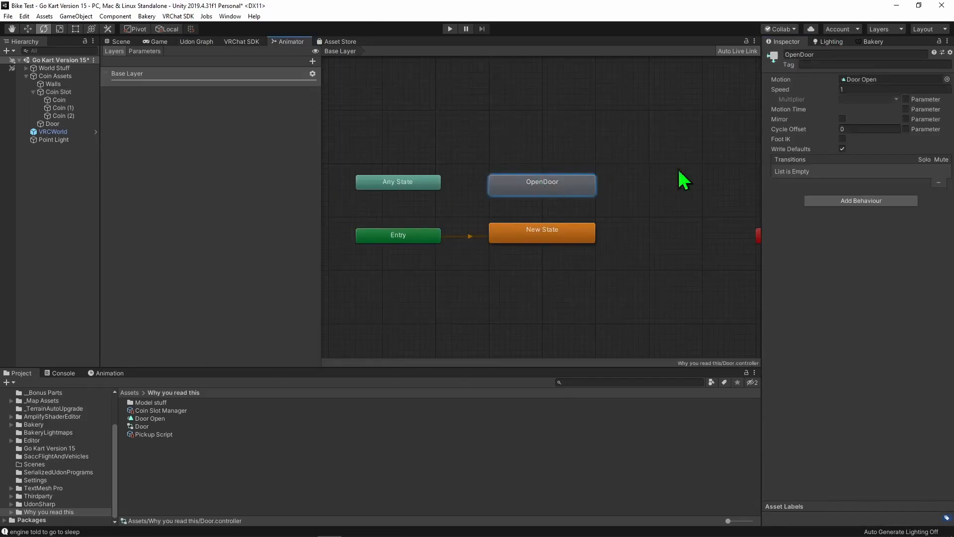
click(664, 152)
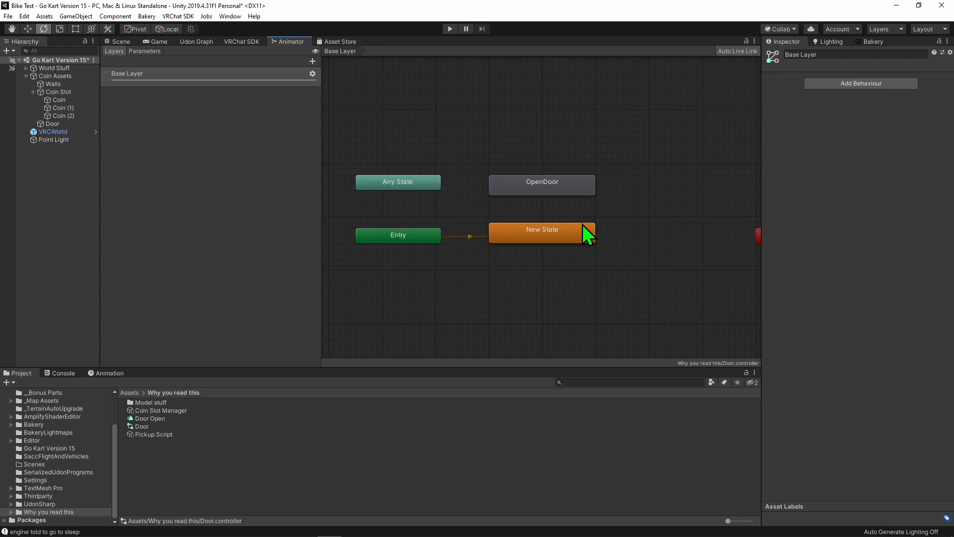
click(197, 42)
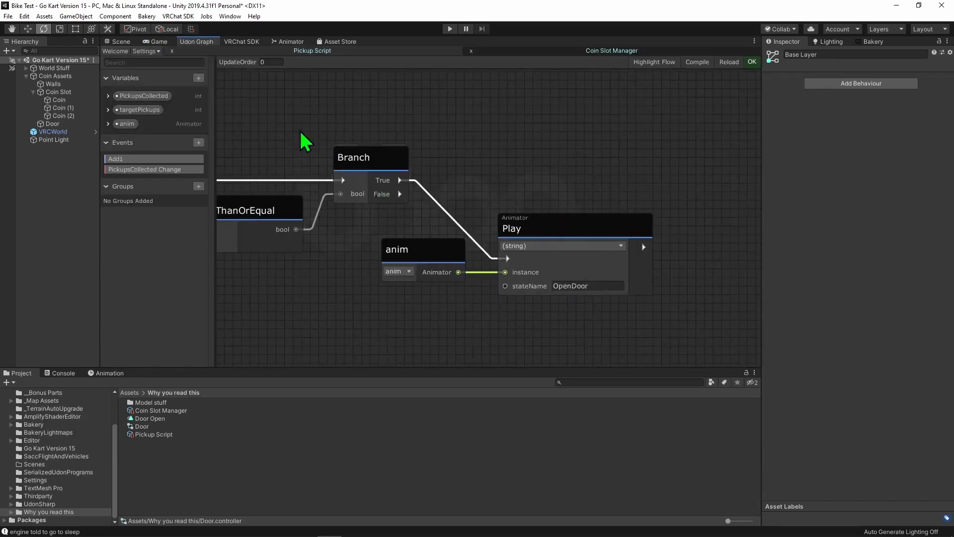
- Add a Transform GetComponent node beyond the Play node and set its overload to (Type)
click(698, 72)
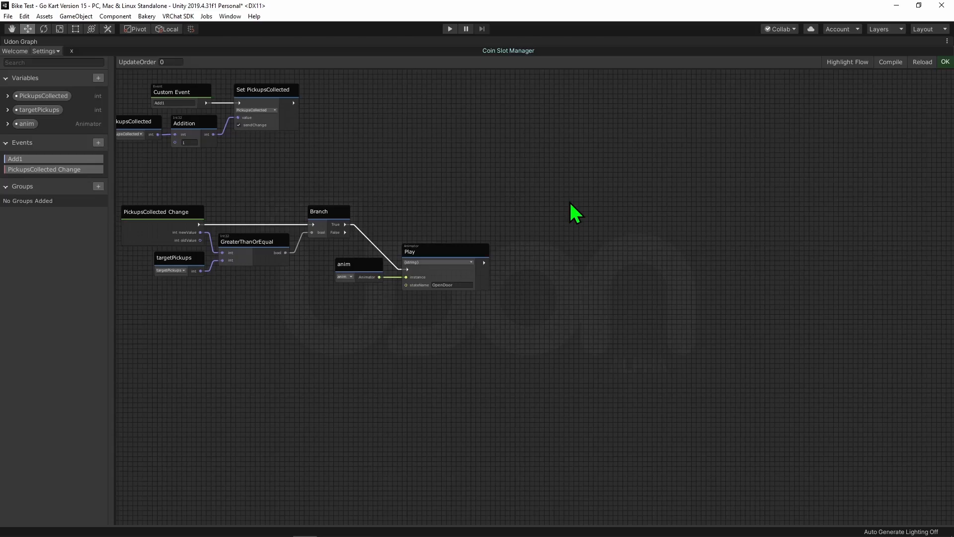
key(space)
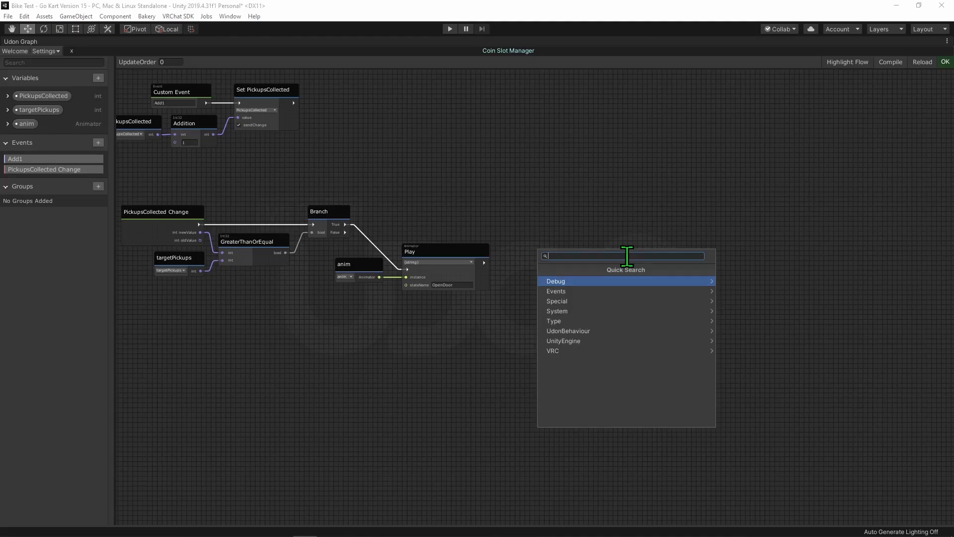
text(get com)
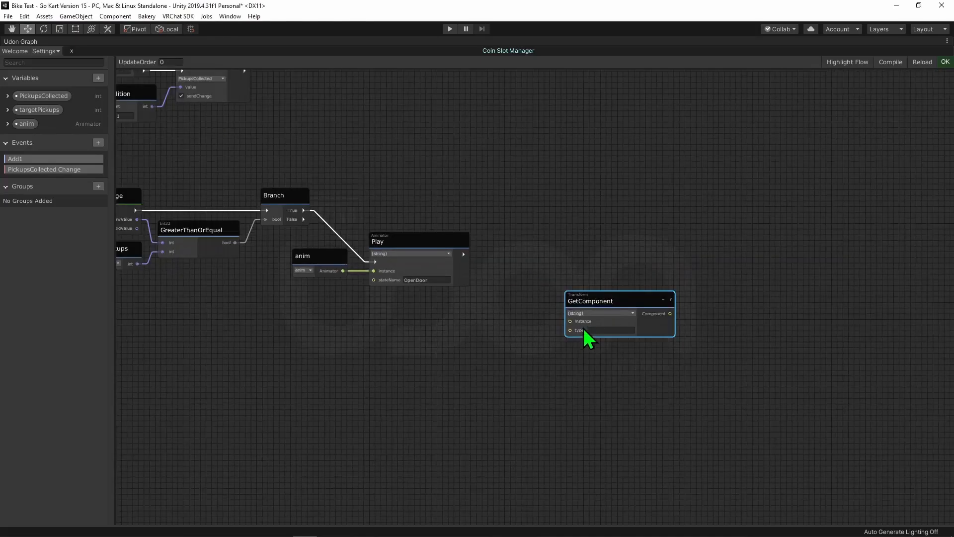
click(590, 313)
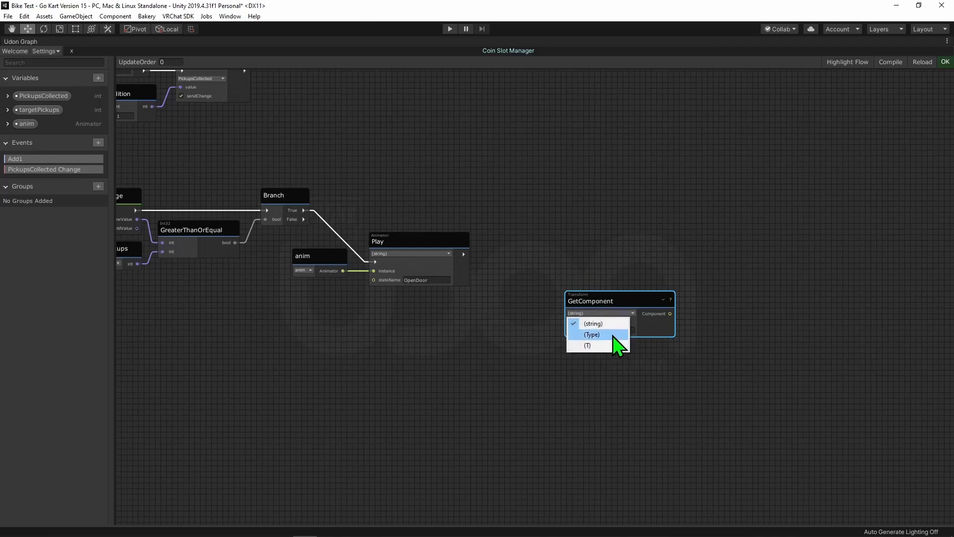
click(613, 336)
- Add a Collider Type node and connect its output to GetComponent's type input
key(space)
text(type collider)
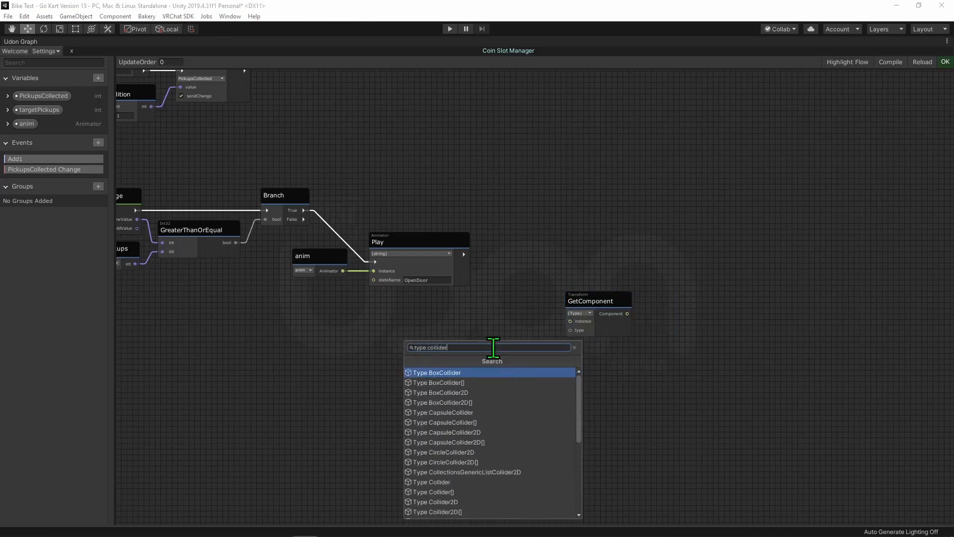
key(Down)
key(Down)
key(Down)
key(Down)
key(Down)
key(Down)
key(Down)
key(Down)
key(Down)
key(Down)
key(Down)
key(Return)
drag(549, 380, 570, 330)
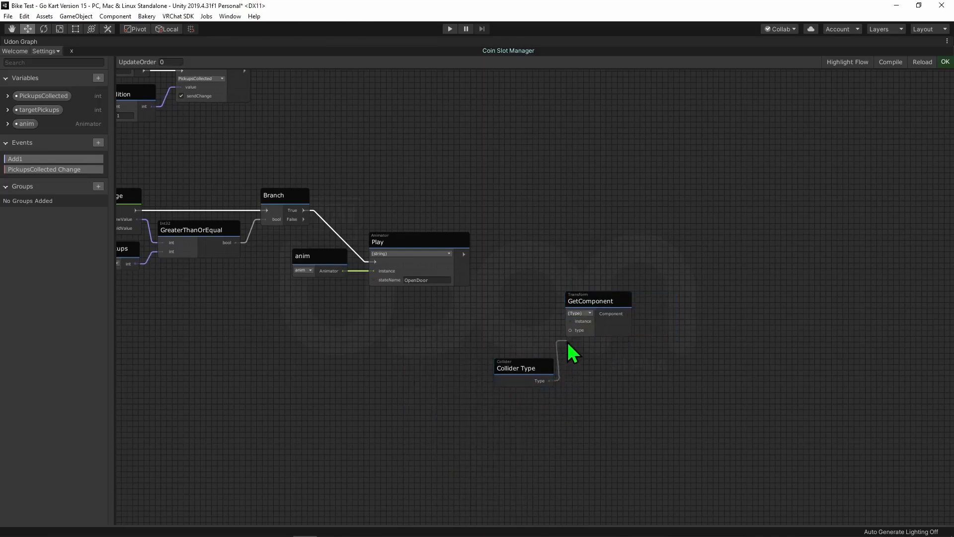
- Add a Collider Set enabled node after Play, feed its instance from GetComponent, and move Collider Type closer to GetComponent
key(space)
text(collider)
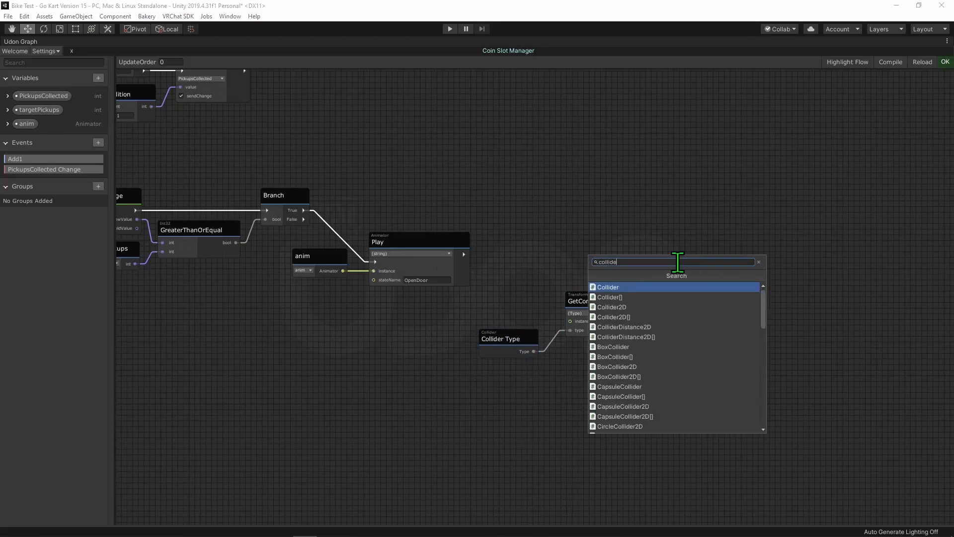
key(Return)
text(set e)
key(Return)
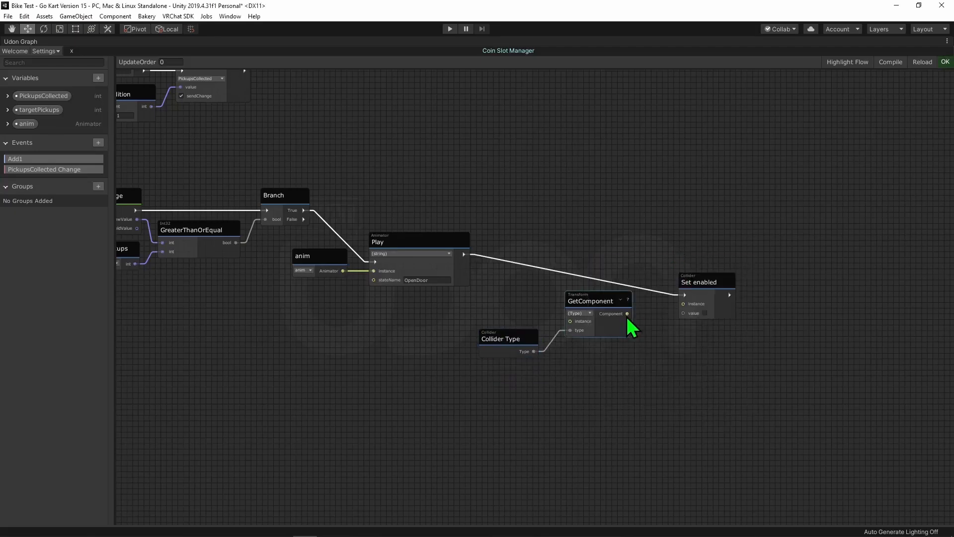
drag(682, 304, 678, 255)
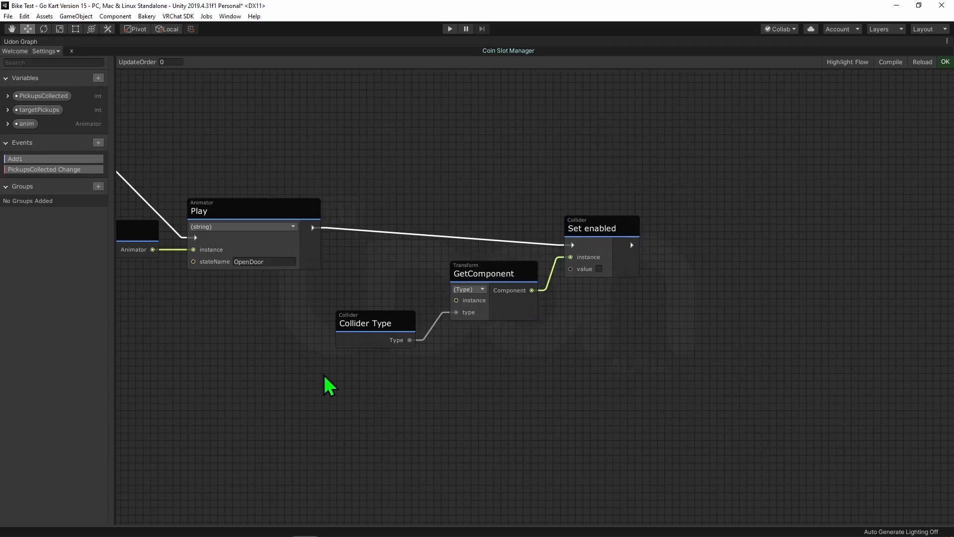
drag(353, 340, 368, 320)
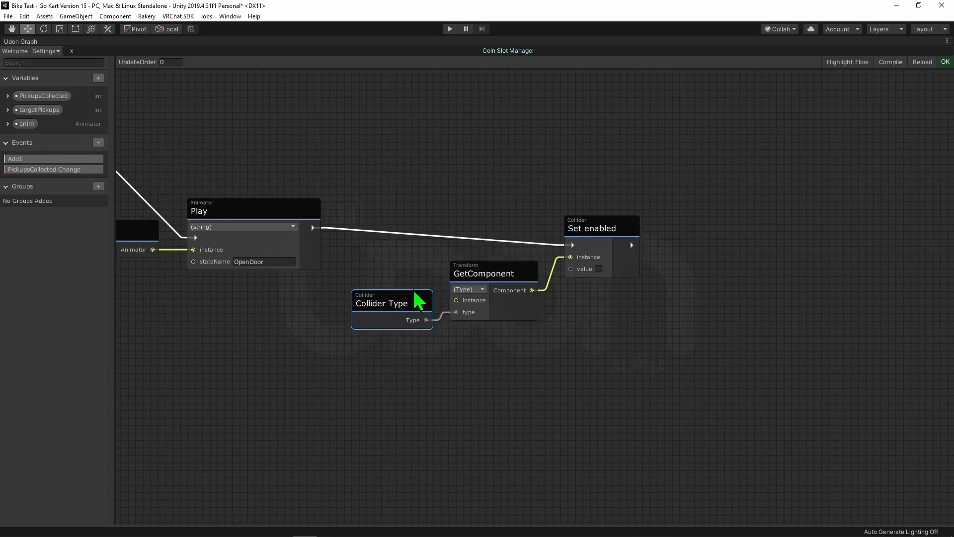
scroll(420, 300, down, 8)
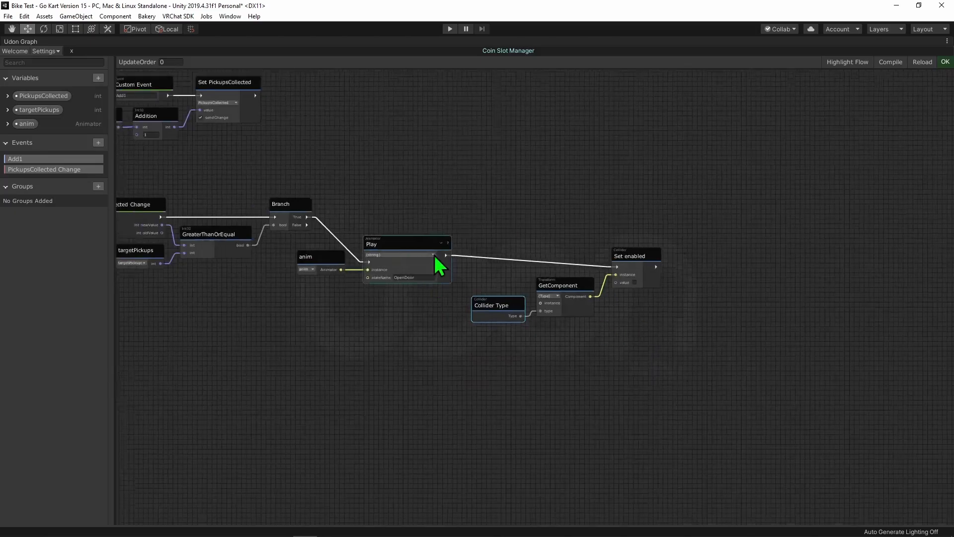
- Assign the Door object to the anim variable of the Coin Slot's Udon Behaviour
click(115, 43)
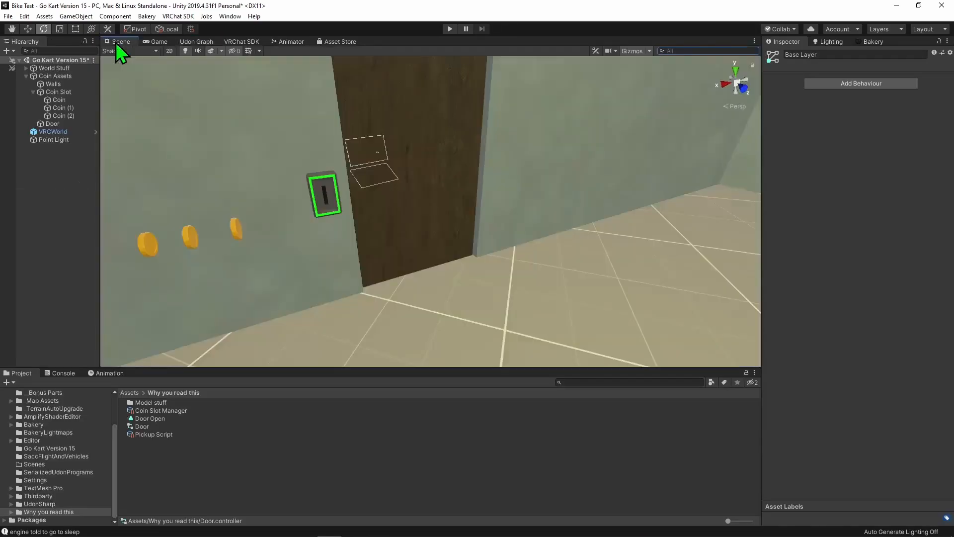
click(71, 91)
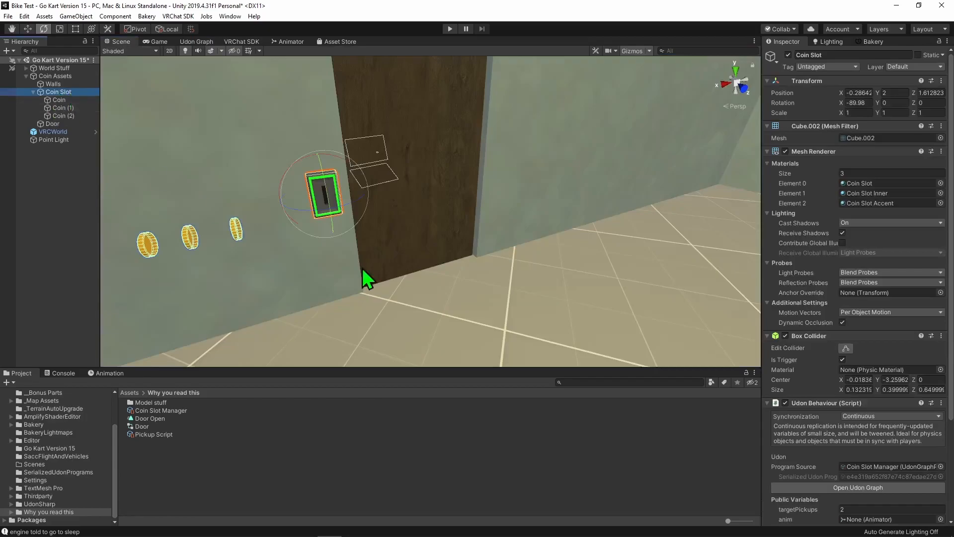
scroll(899, 358, down, 10)
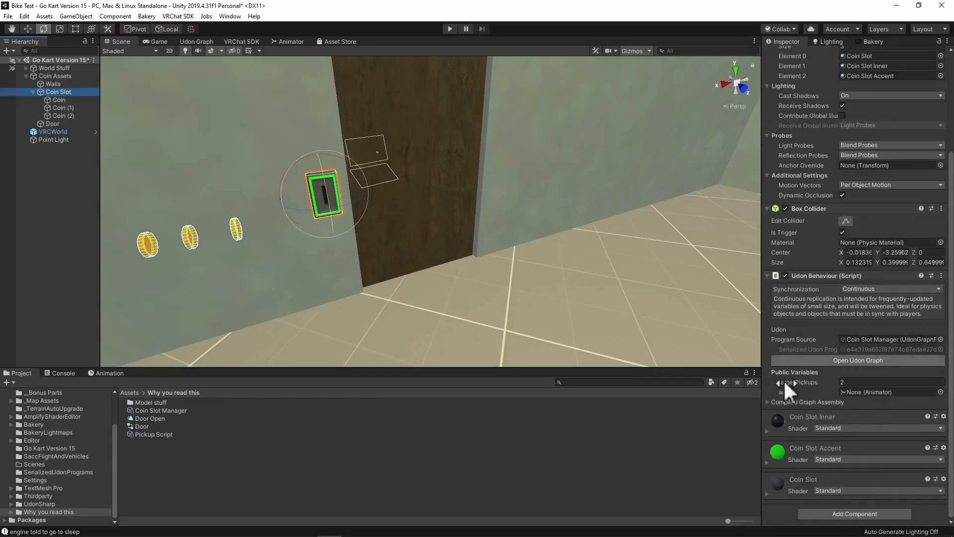
drag(49, 125, 874, 393)
- Play-test the scene by inserting two coins into the coin slot and watching the door, and exit play mode
click(450, 29)
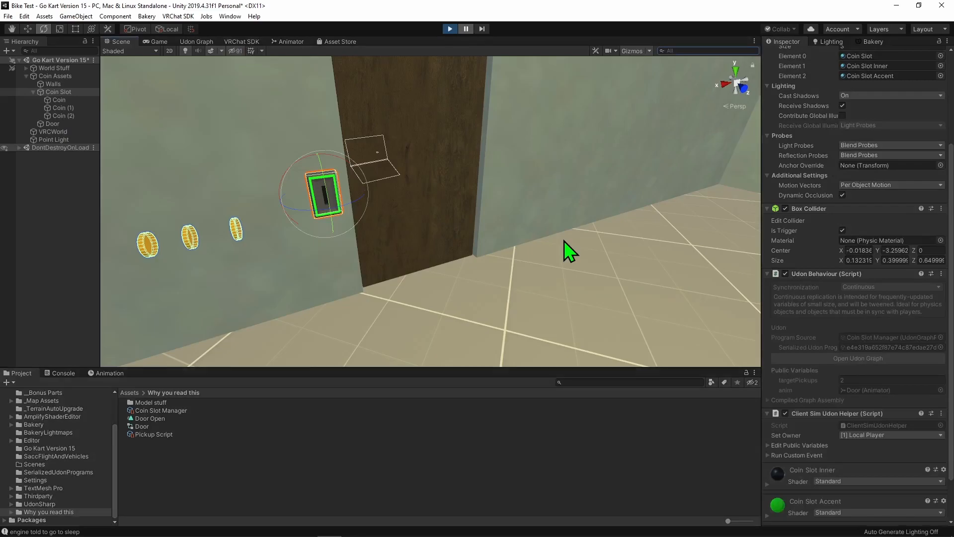
click(430, 212)
key(w)
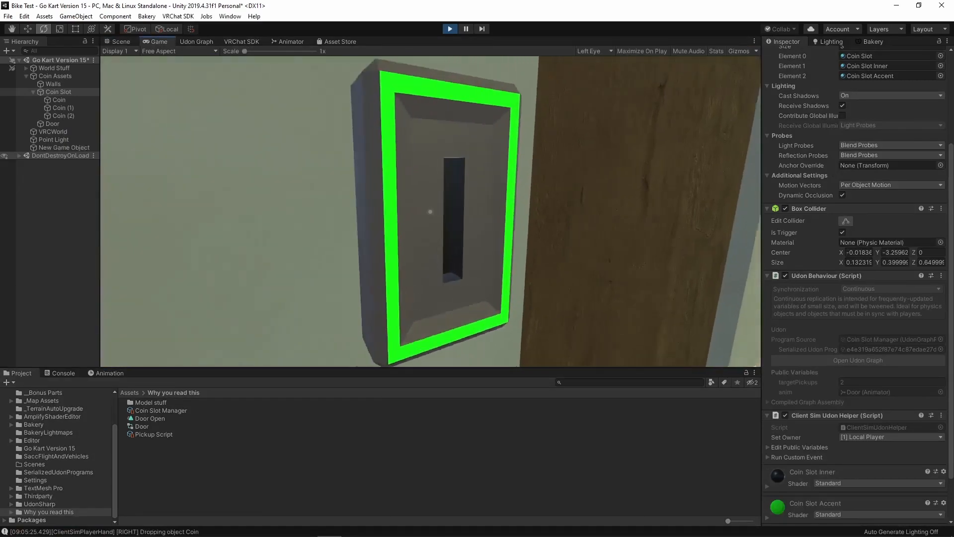
key(s)
key(w)
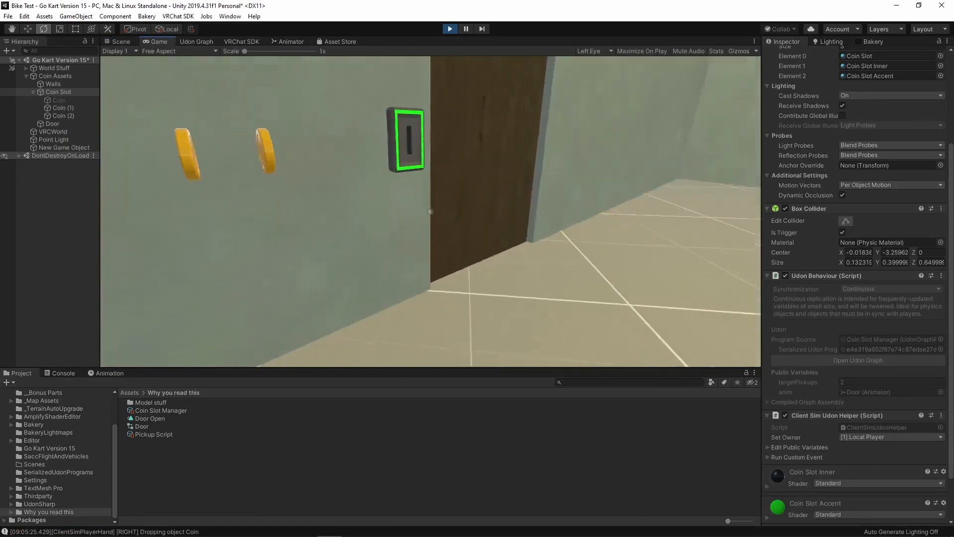
click(429, 212)
key(w)
key(w)
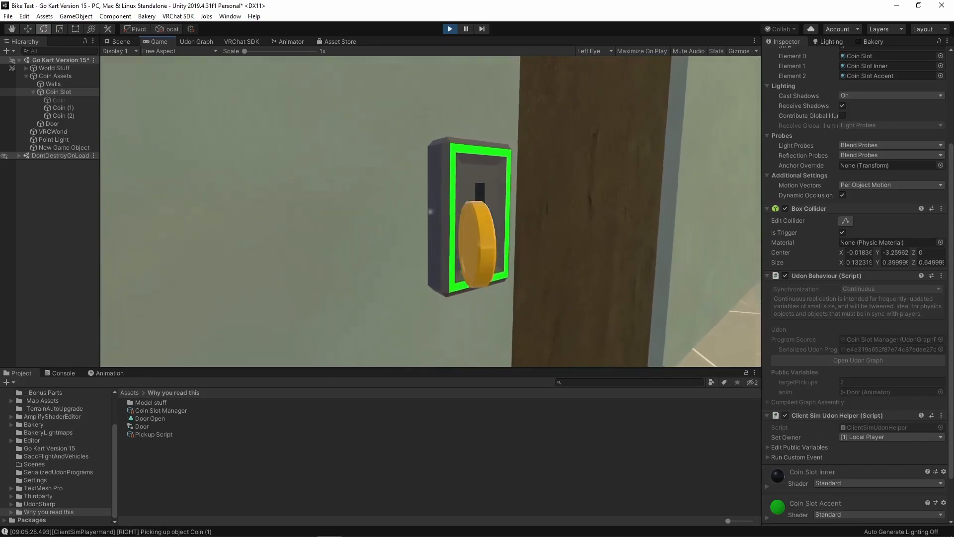
key(s)
key(s)
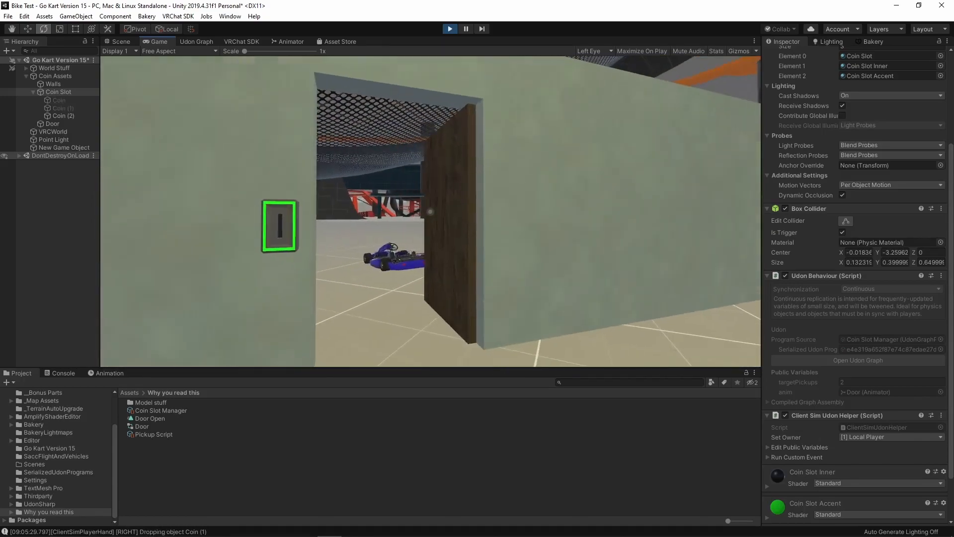
key(ctrl+p)
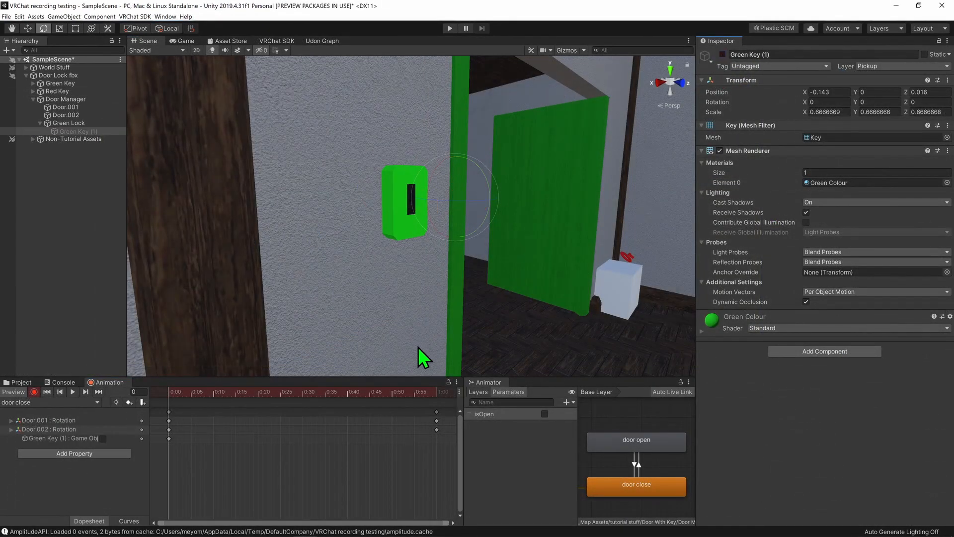
- In the key door project, key Green Key (1)'s active state at frame 60 of door close and test isOpen in play mode
drag(332, 393, 436, 392)
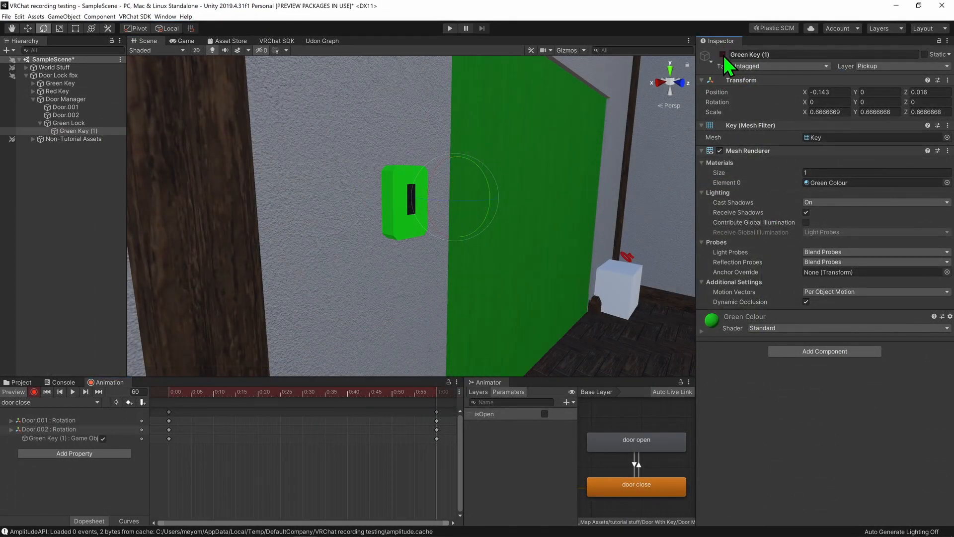
click(450, 29)
click(545, 414)
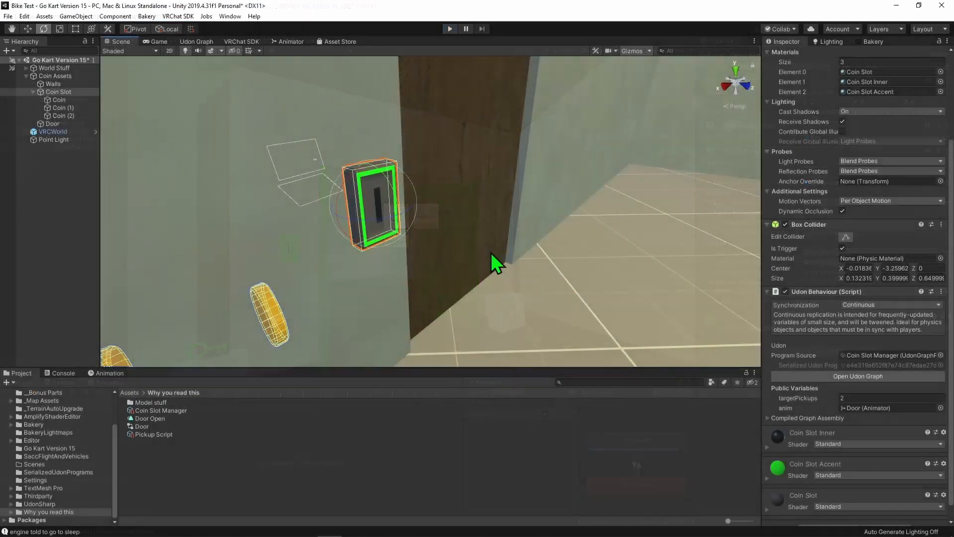
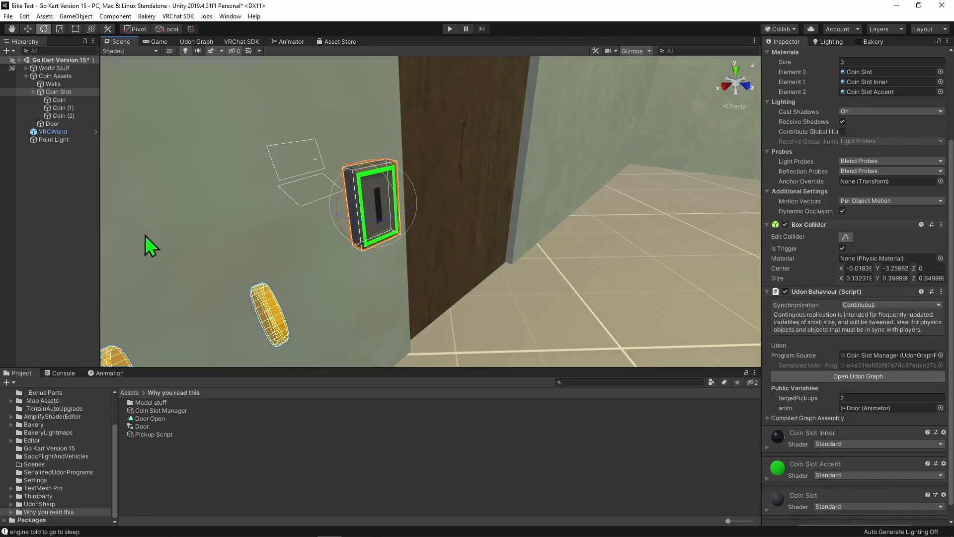
- Create an empty child object under Coin Slot and place a duplicate of Coin inside it
right_click(61, 93)
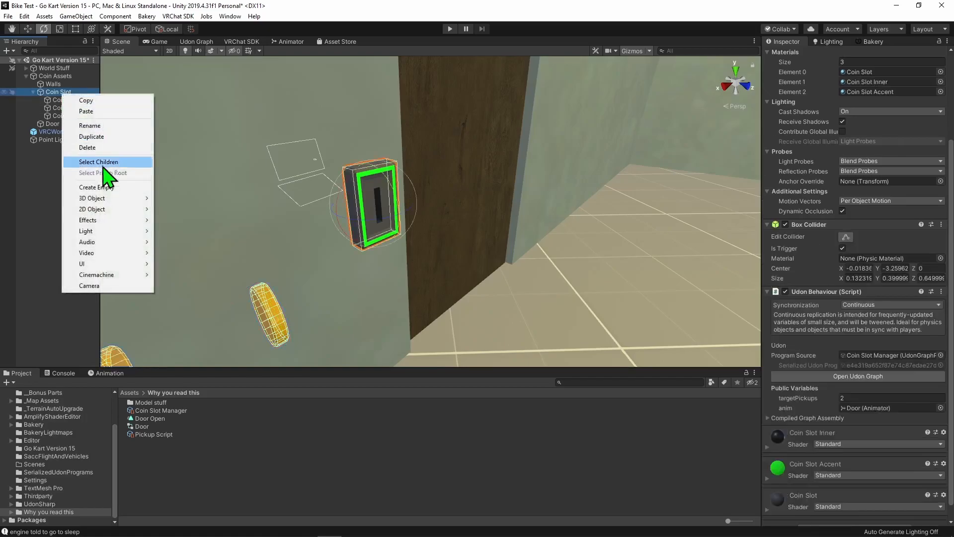
click(98, 188)
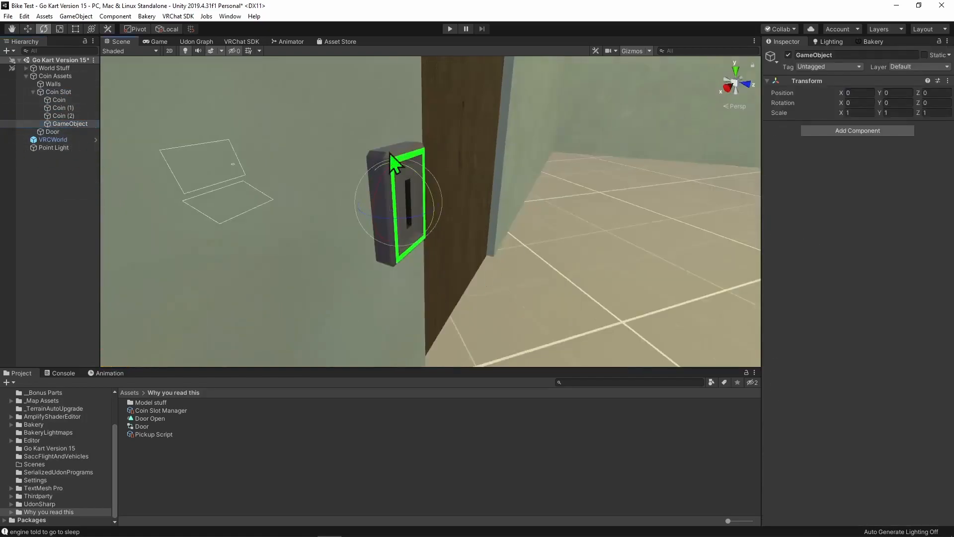
click(74, 101)
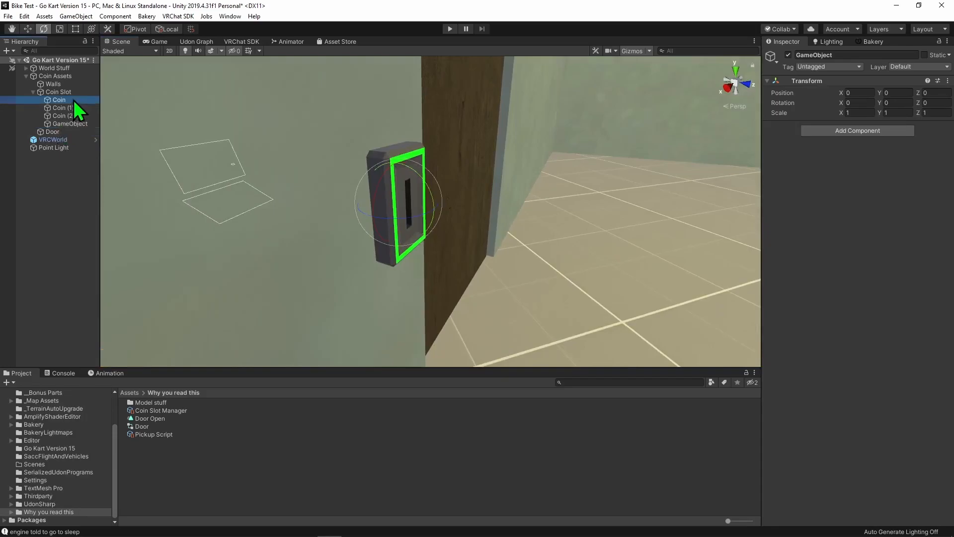
key(ctrl+d)
drag(57, 132, 82, 124)
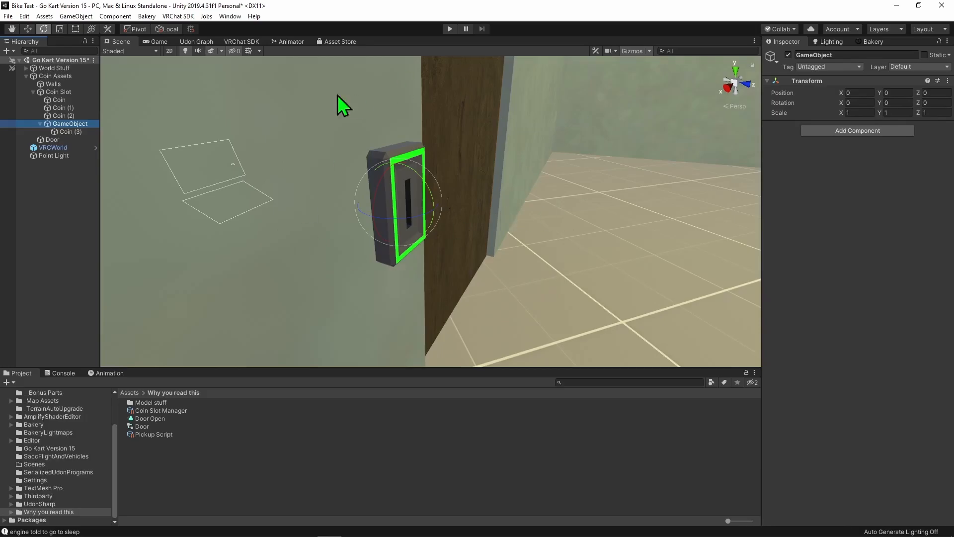
- Set the X and Y position of Coin (3) to 0 so it sits in the coin slot
click(62, 132)
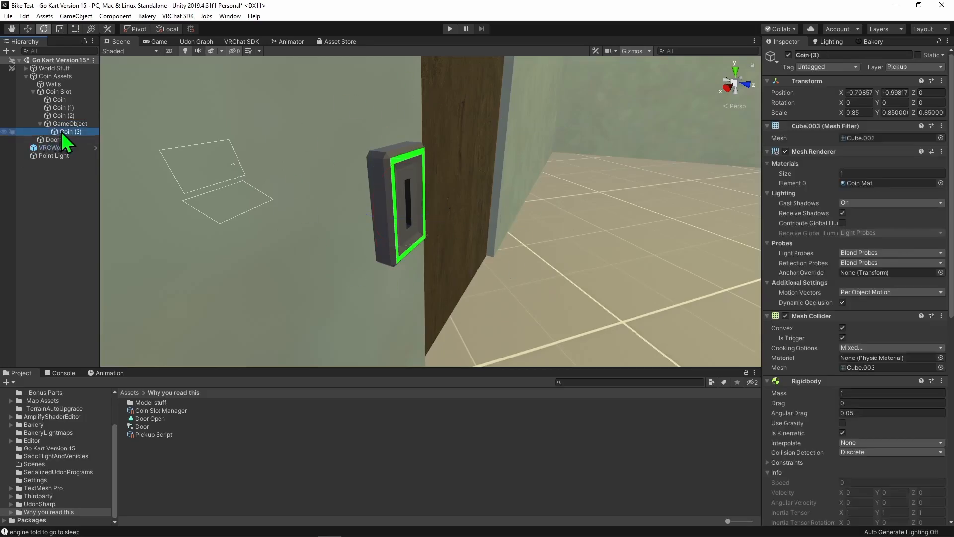
right_drag(392, 316, 417, 302)
key(s)
click(858, 93)
text(0)
click(894, 92)
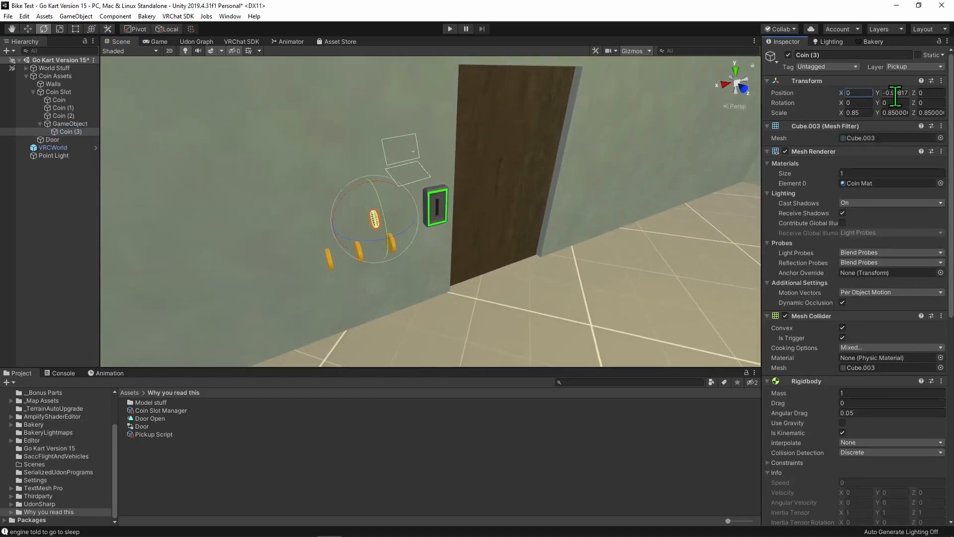
text(0)
right_drag(437, 326, 596, 271)
key(w)
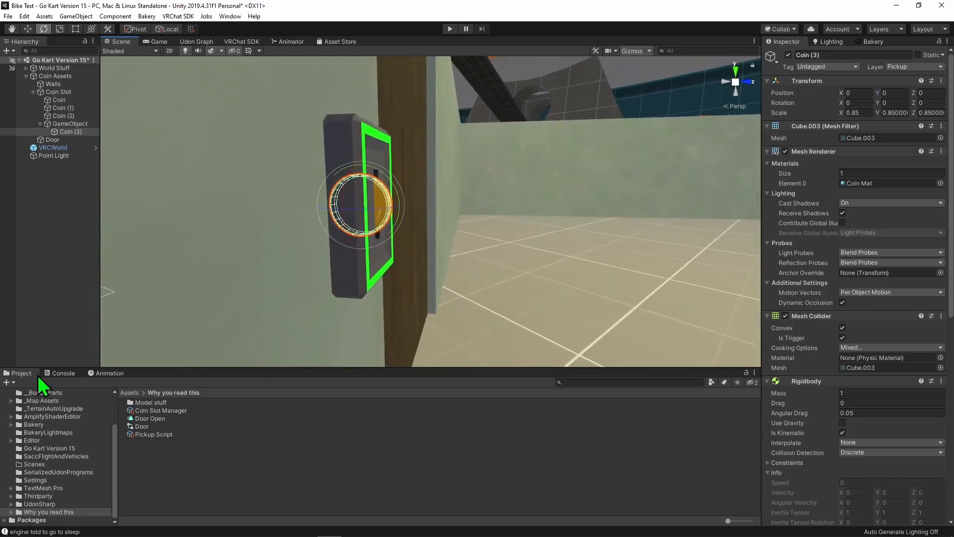
- Rename the empty parent object Coin Insert Visuals and create a Coin Insert animation clip for it
click(109, 373)
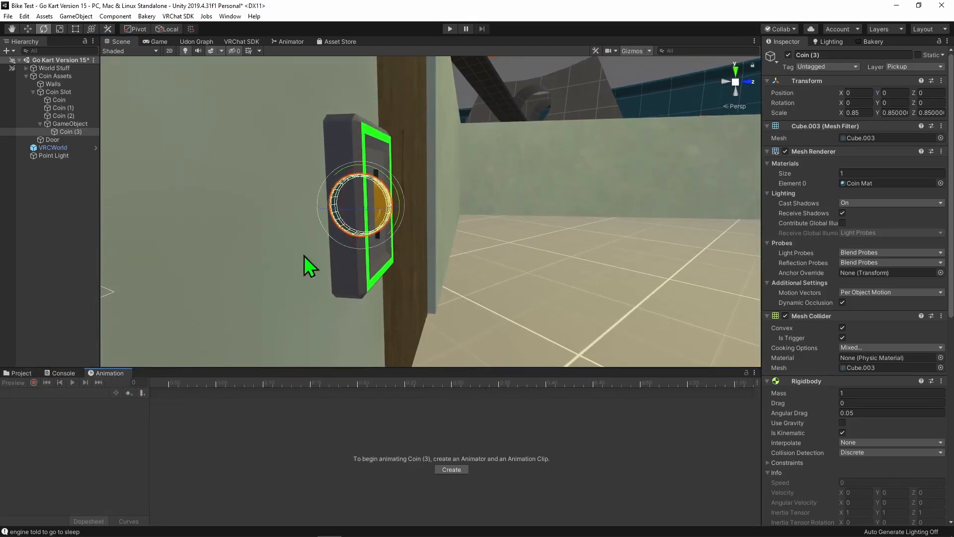
click(70, 124)
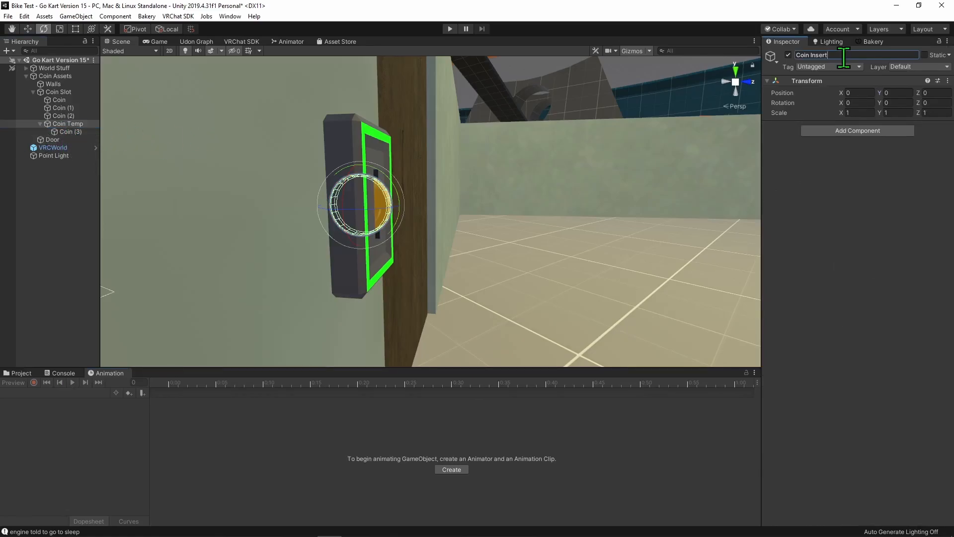
text(isuals)
key(Return)
click(457, 468)
text(Coin Insert.anim)
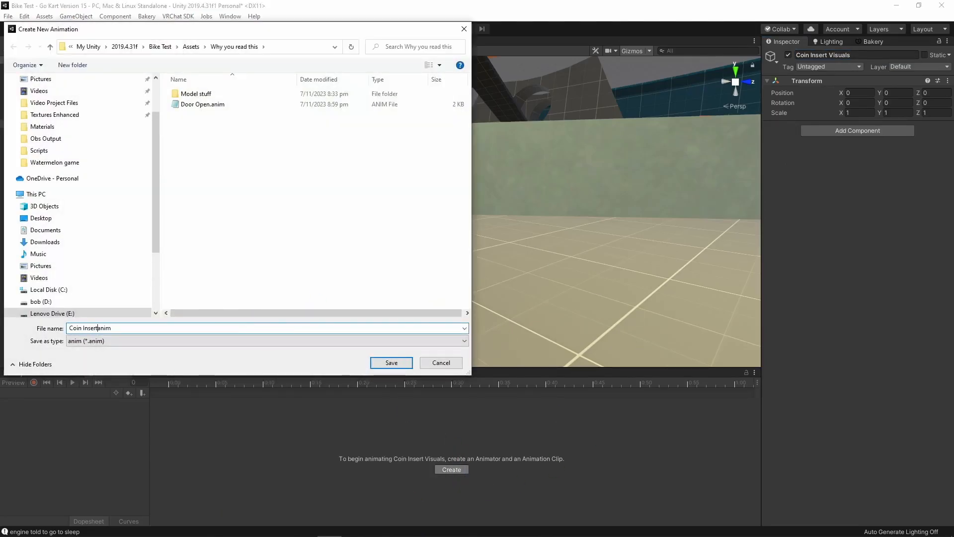
key(Return)
- Rename Coin (3) to Coin Temp and remove its Mesh Collider, VRC Pickup, Udon Behaviour and Rigidbody components
click(72, 132)
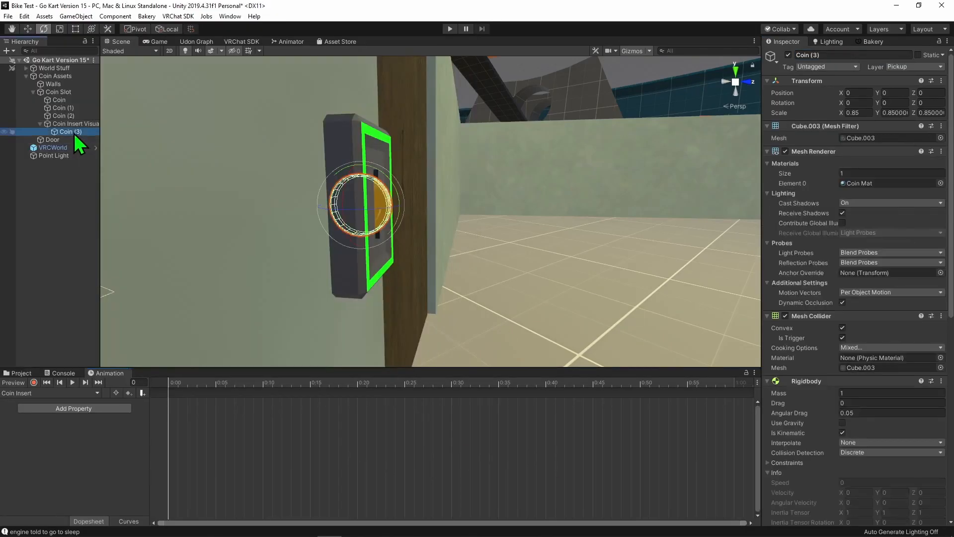
click(853, 56)
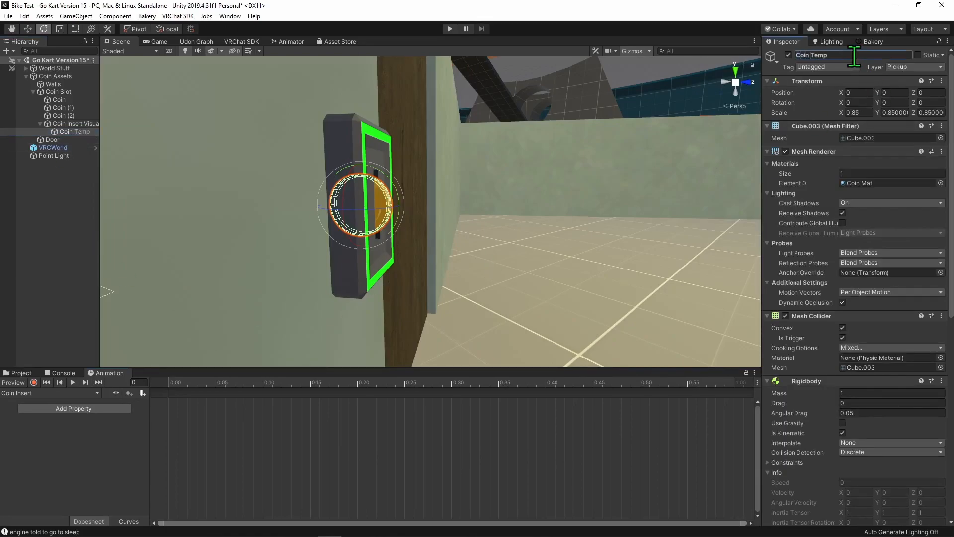
scroll(837, 328, down, 4)
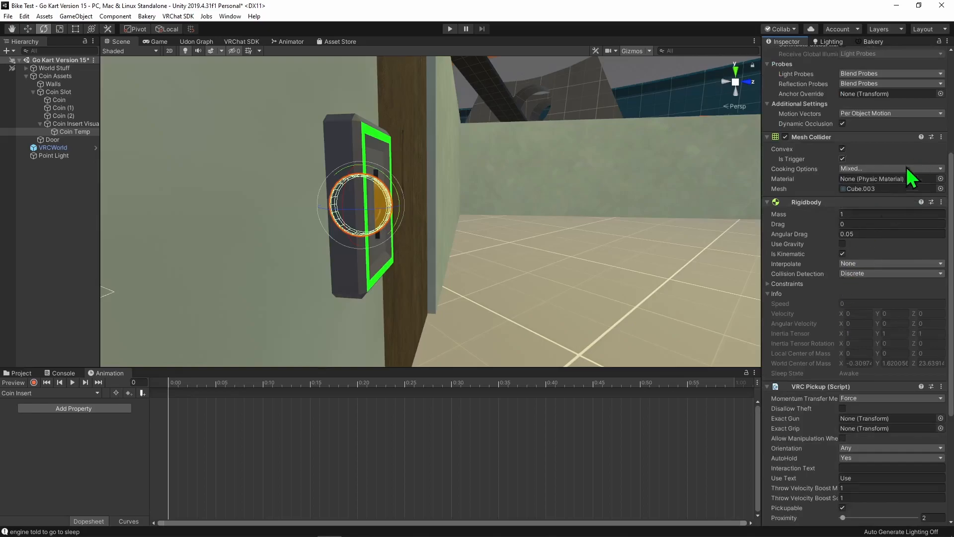
scroll(913, 160, up, 6)
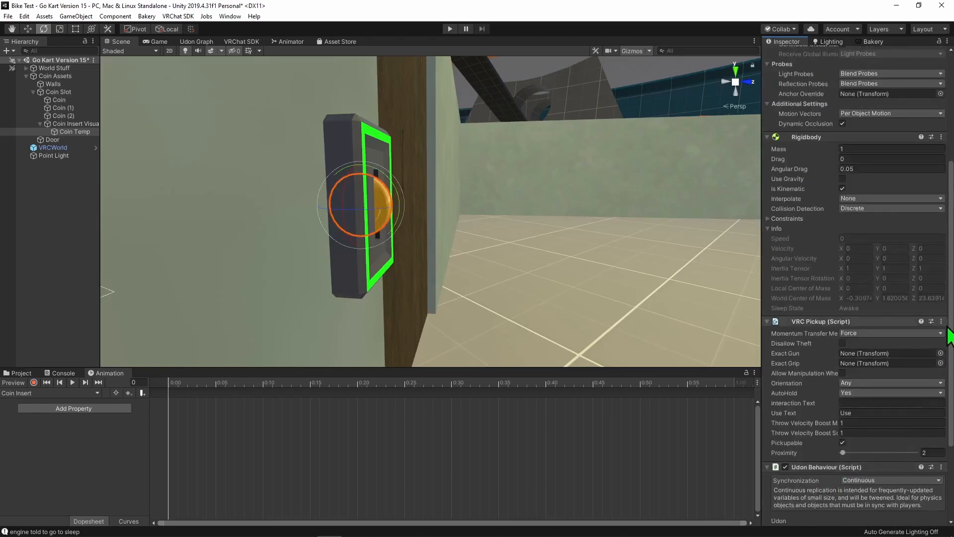
click(941, 321)
click(893, 347)
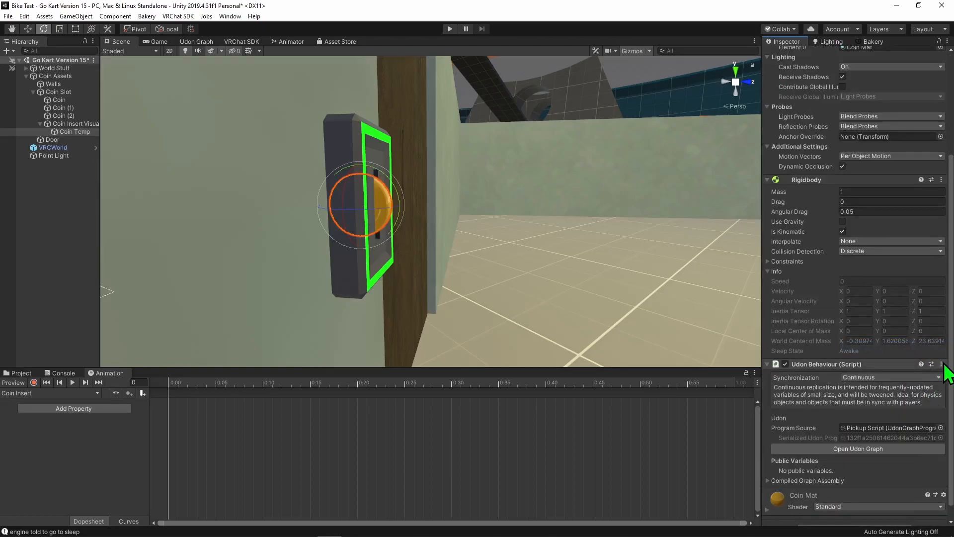
click(942, 364)
click(858, 388)
click(941, 309)
click(894, 335)
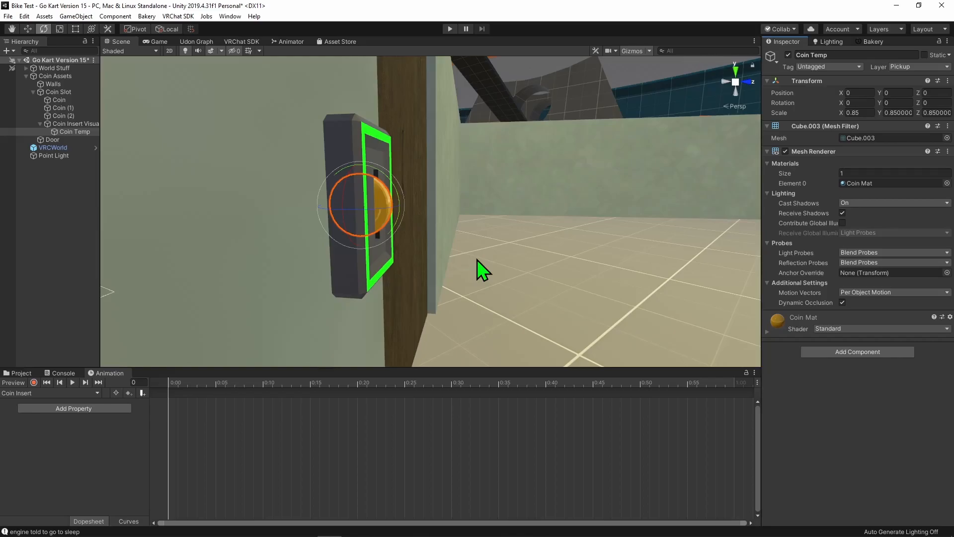
- Record position keys up to frame 60 that slide Coin Temp from in front of the coin slot into it
click(34, 382)
drag(433, 383, 717, 388)
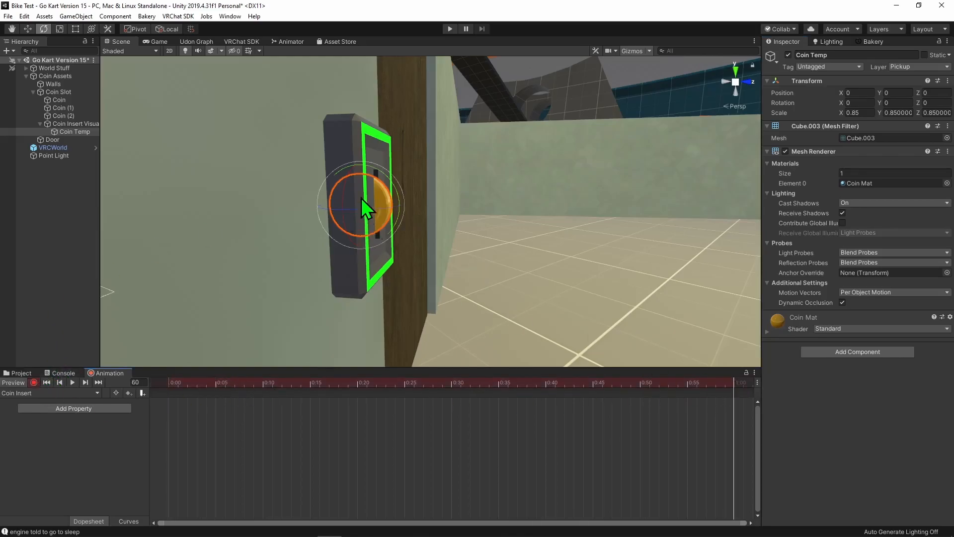
click(27, 28)
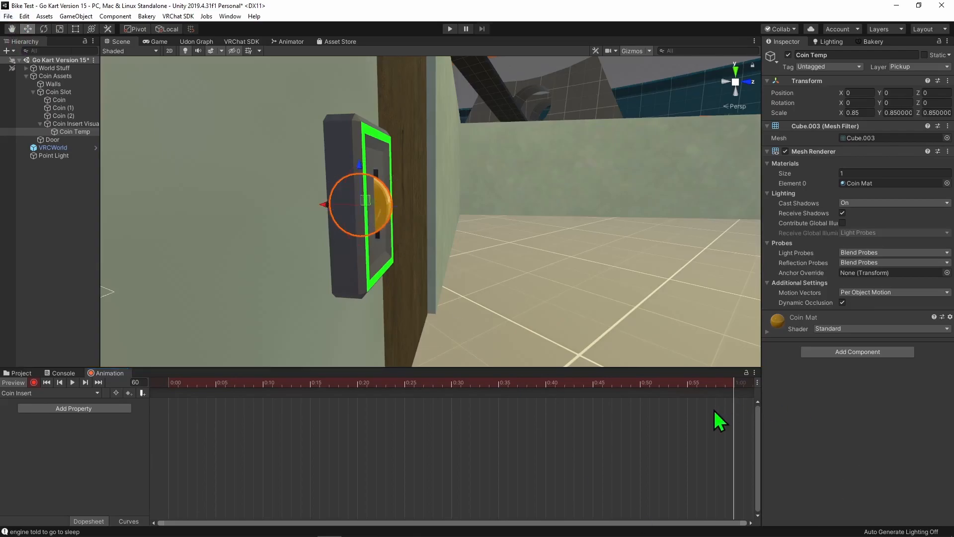
drag(366, 198, 339, 209)
drag(194, 383, 816, 390)
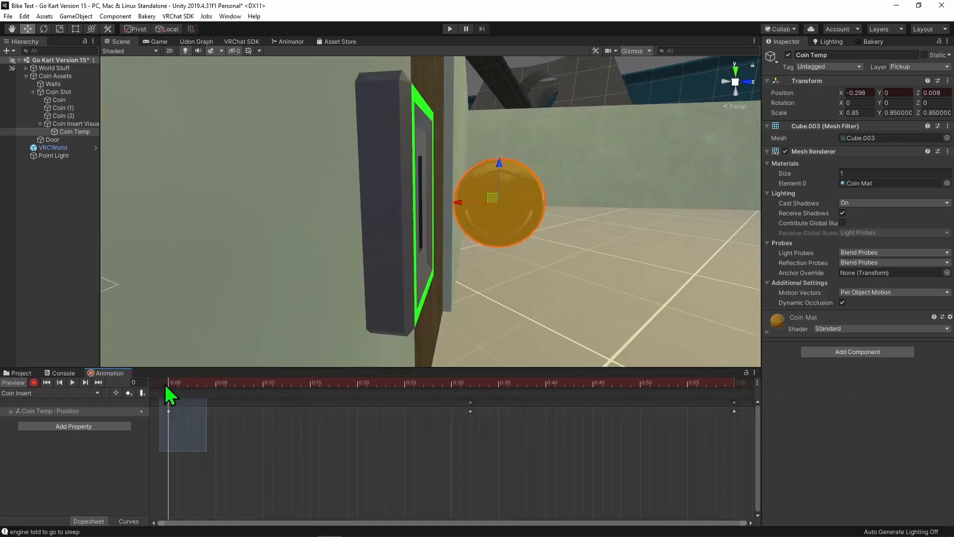
- Change the tangents of Coin Temp's position keys at the start and end of the Coin Insert clip
right_click(168, 403)
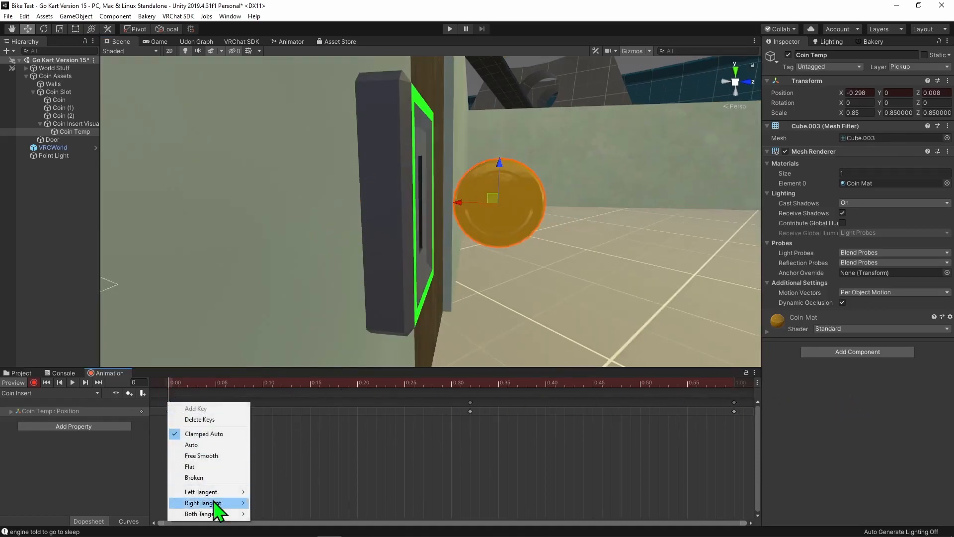
mouse_move(208, 515)
click(273, 491)
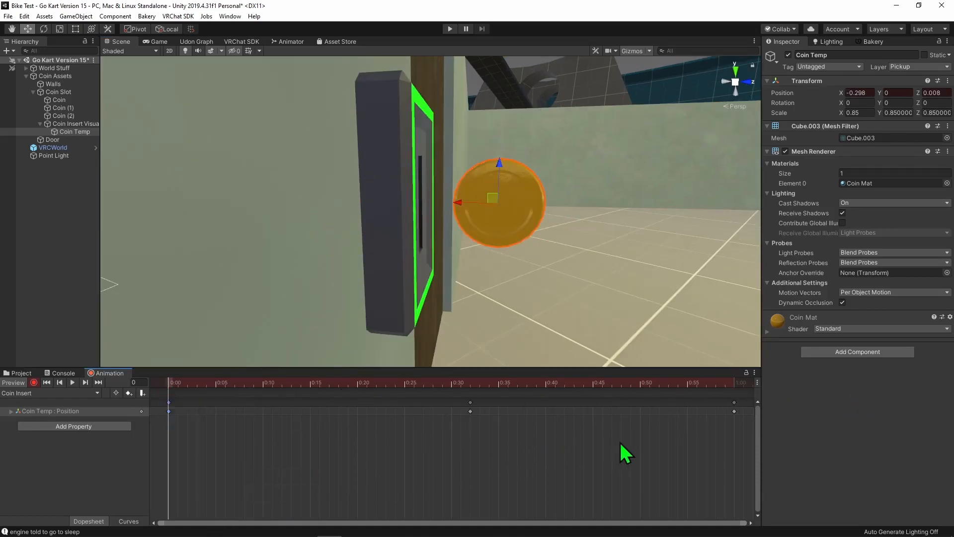
right_click(734, 411)
mouse_move(770, 501)
- Retime Coin Temp's position keys, add rotation keys at the clip's start and end, and shorten the clip to 25 frames
drag(272, 399, 329, 398)
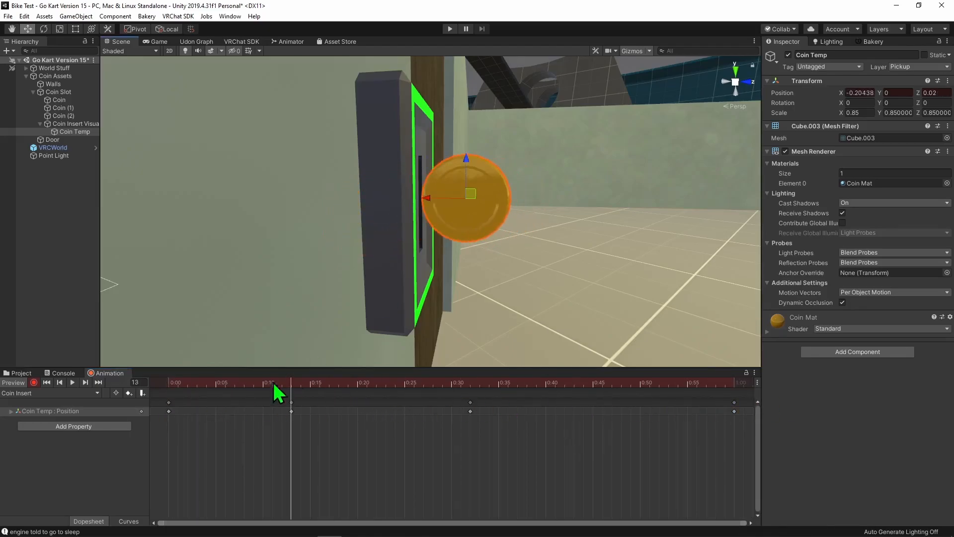
drag(270, 383, 611, 397)
drag(384, 168, 383, 168)
drag(383, 168, 384, 177)
drag(618, 383, 733, 382)
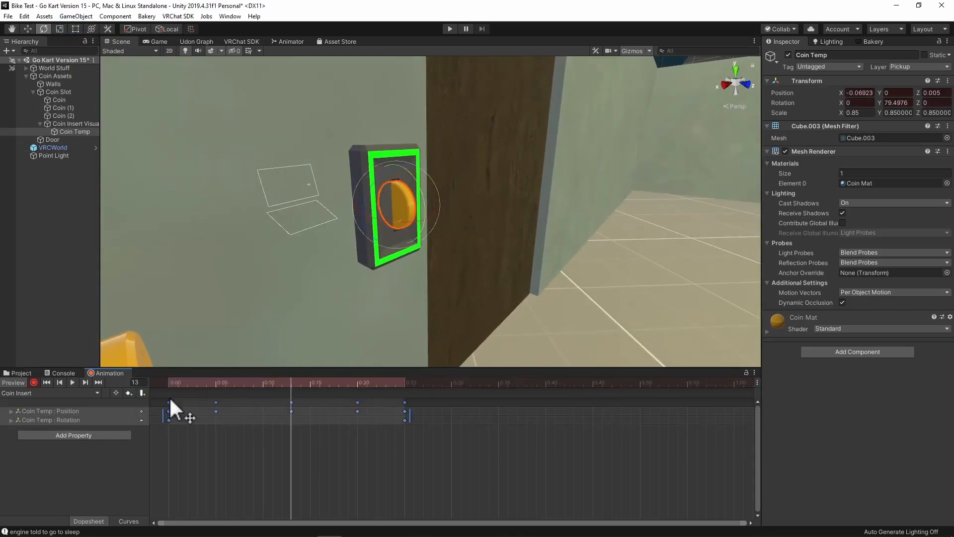
right_drag(373, 192, 563, 256)
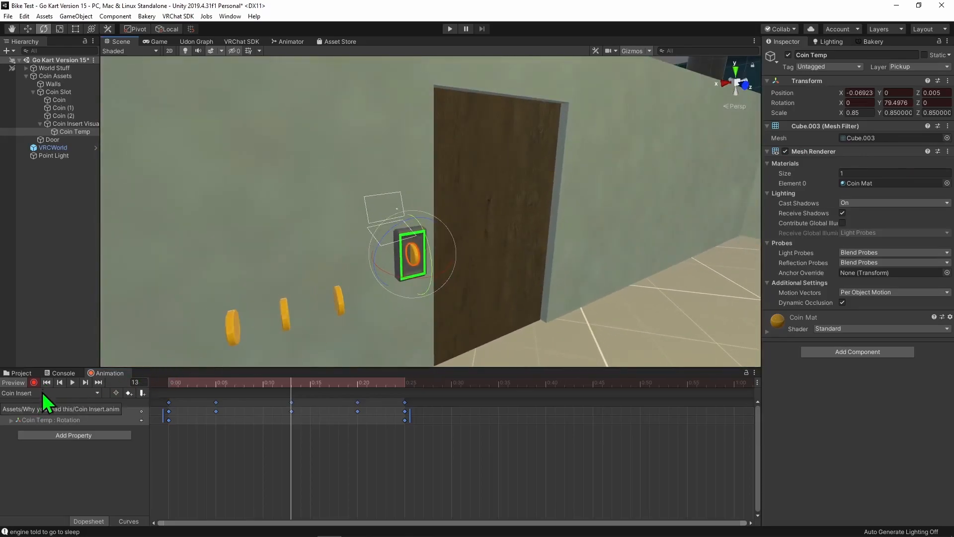
- Turn off Loop Time for the Coin Insert animation clip
click(74, 123)
click(18, 374)
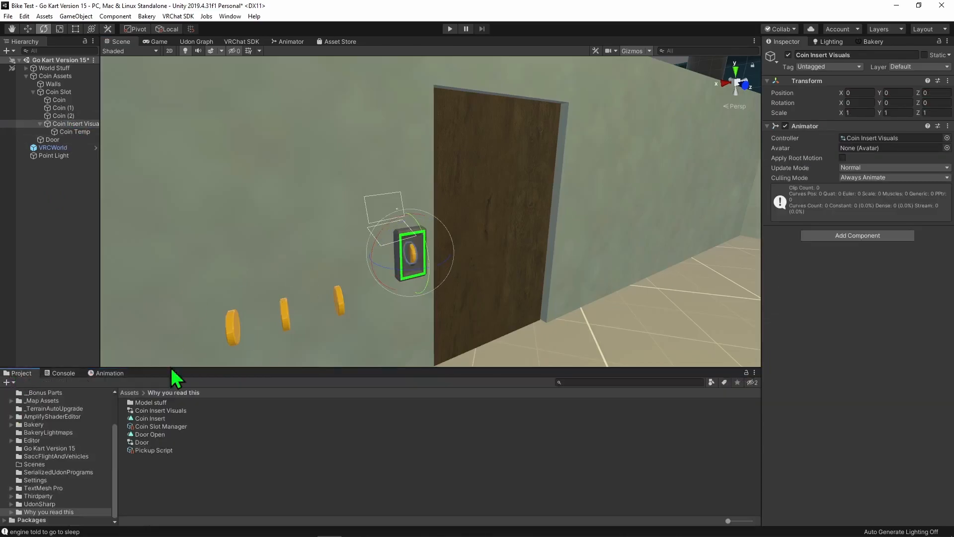
click(150, 418)
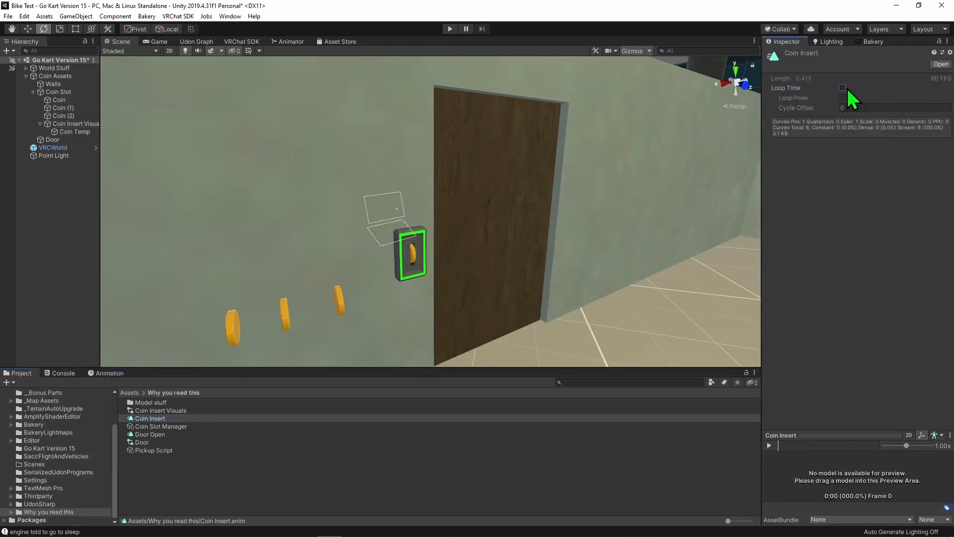
- Open the Coin Insert Visuals animator controller and move the Coin Insert state level with Entry
click(75, 123)
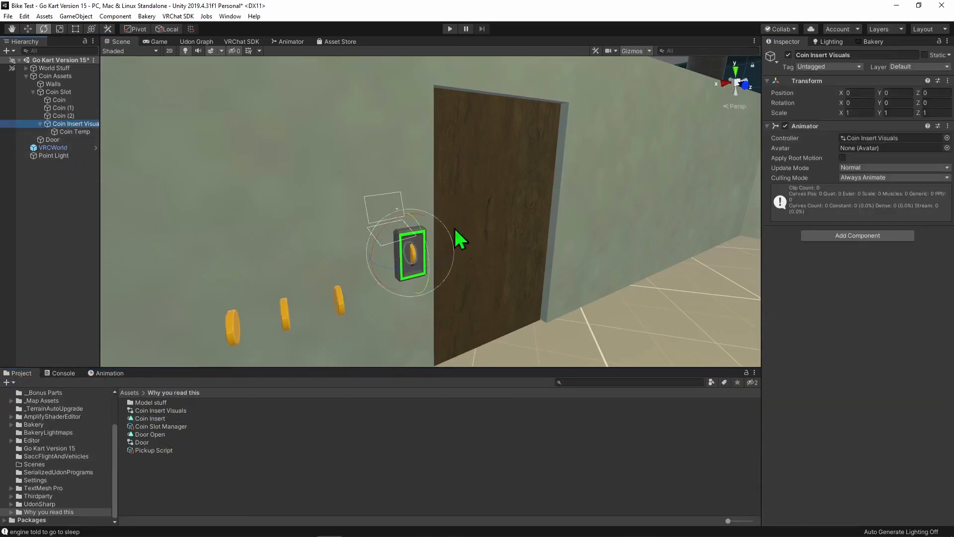
double_click(871, 138)
click(498, 222)
drag(481, 167, 530, 226)
click(605, 162)
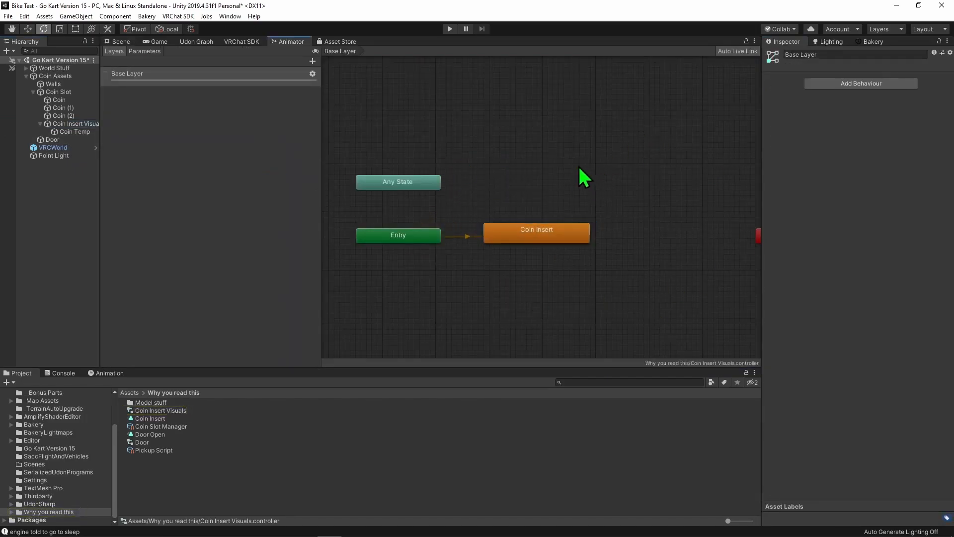
- Add an Udon Behaviour component to the Coin Insert Visuals object
double_click(73, 123)
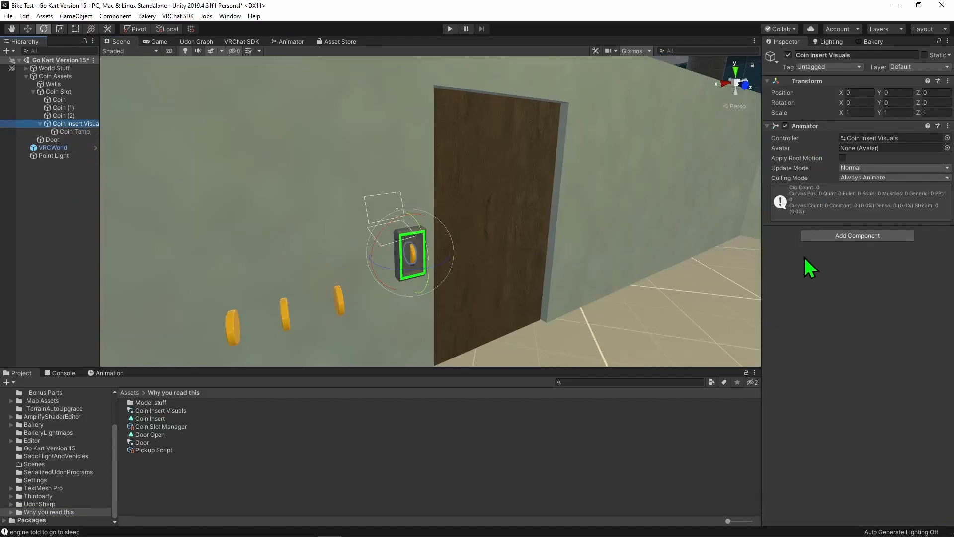
click(856, 236)
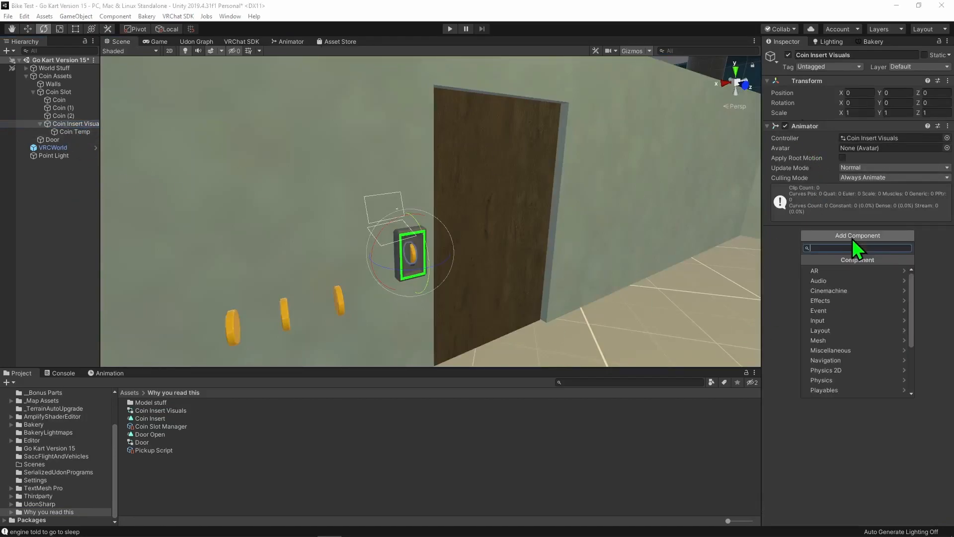
text(udfon)
key(BackSpace)
key(BackSpace)
key(BackSpace)
key(Return)
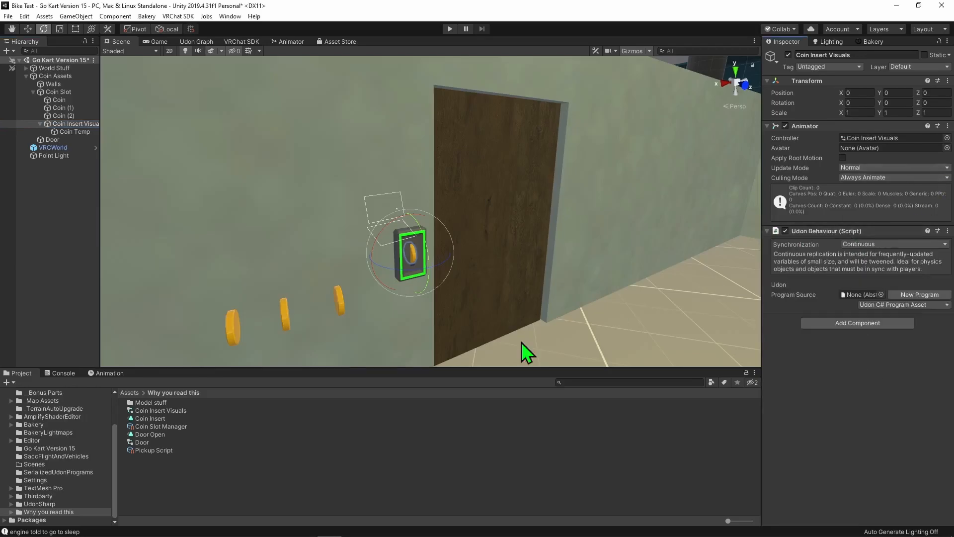
- Create an Udon Graph Program Asset named Destroy Obj After Spawn in the Why you read this folder
right_click(226, 483)
mouse_move(311, 228)
mouse_move(412, 51)
mouse_move(522, 51)
click(589, 63)
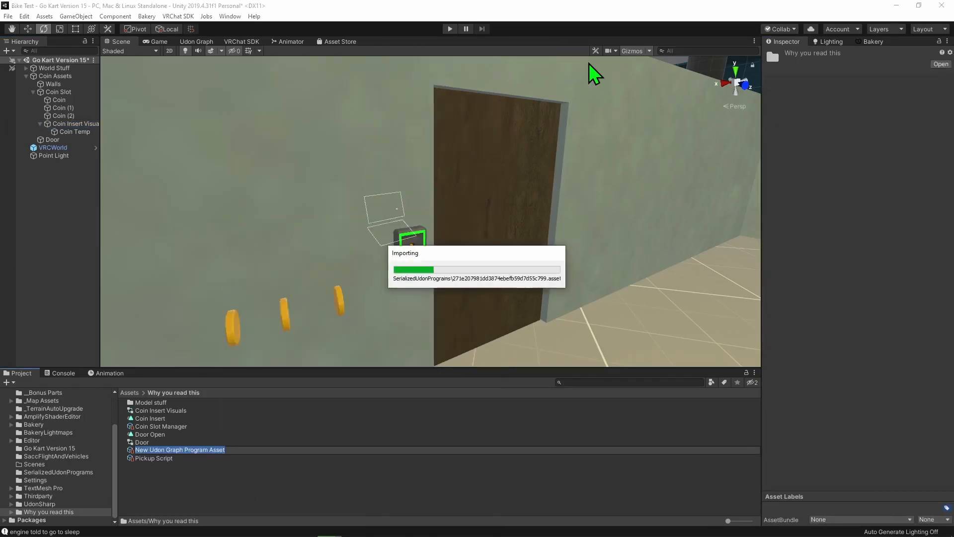
text(Destroy Obj After Sapwn)
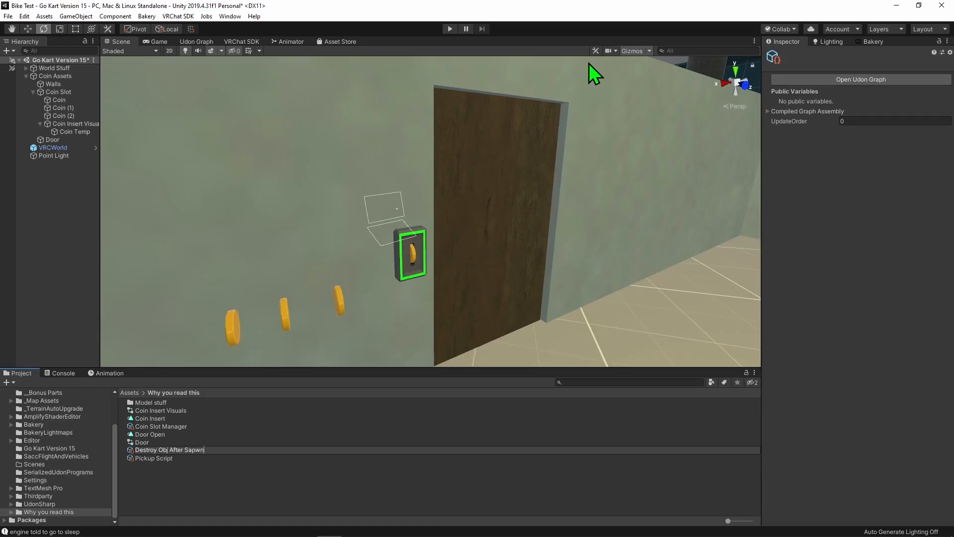
key(BackSpace)
key(BackSpace)
key(BackSpace)
key(BackSpace)
text(pawn)
key(Return)
- Open the Destroy Obj After Spawn graph in a maximized view and add an OnEnable event node
click(835, 79)
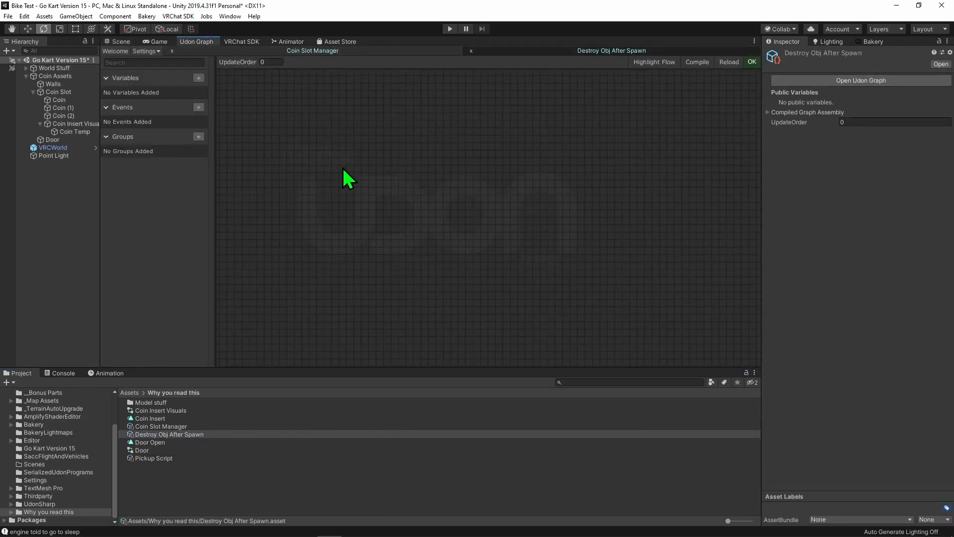
key(shift+space)
key(space)
text(onena)
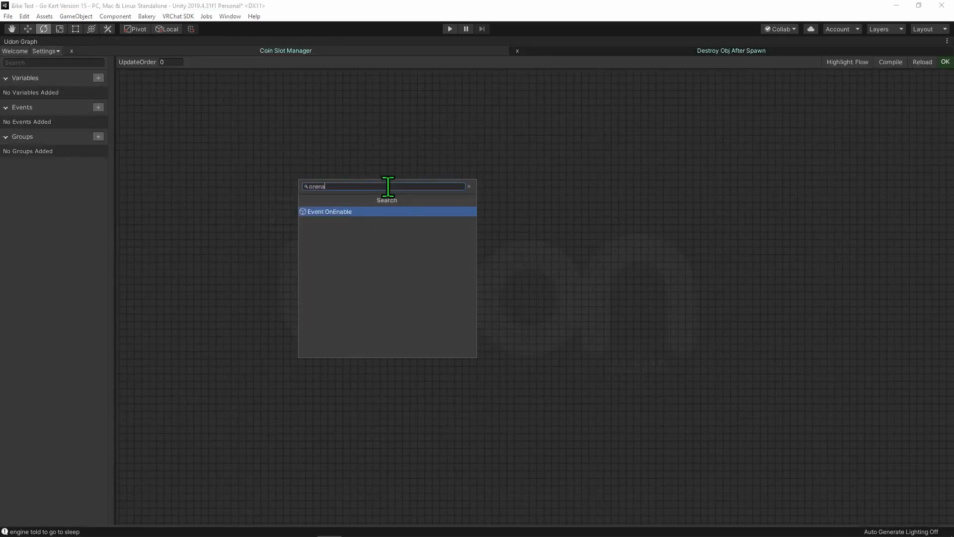
key(Return)
- Add a Destroy node using the (Object, float) overload and run it from the OnEnable event
key(space)
text(destroy)
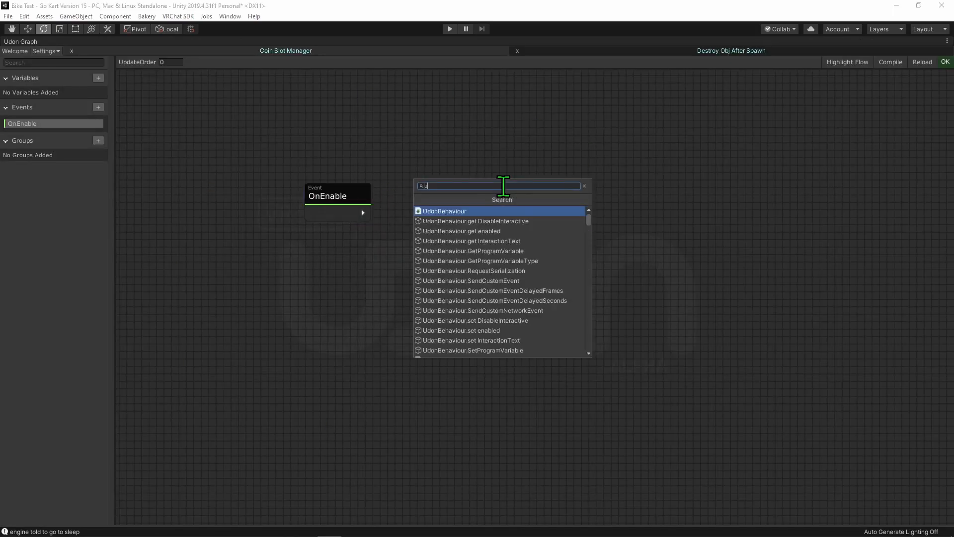
key(Return)
drag(364, 212, 425, 208)
click(422, 223)
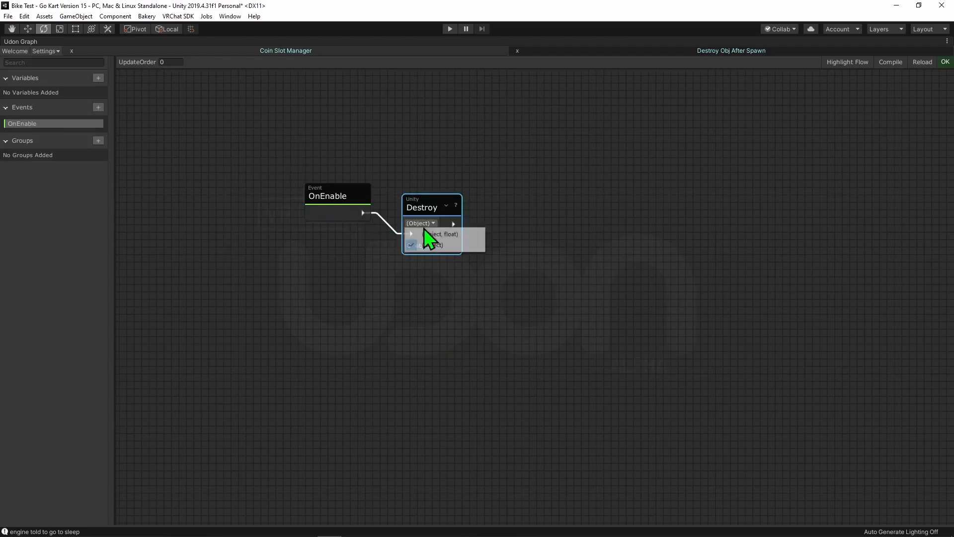
click(452, 235)
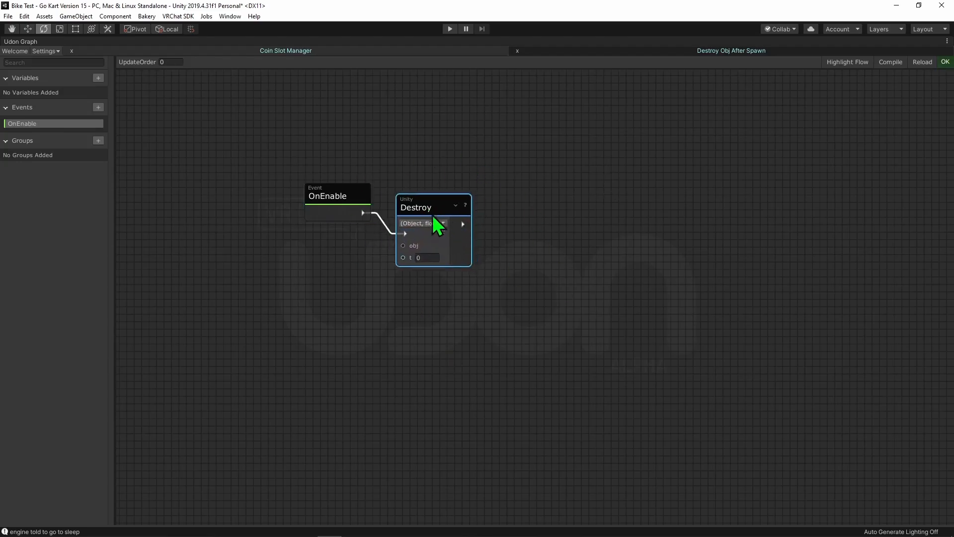
- Add a This GameObject node and connect it to the obj input of the Destroy node
key(space)
text(this)
key(Return)
drag(292, 277, 403, 246)
drag(430, 205, 448, 219)
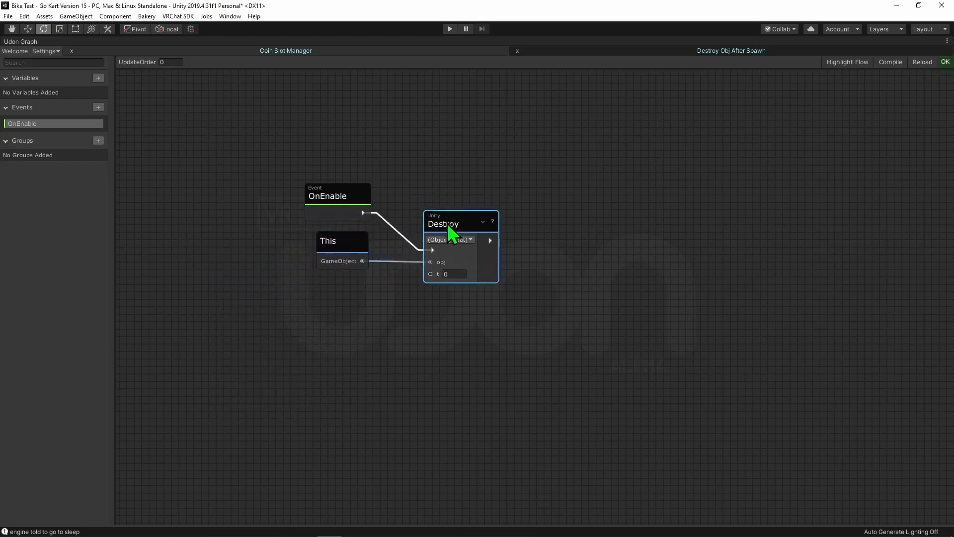
- Set the Destroy node's t delay to 1 and place the node beside the This node
click(448, 272)
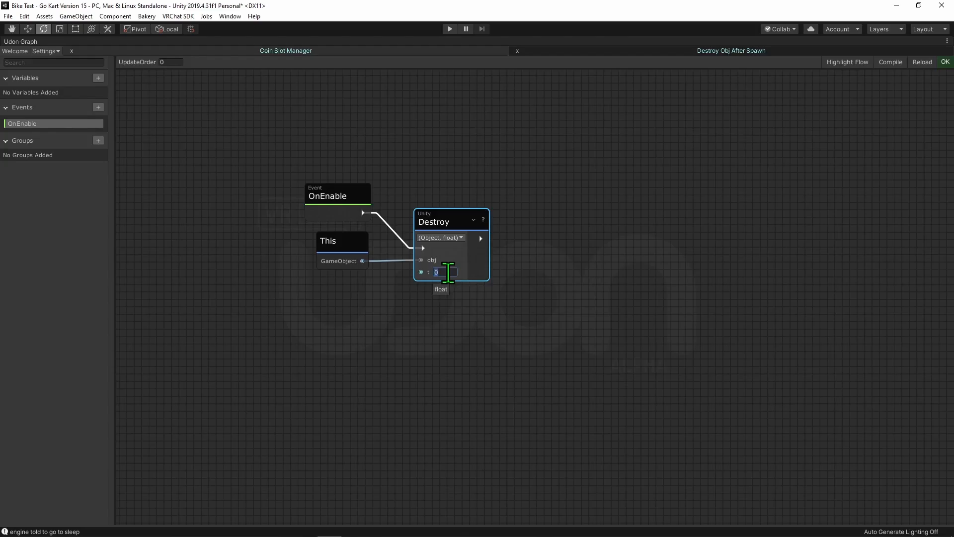
text(1)
drag(431, 215, 419, 216)
click(448, 169)
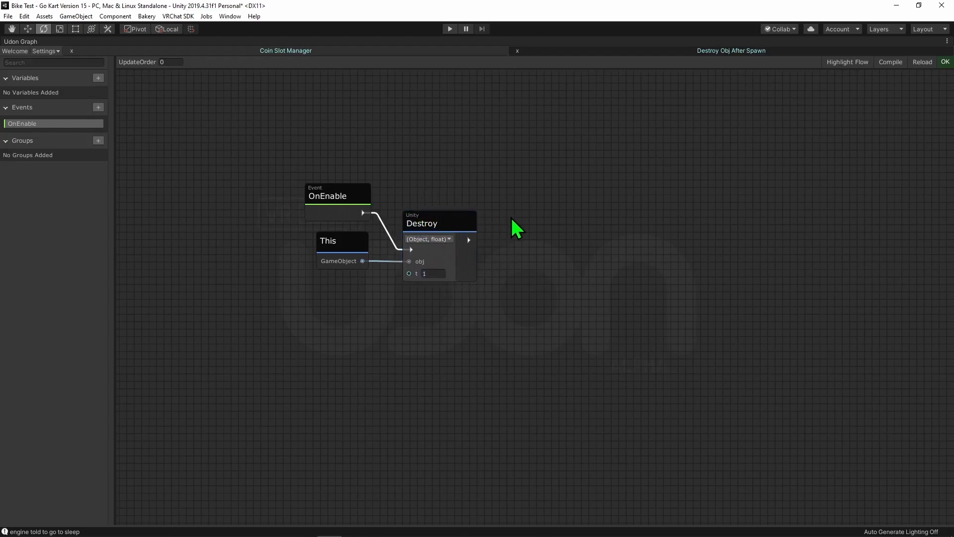
- Restore the normal layout and assign Destroy Obj After Spawn as the program source of the Coin Insert Visuals object
key(shift+space)
middle_drag(639, 279, 568, 233)
scroll(568, 233, down, 3)
click(120, 42)
click(73, 125)
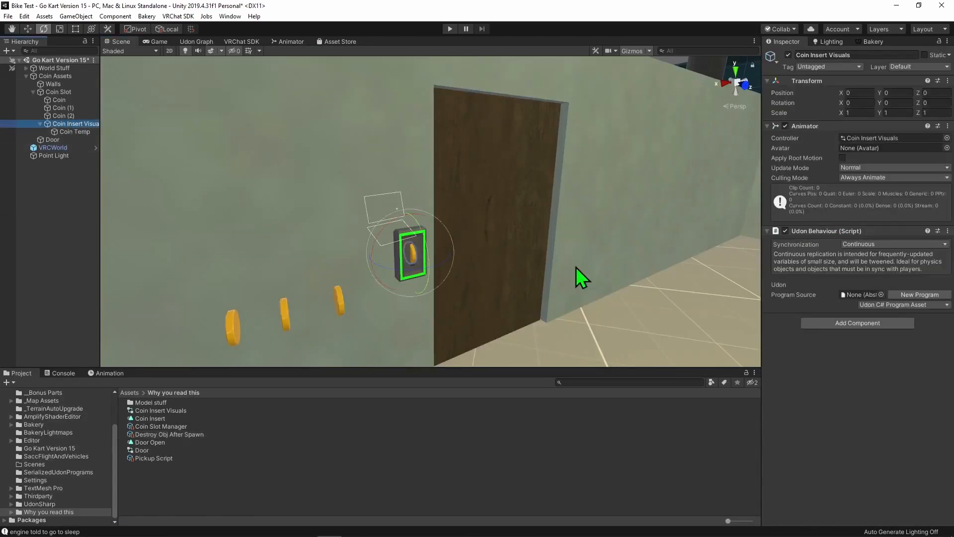
drag(149, 435, 860, 297)
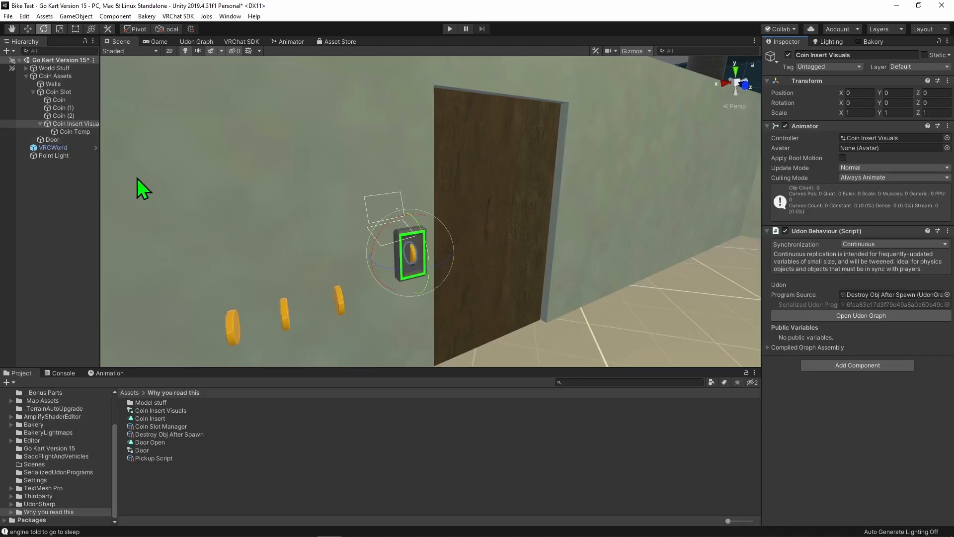
- Save Coin Insert Visuals as a prefab in the Why you read this folder and delete the object from the scene
drag(69, 125, 211, 477)
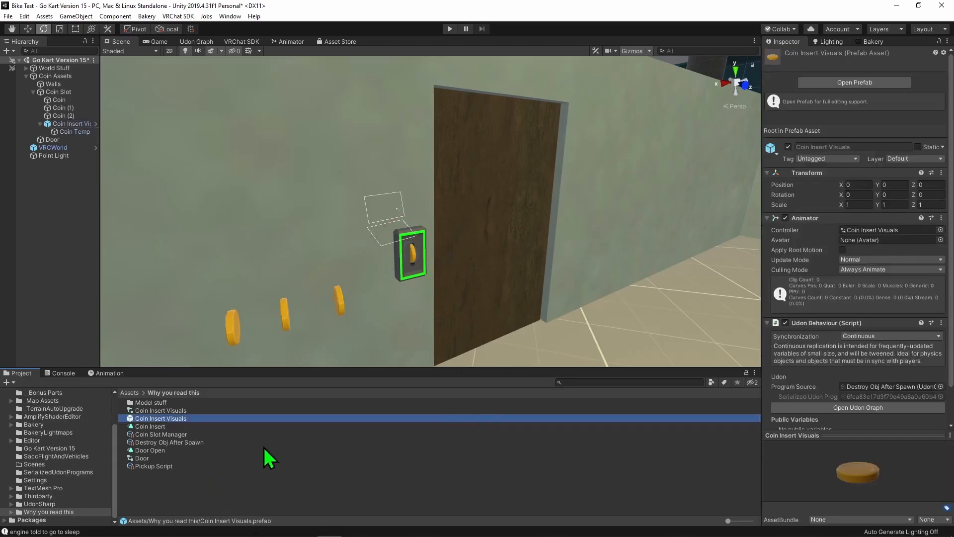
click(68, 123)
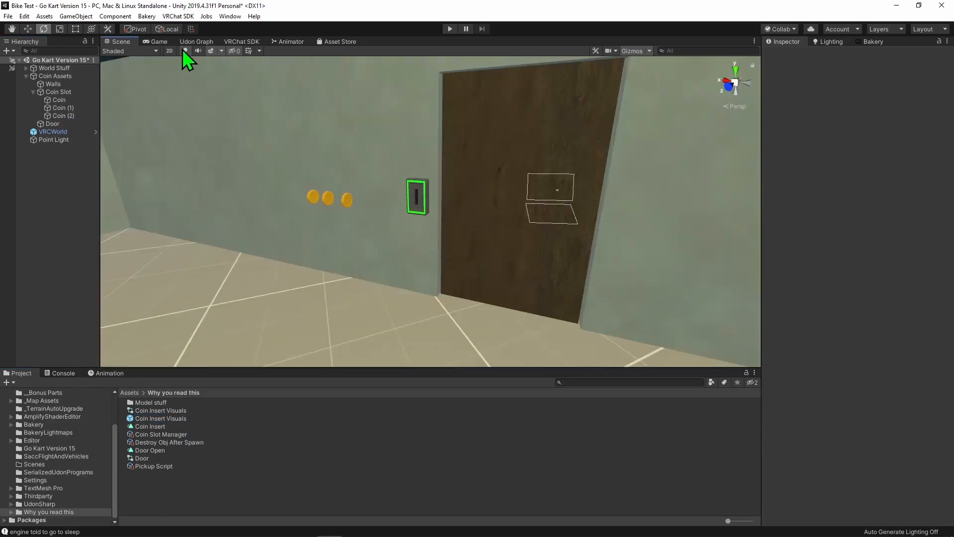
- Open the Pickup Script graph and add a public GameObject variable named coinVisuals
click(201, 42)
click(151, 466)
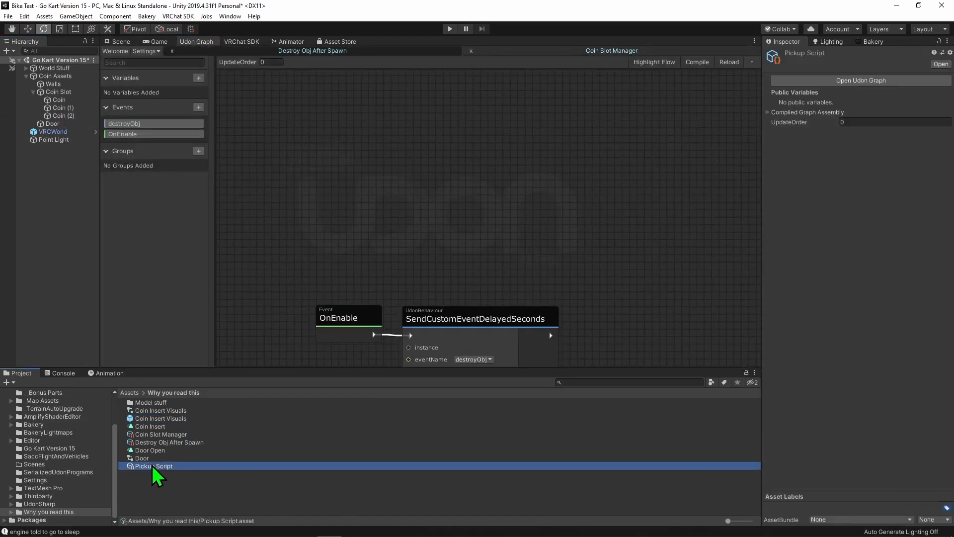
click(861, 80)
click(199, 78)
text(game)
key(Return)
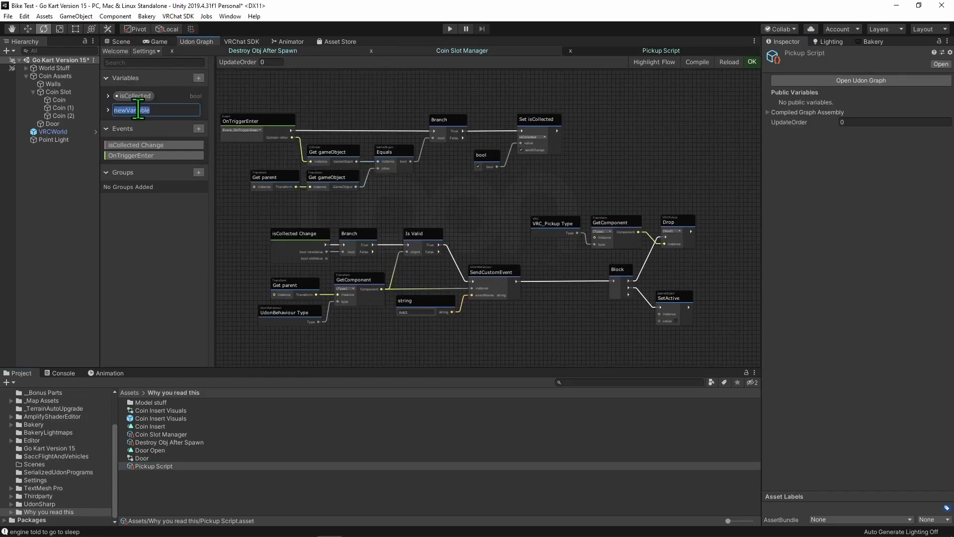
click(118, 111)
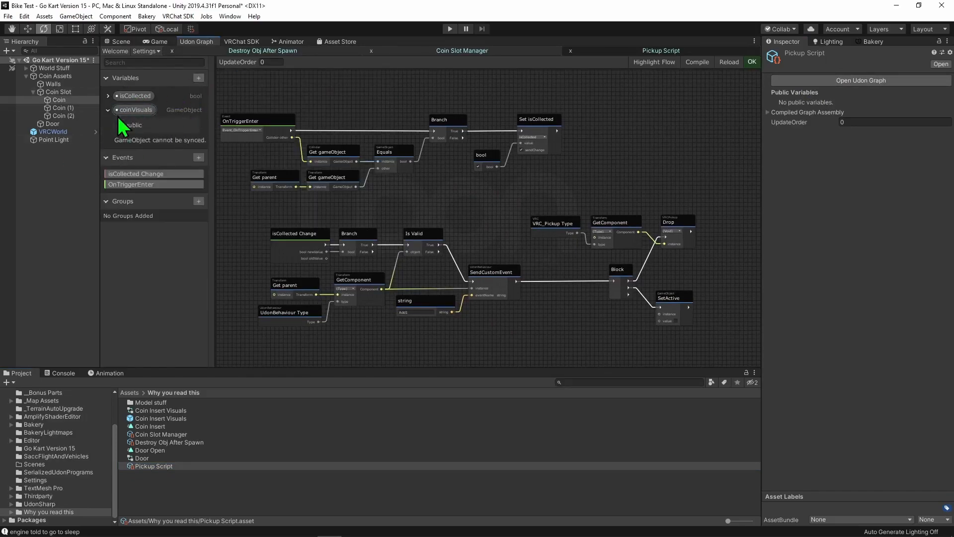
- Place a coinVisuals variable node in the graph below the SendCustomEvent node
drag(162, 112, 423, 162)
scroll(507, 261, up, 4)
scroll(513, 251, down, 2)
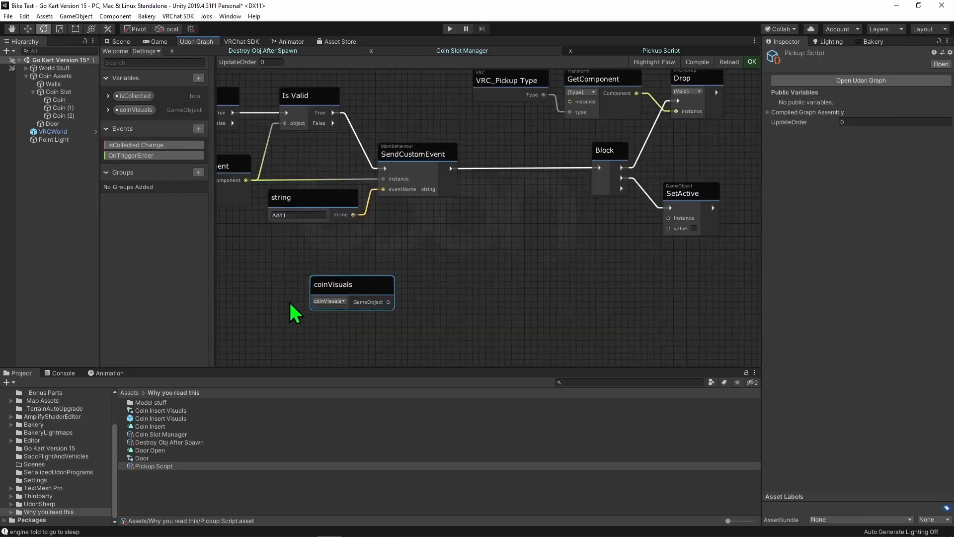
scroll(514, 268, up, 2)
scroll(495, 266, down, 2)
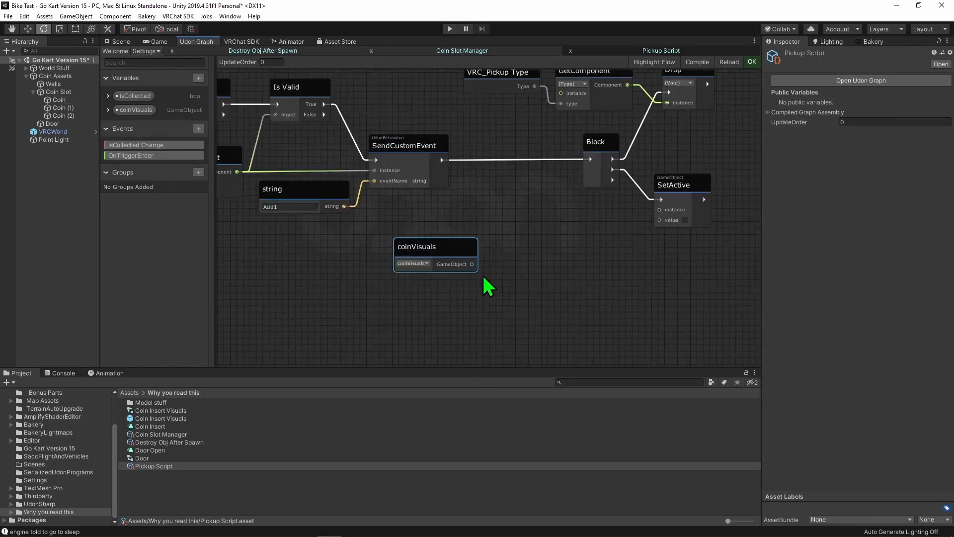
drag(460, 254, 363, 292)
middle_drag(362, 292, 385, 243)
- Add an Instantiate node with coinVisuals as its original and run it after SendCustomEvent
key(space)
text(insta)
key(Return)
key(Return)
drag(394, 255, 449, 212)
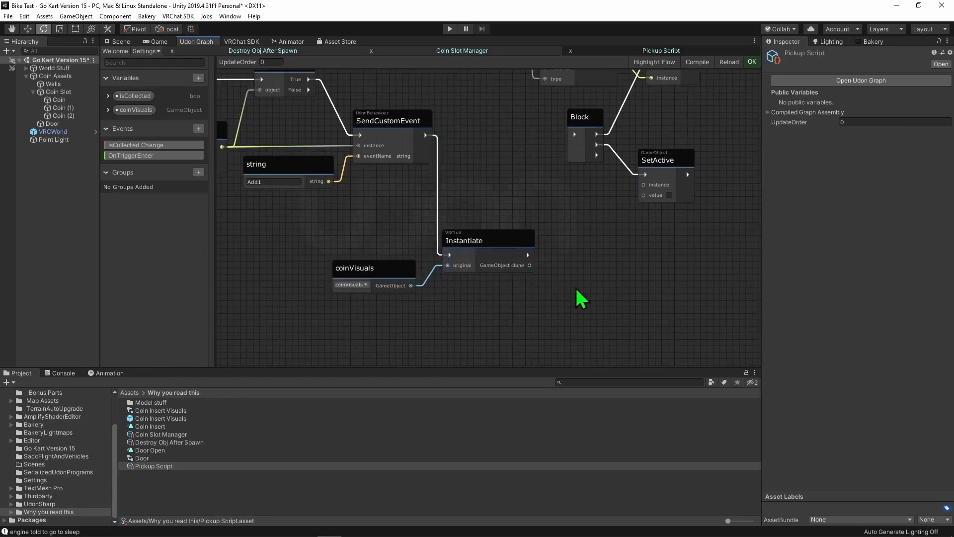
scroll(552, 315, up, 3)
key(space)
text(ga,e)
key(BackSpace)
key(BackSpace)
key(BackSpace)
key(BackSpace)
key(Escape)
- Add a GameObject Get transform node and feed it the clone from the Instantiate node
key(space)
text(trans)
key(Return)
drag(637, 322, 637, 275)
drag(638, 275, 639, 255)
drag(523, 241, 581, 278)
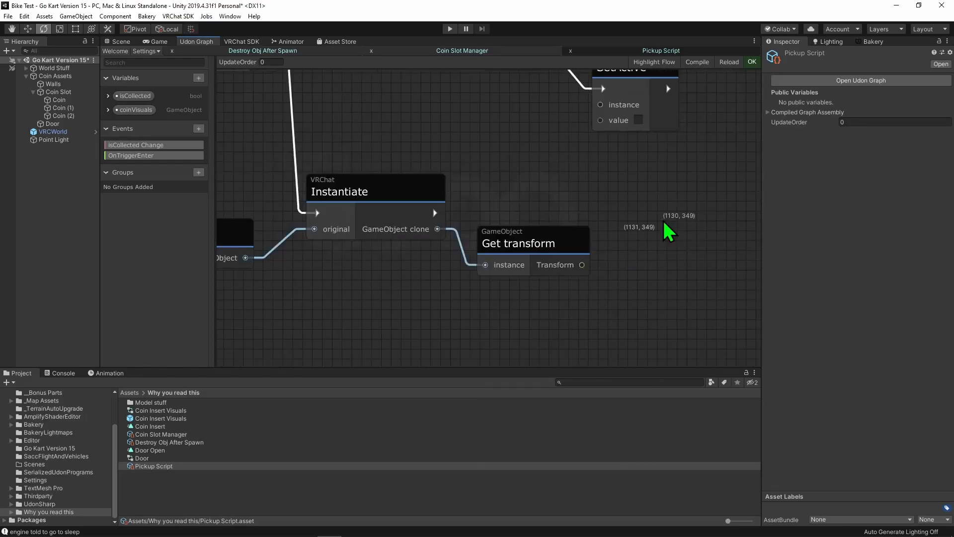
- Add a SetPositionAndRotation node and connect the Get transform output to its instance input
key(space)
text(t)
key(BackSpace)
text(set posti)
key(BackSpace)
key(BackSpace)
key(Down)
key(Down)
key(Down)
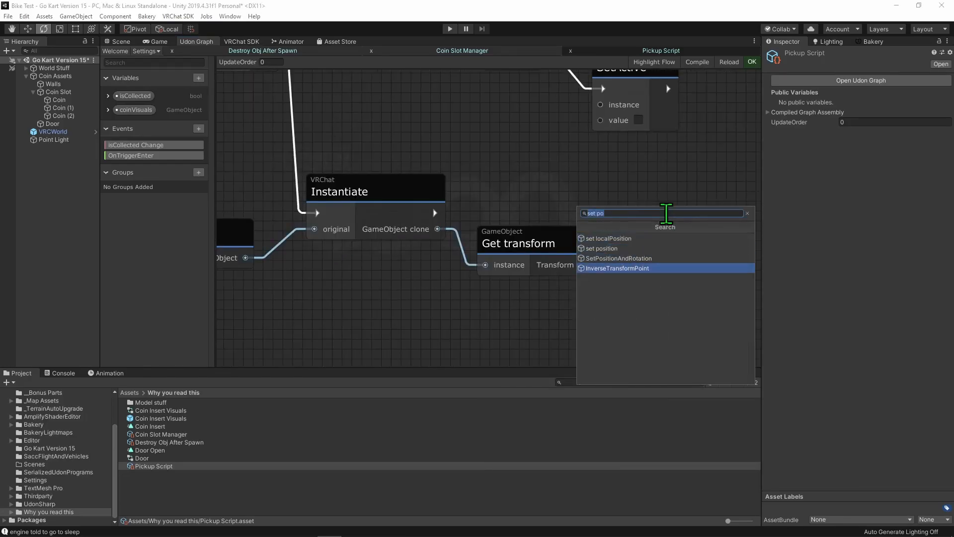
key(Return)
drag(473, 248, 569, 272)
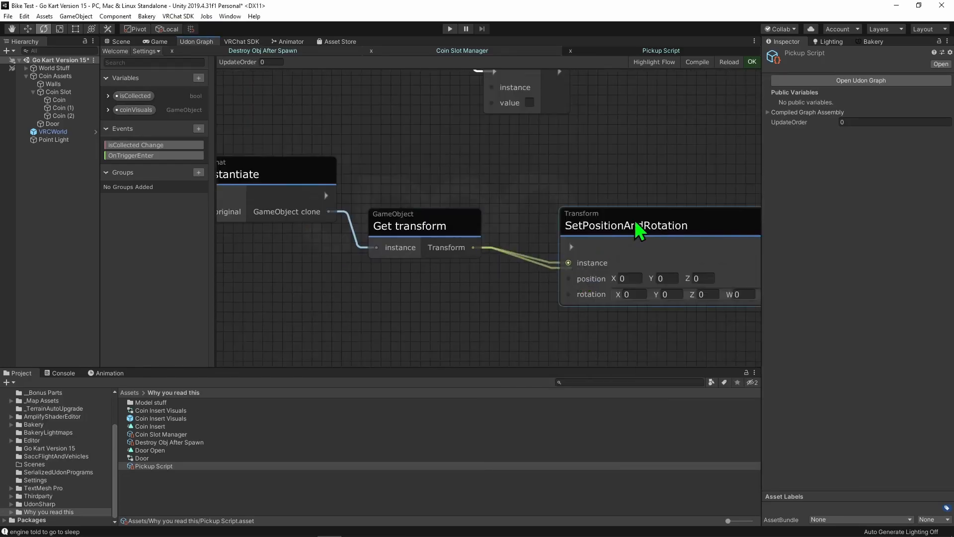
drag(635, 222, 580, 214)
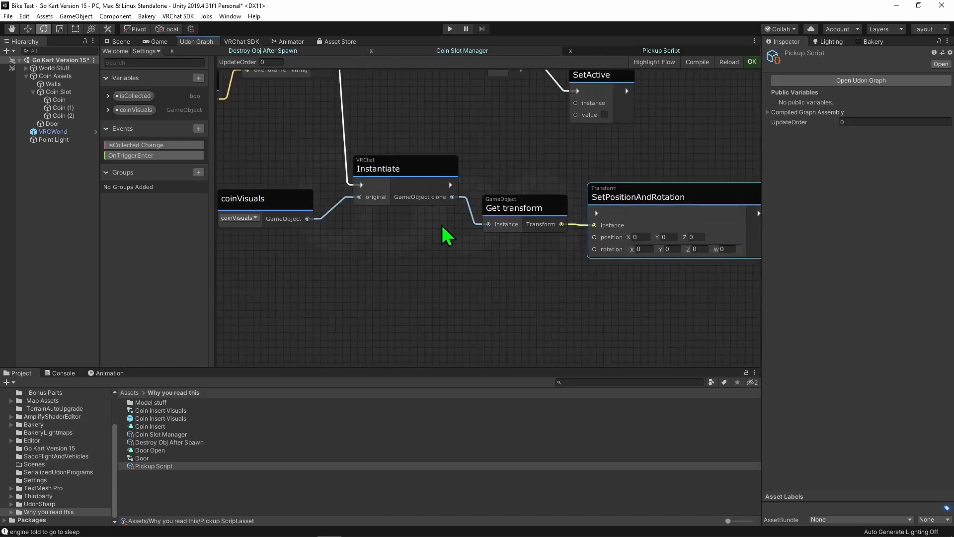
- Duplicate the Transform Get parent node and place the copy below the coinVisuals and Instantiate nodes in a maximized graph view
scroll(447, 236, down, 3)
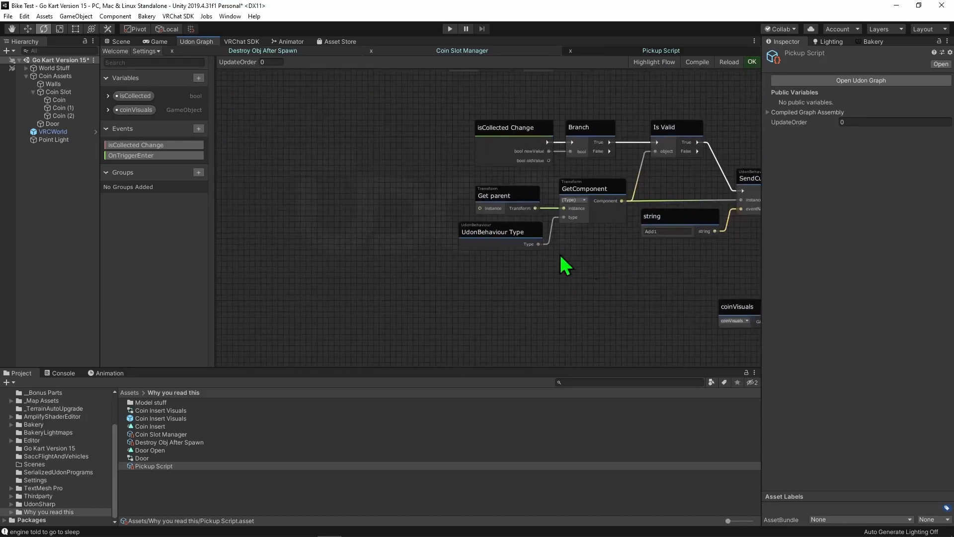
click(507, 191)
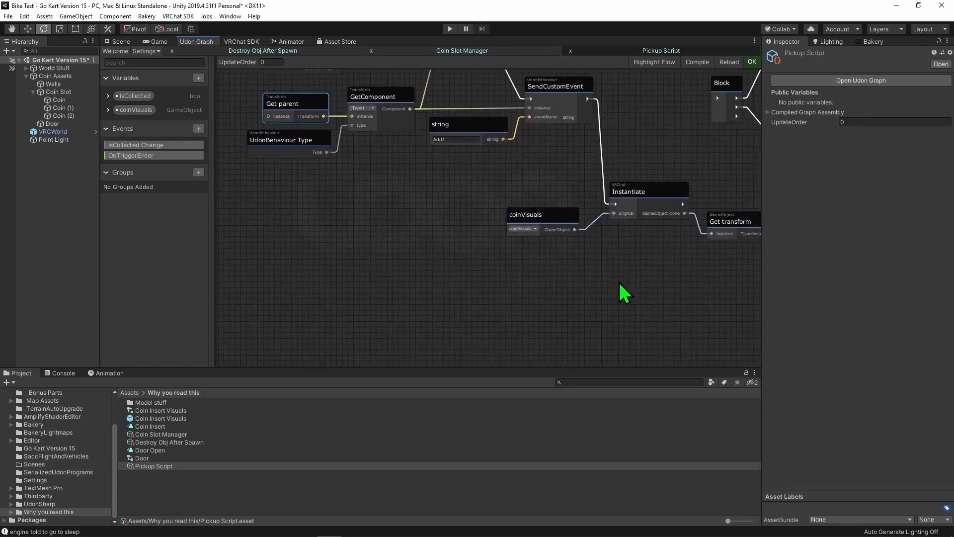
key(shift+space)
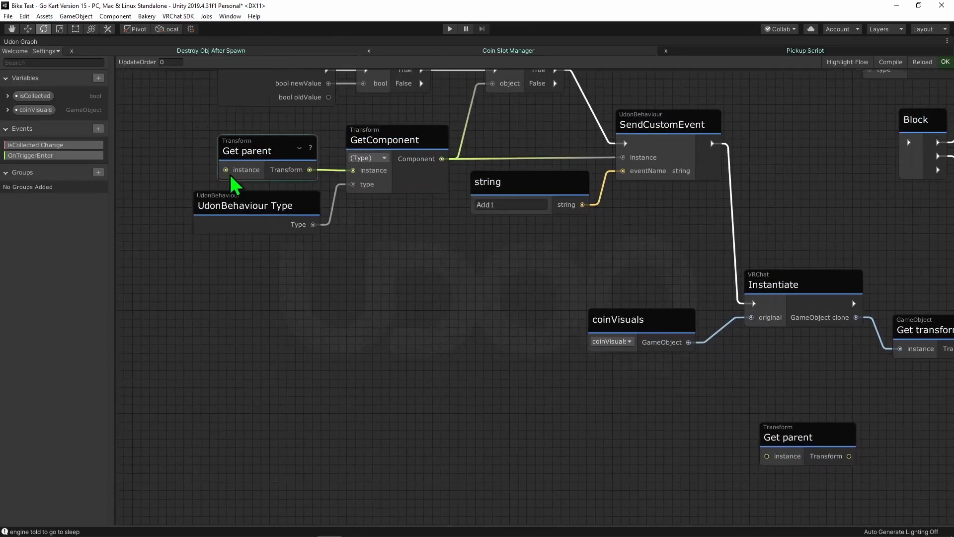
middle_drag(894, 463, 596, 357)
drag(492, 332, 534, 318)
middle_drag(693, 365, 617, 317)
drag(453, 268, 304, 269)
- Add Transform Get position and Get rotation nodes for the Get parent transform
key(space)
text(get postio)
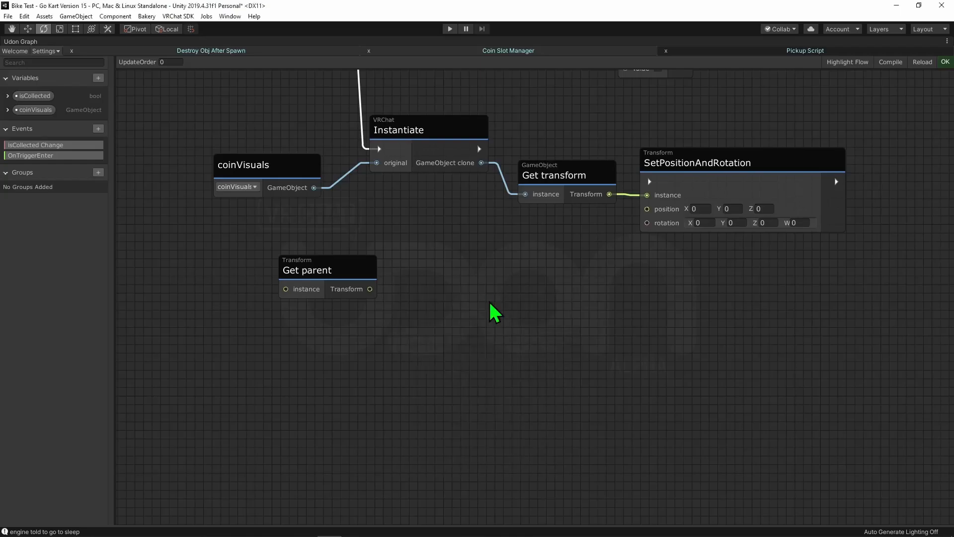
key(Return)
drag(492, 309, 407, 258)
key(space)
text(tran)
key(Return)
text(get rot)
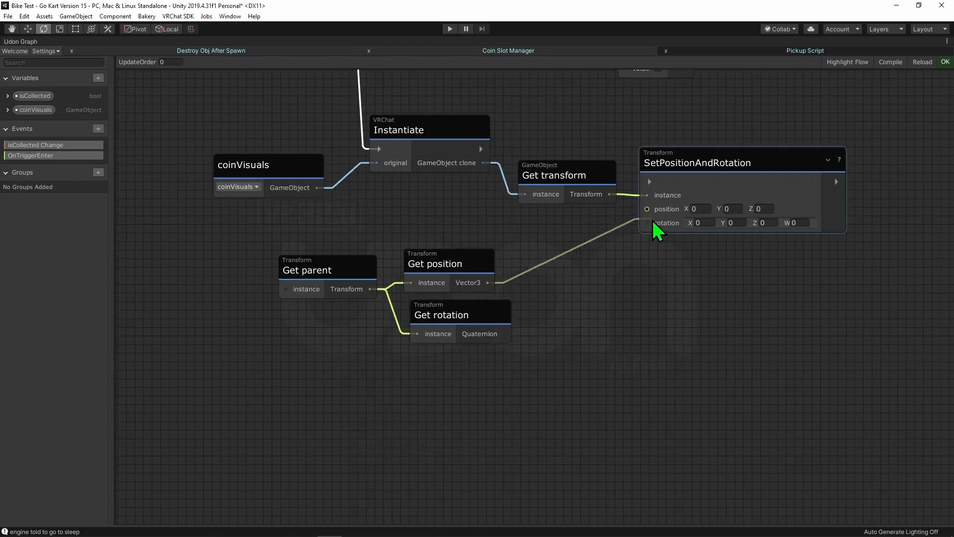
- Connect the parent's position and rotation to SetPositionAndRotation and run that node after Instantiate
drag(653, 222, 647, 209)
drag(507, 334, 646, 222)
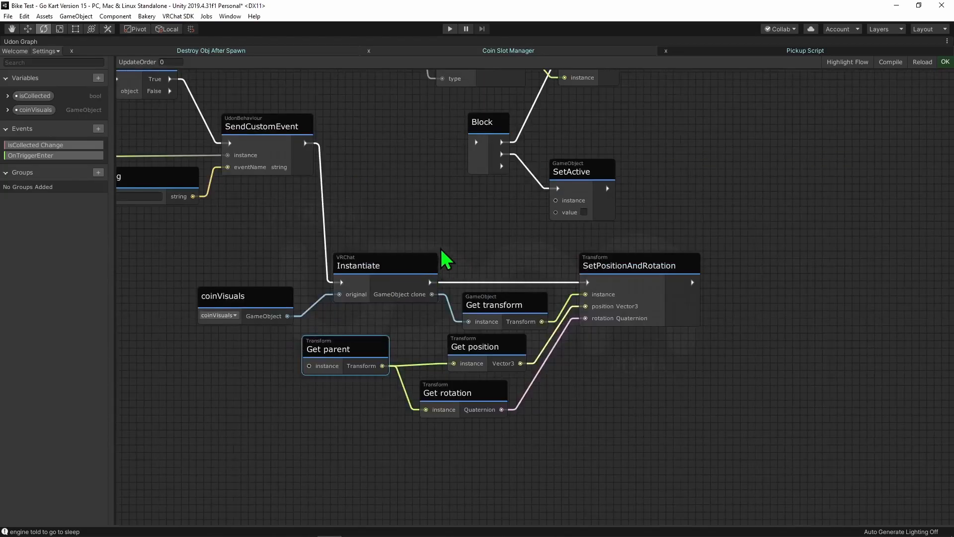
middle_drag(441, 249, 515, 318)
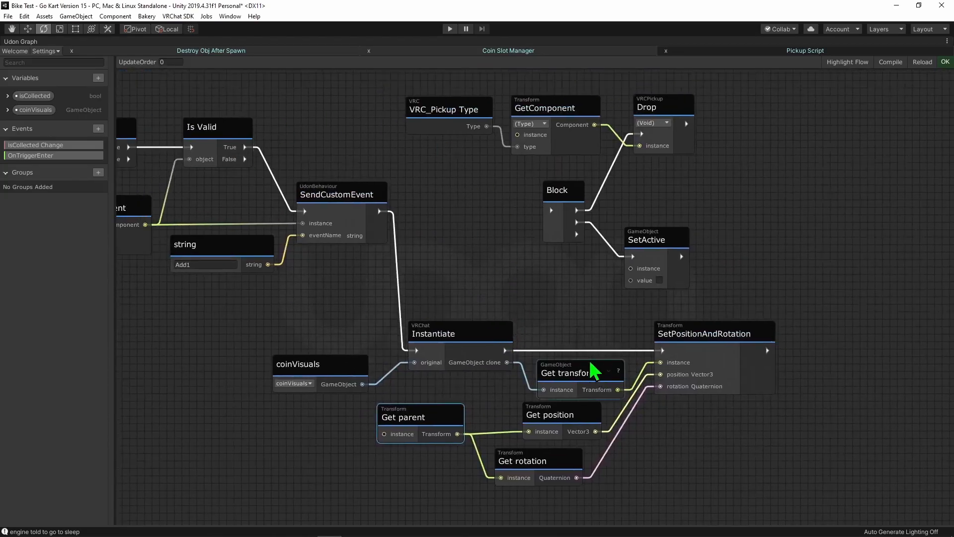
- Move the Block, Drop and SetActive node group beyond SetPositionAndRotation and connect that node's flow output to Block
scroll(696, 412, down, 4)
drag(711, 343, 527, 213)
drag(653, 307, 769, 252)
middle_drag(769, 252, 596, 201)
drag(596, 201, 706, 335)
scroll(281, 368, up, 5)
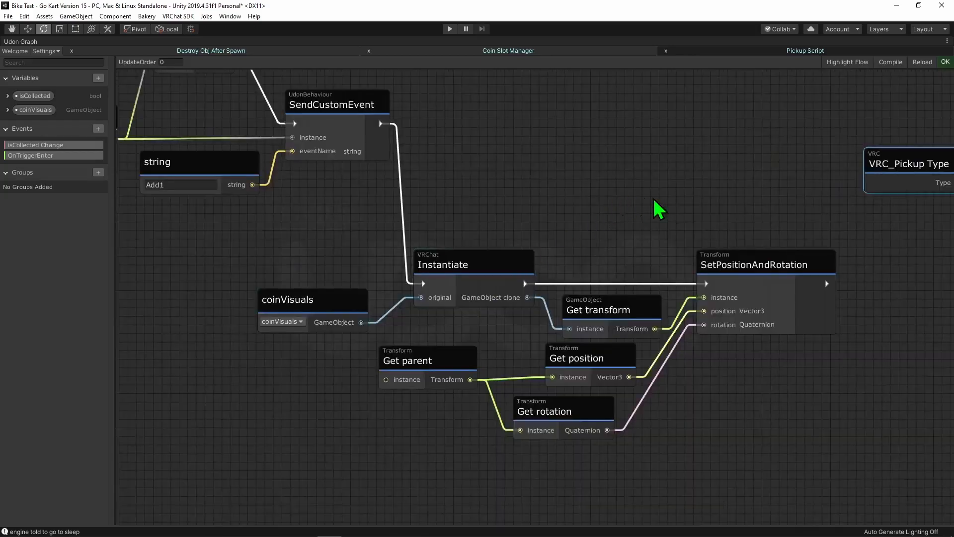
middle_drag(885, 238, 460, 216)
middle_drag(557, 261, 459, 249)
drag(304, 248, 509, 244)
- Review the Pickup Script graph flow from the isCollected Change event through Instantiate and SetPositionAndRotation to the Drop and SetActive nodes
scroll(430, 309, down, 5)
scroll(430, 309, up, 3)
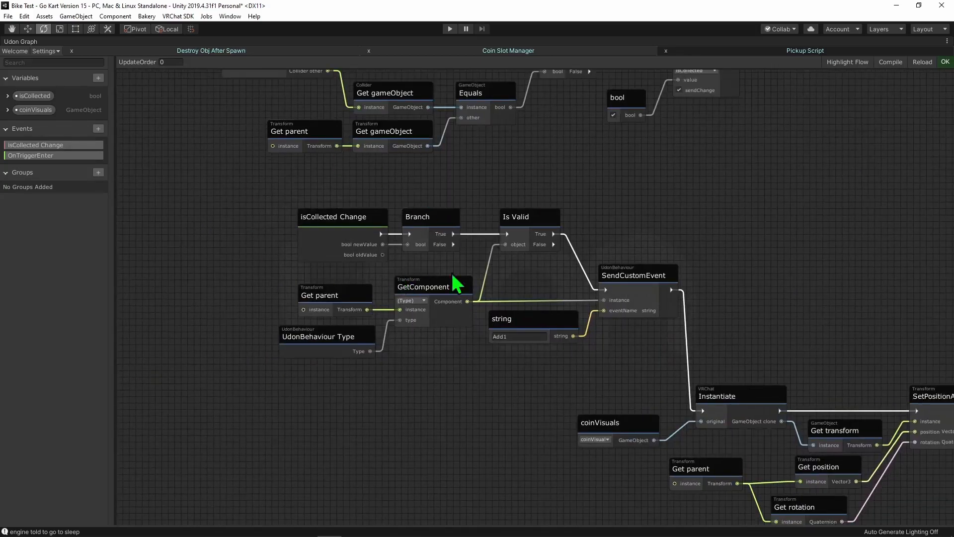
middle_drag(355, 367, 306, 331)
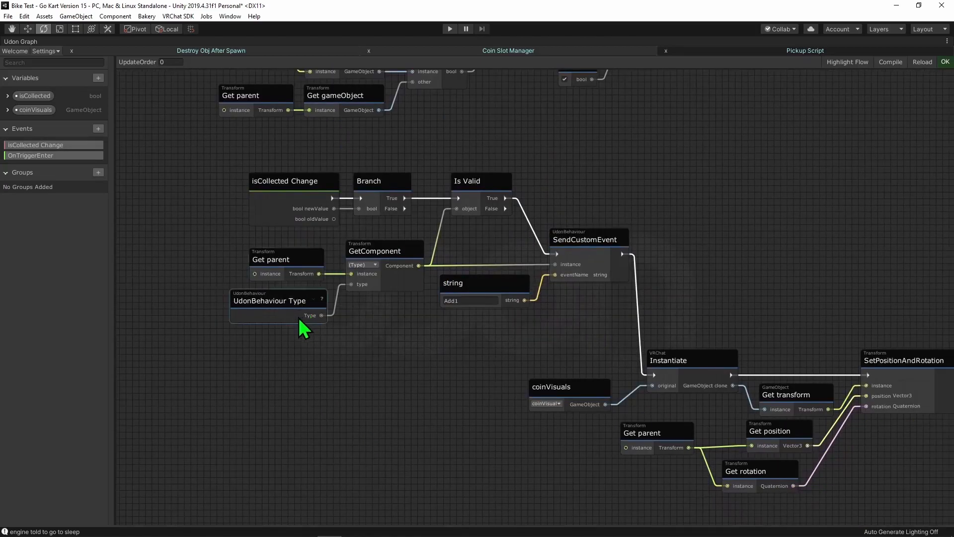
middle_drag(535, 335, 526, 337)
middle_drag(507, 376, 505, 373)
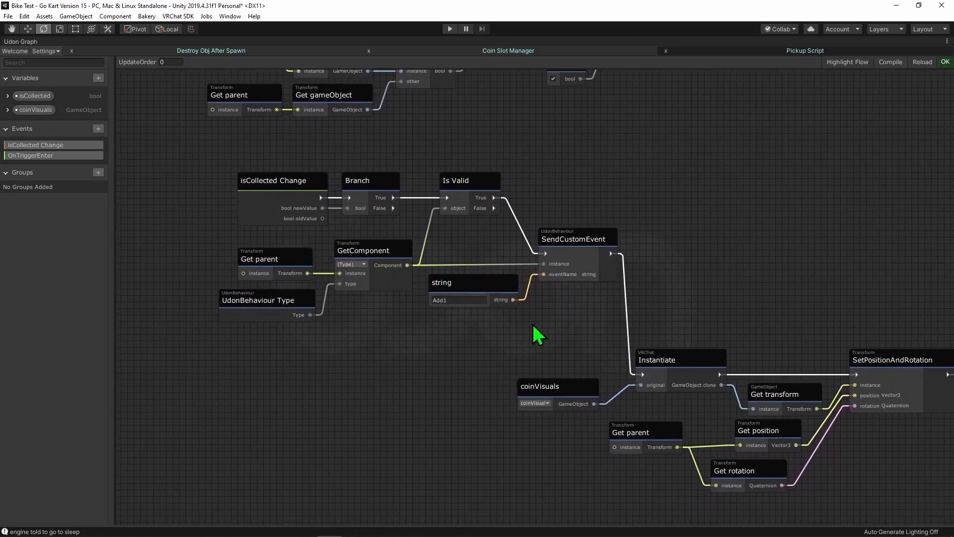
scroll(599, 334, up, 3)
middle_drag(509, 297, 360, 218)
middle_drag(502, 269, 387, 214)
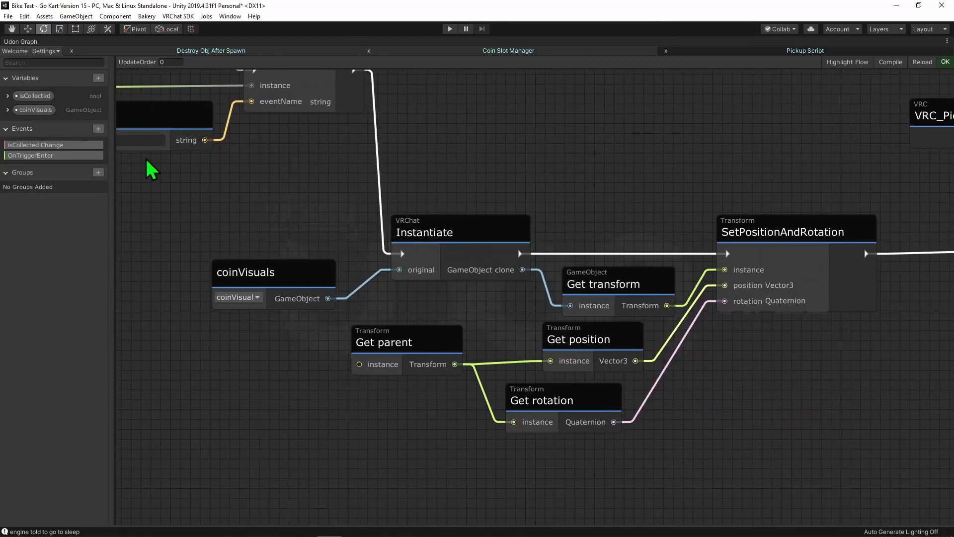
middle_drag(439, 309, 339, 241)
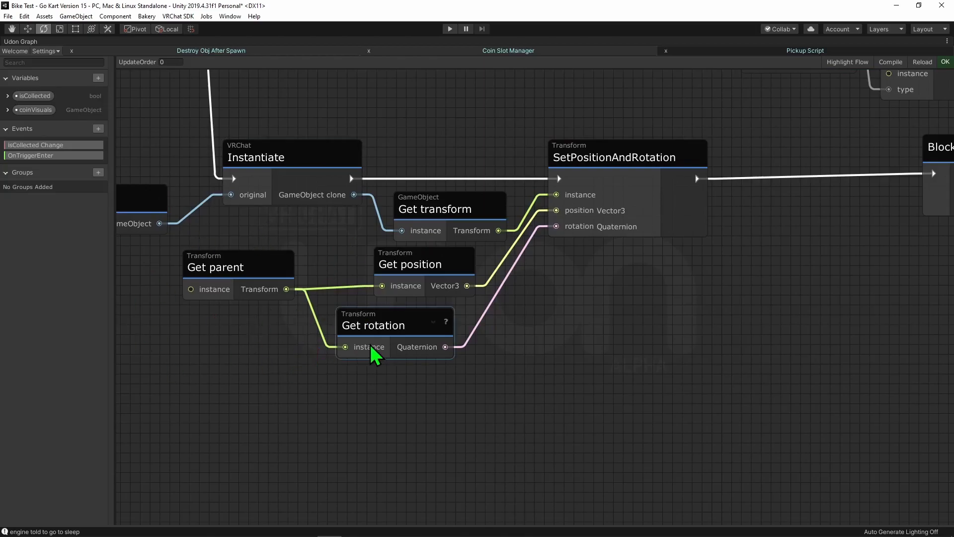
scroll(766, 320, down, 1)
middle_drag(767, 320, 292, 416)
scroll(293, 412, down, 2)
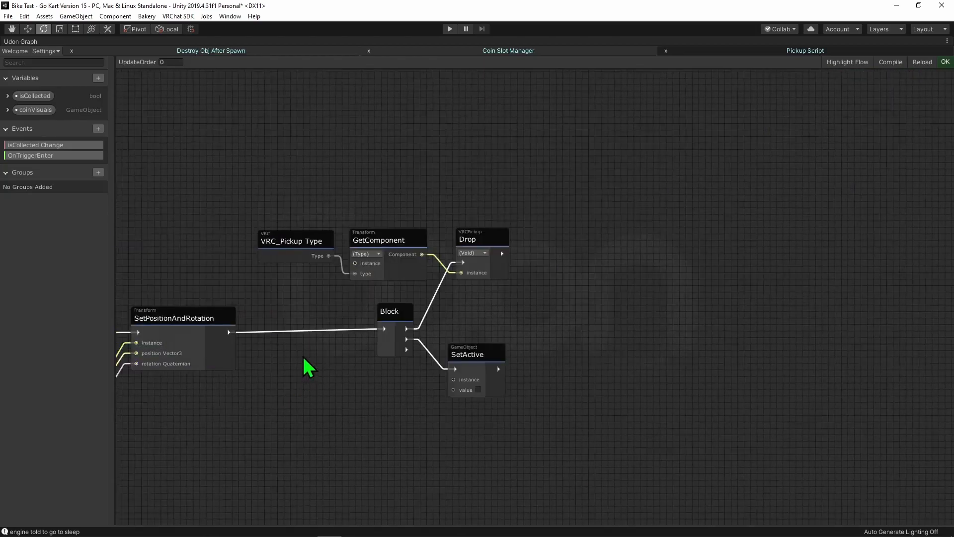
scroll(304, 358, up, 2)
drag(266, 106, 560, 478)
click(524, 291)
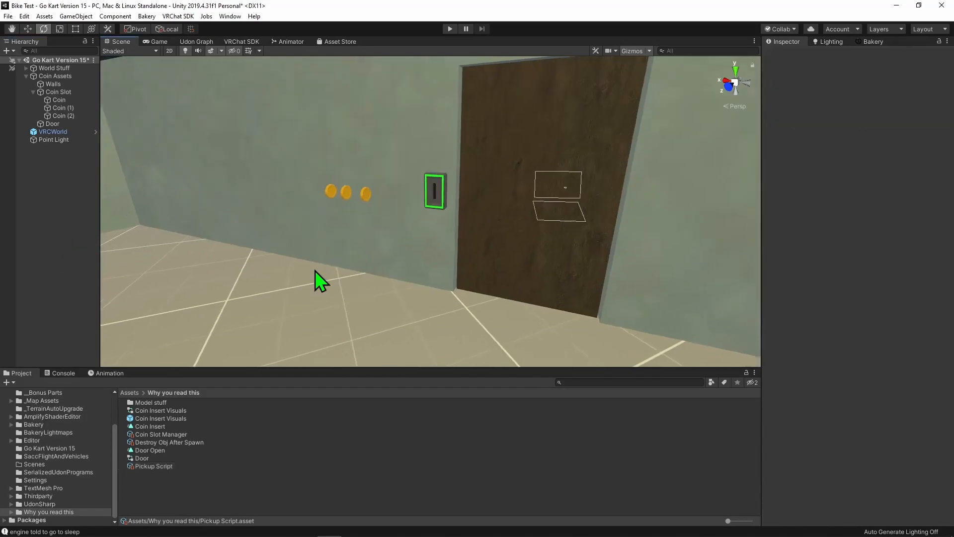
- Assign the Coin Insert Visuals prefab to Coin's coinVisuals variable and copy its Udon Behaviour values to Coin (1) and Coin (2)
click(59, 100)
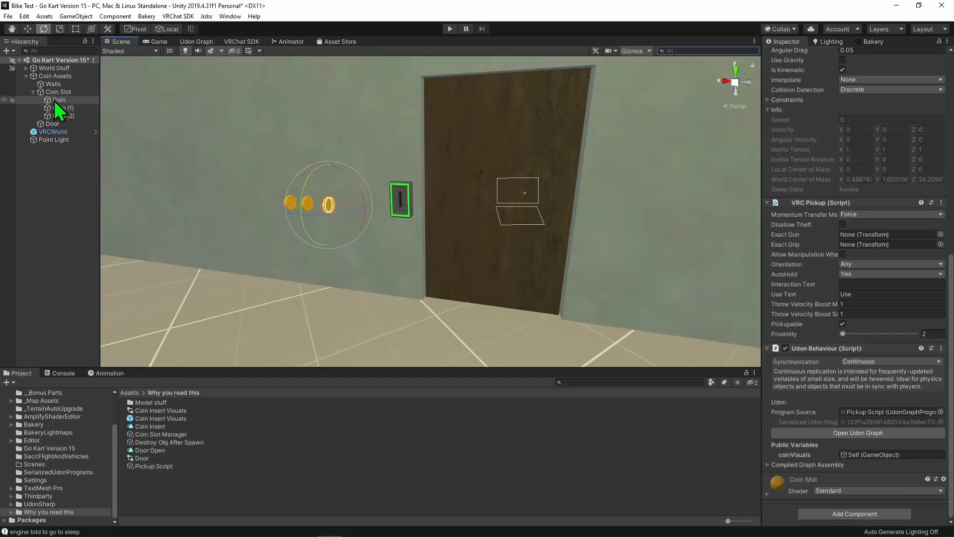
drag(143, 418, 866, 455)
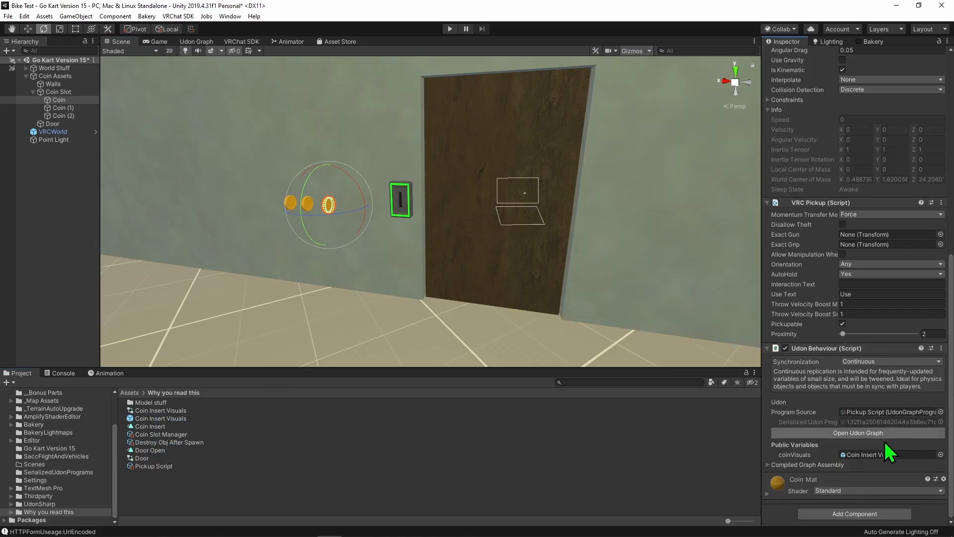
right_click(839, 349)
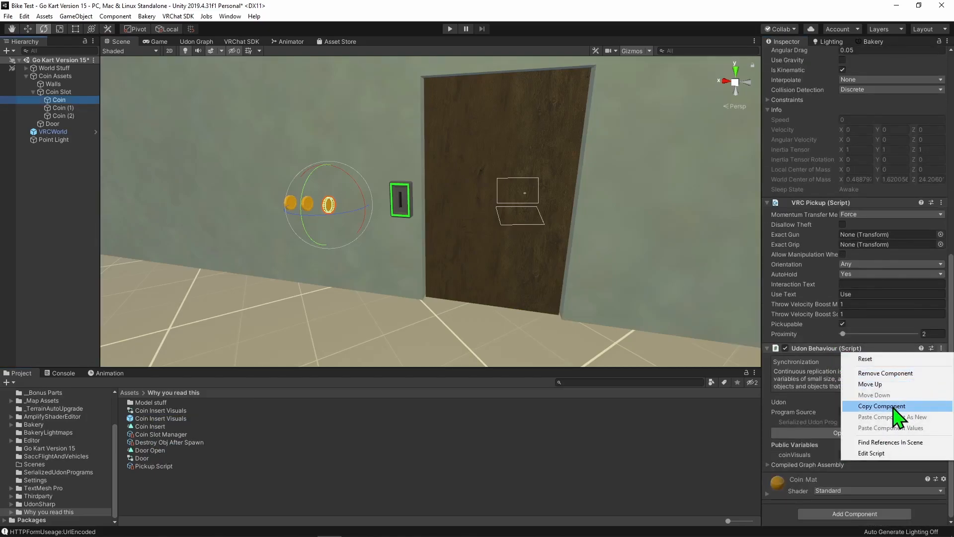
click(894, 413)
click(82, 107)
shift+click(87, 116)
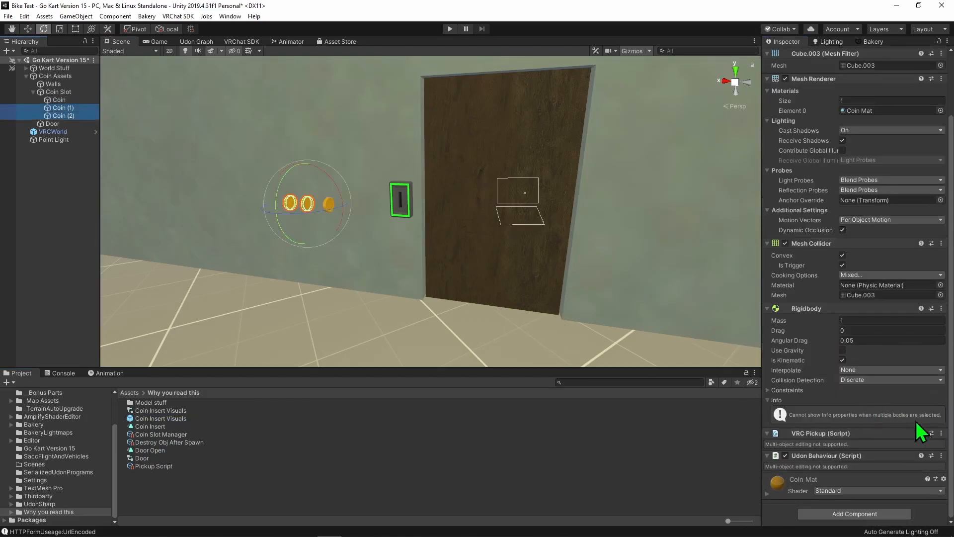
click(940, 456)
click(910, 426)
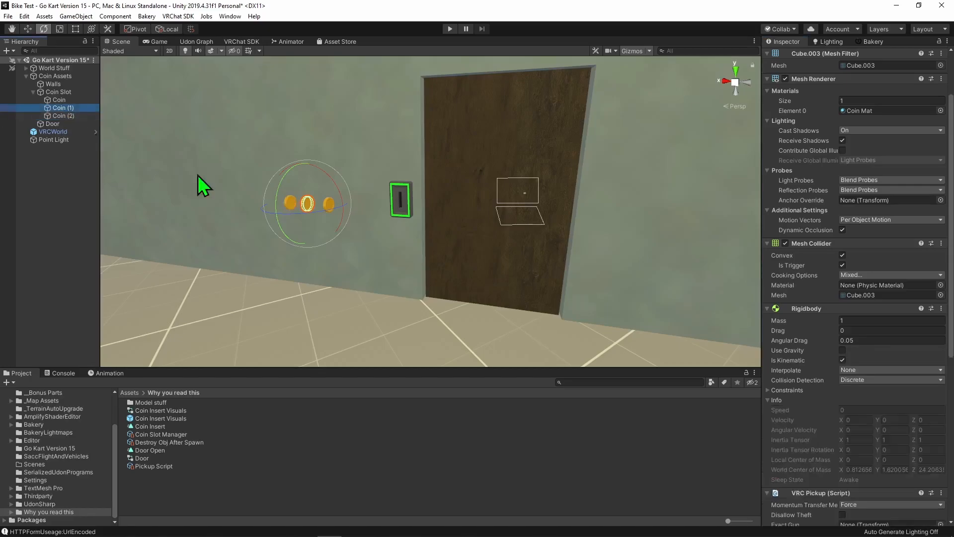
- Check the Udon Behaviour program source and coinVisuals assignment on Coin (1) and Coin (2)
scroll(810, 445, down, 5)
click(55, 115)
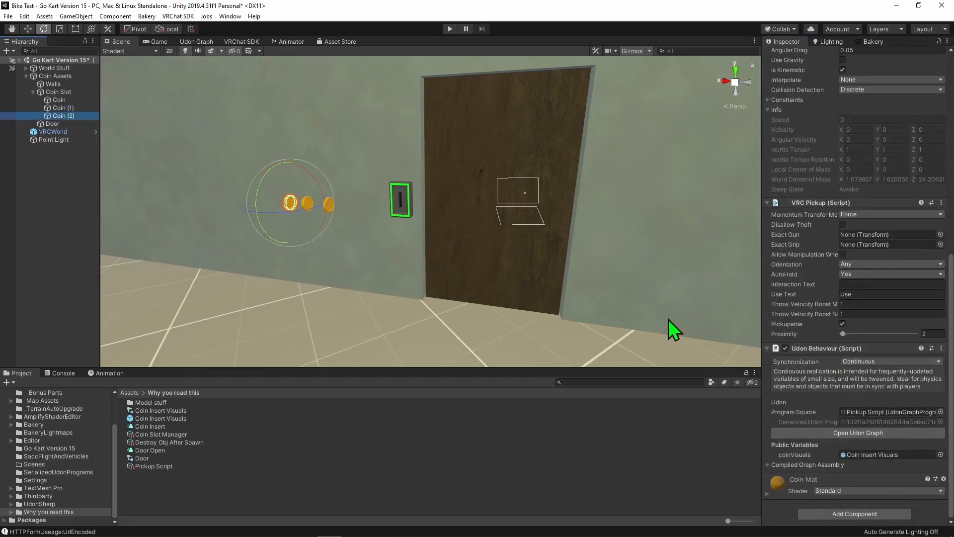
click(153, 167)
- Play-test the scene by inserting all three coins into the slot to open the door, and exit play mode
click(450, 28)
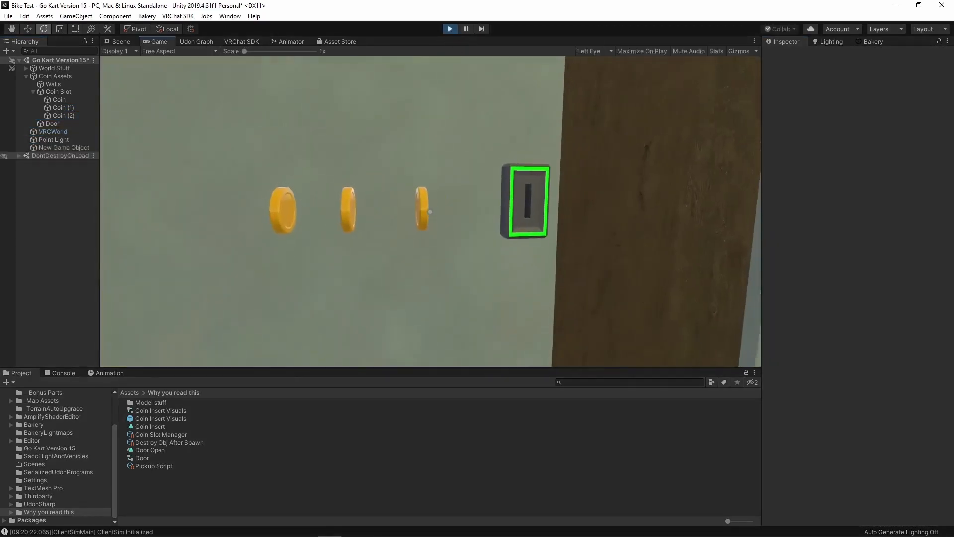
key(s)
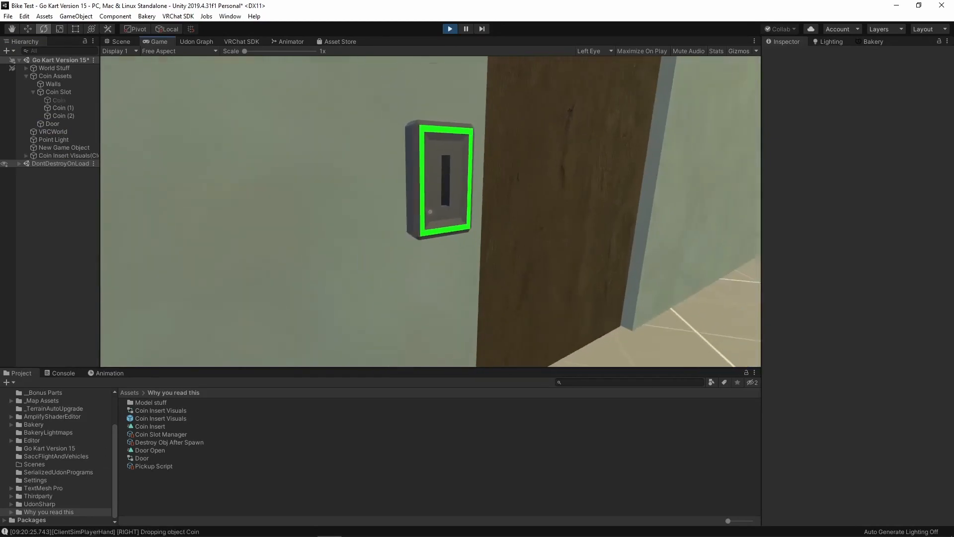
key(w)
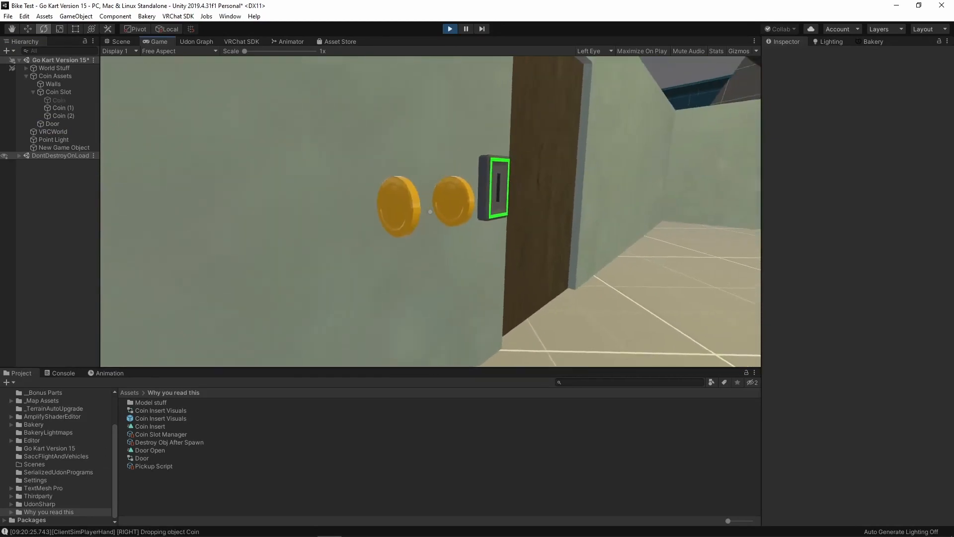
key(Escape)
click(369, 186)
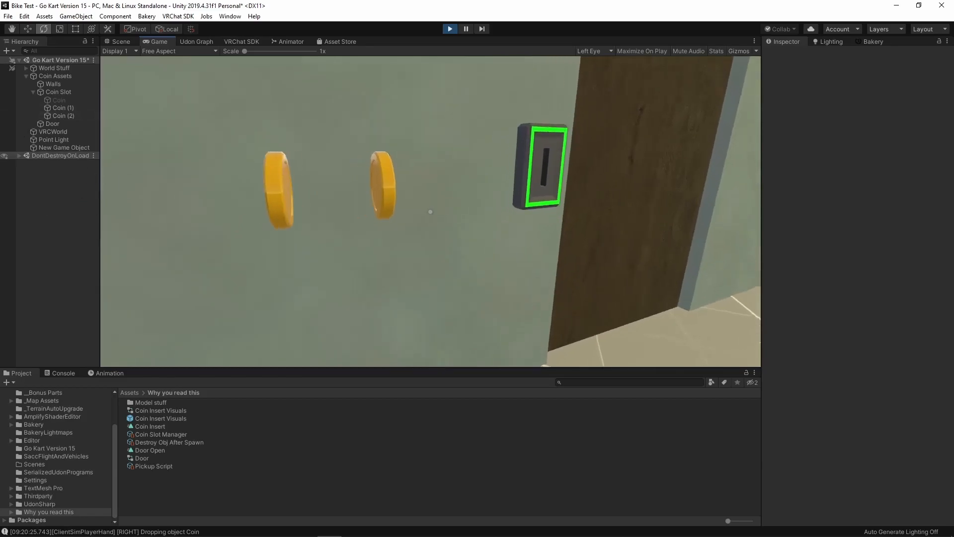
key(w)
key(w)
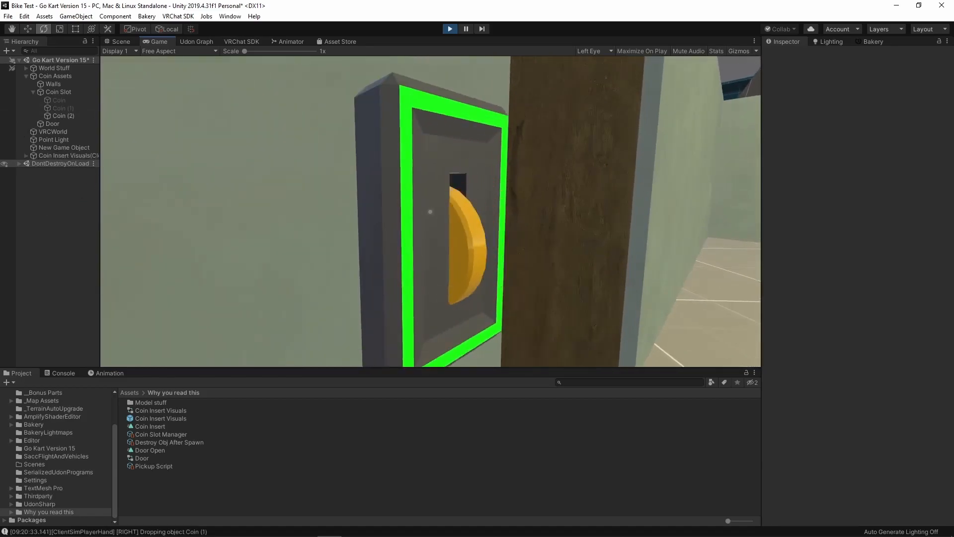
key(s)
key(Escape)
key(Escape)
key(w)
key(s)
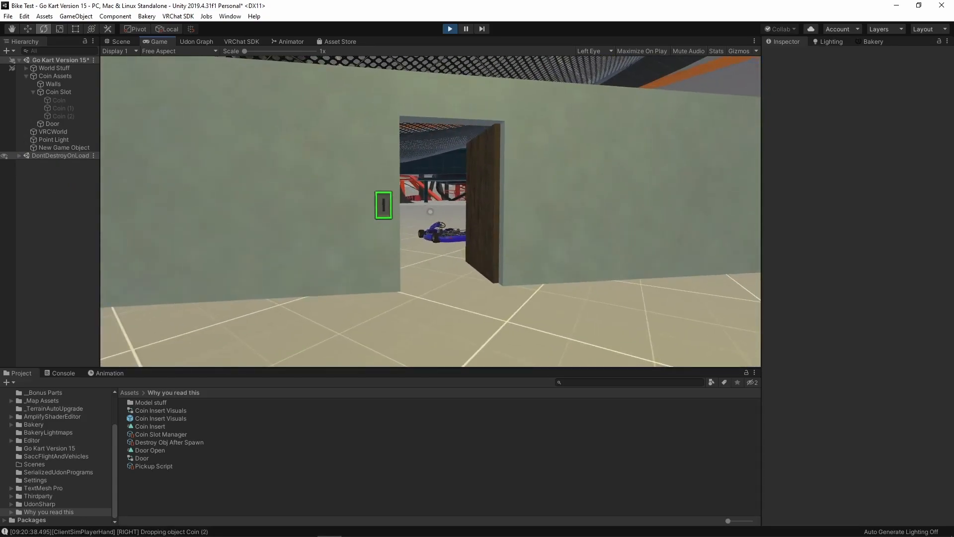
key(ctrl+p)
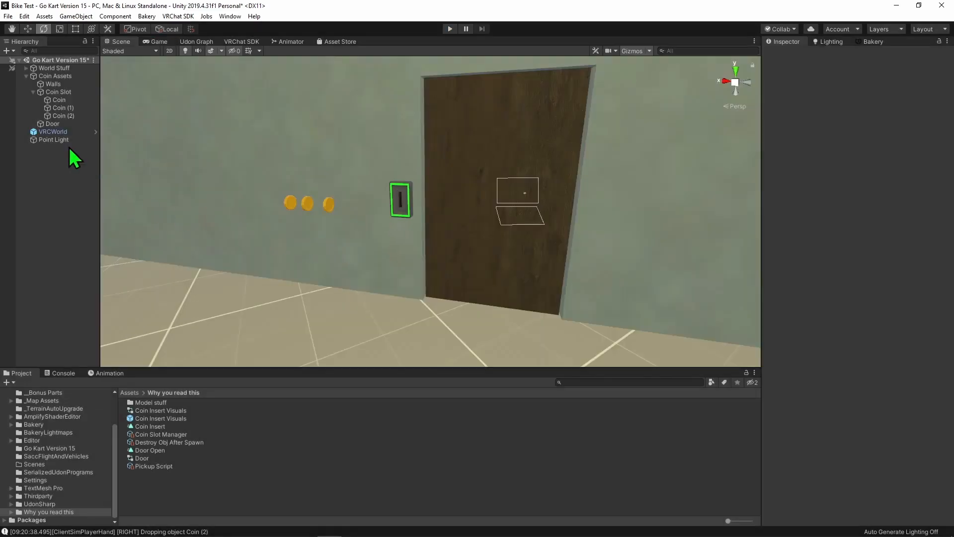
- Add VRC Object Sync to all three coins and disable its collision ownership transfer option
click(58, 100)
shift+click(62, 115)
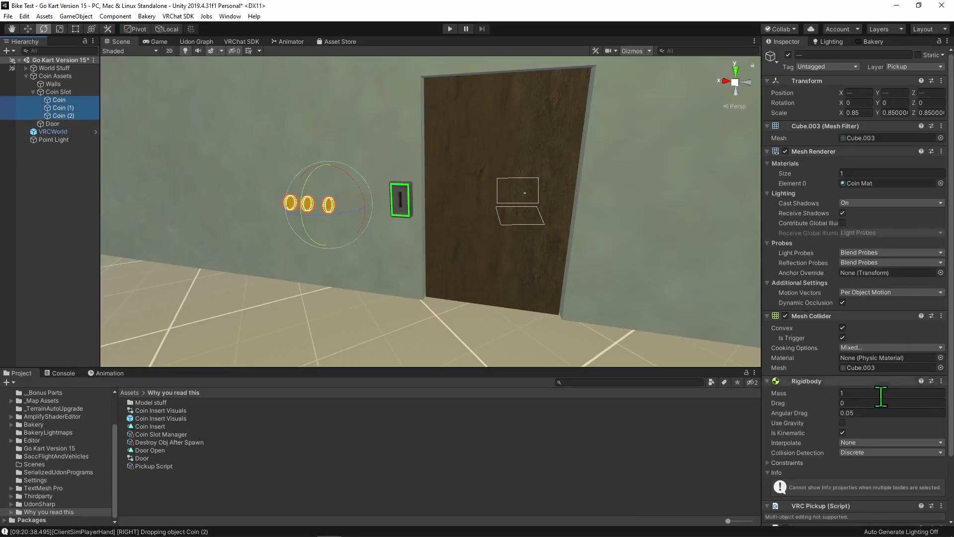
click(853, 514)
text(objec)
key(Down)
key(Down)
key(Down)
key(Return)
scroll(815, 443, down, 2)
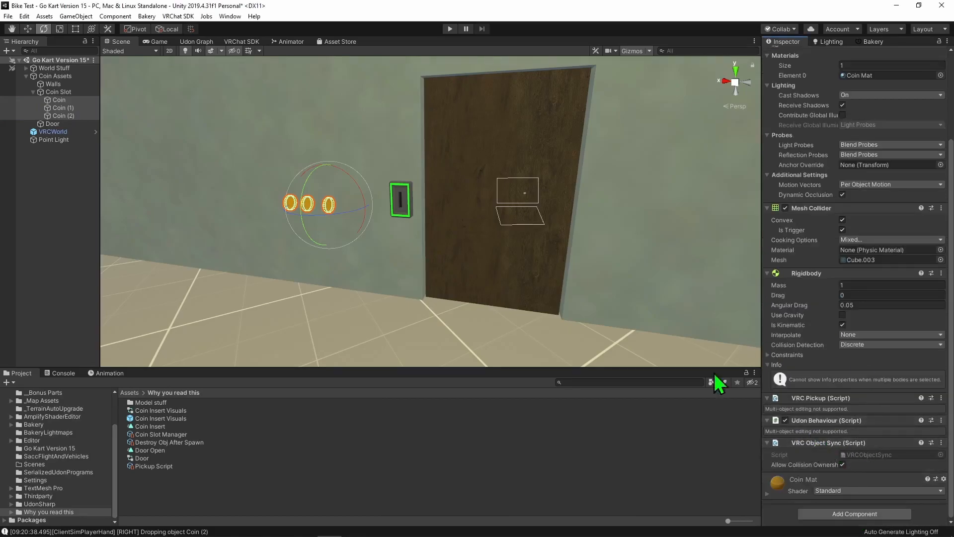
click(842, 465)
click(25, 190)
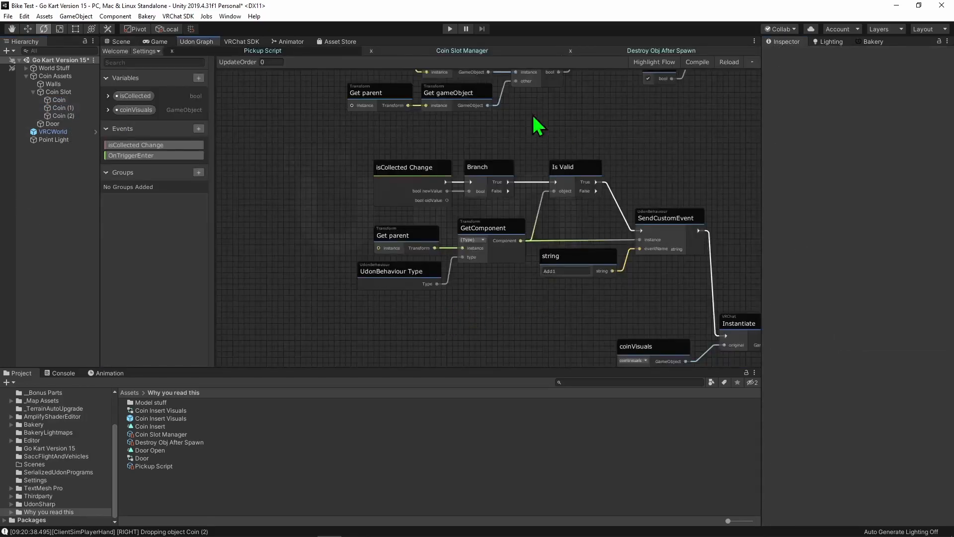
- Delete the SetActive node connected to the Block node in the Pickup Script graph
middle_drag(578, 322, 270, 214)
scroll(271, 214, down, 3)
middle_drag(634, 225, 338, 192)
scroll(249, 202, up, 5)
click(553, 251)
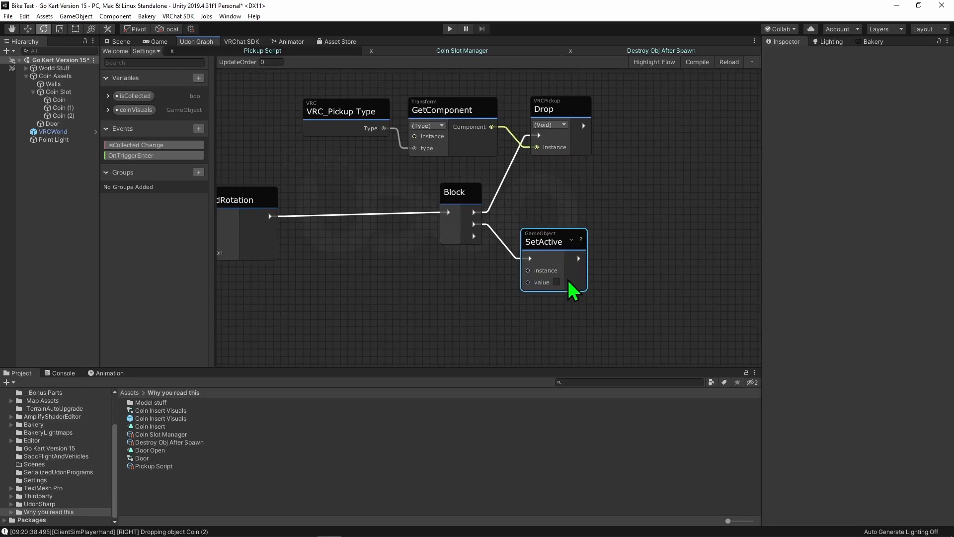
key(Delete)
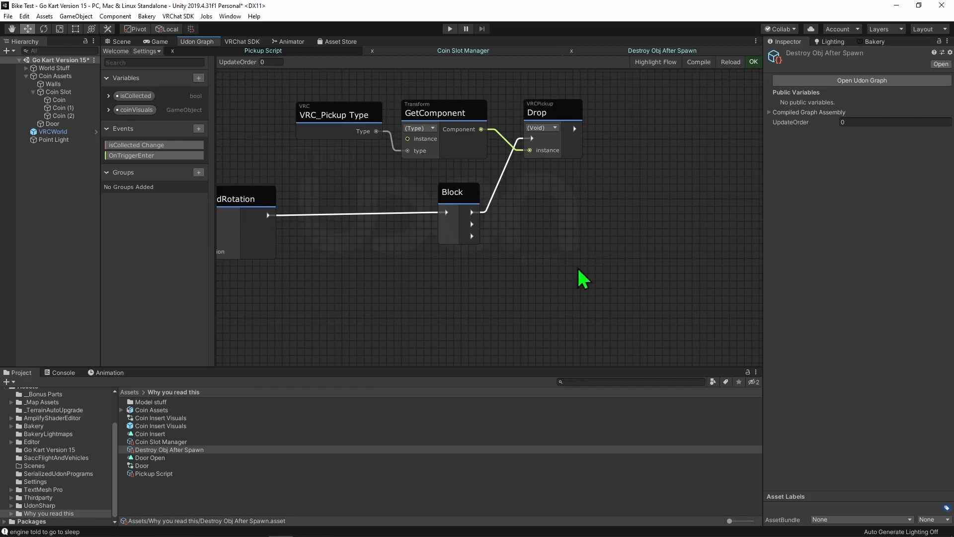
- Add a MeshRenderer Set enabled node and run it from Block's second flow output
key(space)
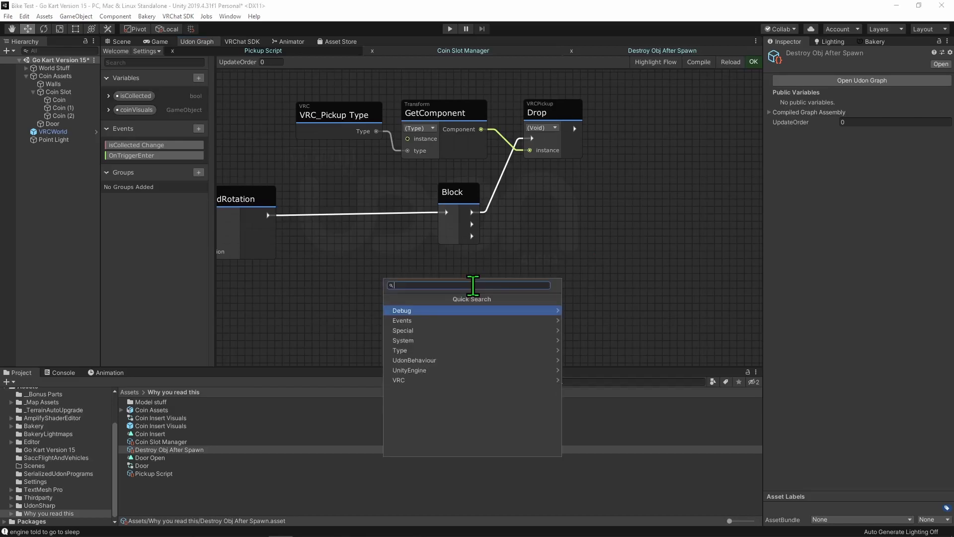
text(set ena)
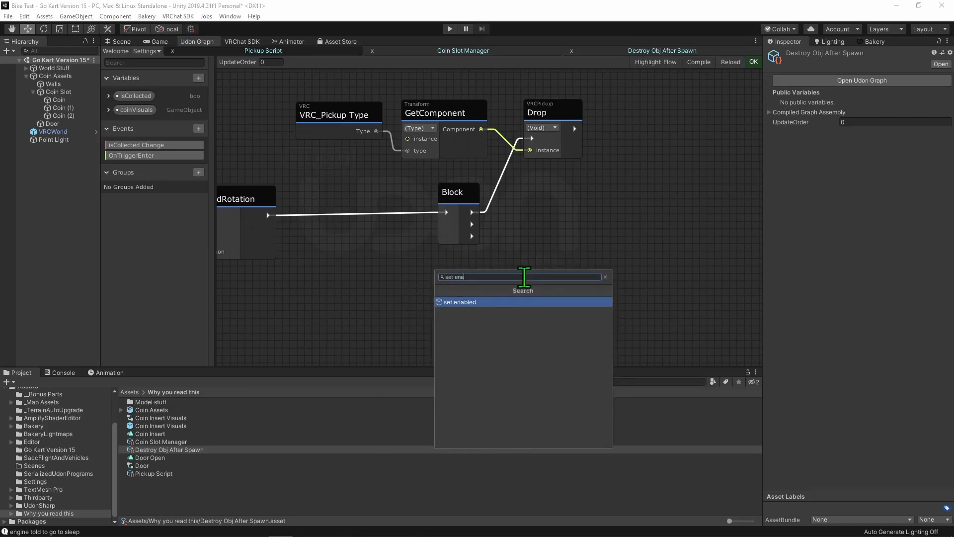
click(530, 303)
drag(473, 224, 531, 277)
- Duplicate the GetComponent node, give it a MeshRenderer Type, and feed its component into Set enabled's instance
scroll(533, 299, down, 3)
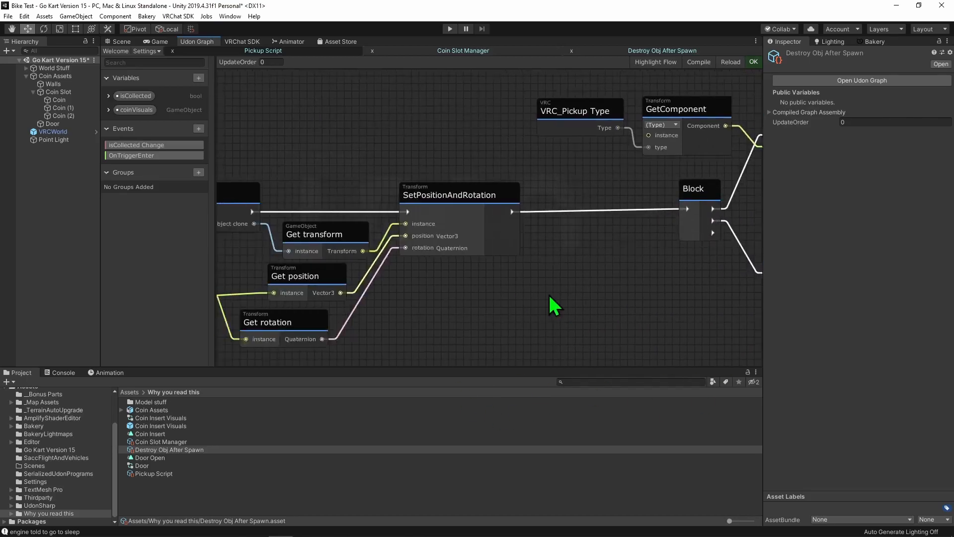
drag(472, 158, 472, 165)
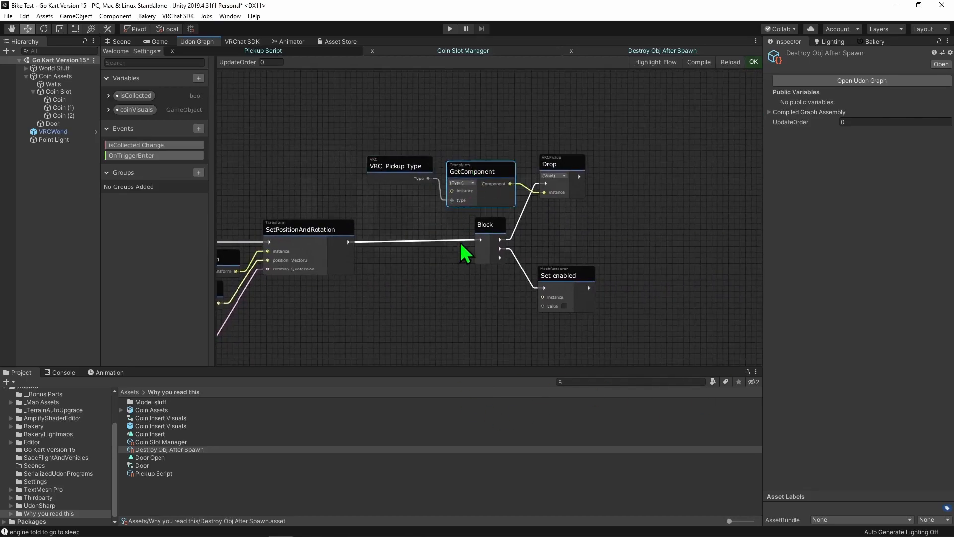
key(ctrl+v)
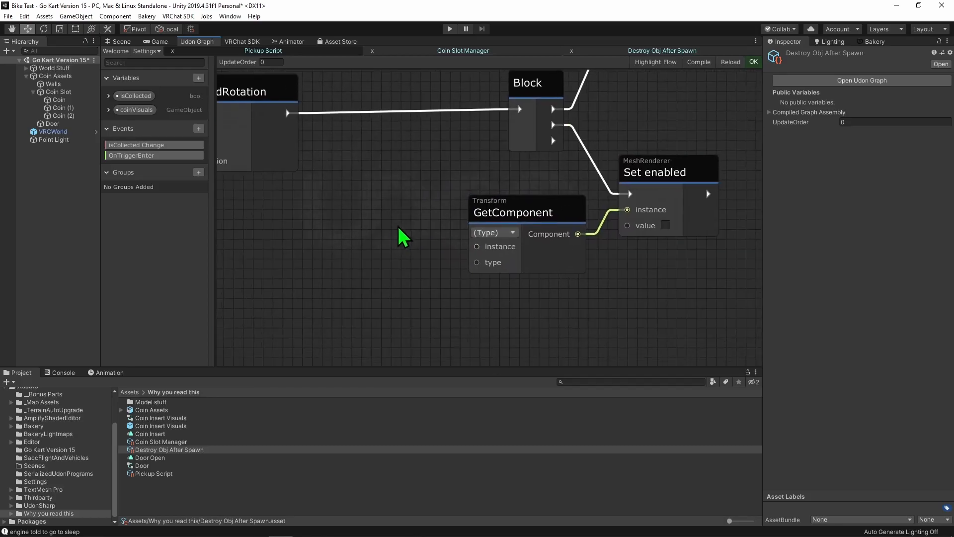
key(space)
text(type meshrenderer)
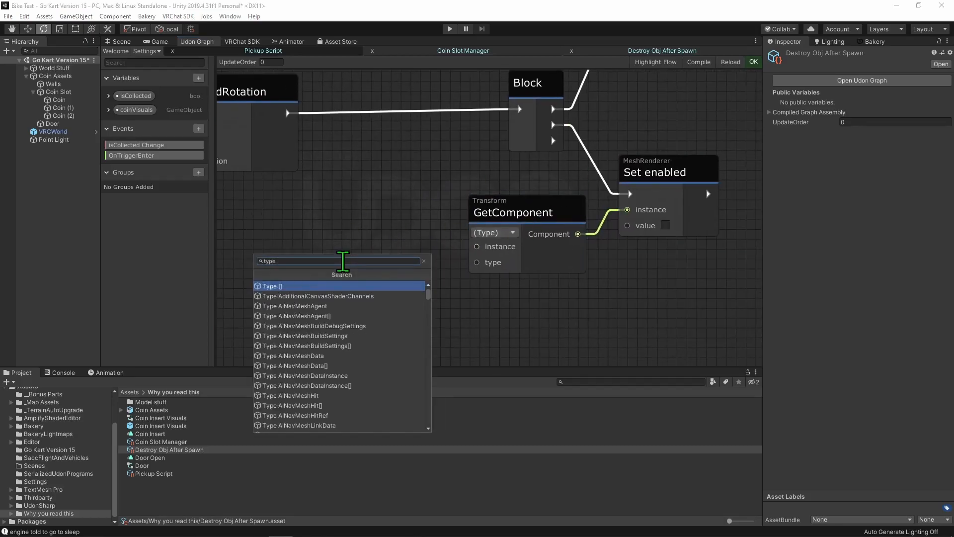
key(Return)
drag(390, 305, 477, 262)
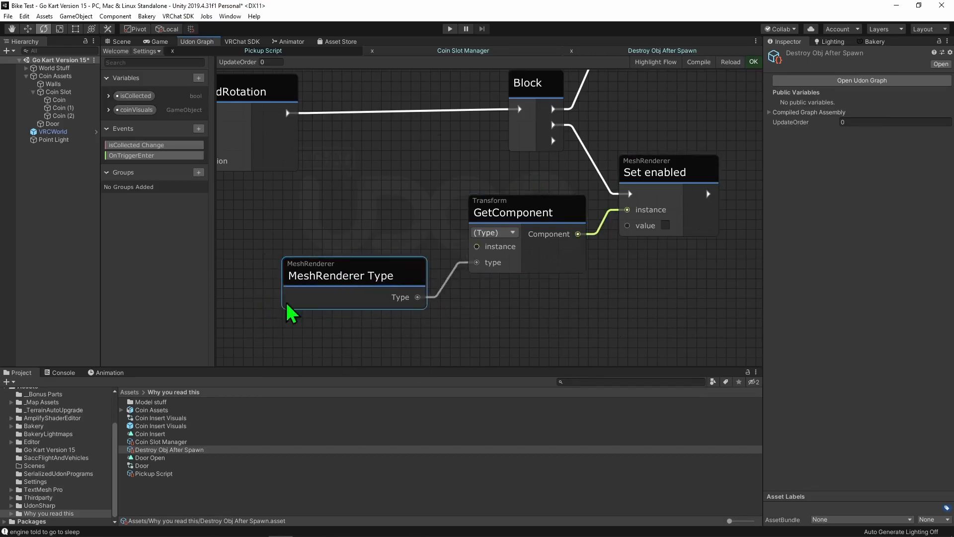
- Add a VRCPickup Set pickupable node after Drop and connect the pickup GetComponent output to its instance
scroll(665, 240, down, 3)
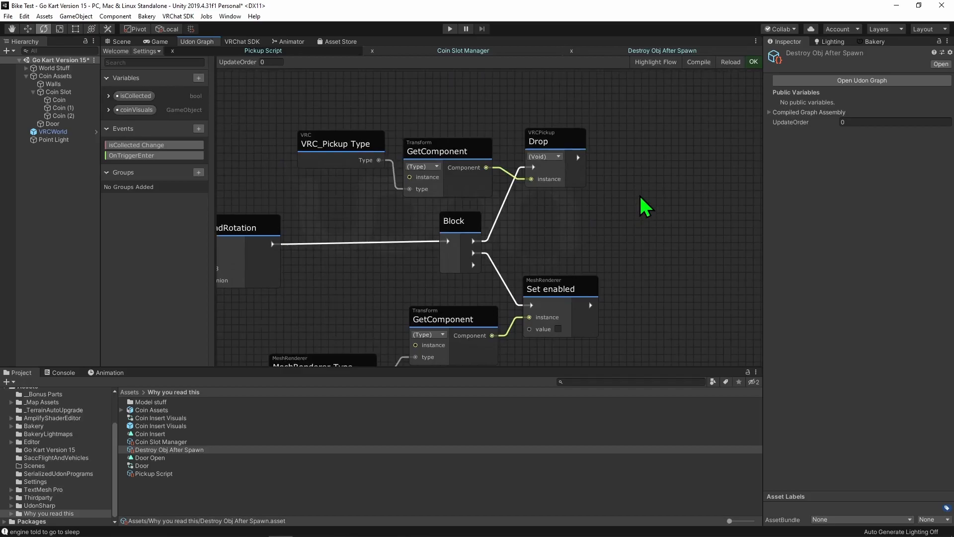
key(space)
text(set pick)
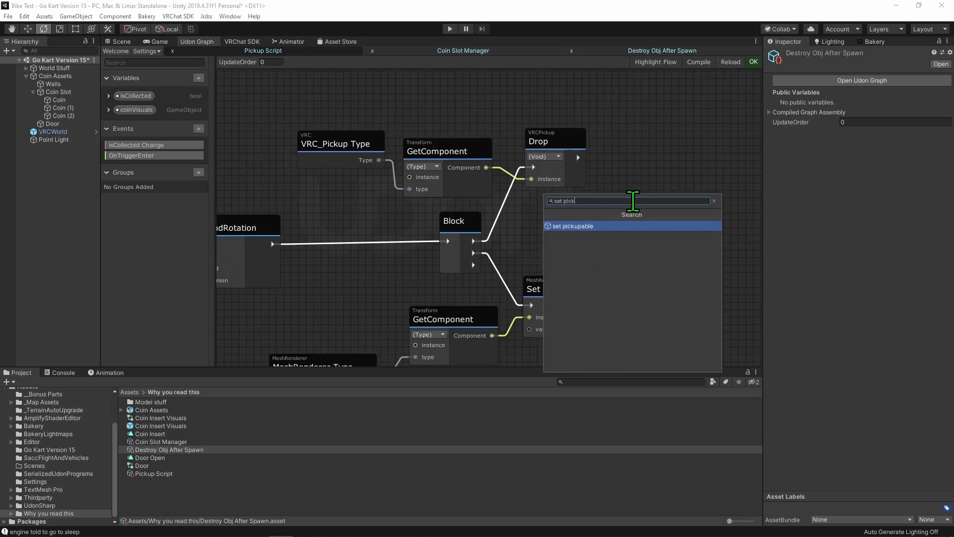
key(Return)
drag(658, 234, 657, 207)
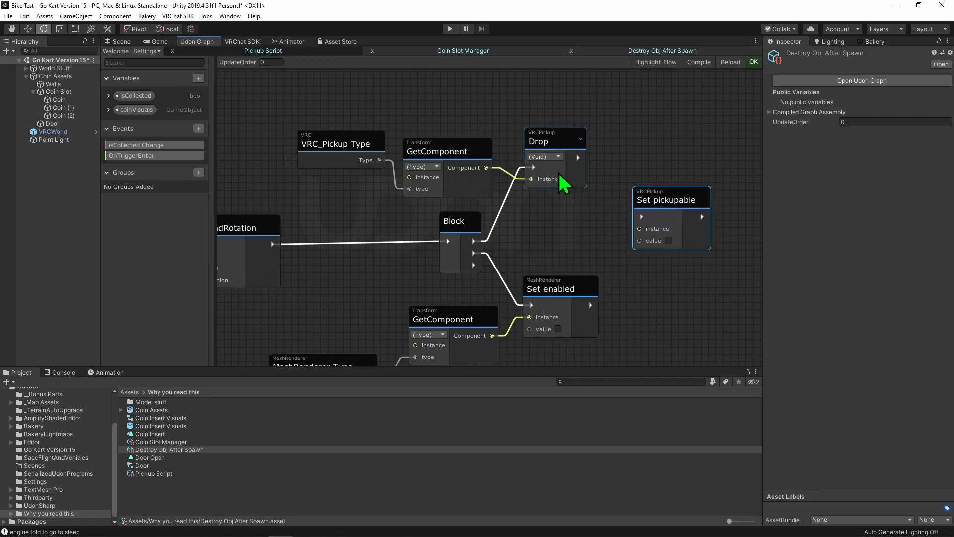
drag(487, 167, 650, 154)
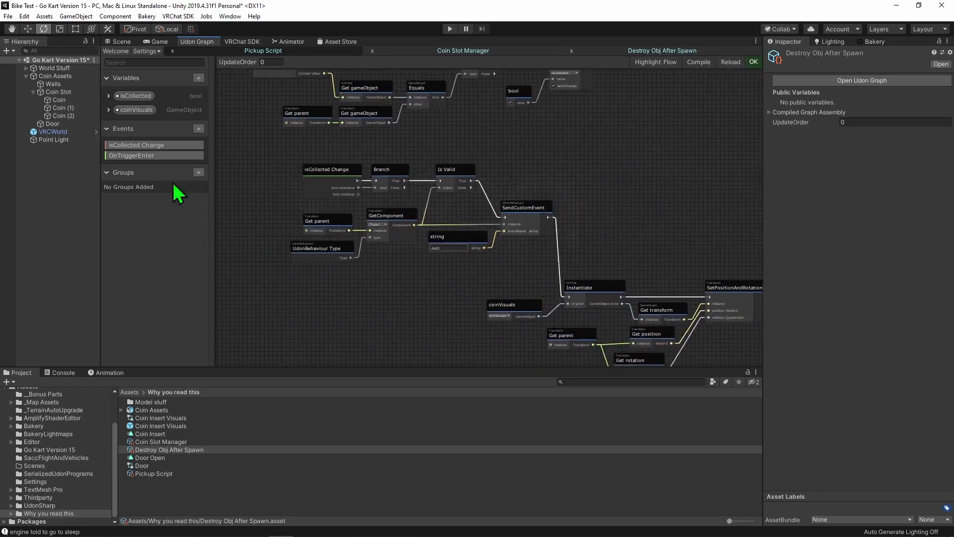
- Examine the updated Pickup Script flow from isCollected Change through Instantiate to the Set pickupable and Set enabled nodes
scroll(308, 184, up, 3)
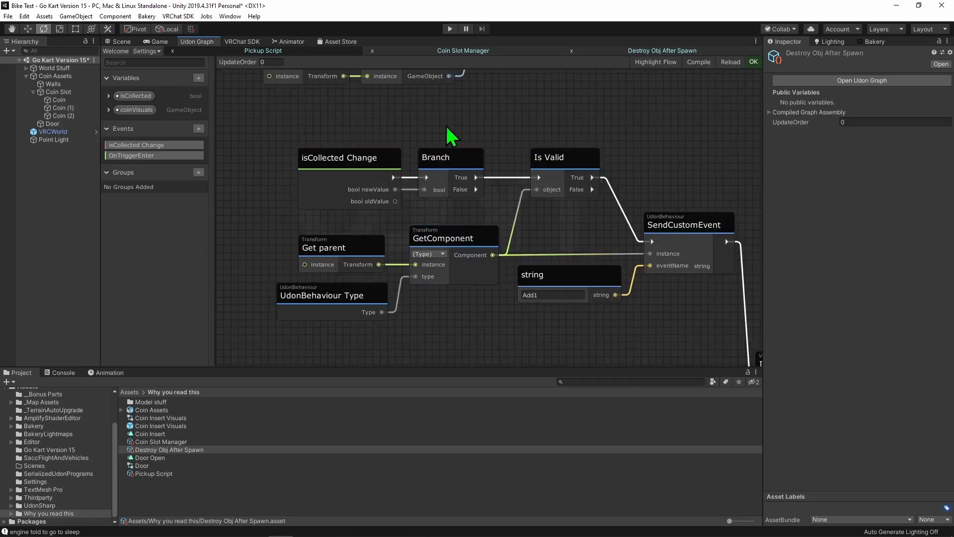
middle_drag(490, 204, 442, 214)
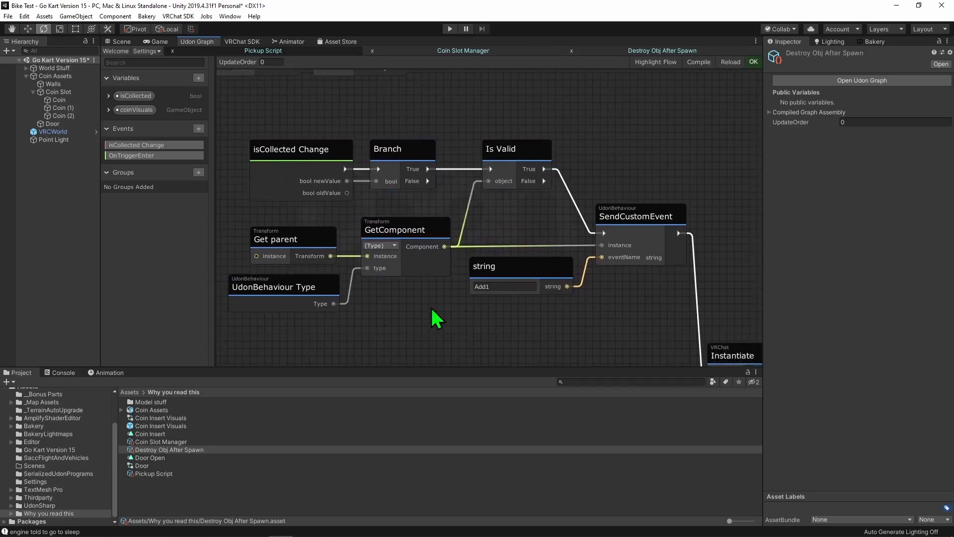
middle_drag(542, 224, 471, 202)
middle_drag(558, 311, 324, 193)
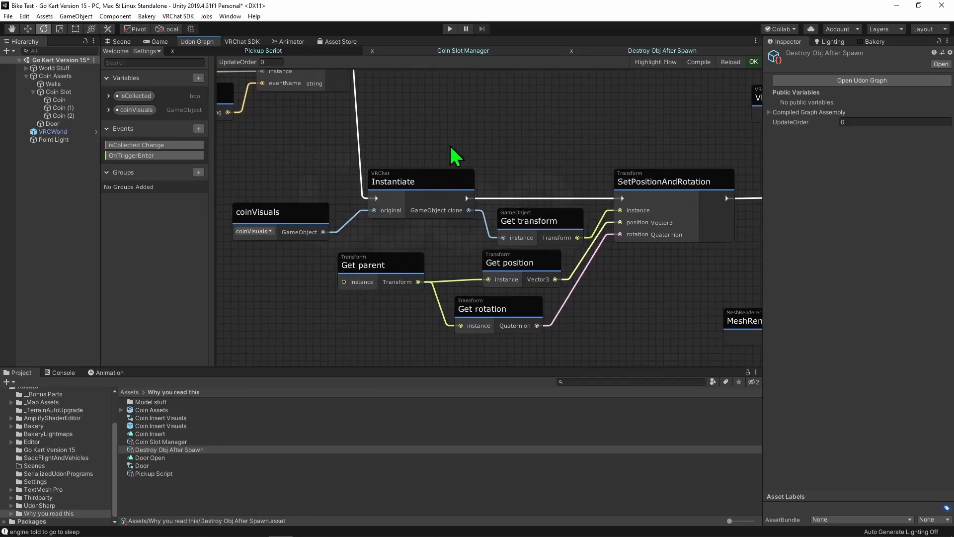
middle_drag(562, 164, 438, 142)
middle_drag(430, 184, 481, 180)
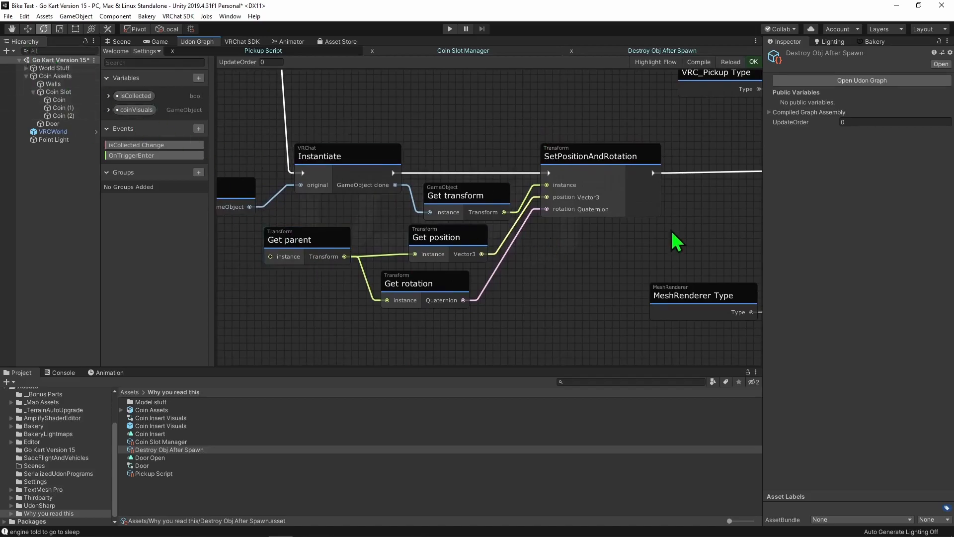
middle_drag(554, 249, 383, 256)
middle_drag(460, 166, 445, 198)
middle_drag(680, 193, 641, 232)
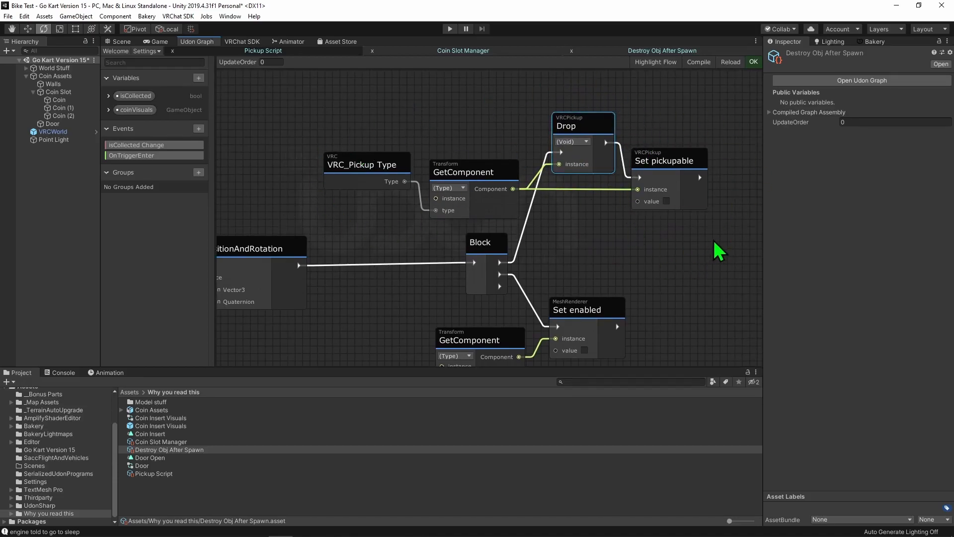
middle_drag(660, 255, 604, 160)
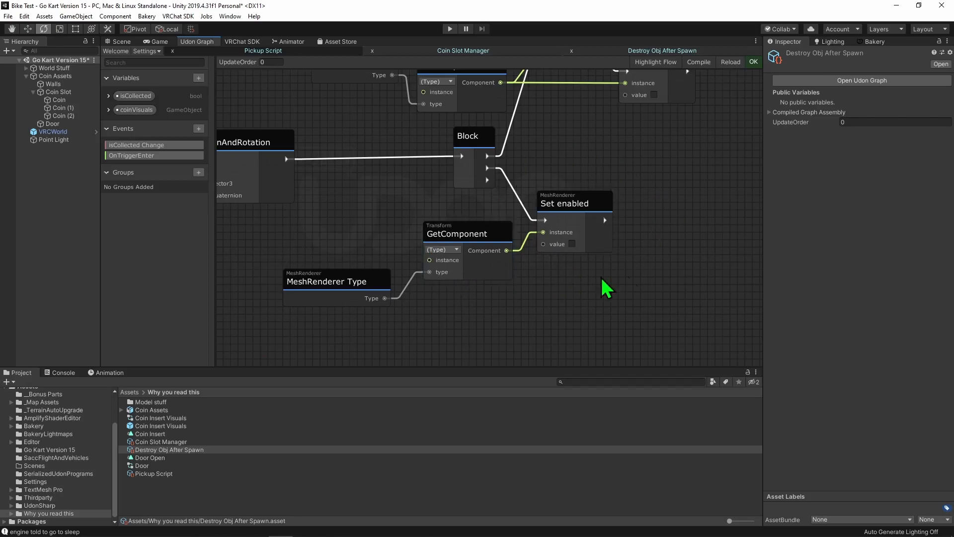
- Set the Coin Slot's targetPickups variable to 3
double_click(58, 100)
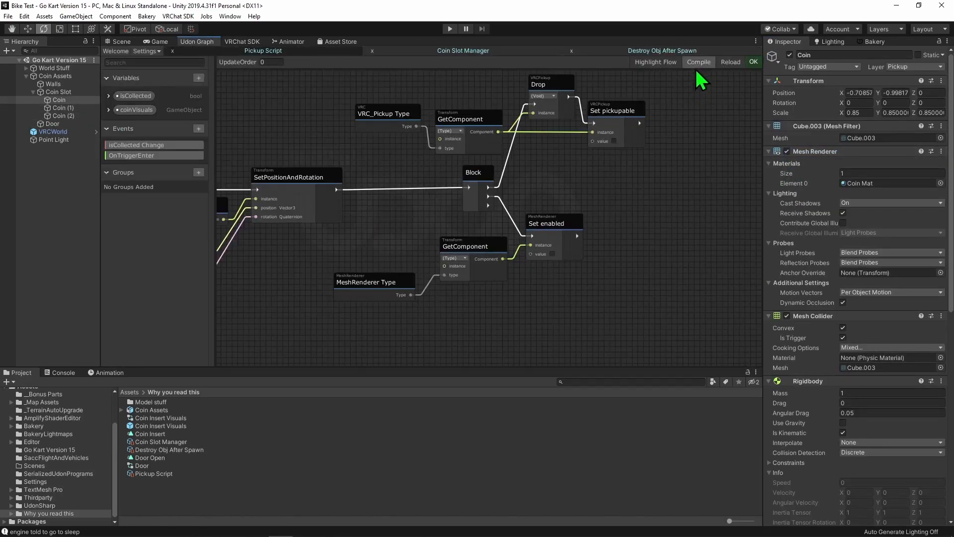
click(120, 41)
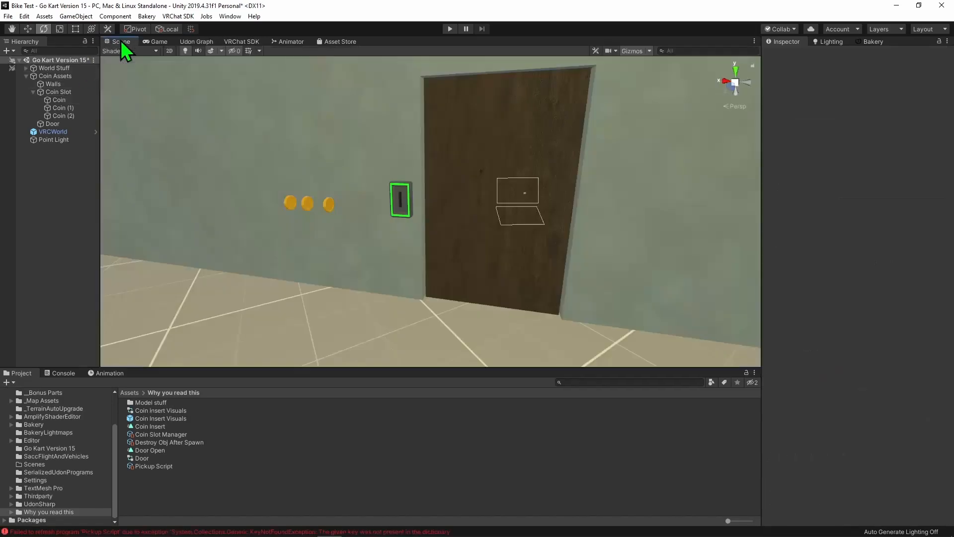
click(59, 92)
scroll(836, 369, down, 5)
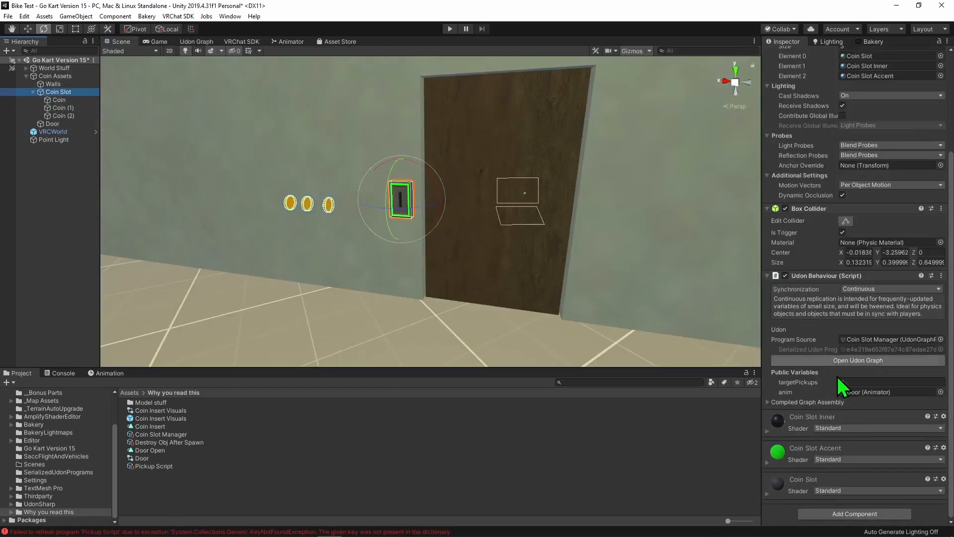
click(864, 382)
text(3)
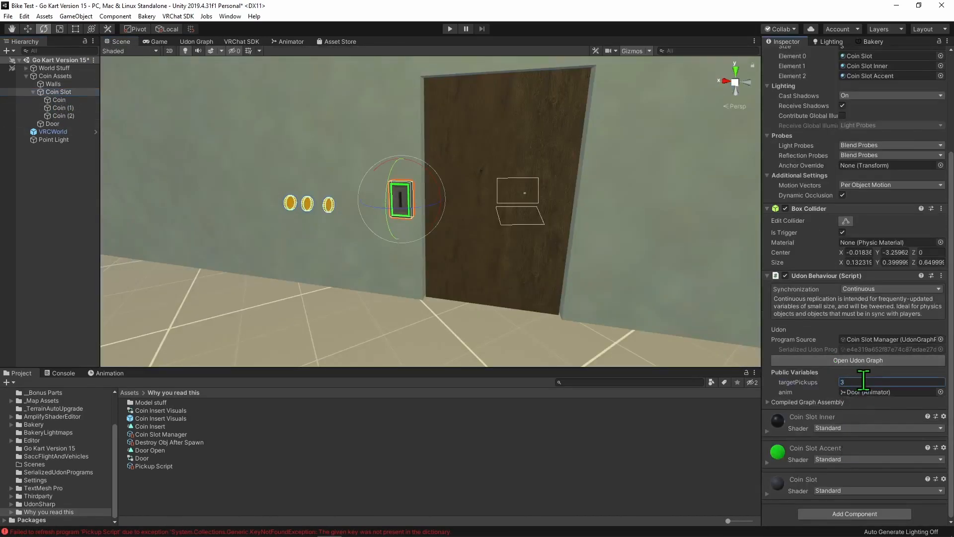
click(291, 124)
- Open the VRChat SDK world builder for testing the world in two local clients
click(242, 41)
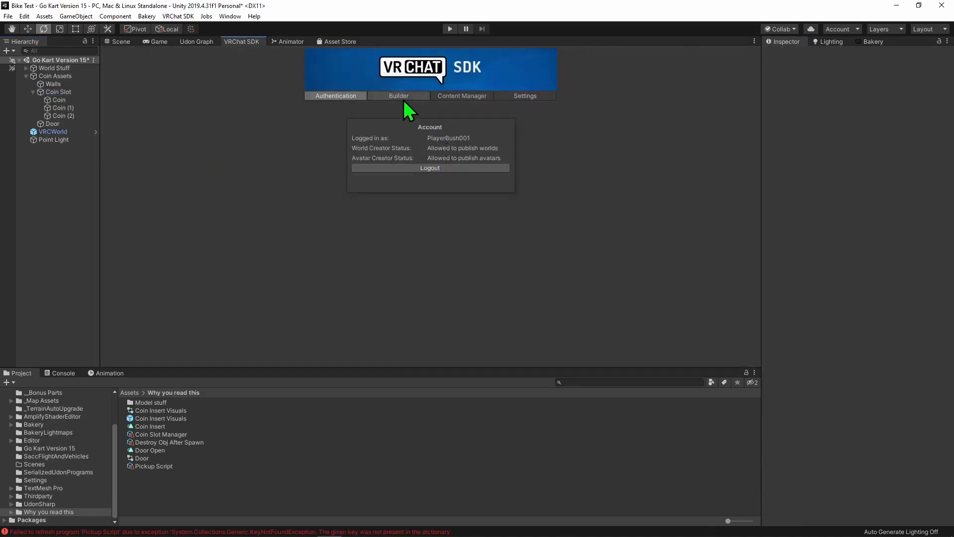
click(404, 97)
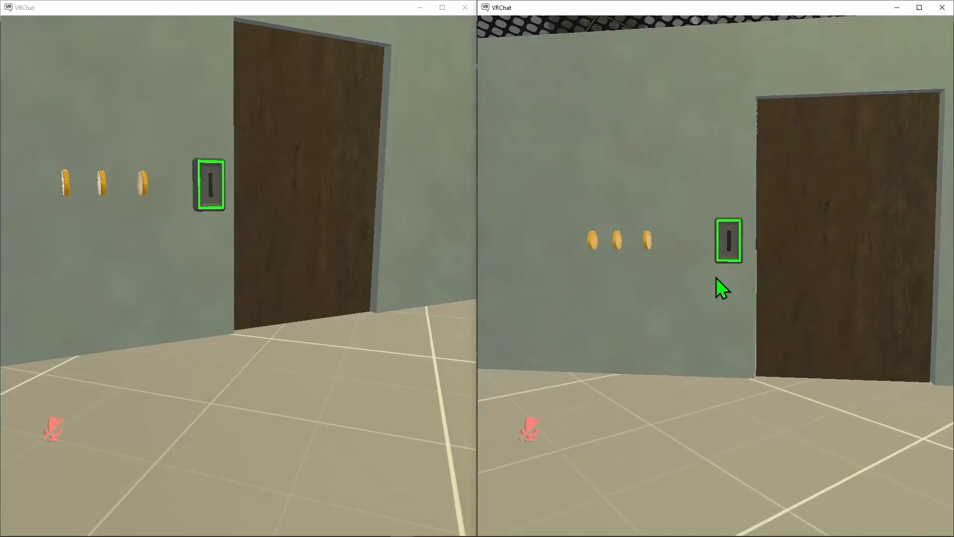
- Pick up one of the three wall coins in the first client and insert it into the coin slot
click(239, 276)
click(238, 275)
key(s)
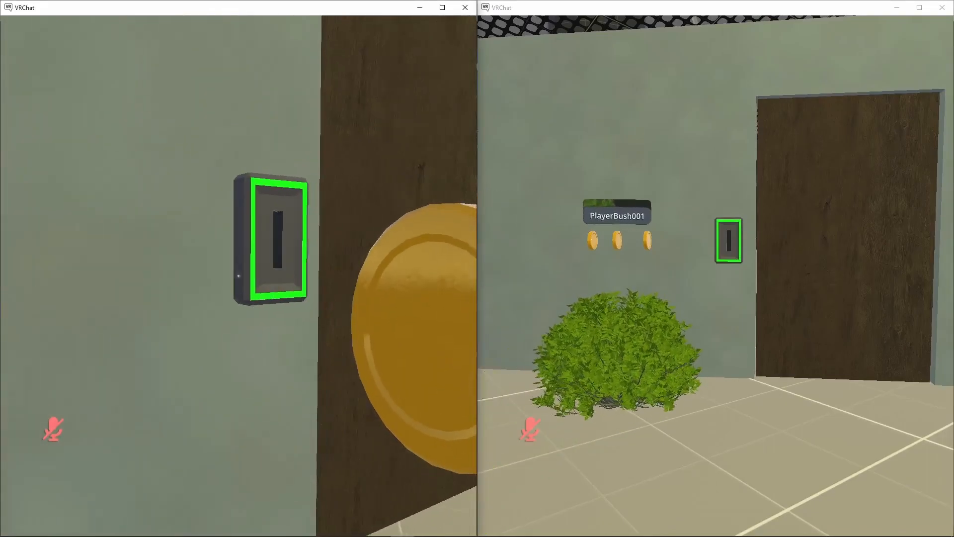
key(w)
key(s)
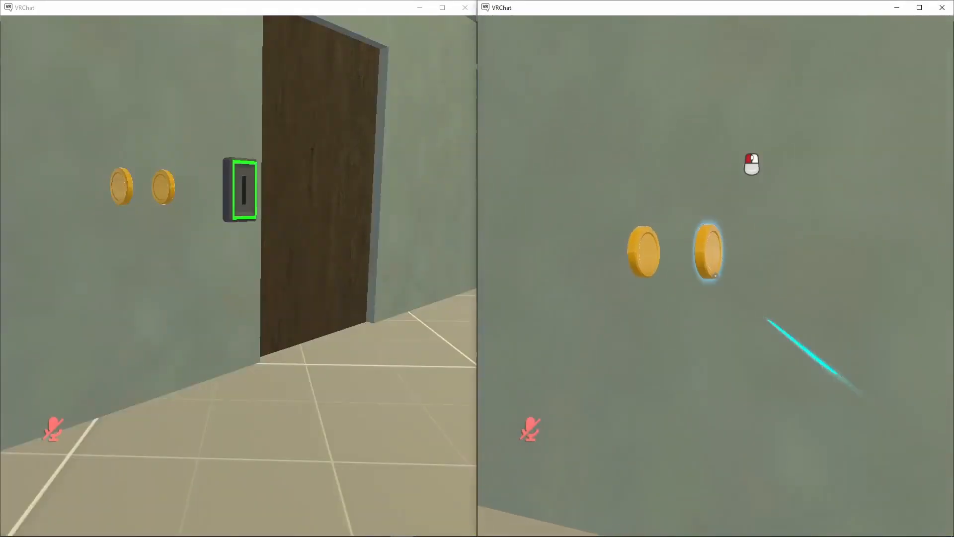
- Switch to the second client, pick up another coin and insert it into the coin slot beside the door
click(716, 275)
key(w)
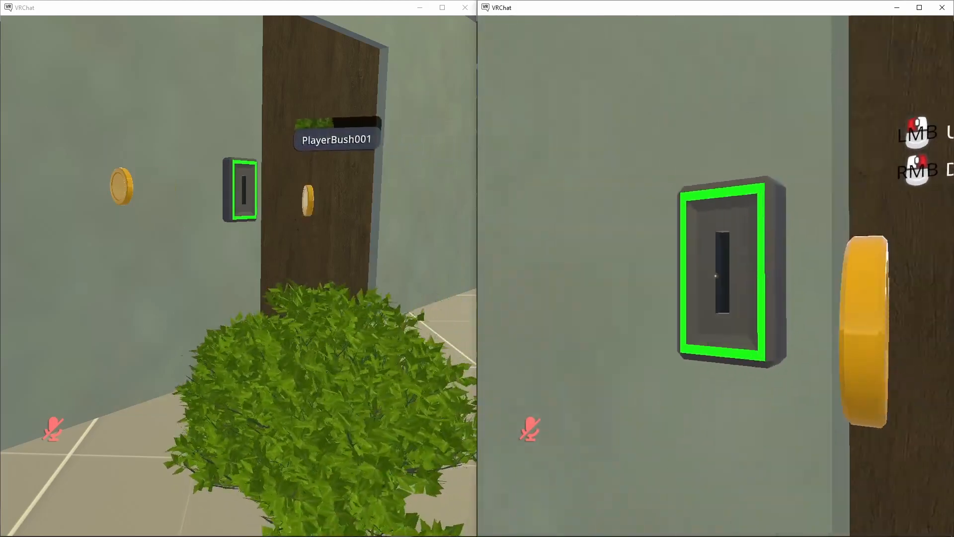
key(s)
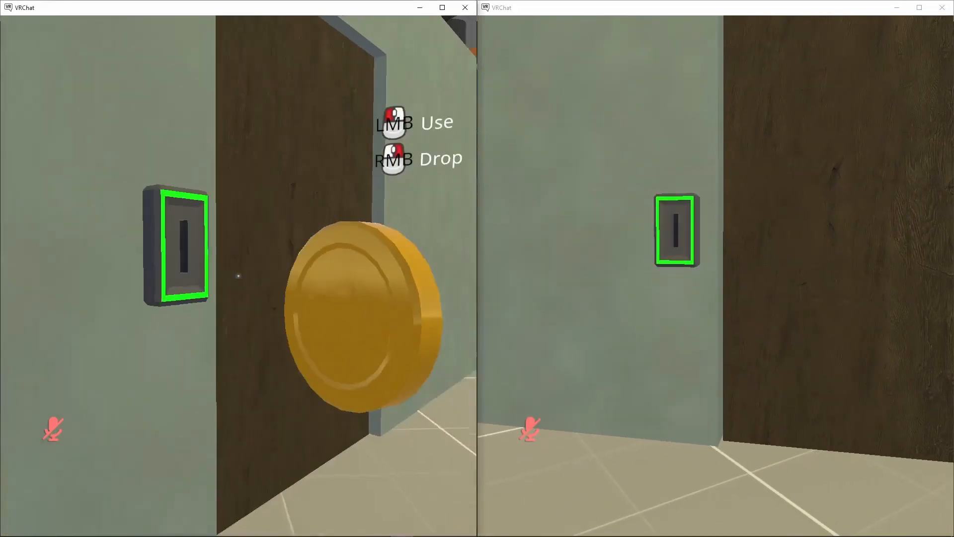
- Insert the last remaining coin into the slot from the first client to test the door opening in both clients
key(w)
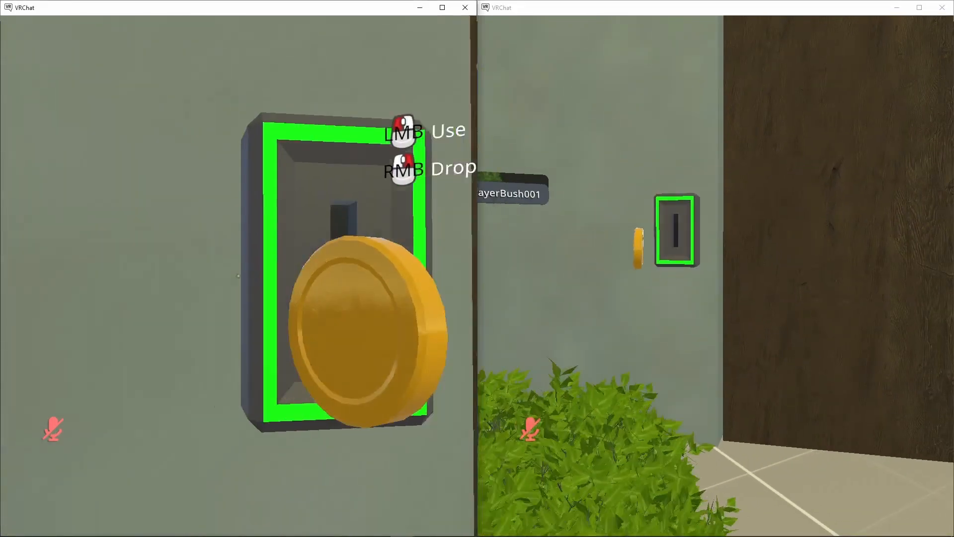
key(s)
key(s)
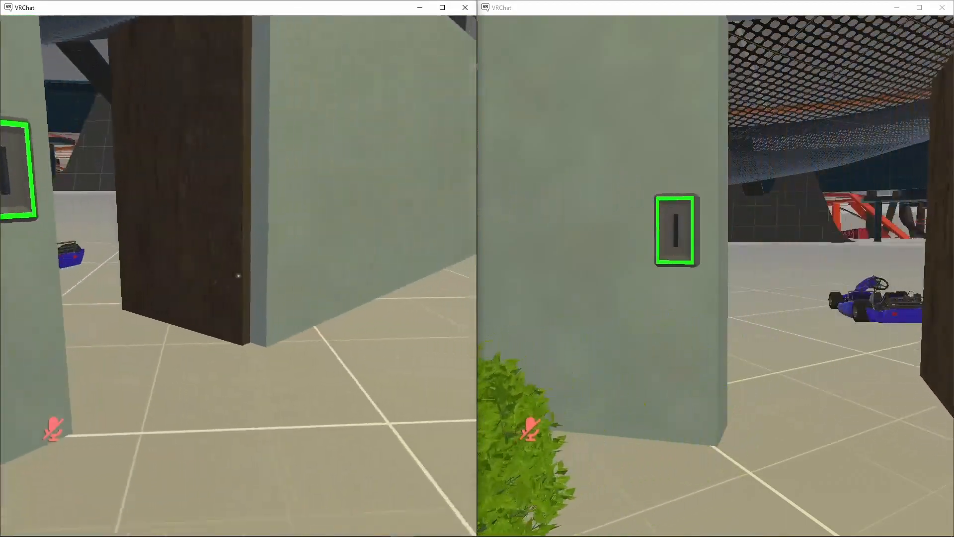
- Walk the first client's player through the doorway, get into the blue kart and drive it forward
key(w)
click(238, 276)
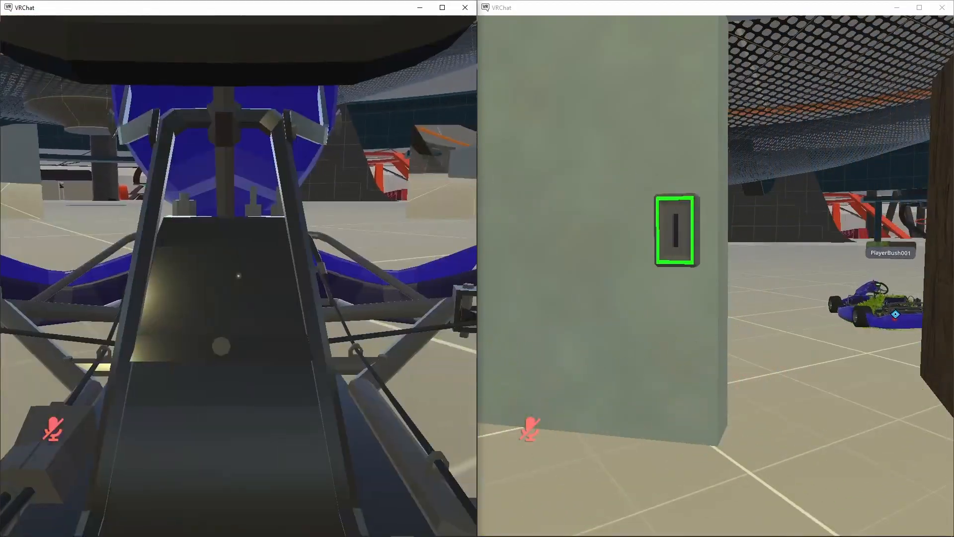
key(w)
key(w)
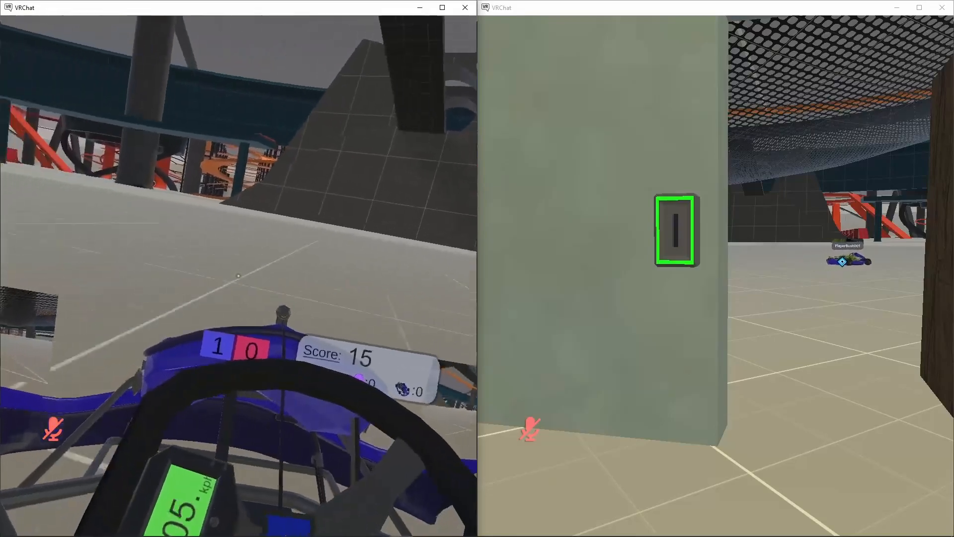